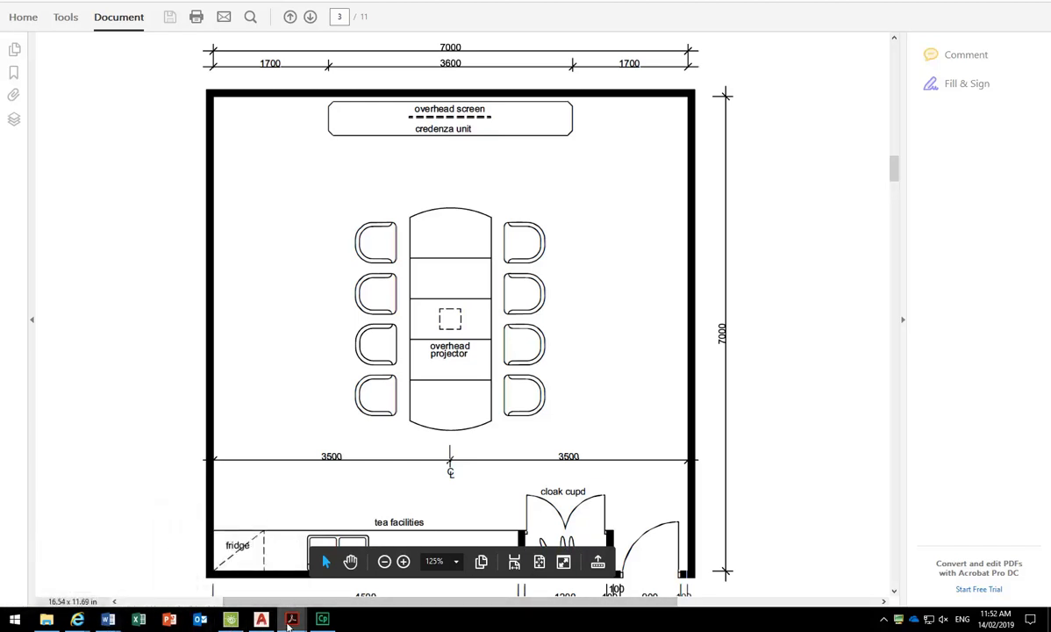
Switch from the reference PDF to the AutoCAD drawing and make A-FURN the current layer
mouse_move(292, 618)
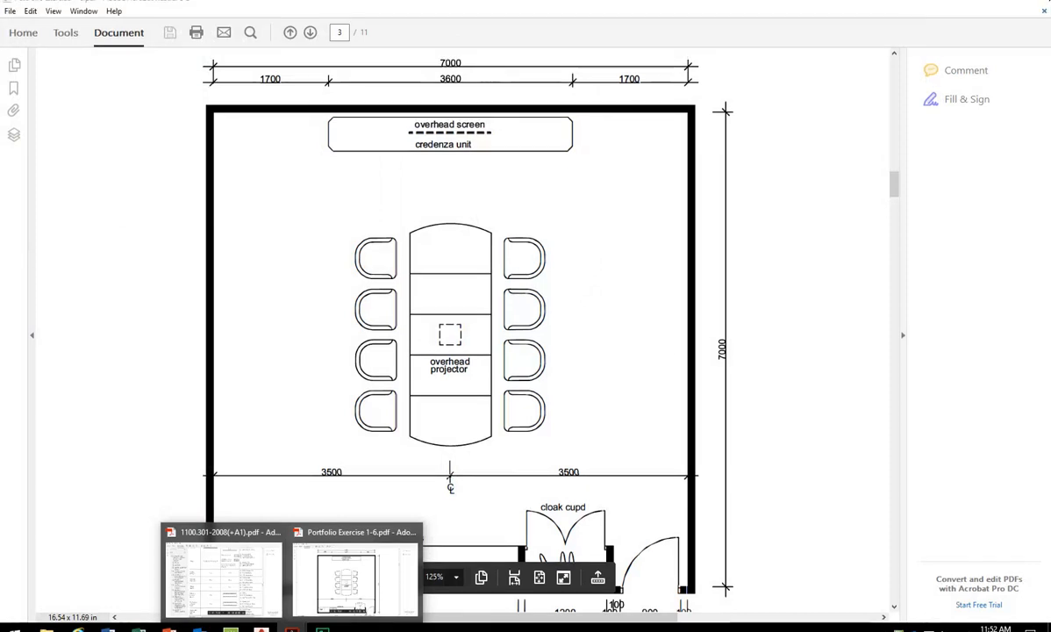
left_click(981, 6)
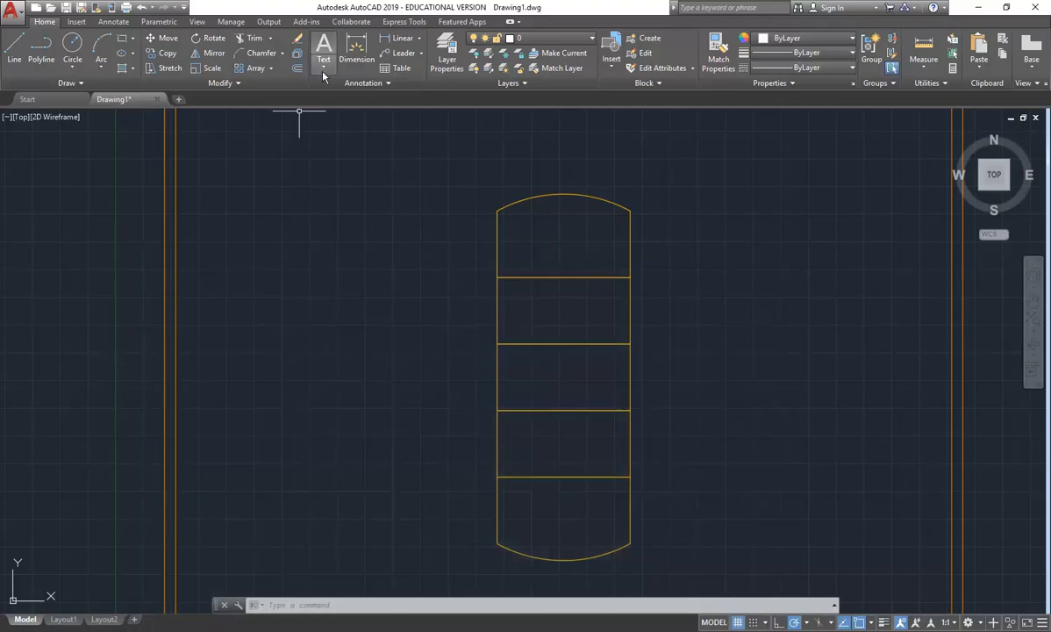
left_click(539, 39)
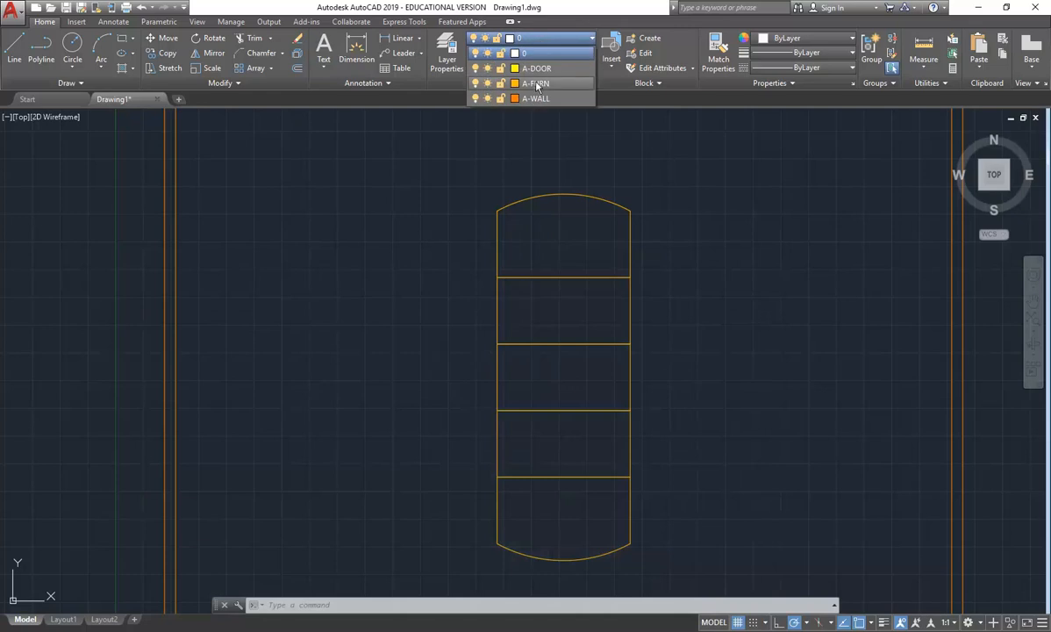
left_click(535, 84)
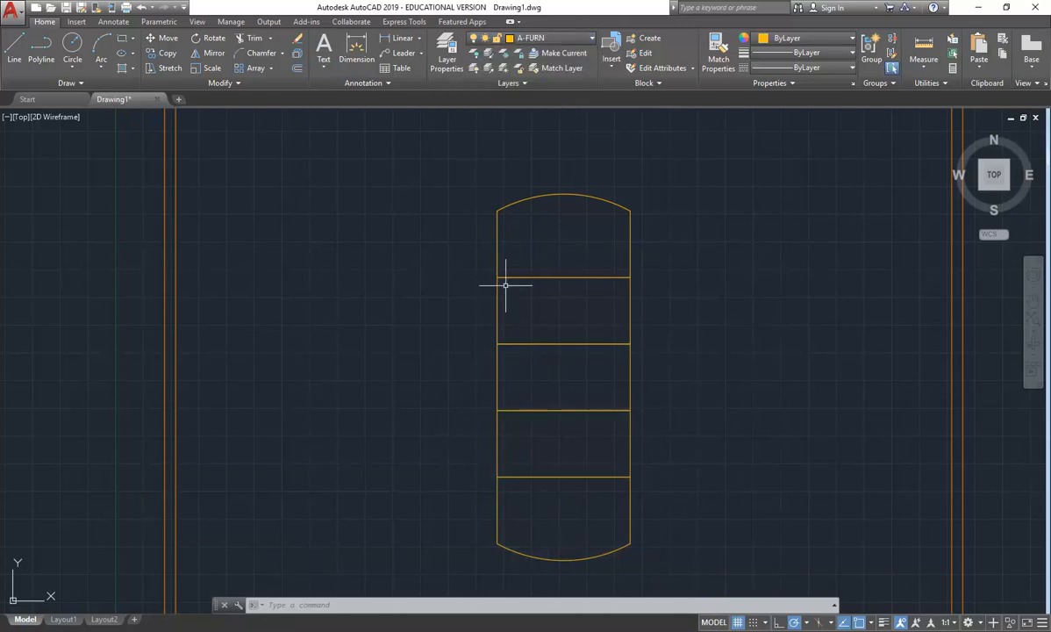
left_click(541, 39)
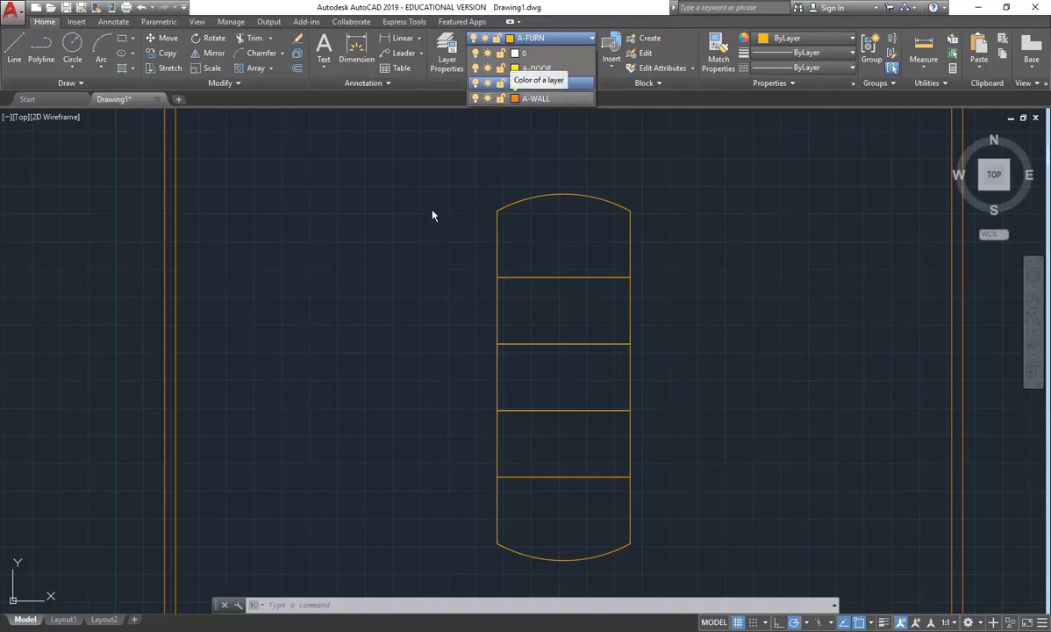
key("Escape")
key("Escape")
key("Escape")
scroll(443, 224, "down", 4)
scroll(446, 228, "up", 3)
scroll(441, 227, "down", 3)
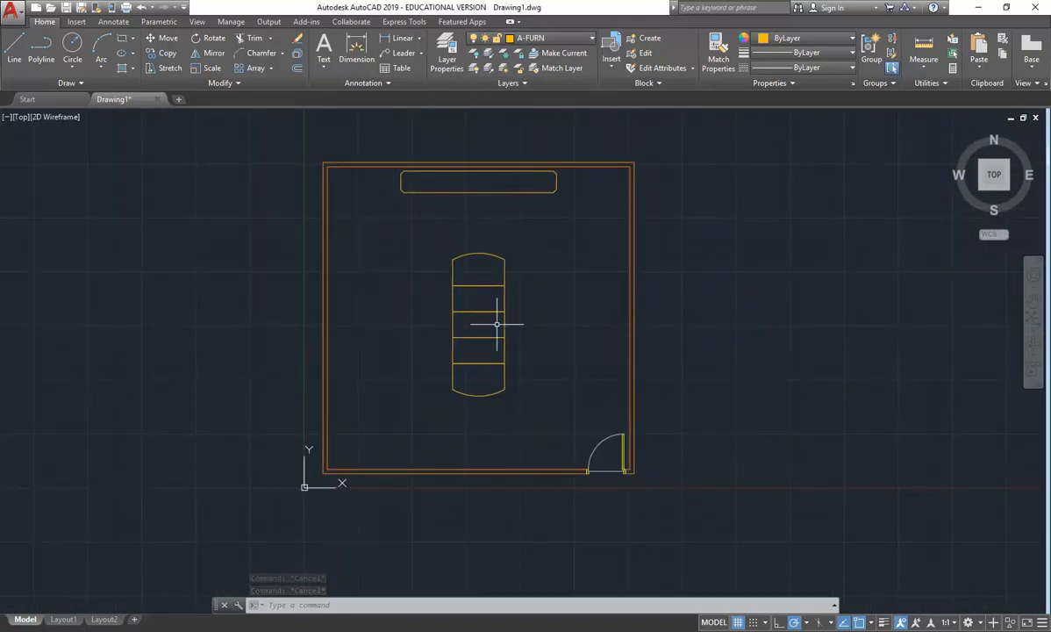
left_click(551, 40)
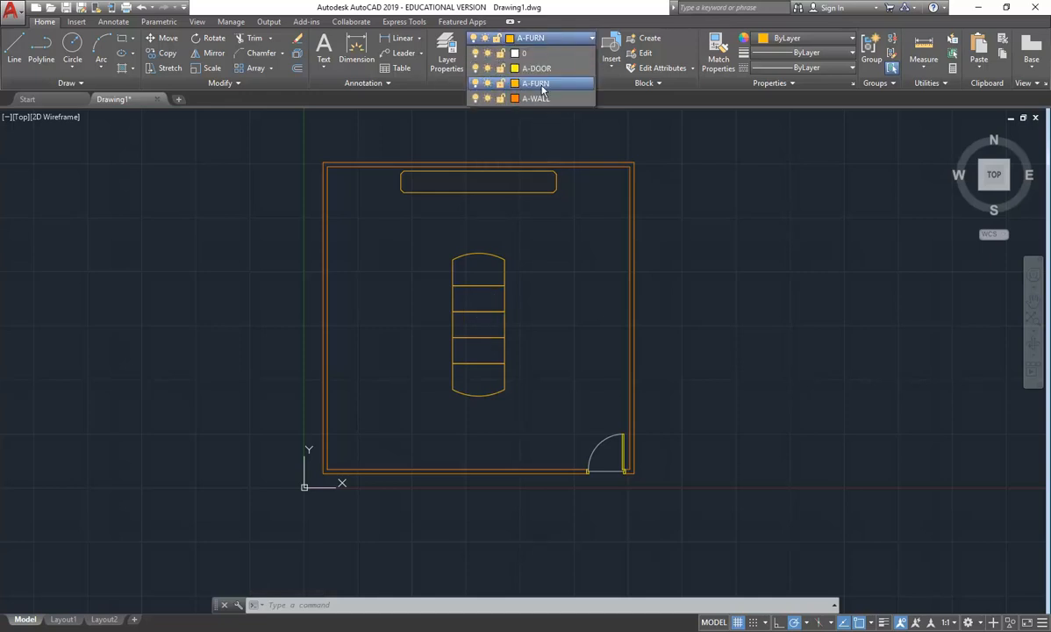
left_click(510, 85)
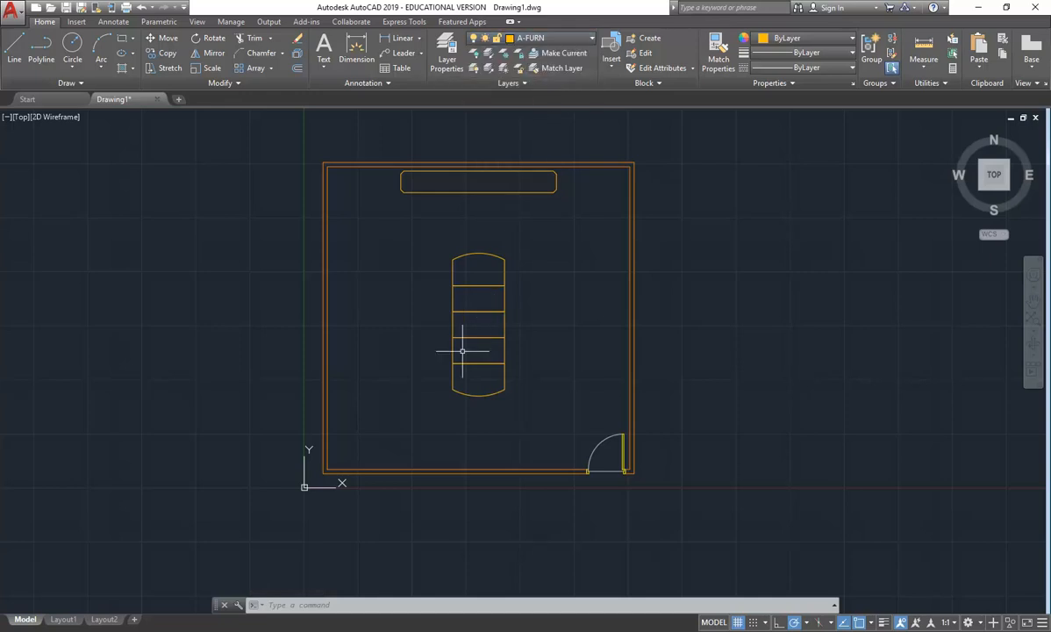
Reassign the credenza unit to the A-DOOR layer, return it to A-FURN and deselect it
left_click(465, 190)
left_click(570, 38)
left_click(527, 67)
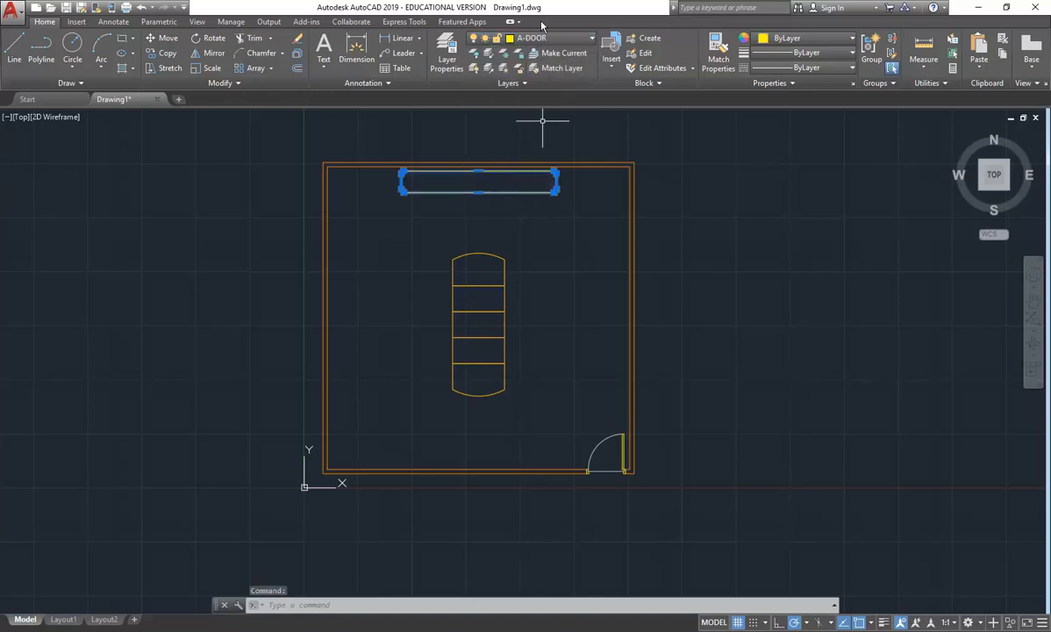
left_click(563, 40)
left_click(537, 83)
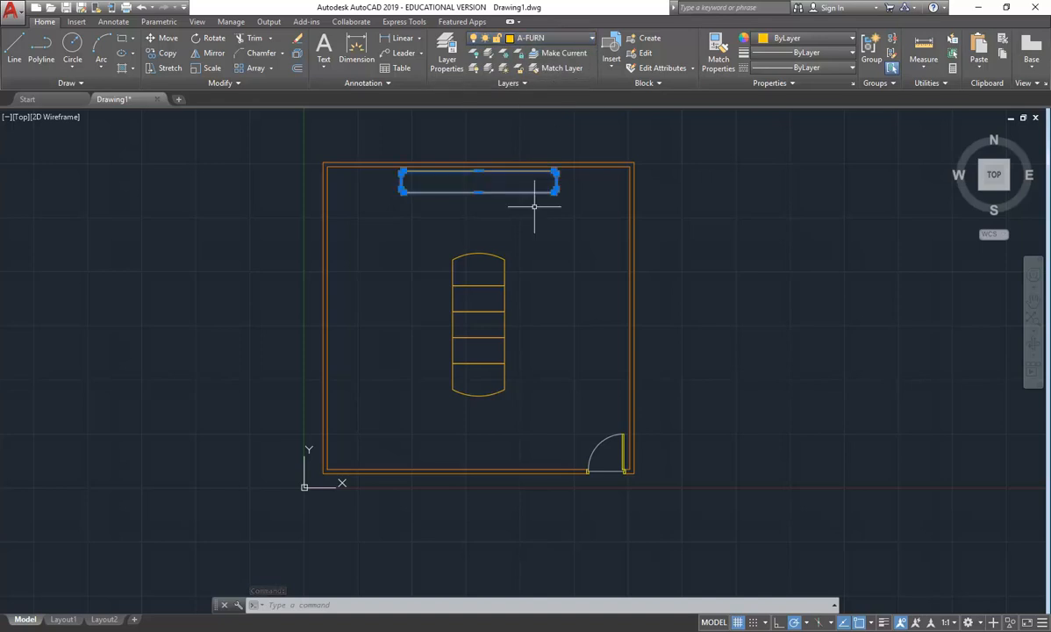
key("Escape")
key("Escape")
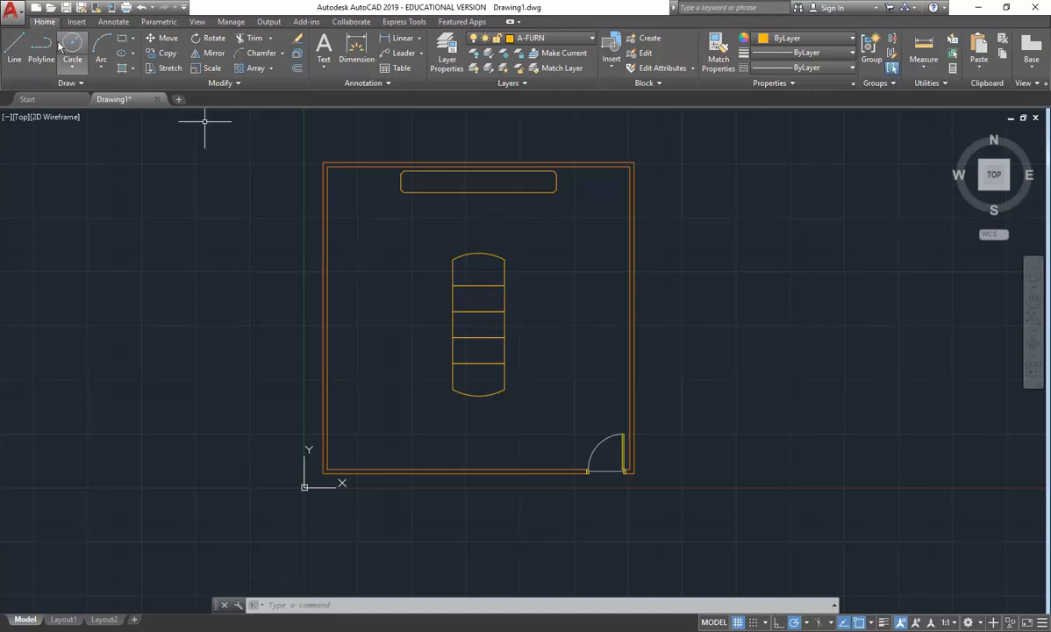
Draw a 600 x 600 mm rectangle beside the upper left part of the meeting table as the chair outline
left_click(132, 38)
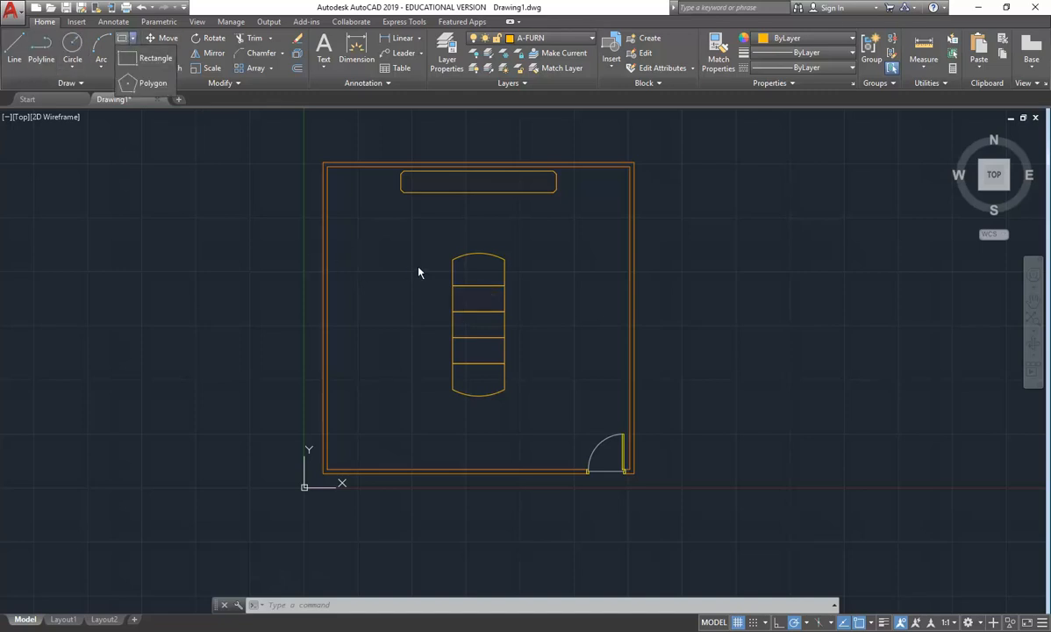
left_click(149, 58)
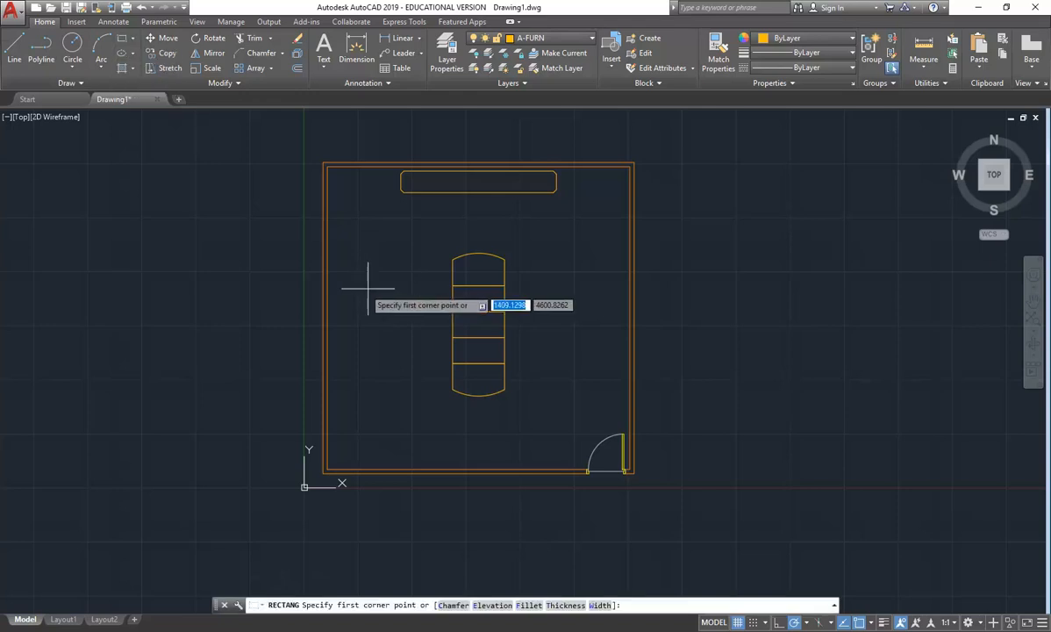
scroll(412, 277, "up", 4)
scroll(434, 344, "up", 2)
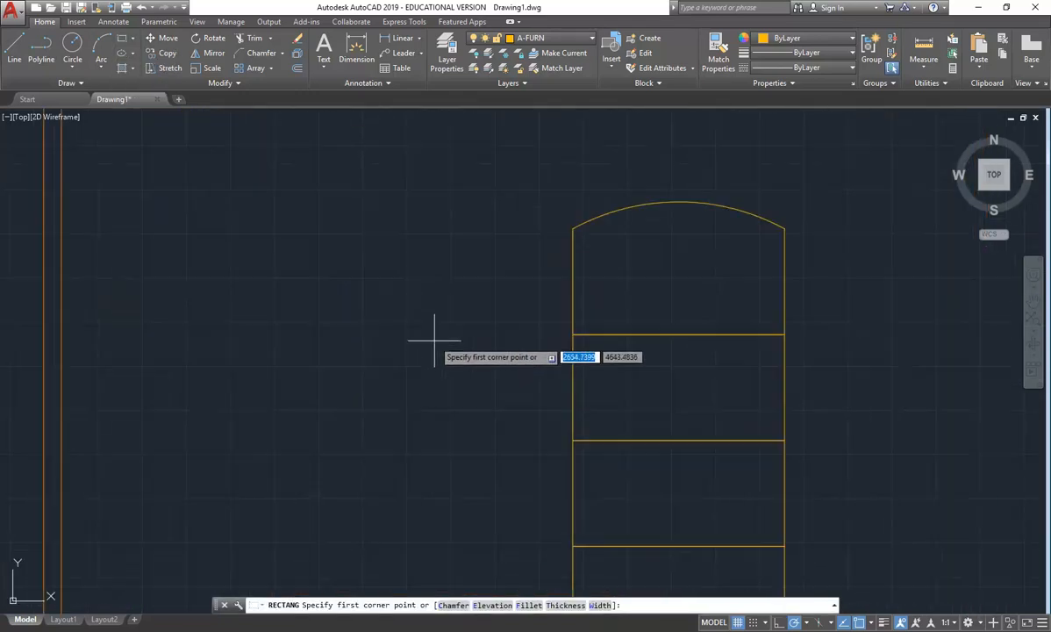
left_click(436, 345)
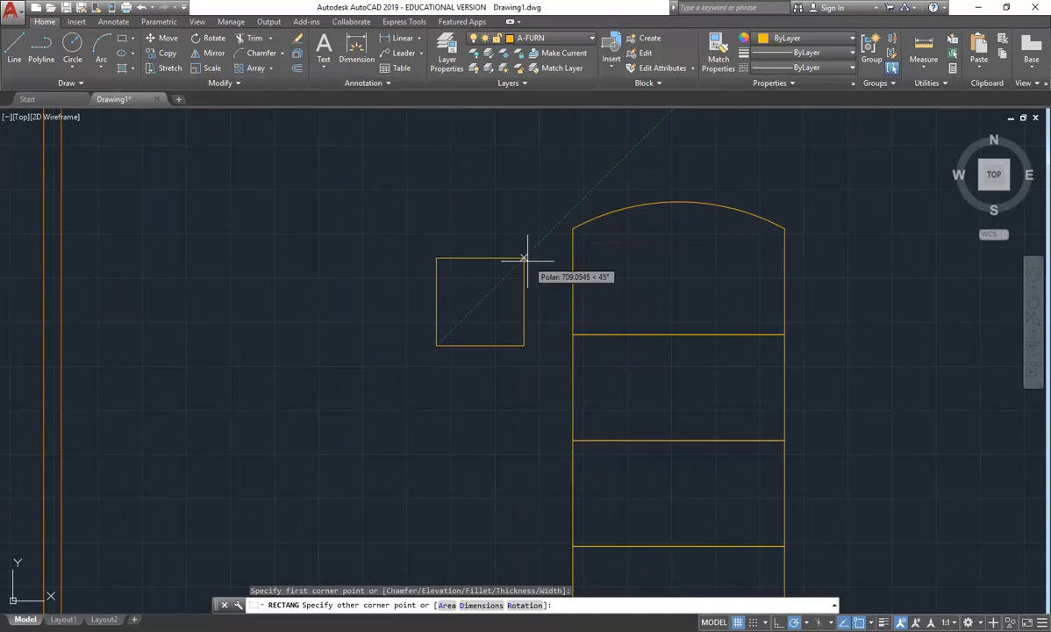
type("6")
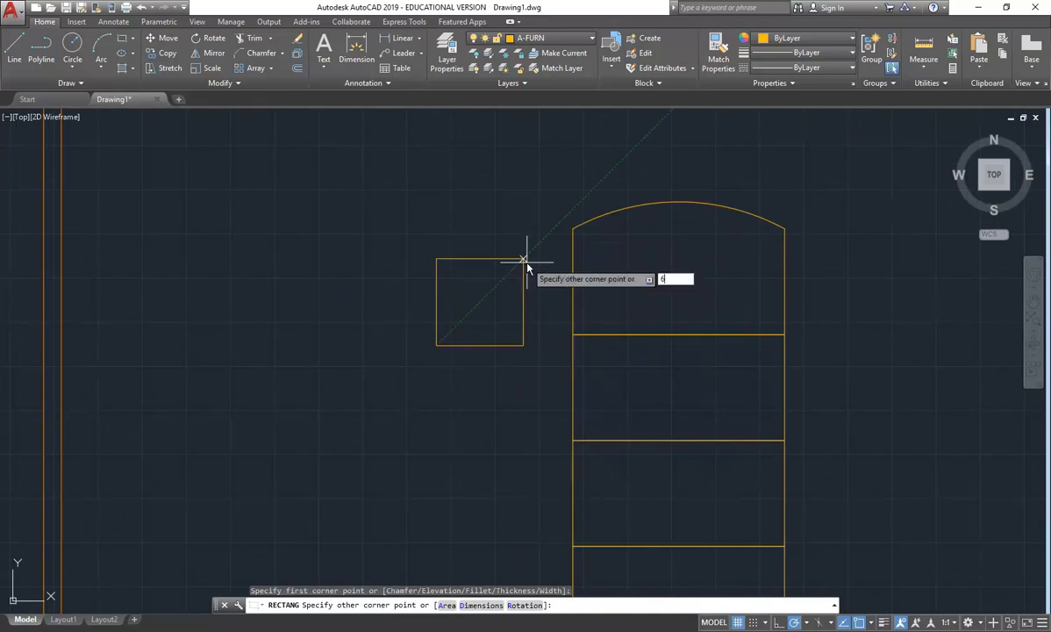
type("00")
key("Tab")
type("600")
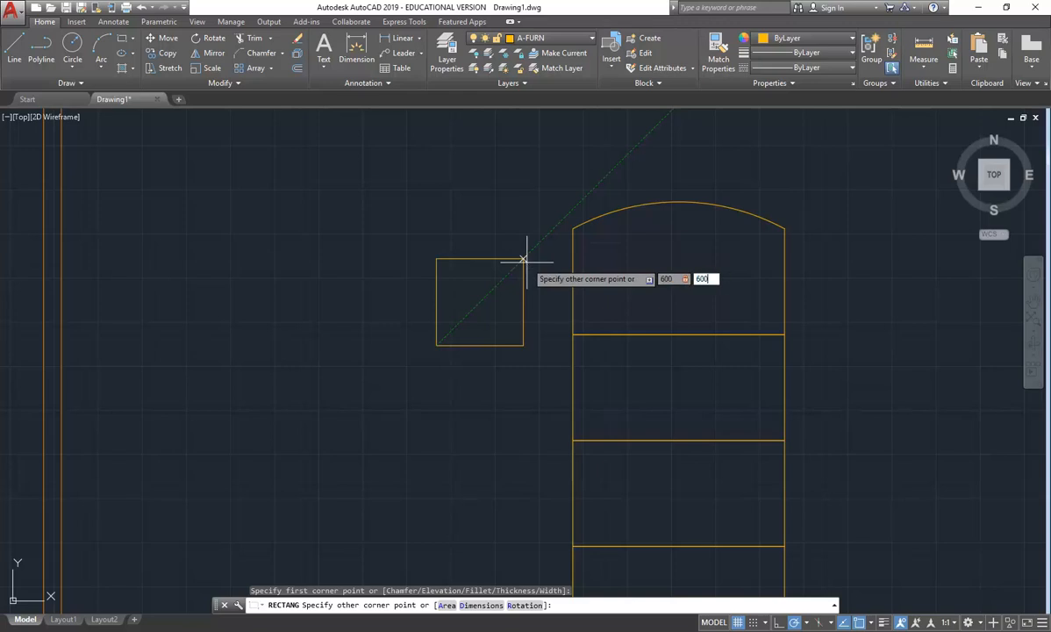
key("Return")
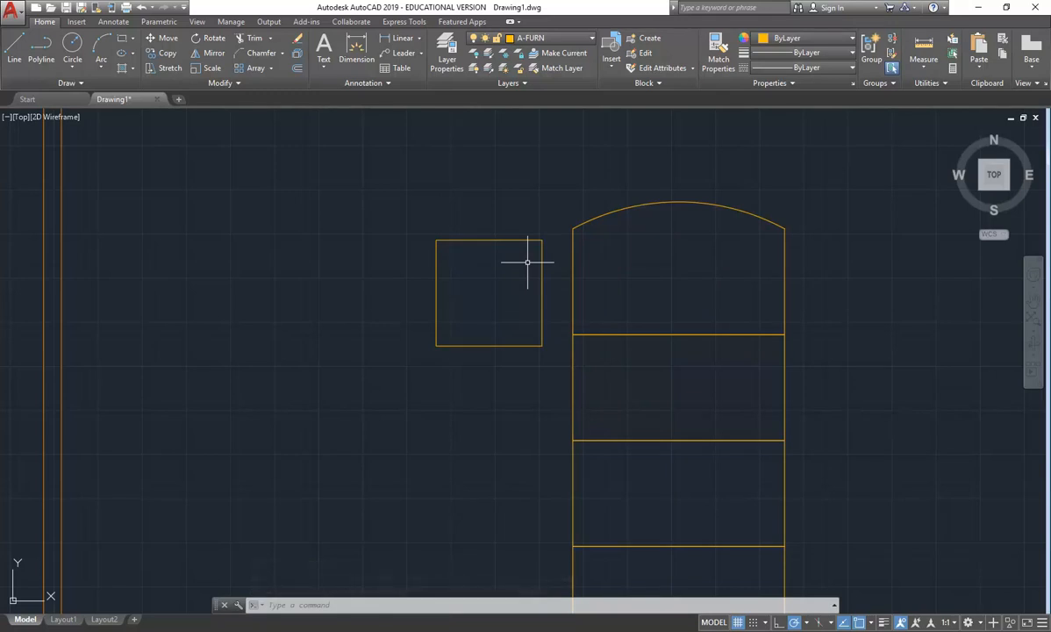
Look up the chair's fillet radius in the browser's exercise instructions and return to the AutoCAD drawing
scroll(527, 261, "up", 2)
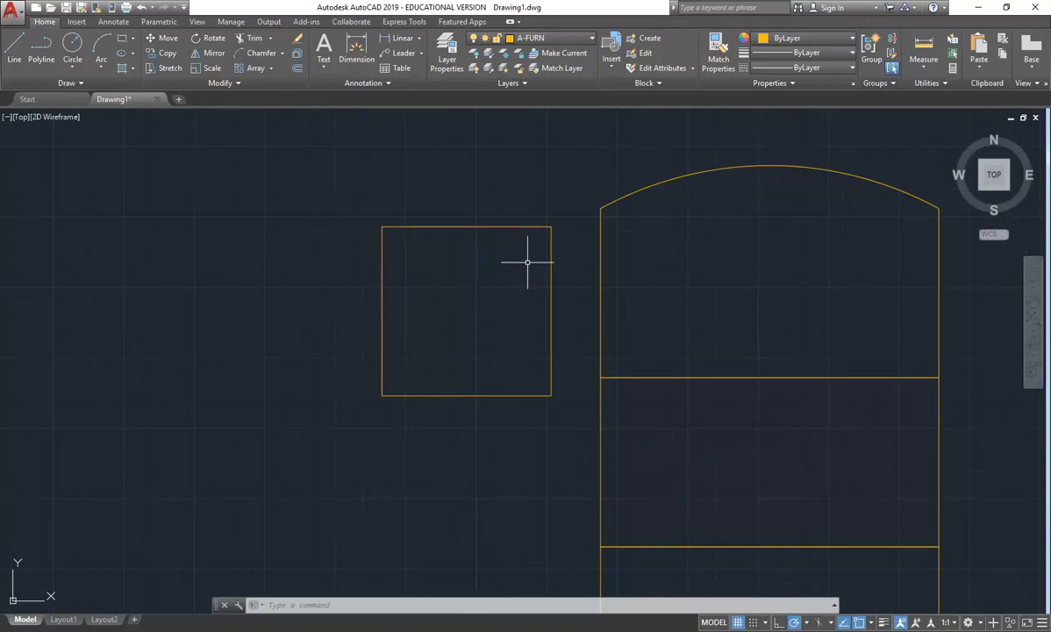
mouse_move(292, 618)
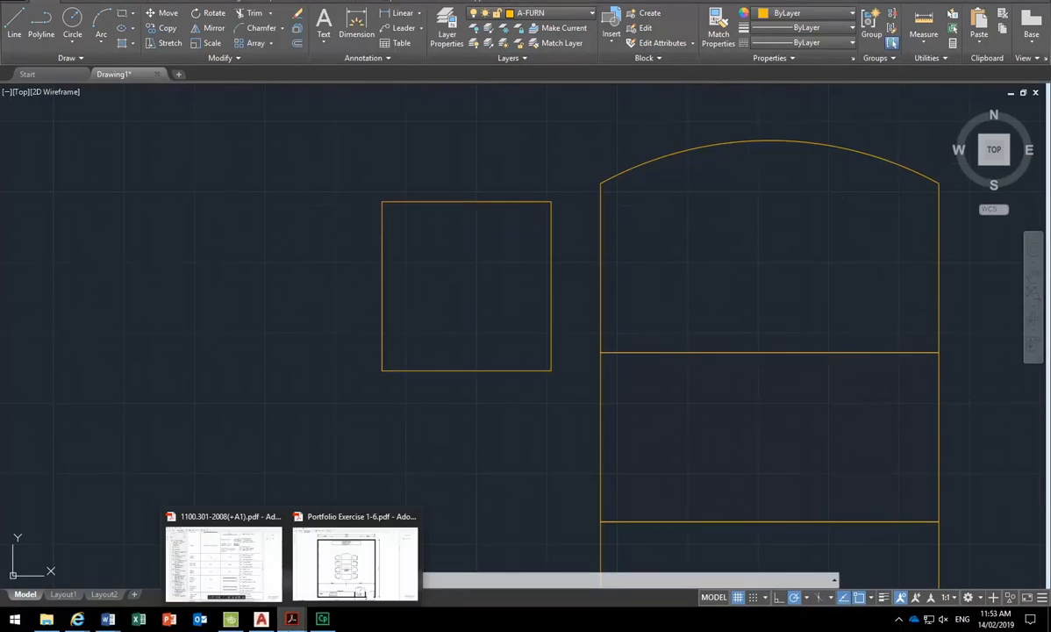
left_click(344, 581)
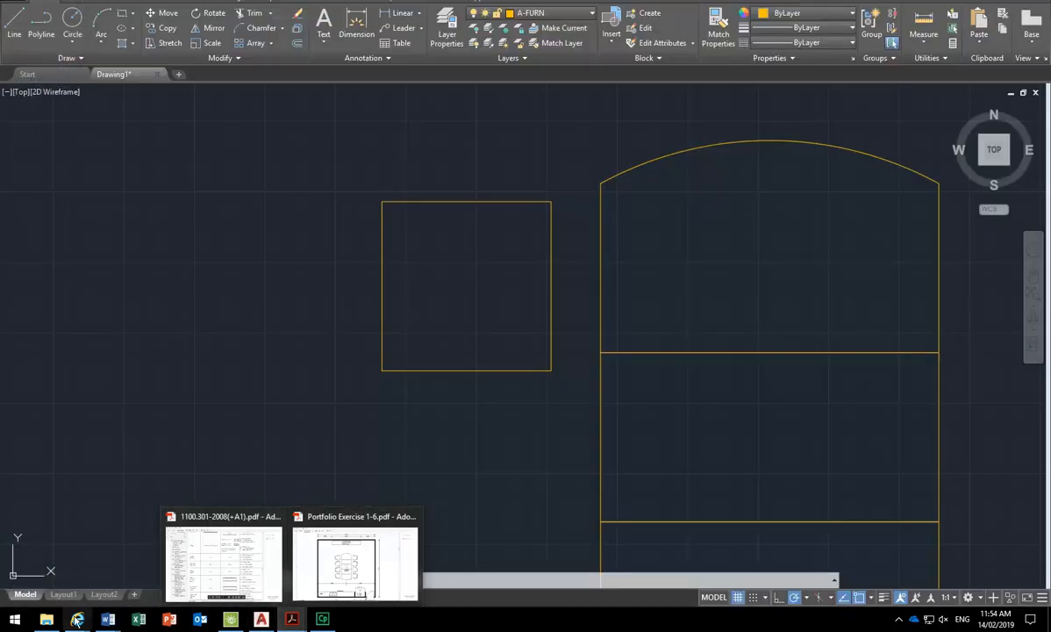
mouse_move(77, 619)
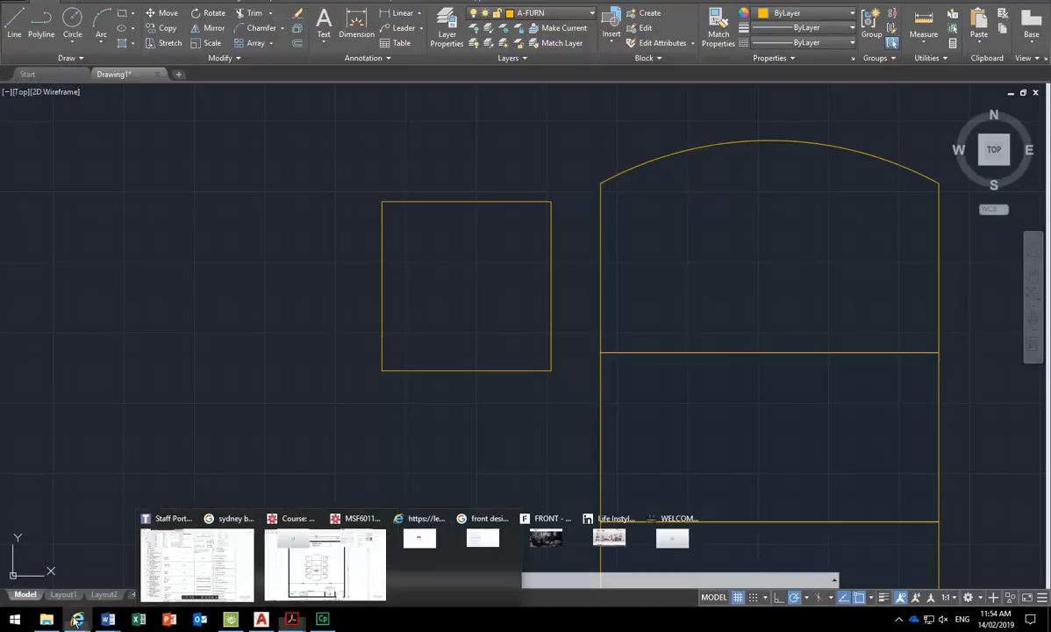
left_click(524, 561)
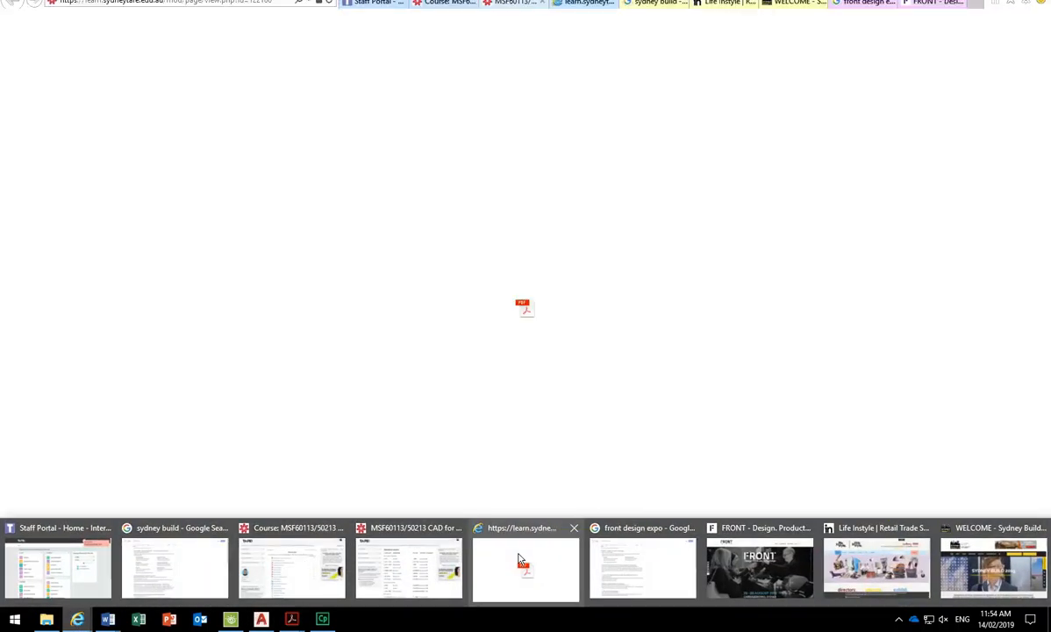
scroll(459, 316, "up", 4)
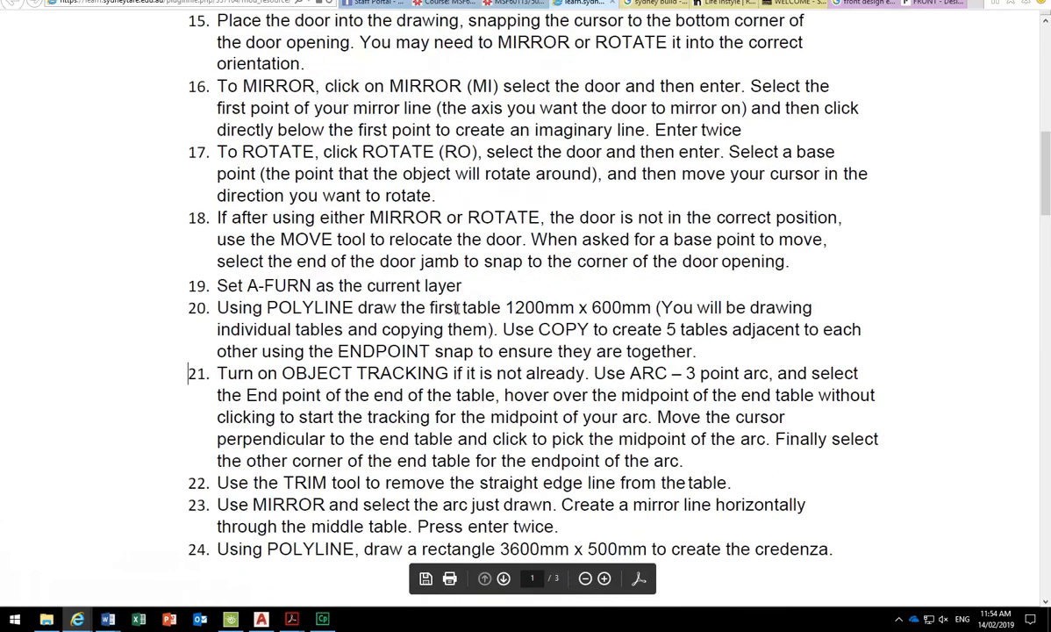
scroll(438, 324, "down", 8)
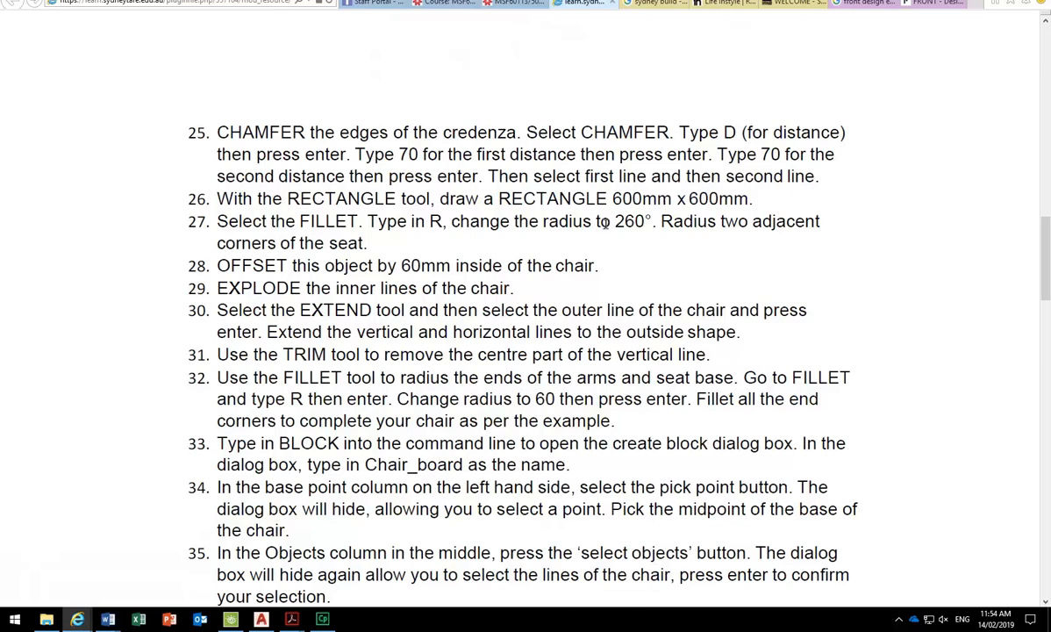
left_click_drag(614, 221, 645, 221)
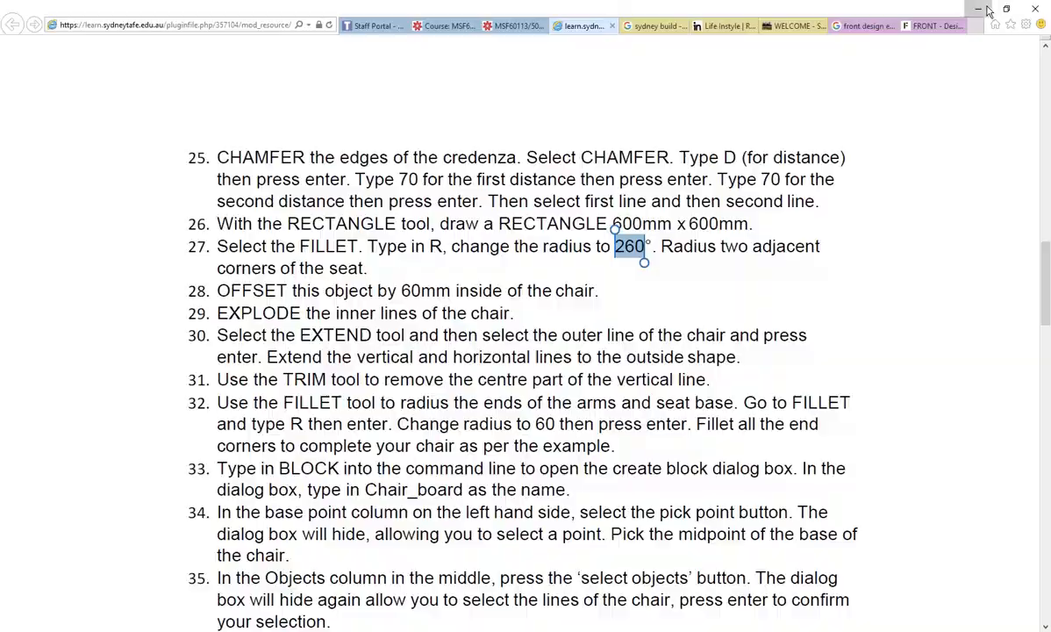
left_click(985, 9)
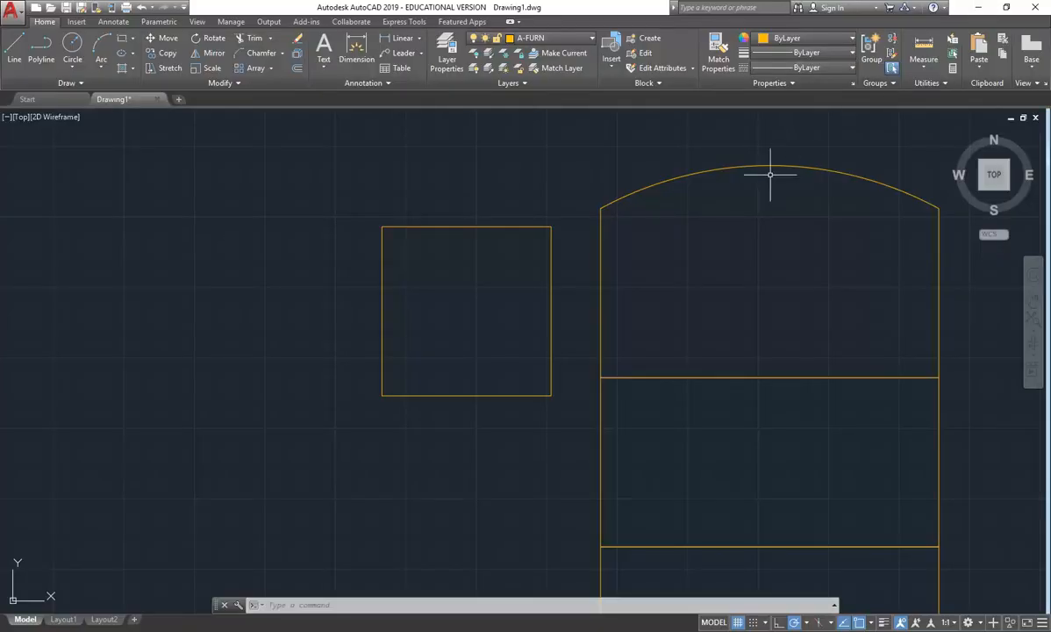
Fillet the upper left corner of the chair square with a radius of 260 mm
left_click(281, 54)
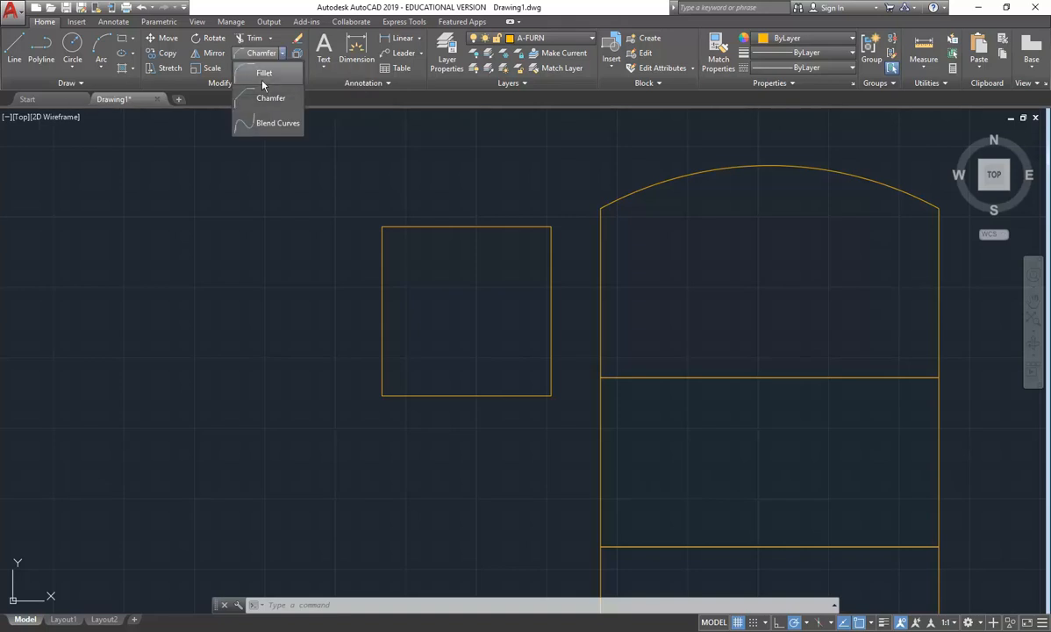
left_click(259, 74)
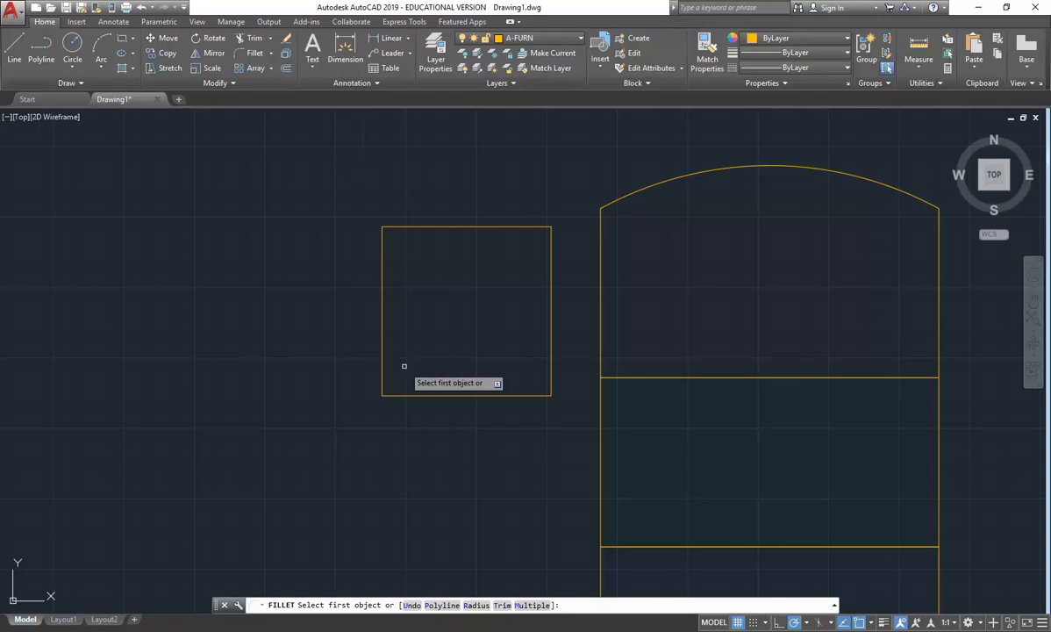
type("r")
key("Return")
type("260")
key("Return")
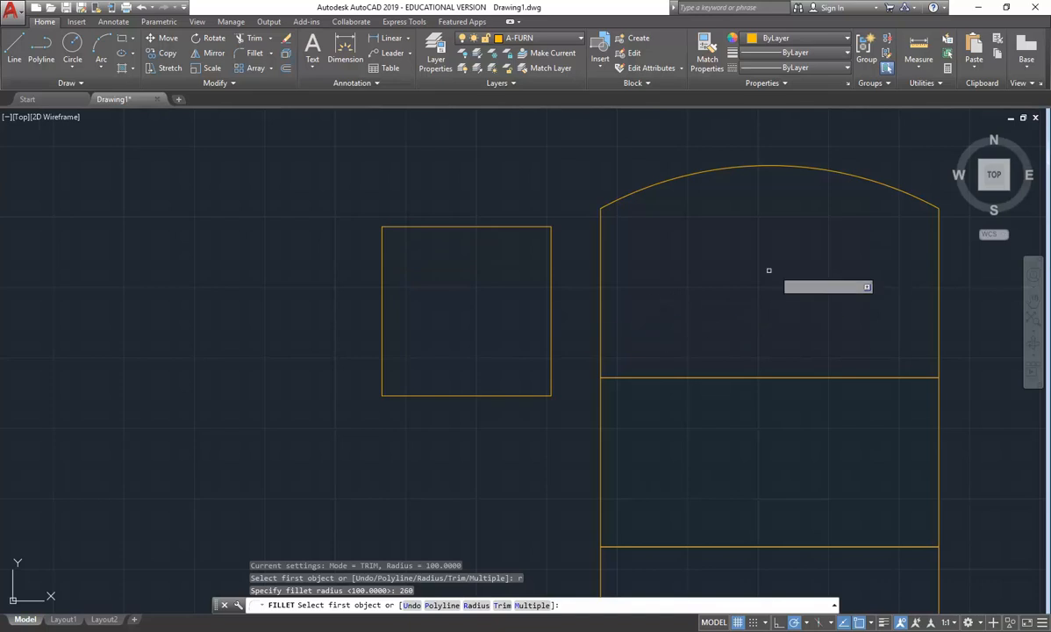
left_click(420, 228)
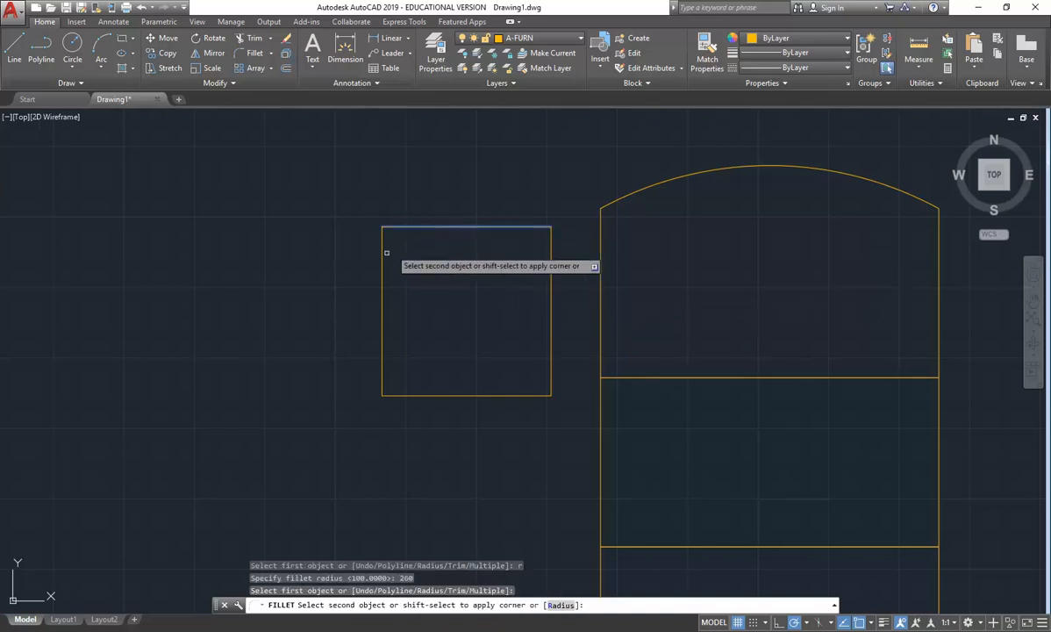
left_click(383, 263)
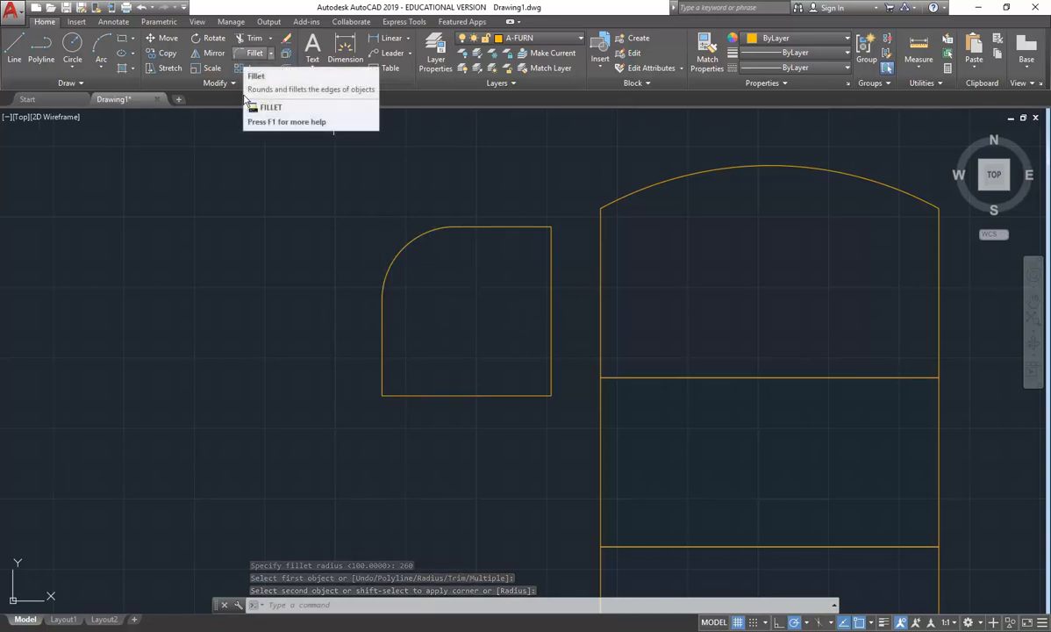
Fillet the lower left corner of the chair outline with the same 260 mm radius
key("Return")
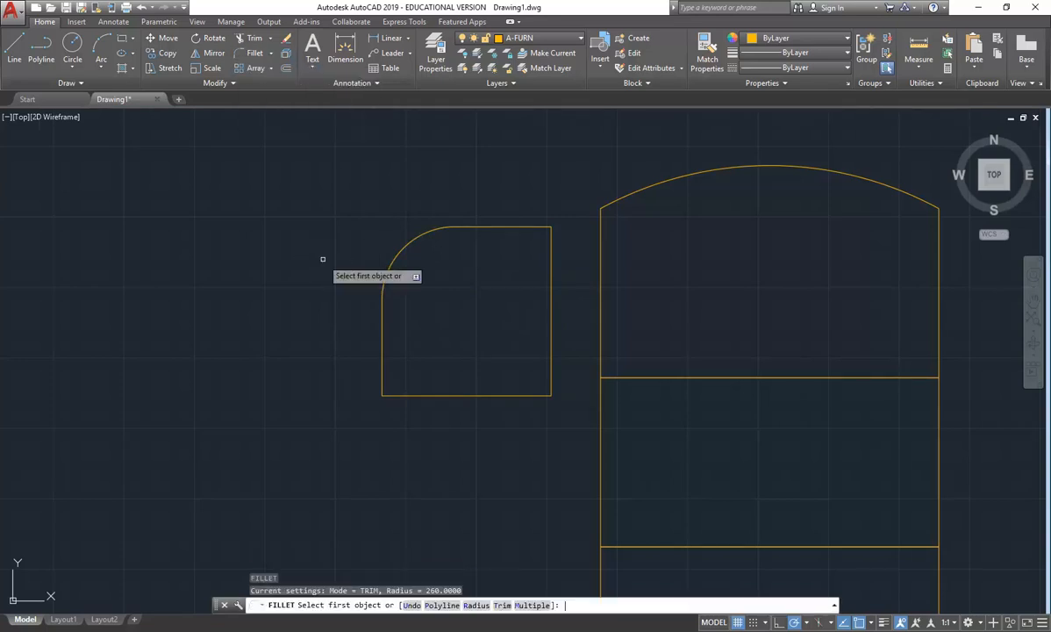
left_click(381, 311)
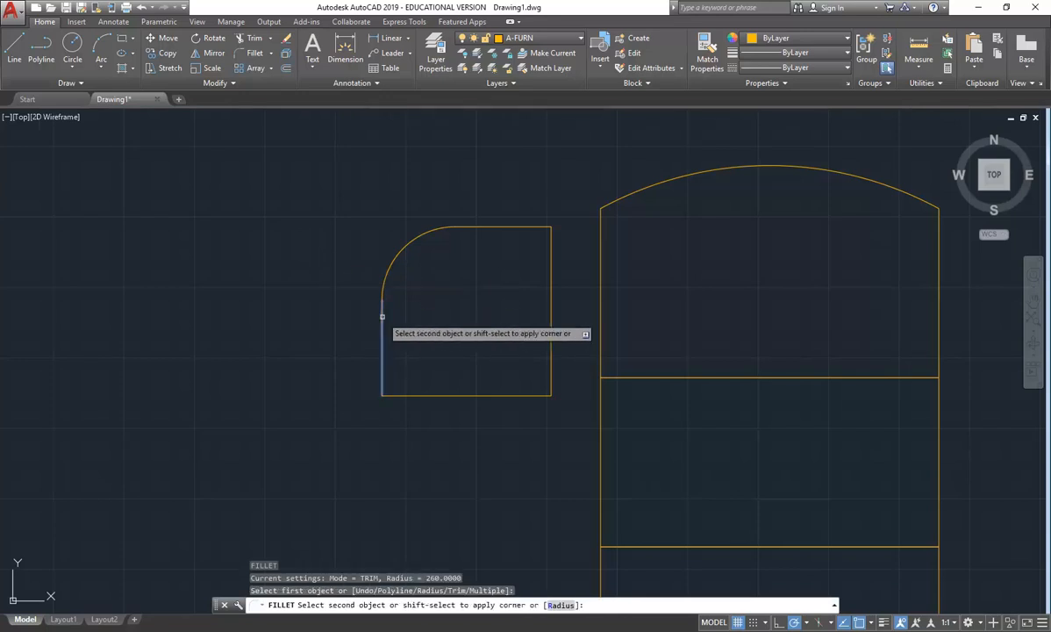
left_click(457, 394)
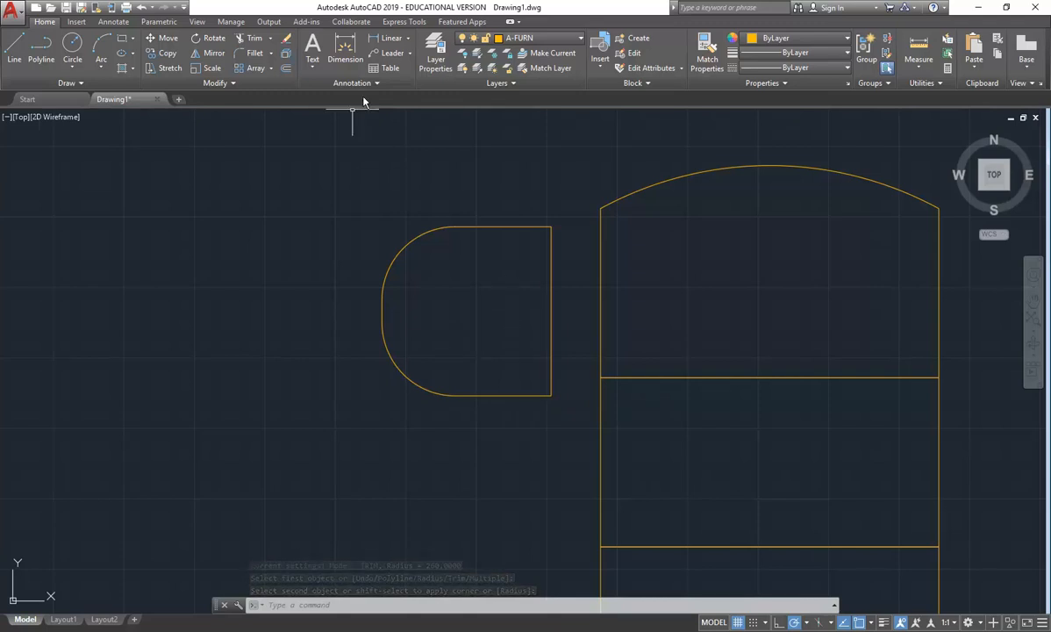
Offset the rounded chair outline 60 mm inward
left_click(283, 69)
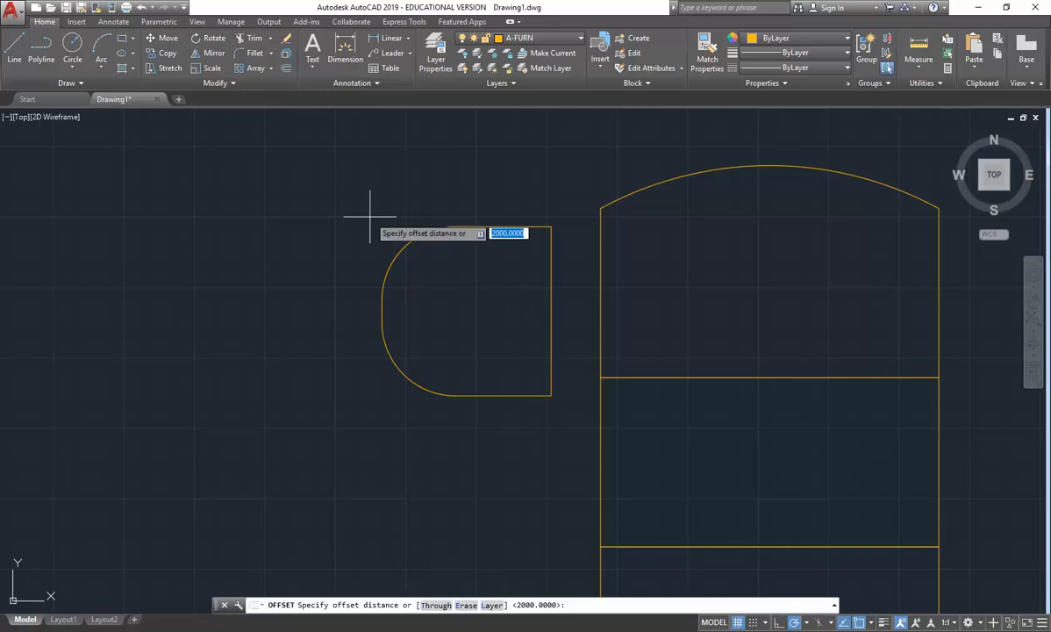
type("60")
key("Return")
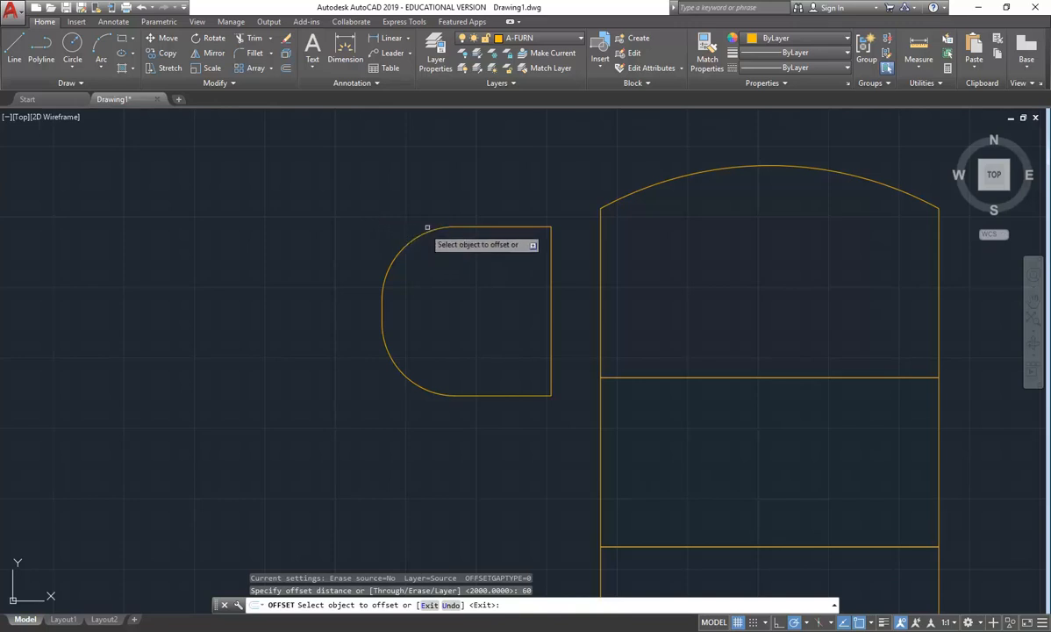
left_click(483, 226)
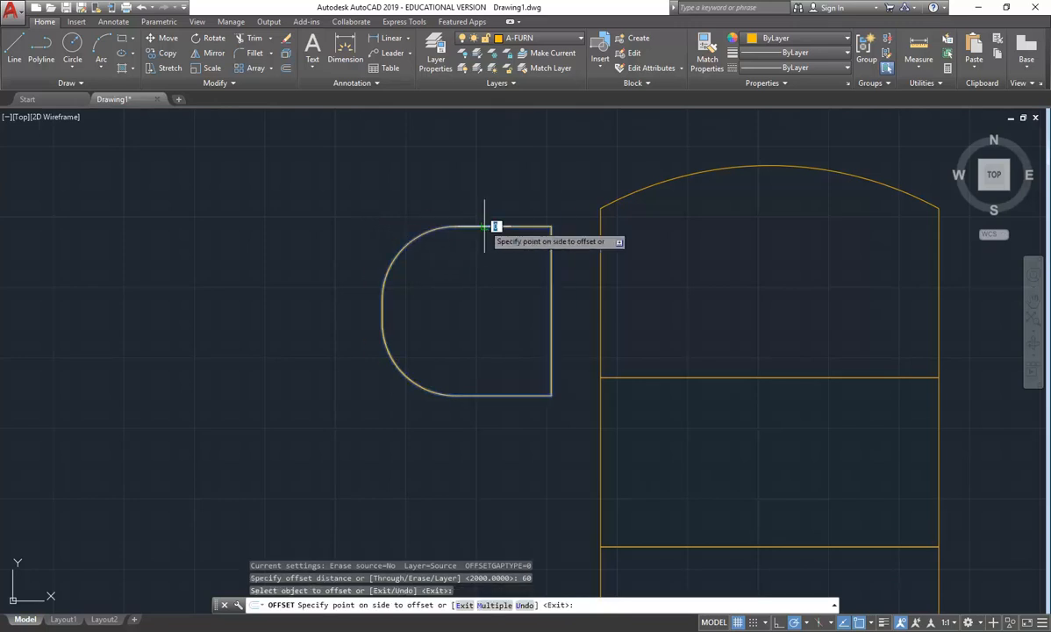
left_click(486, 310)
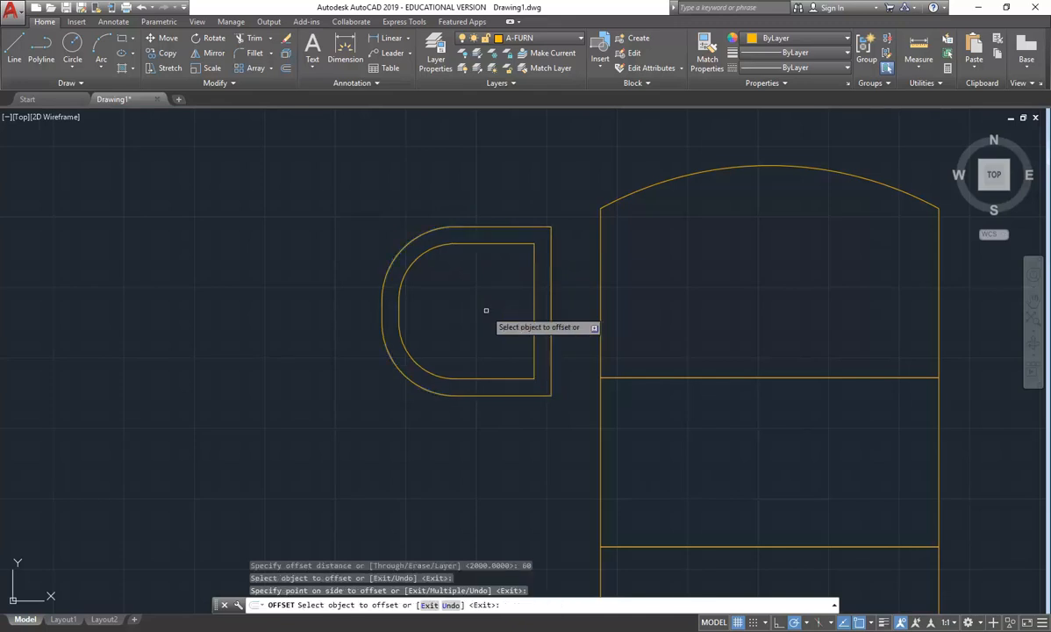
right_click(456, 271)
left_click(478, 277)
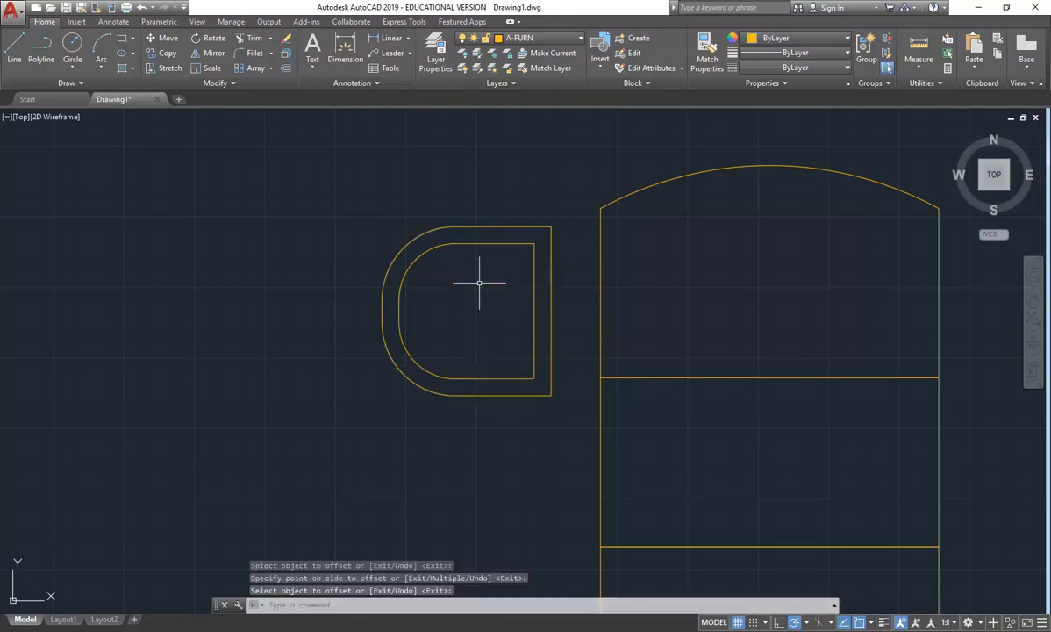
Explode the inner chair outline into separate lines and arcs
scroll(479, 283, "up", 2)
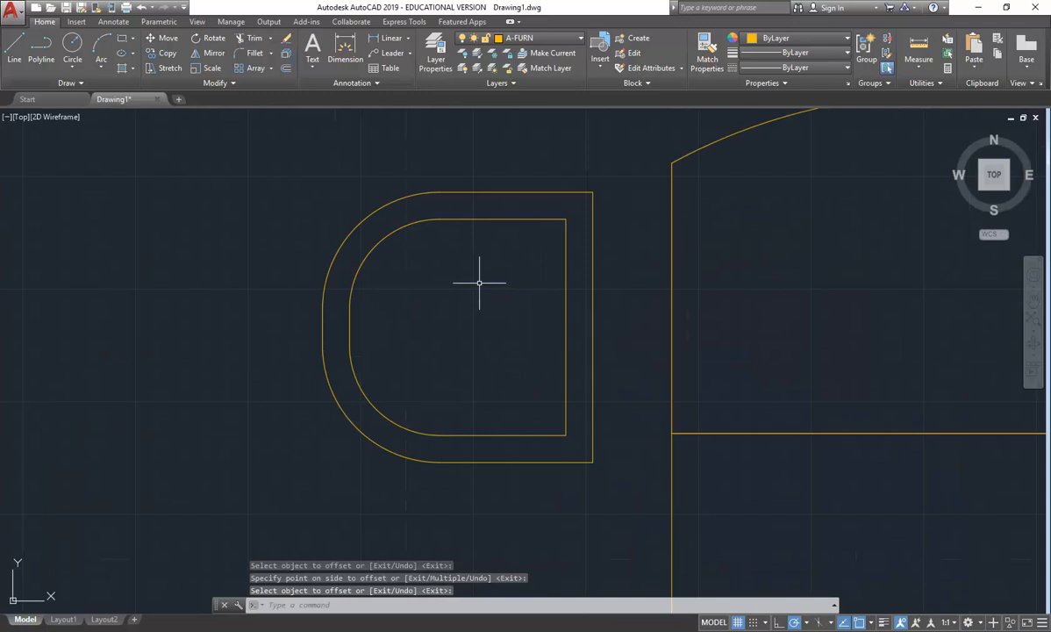
key("Return")
left_click(501, 218)
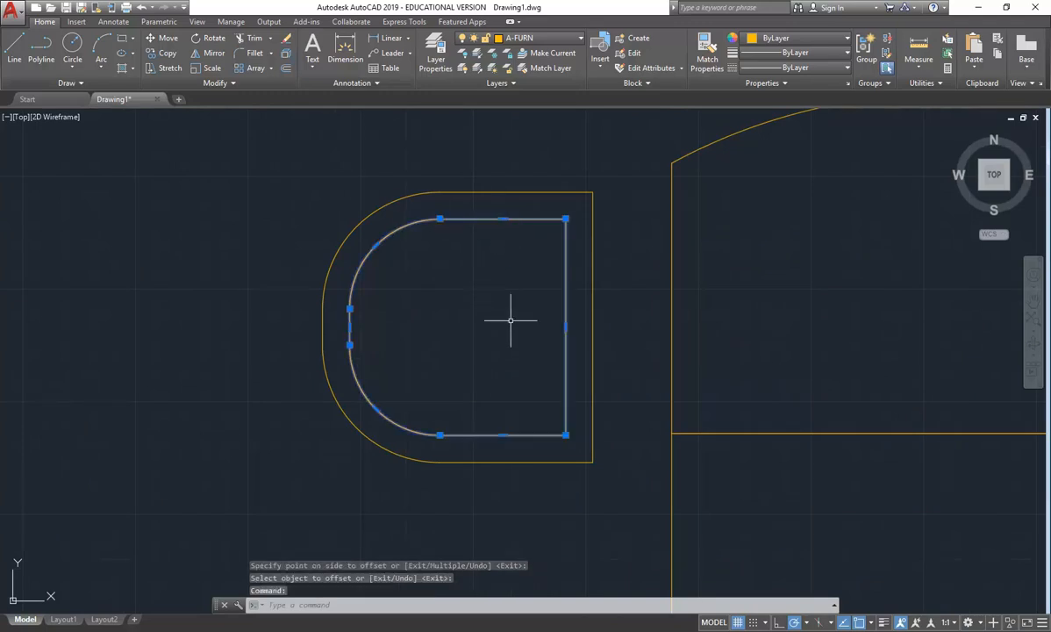
left_click(287, 54)
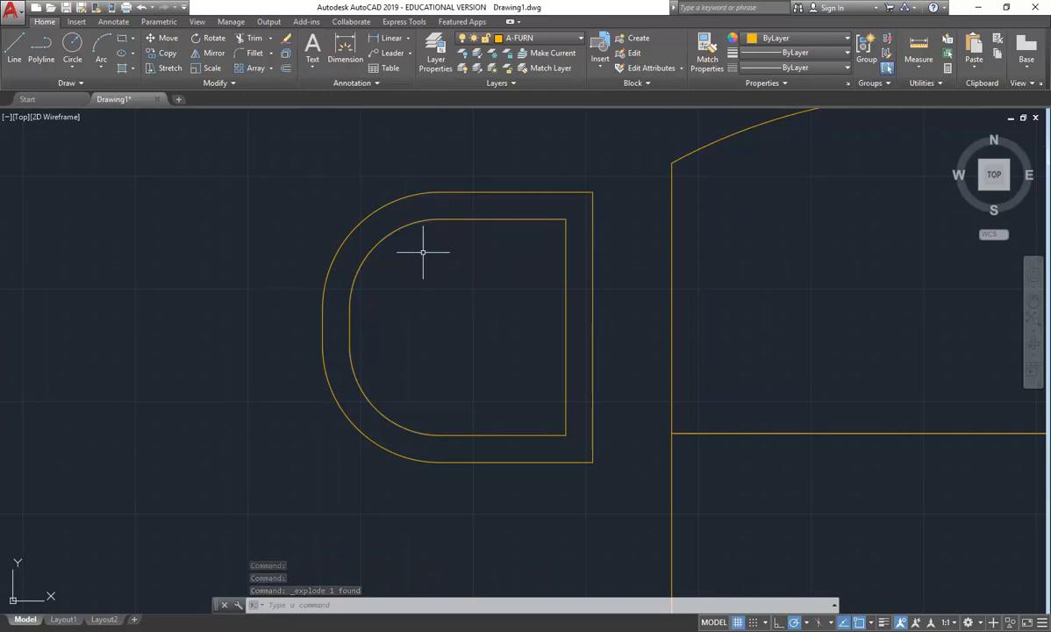
Try extending the inner outline's right vertical line to the outer outline at both ends, and undo the extension
left_click(270, 39)
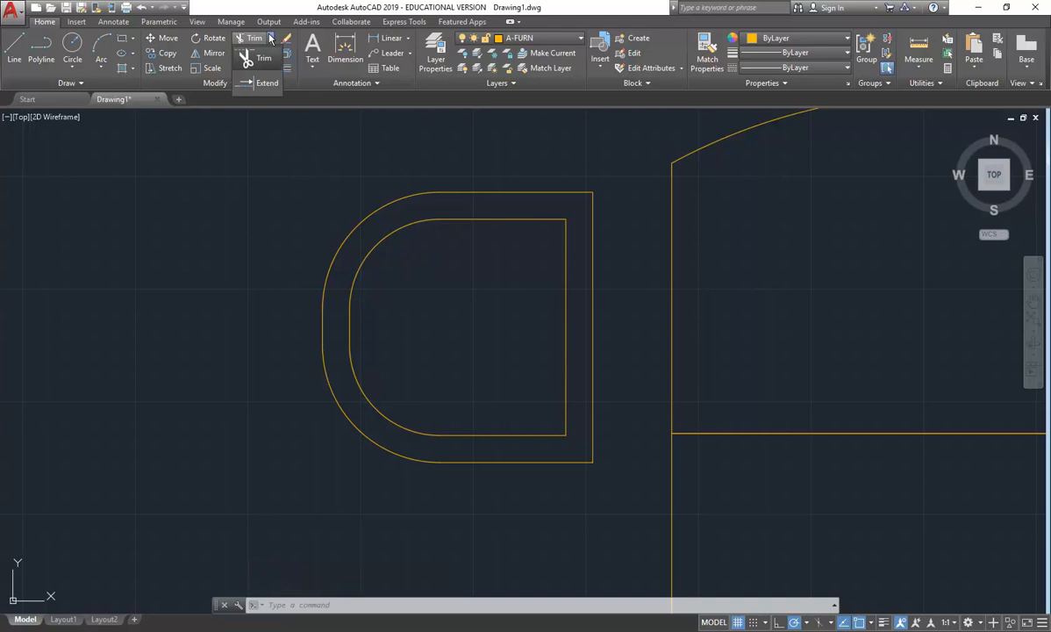
left_click(249, 83)
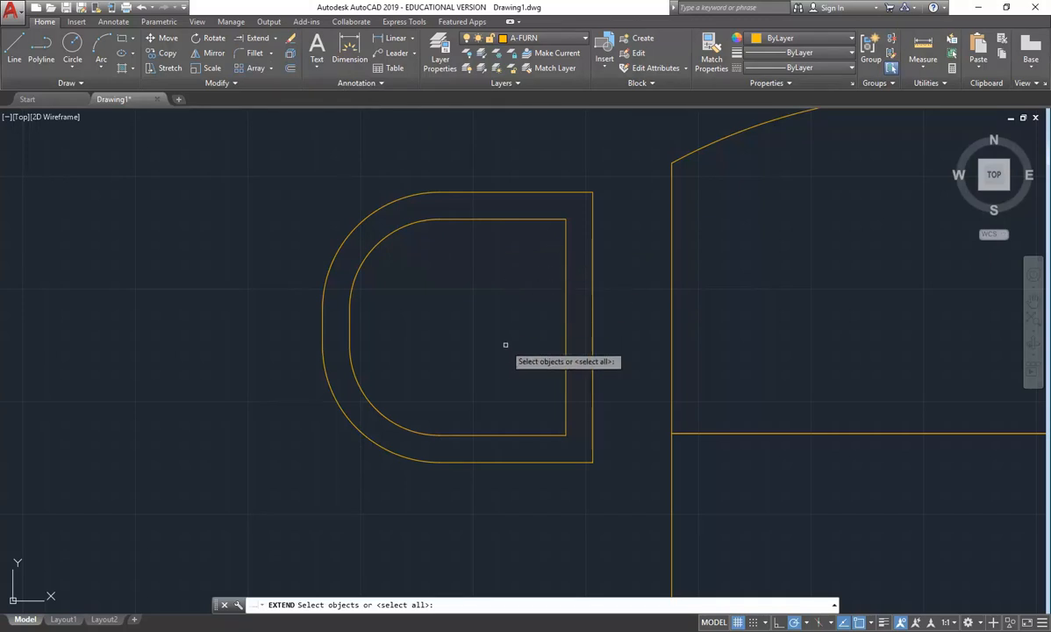
key("Return")
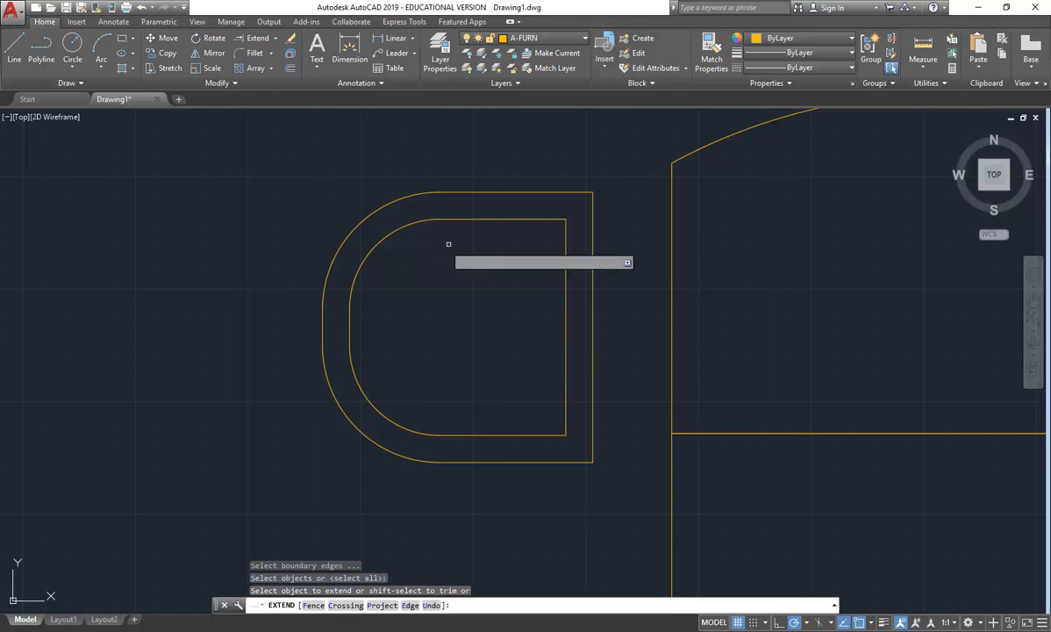
left_click(565, 228)
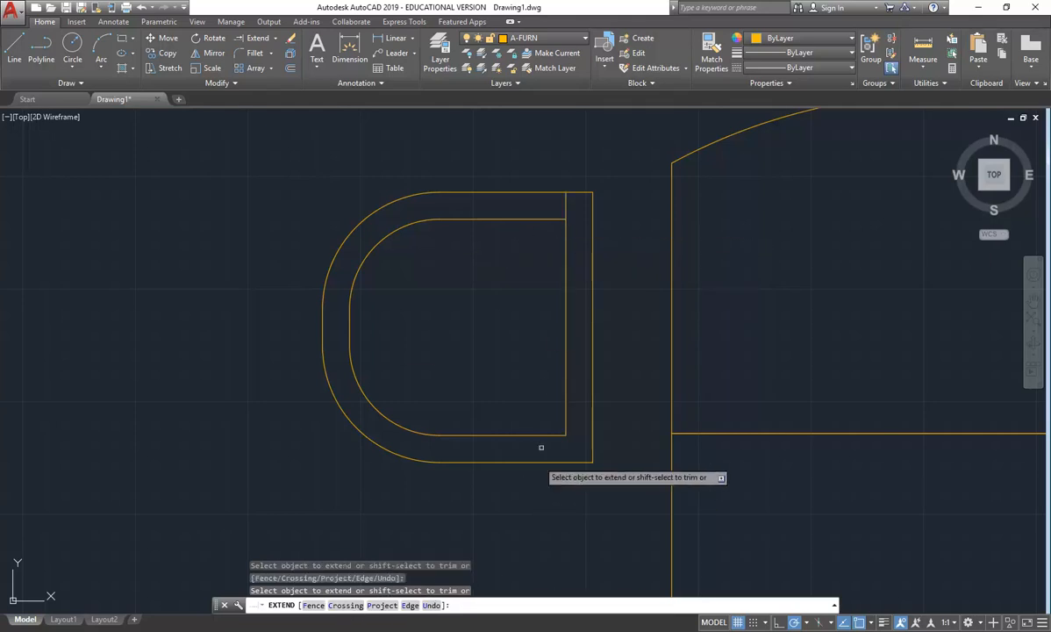
left_click(565, 414)
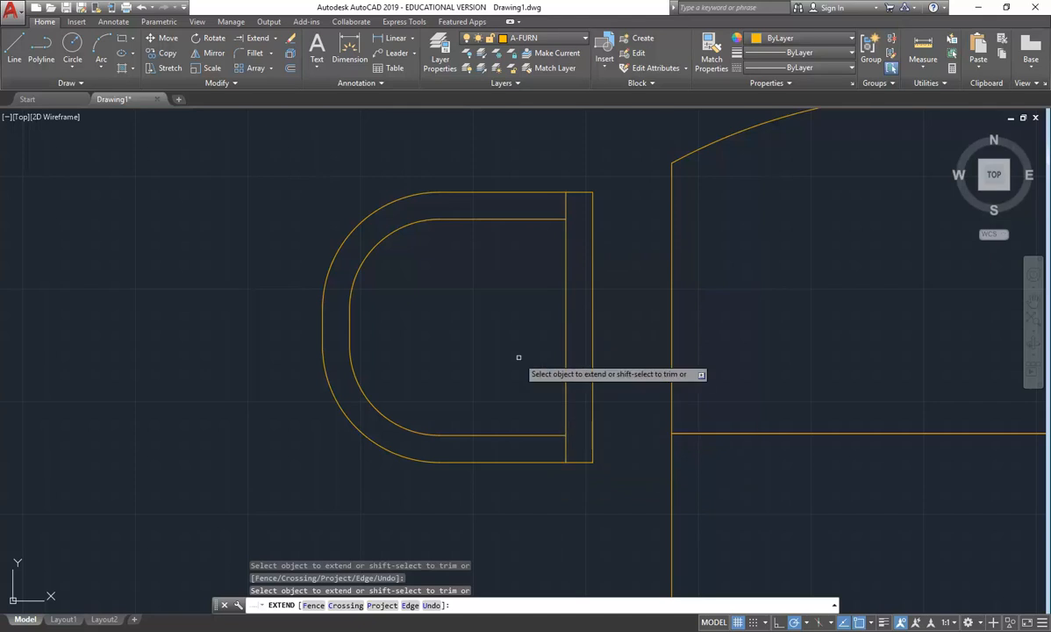
key("Return")
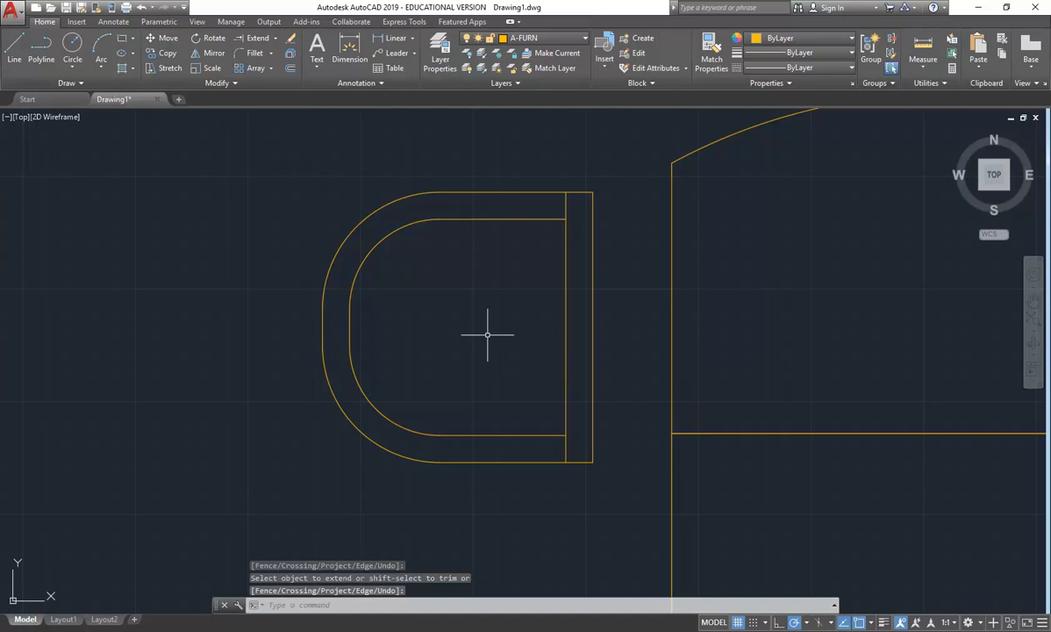
left_click(140, 7)
Extend the inner right vertical line again, up and down to the outer chair outline, using all objects as boundaries
left_click(253, 39)
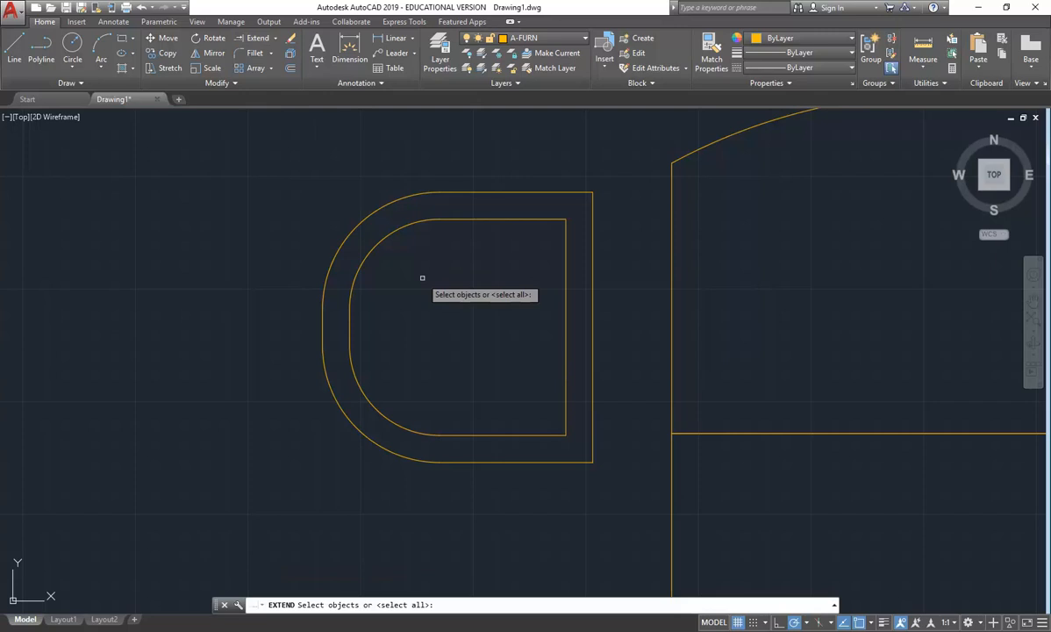
key("Return")
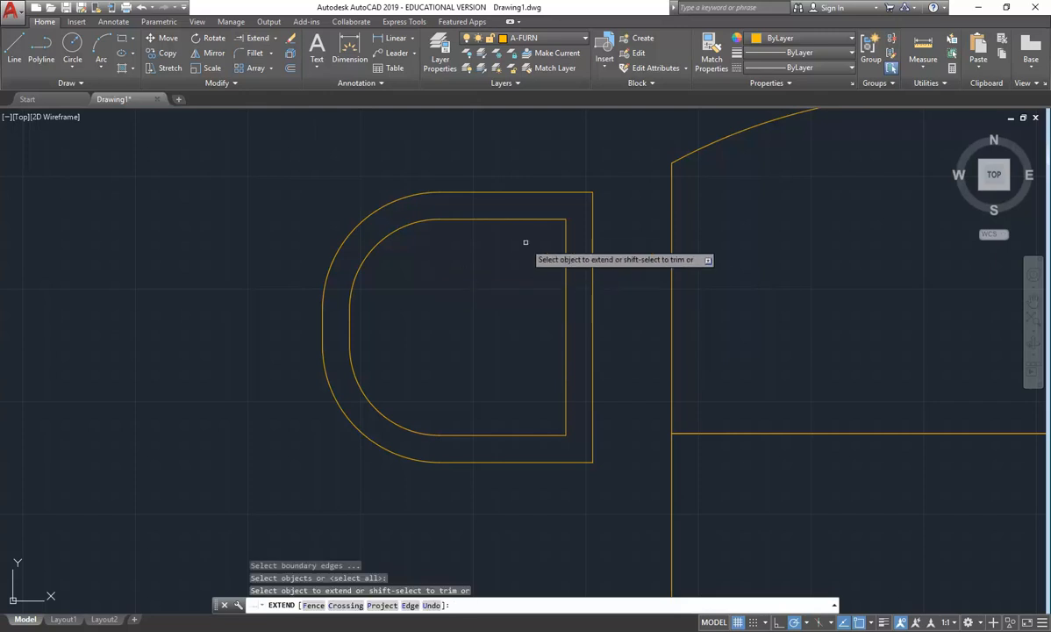
left_click(566, 234)
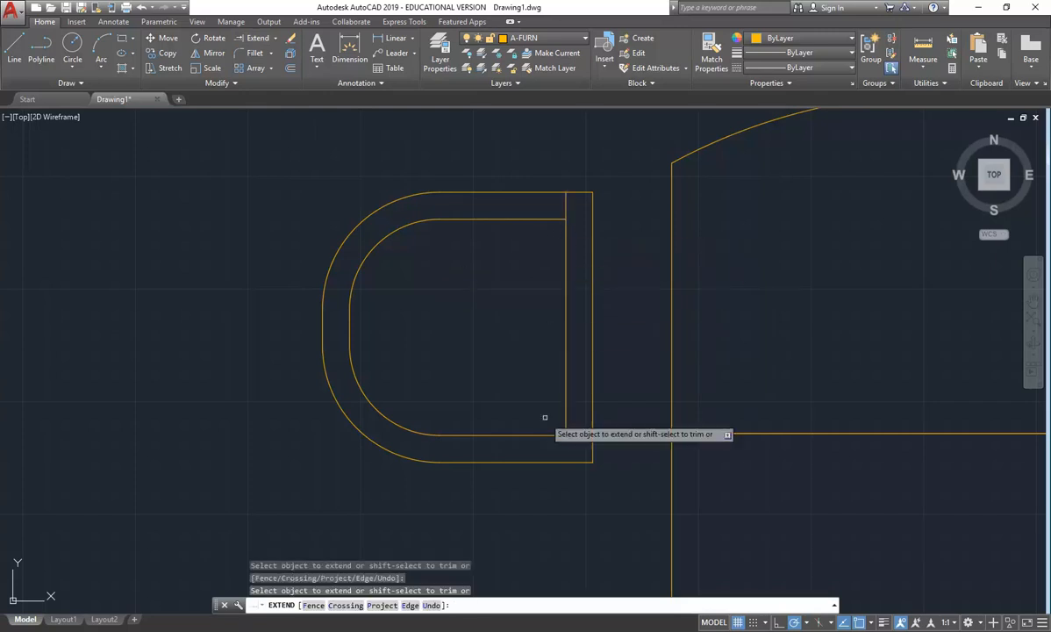
left_click(567, 417)
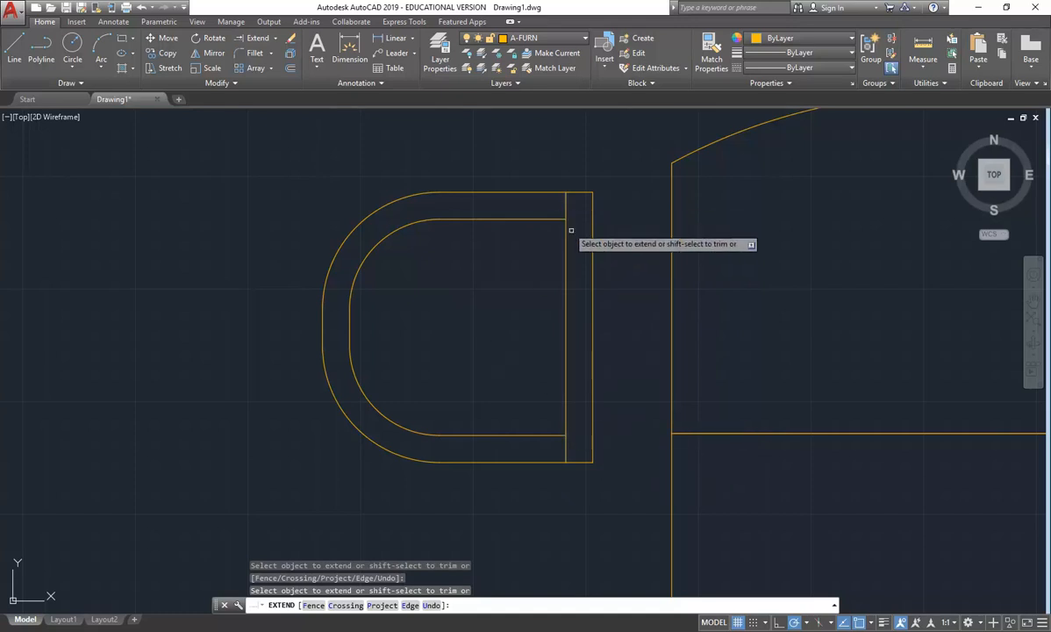
key("Return")
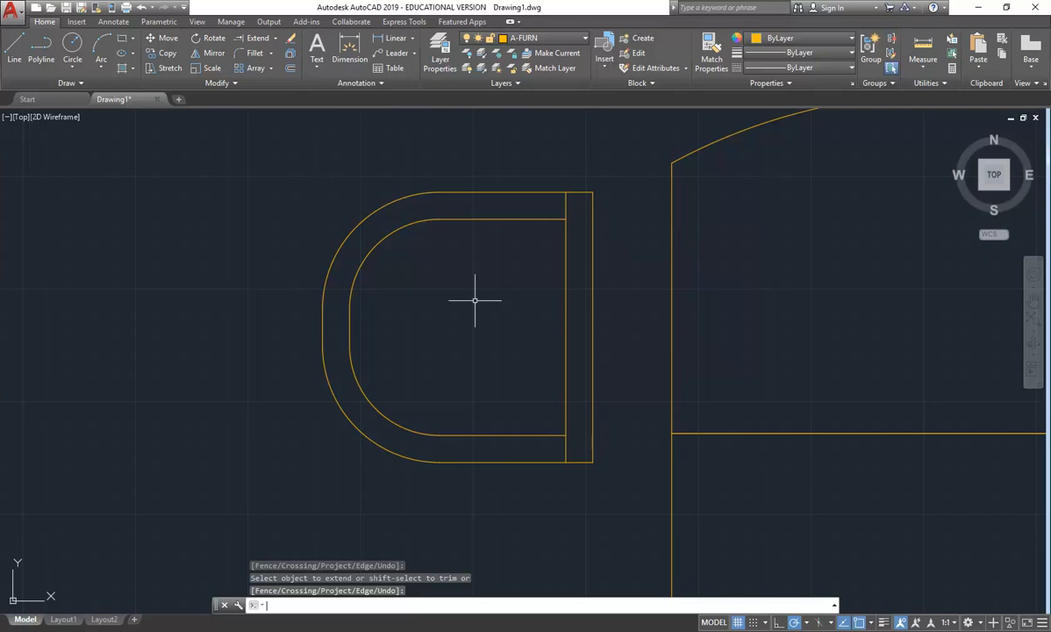
key("Return")
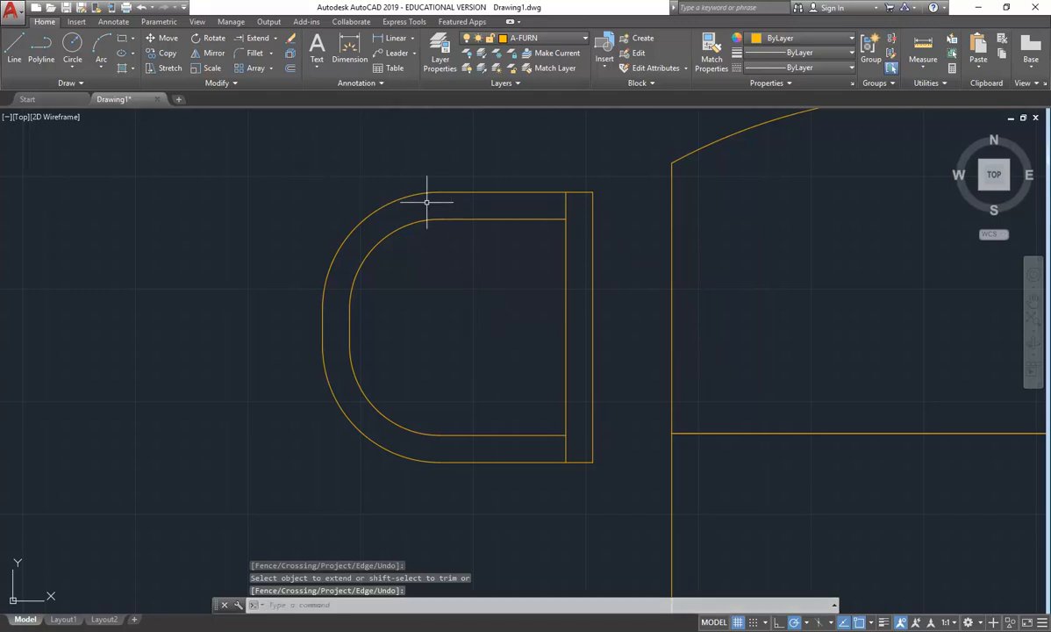
Trim the middle part of the inner vertical line between the armrests, and undo both this trim and the preceding extension
left_click(274, 38)
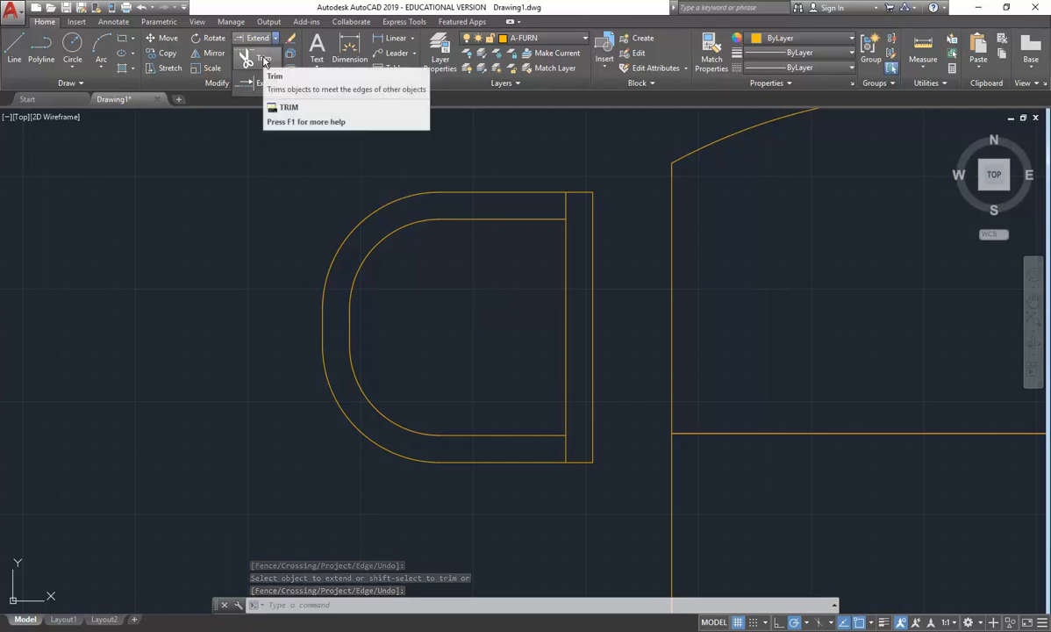
left_click(263, 59)
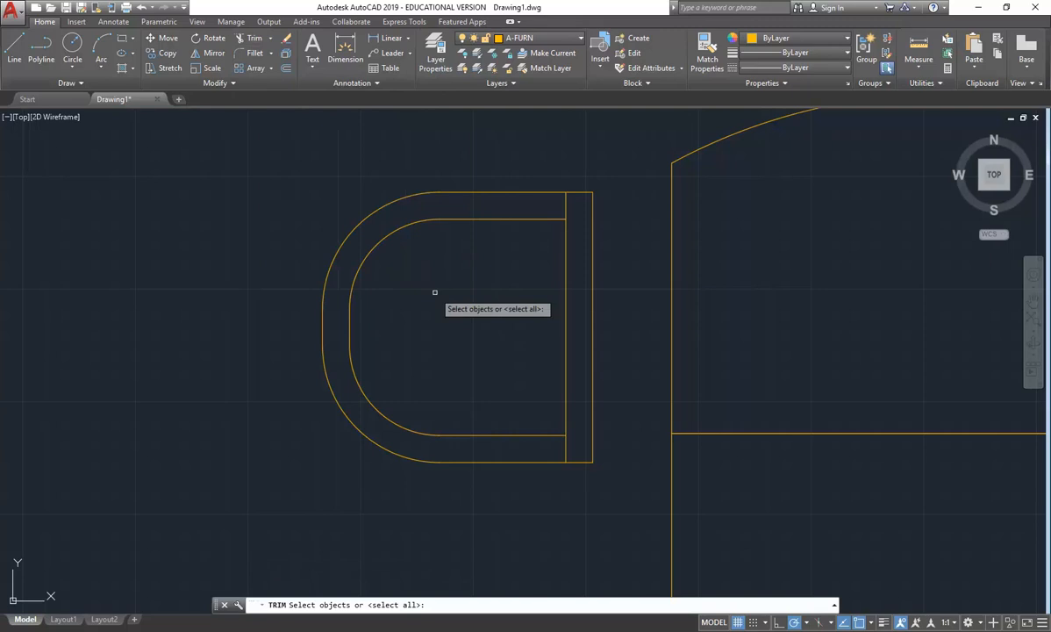
key("Return")
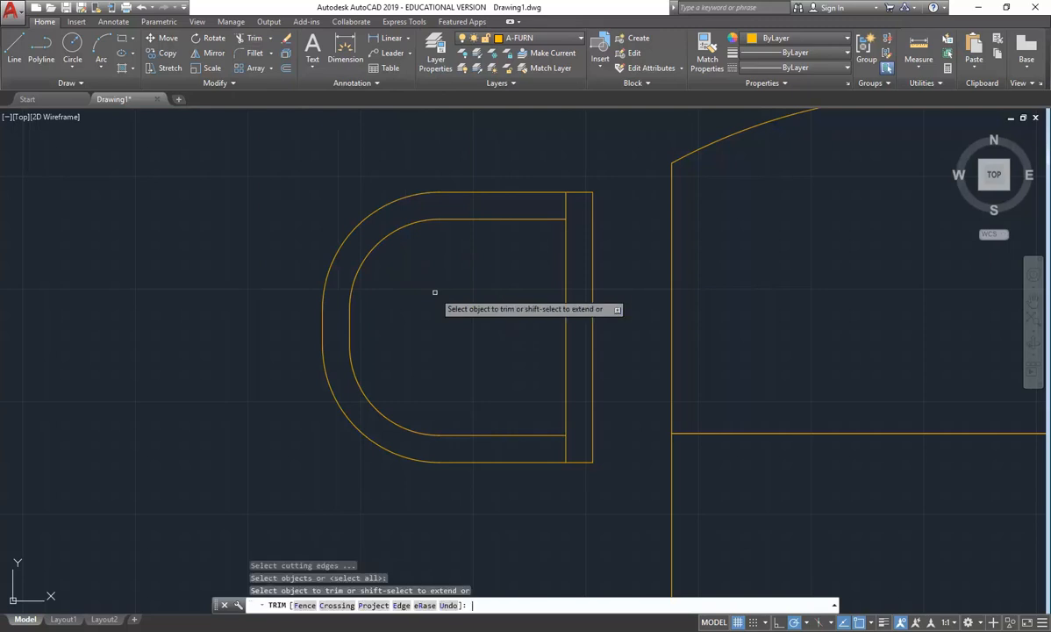
left_click(565, 284)
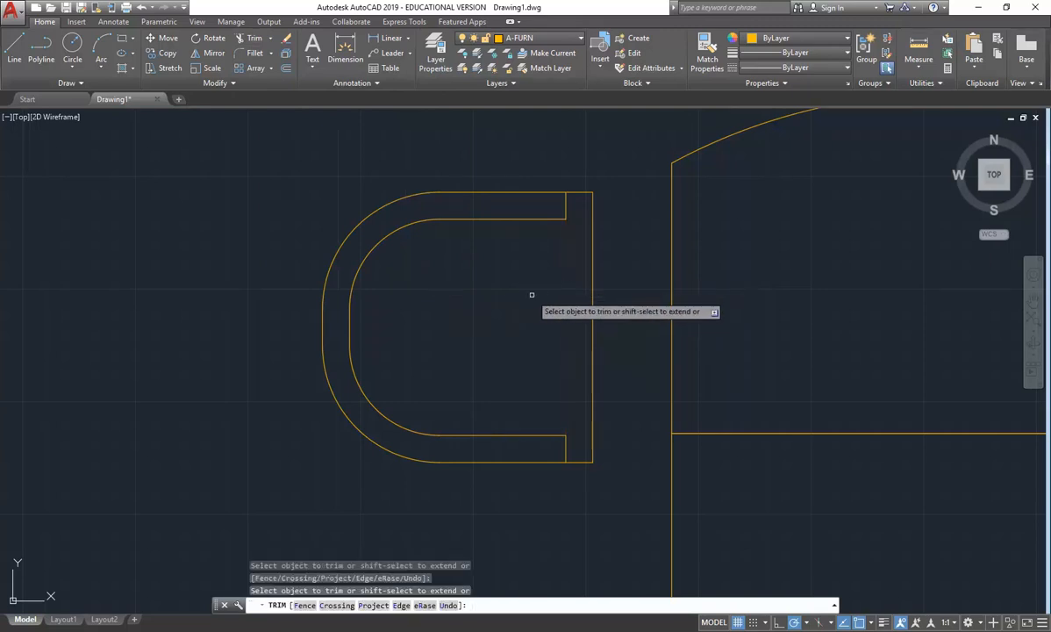
right_click(498, 293)
left_click(509, 301)
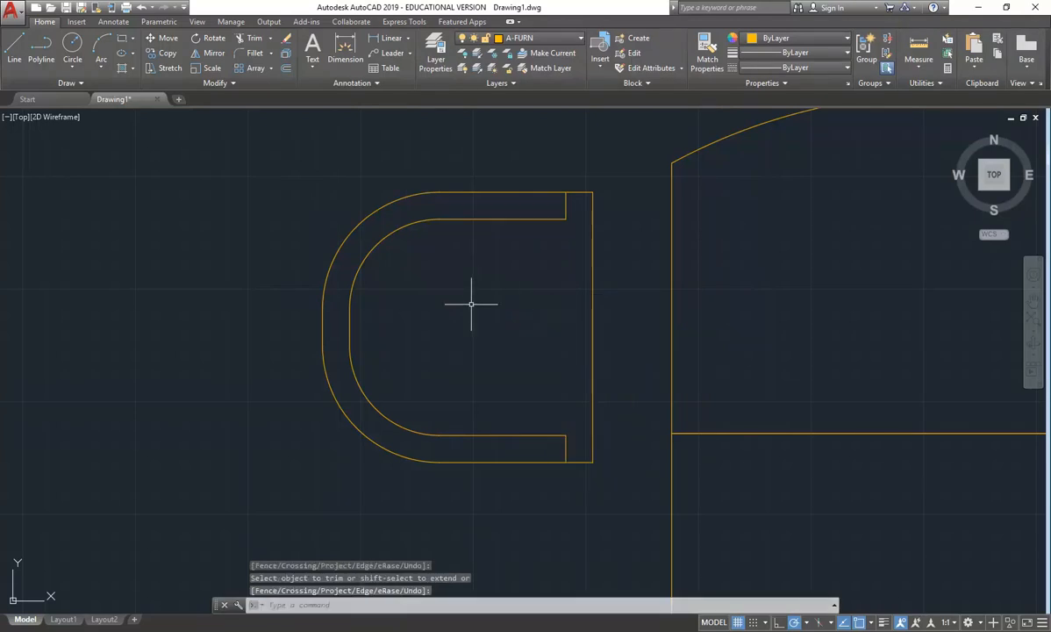
left_click(142, 8)
left_click(142, 8)
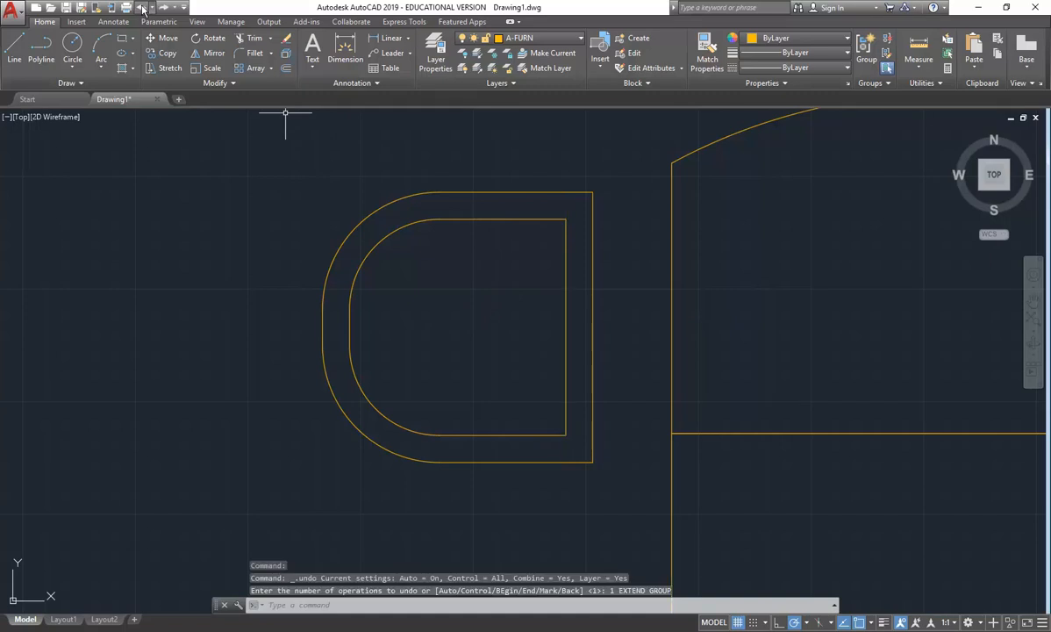
Extend the inner vertical line to the outer outline at both ends and trim its middle part between the armrests within the same Extend command
left_click(270, 38)
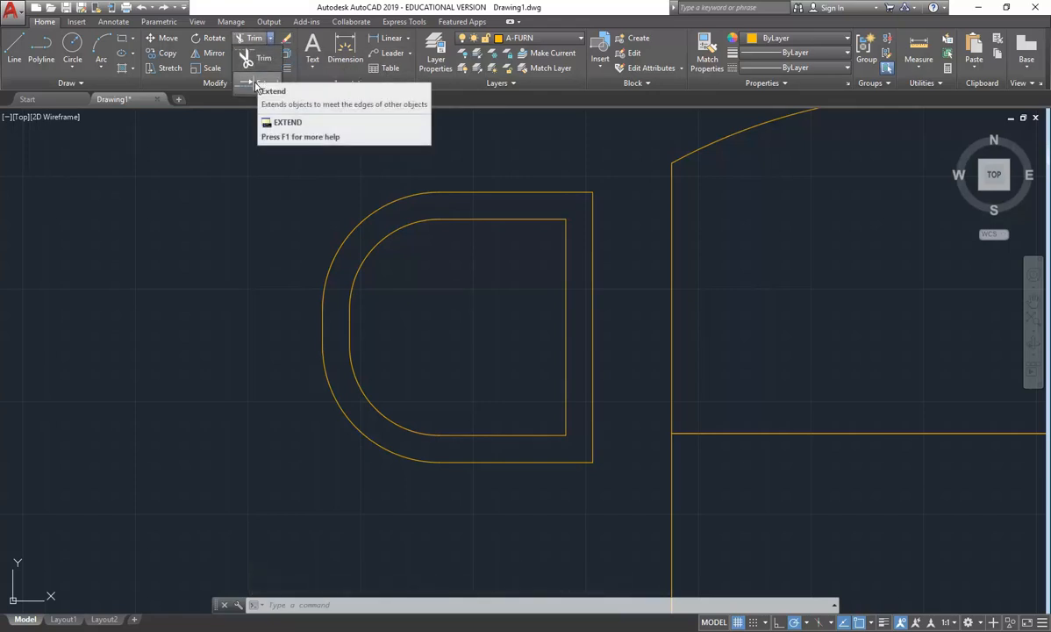
left_click(260, 84)
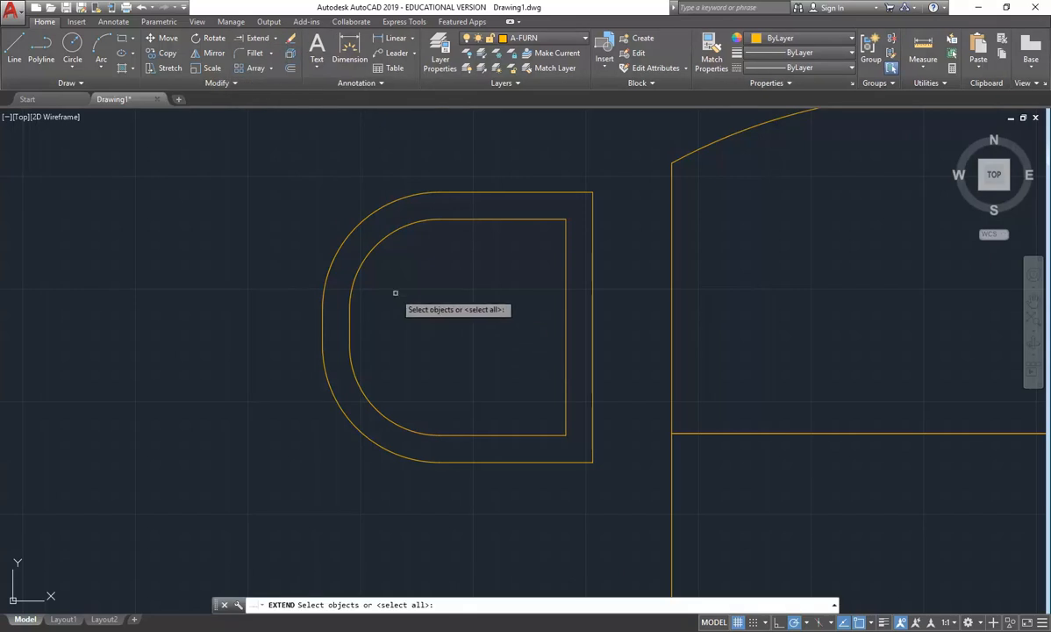
key("Return")
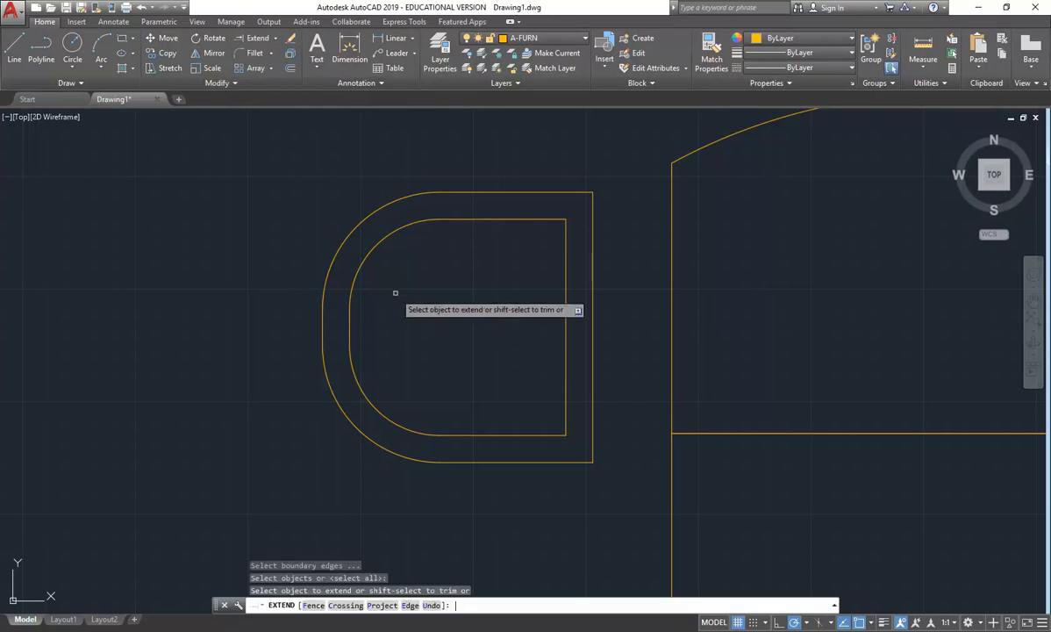
left_click(565, 230)
left_click(565, 414)
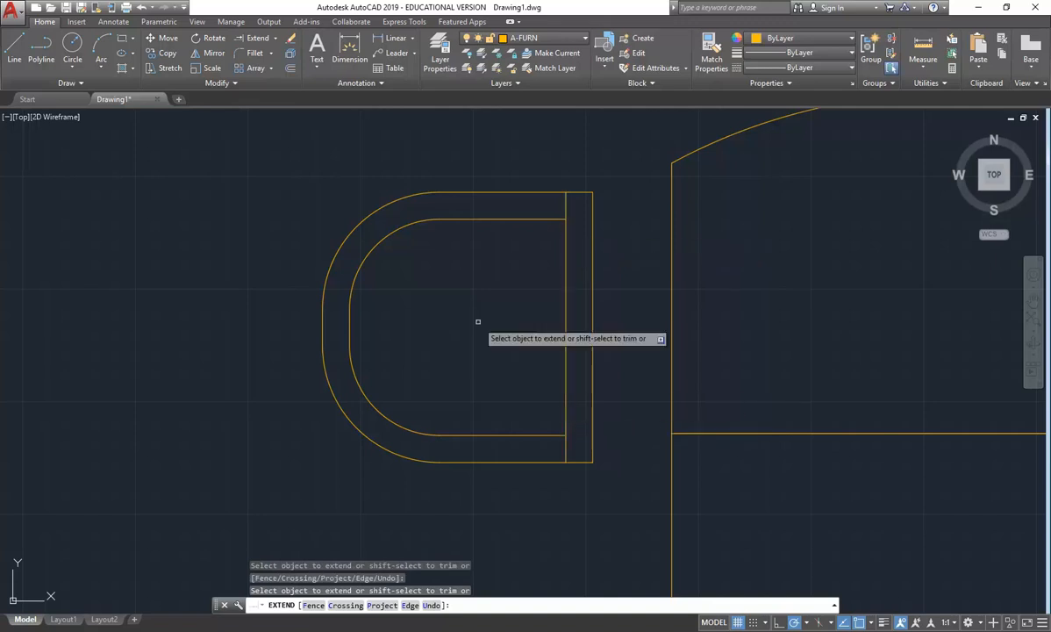
left_click(566, 326, "shift")
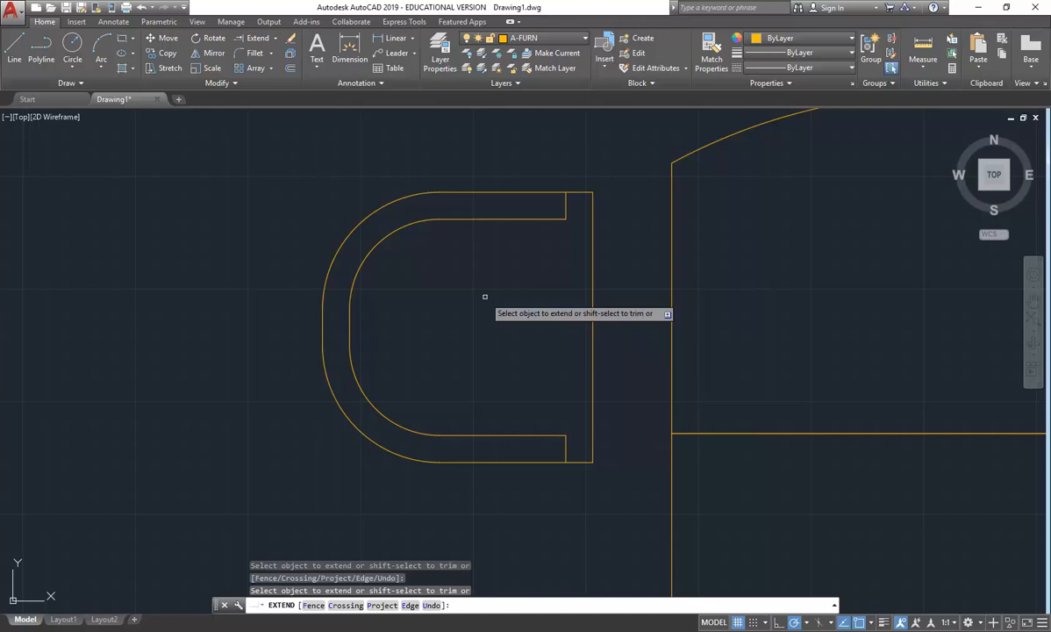
key("Return")
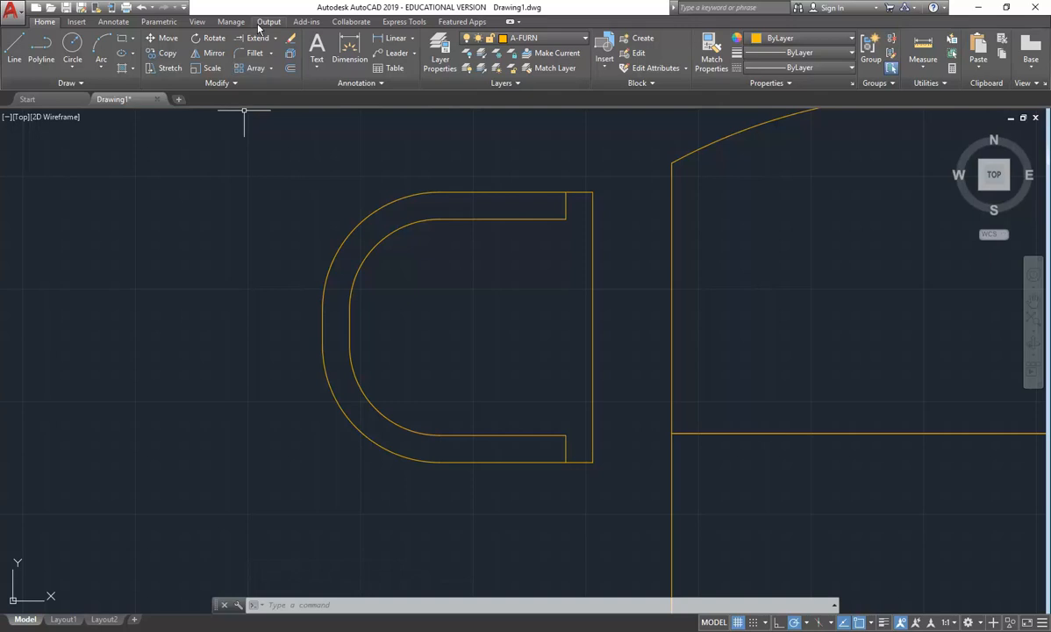
Fillet the inner corners at the ends of both chair armrests with a 60 mm radius
left_click(271, 53)
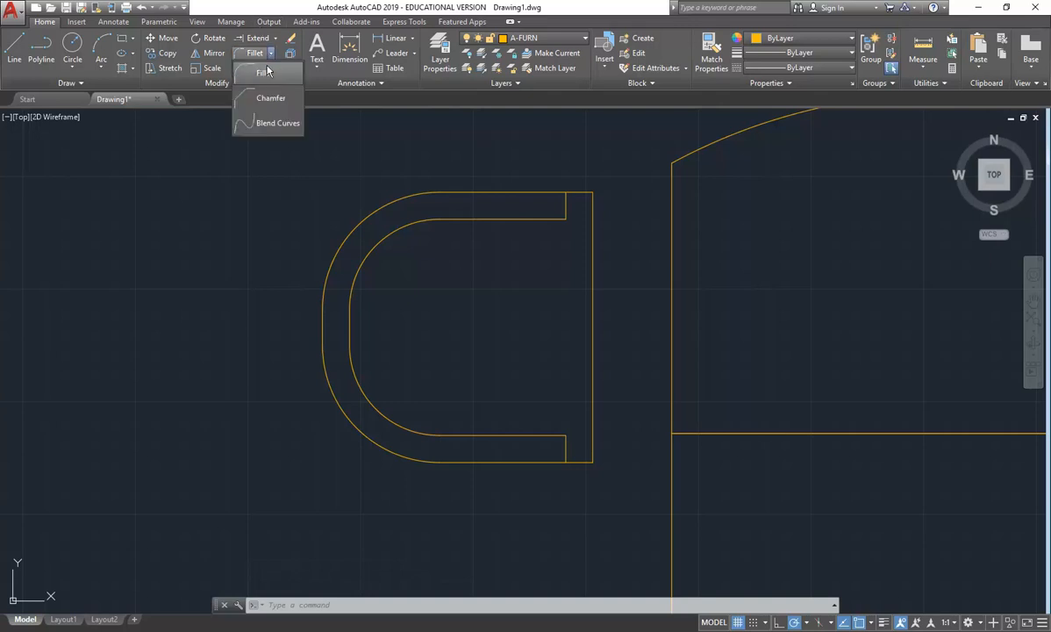
left_click(261, 72)
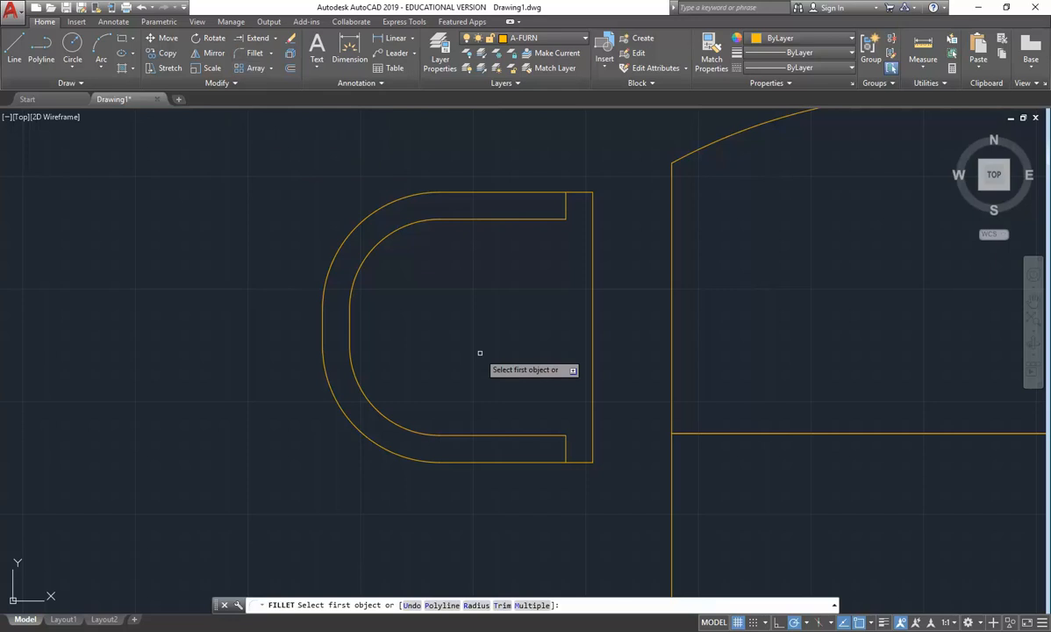
type("r")
key("Return")
type("60")
key("Return")
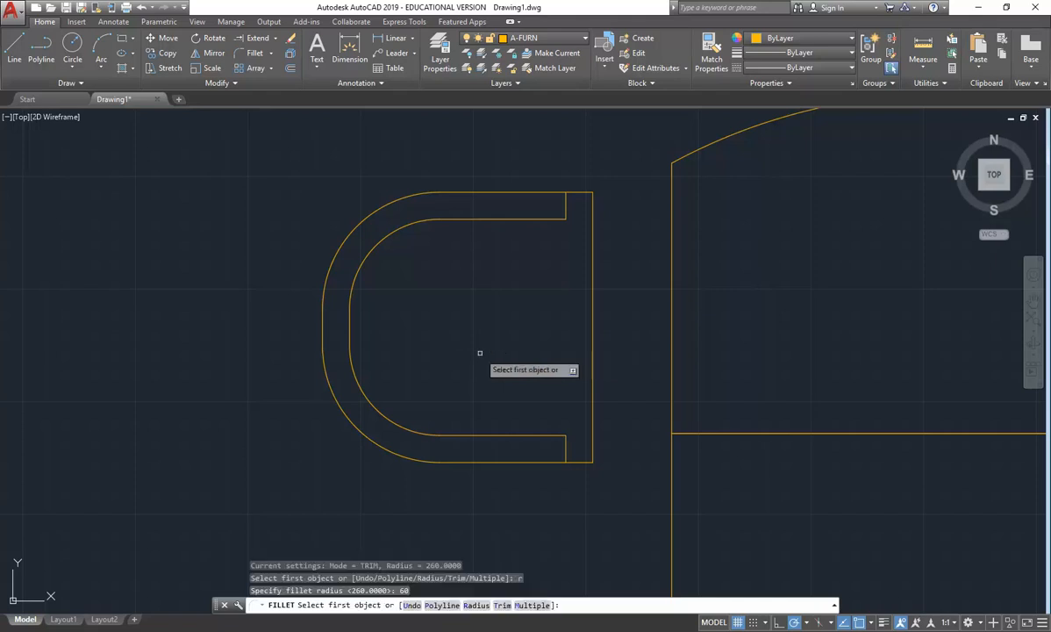
left_click(559, 211)
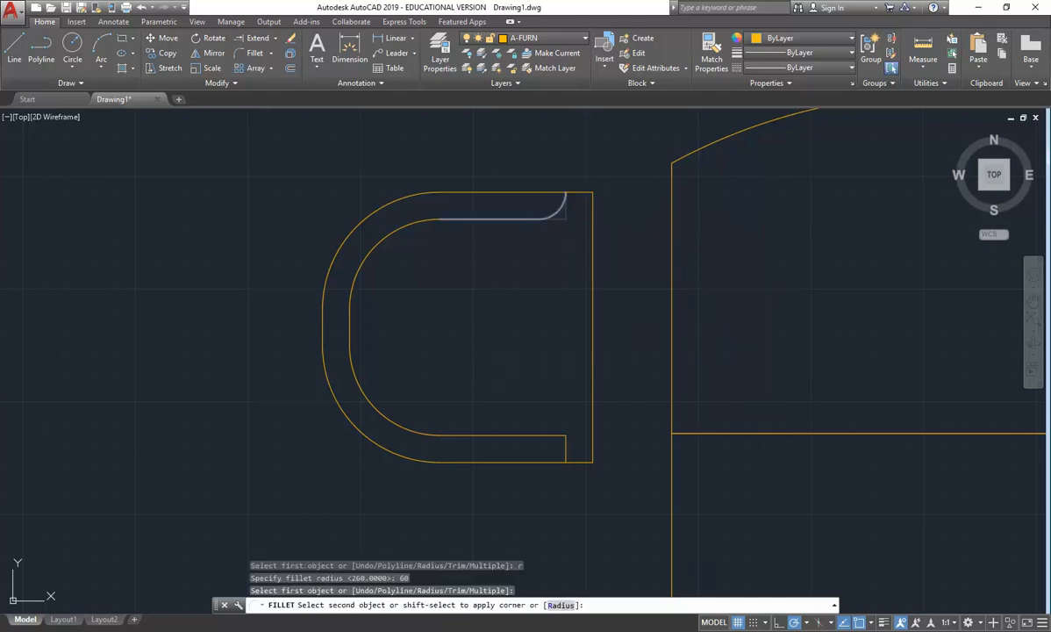
left_click(551, 218)
left_click(250, 53)
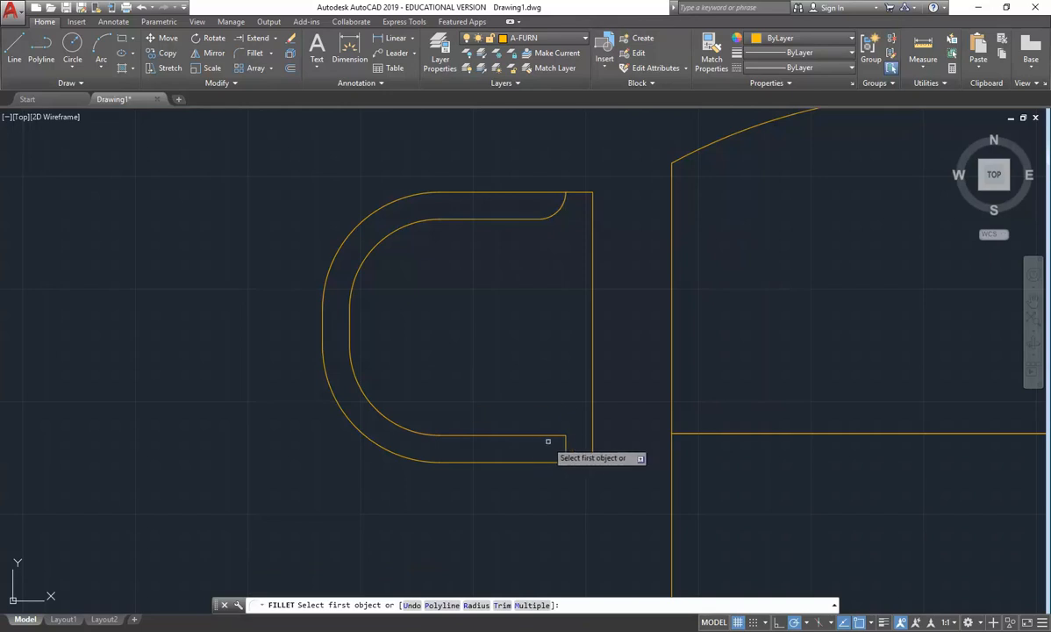
left_click(564, 440)
left_click(542, 435)
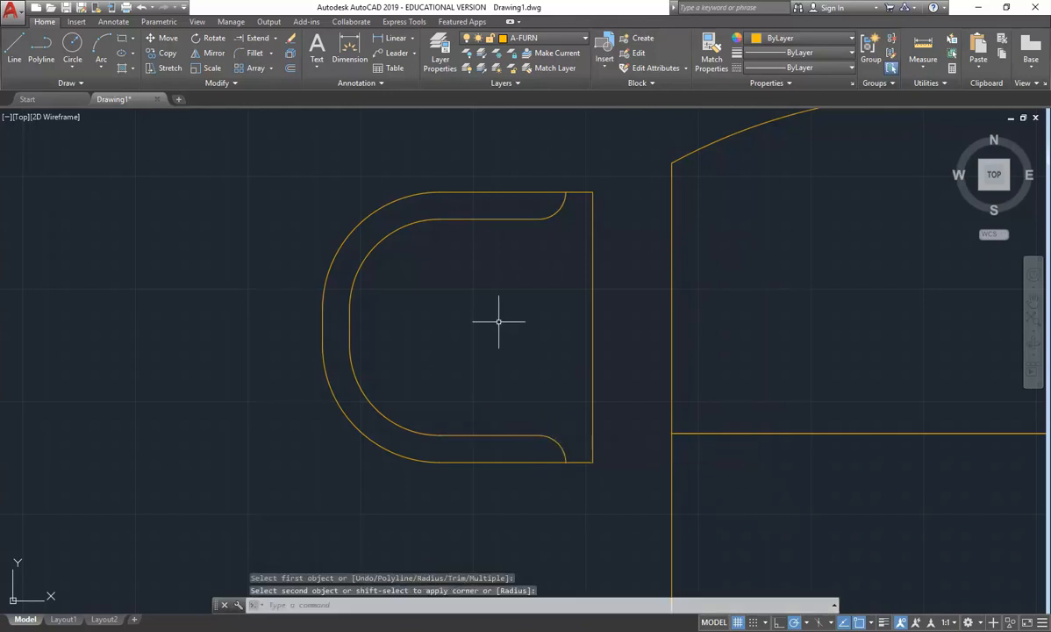
Fillet the two front corners of the outer chair outline with the same radius
left_click(250, 53)
left_click(591, 207)
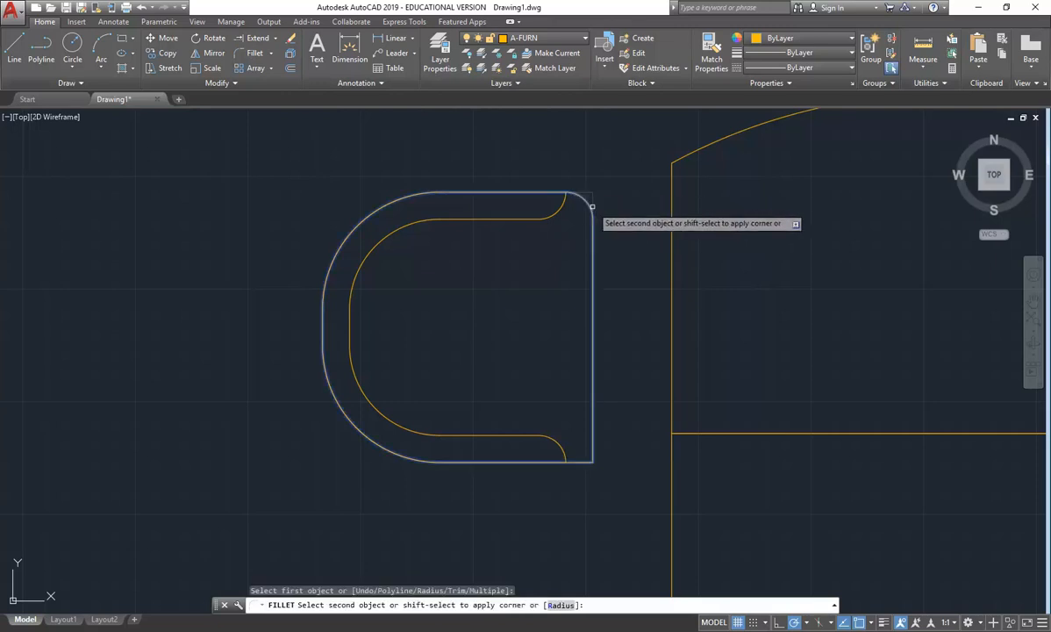
left_click(592, 289)
left_click(250, 52)
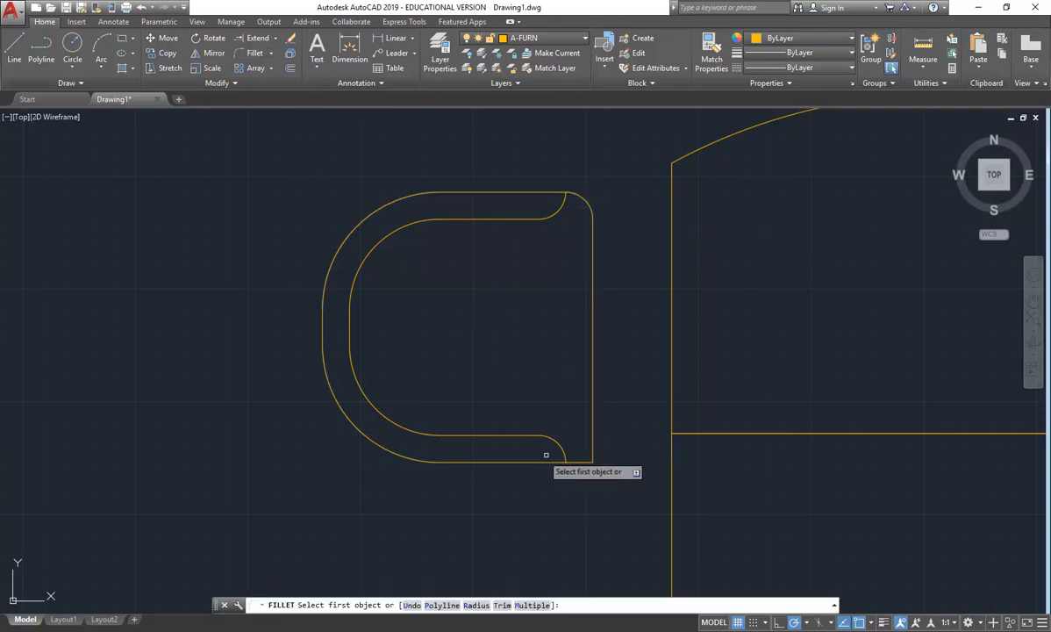
left_click(591, 436)
left_click(578, 462)
Define the whole chair as a block named CHAIR_BOARD, with its base point at the midpoint of the front edge
scroll(434, 301, "down", 2)
scroll(408, 317, "up", 2)
left_click(228, 165)
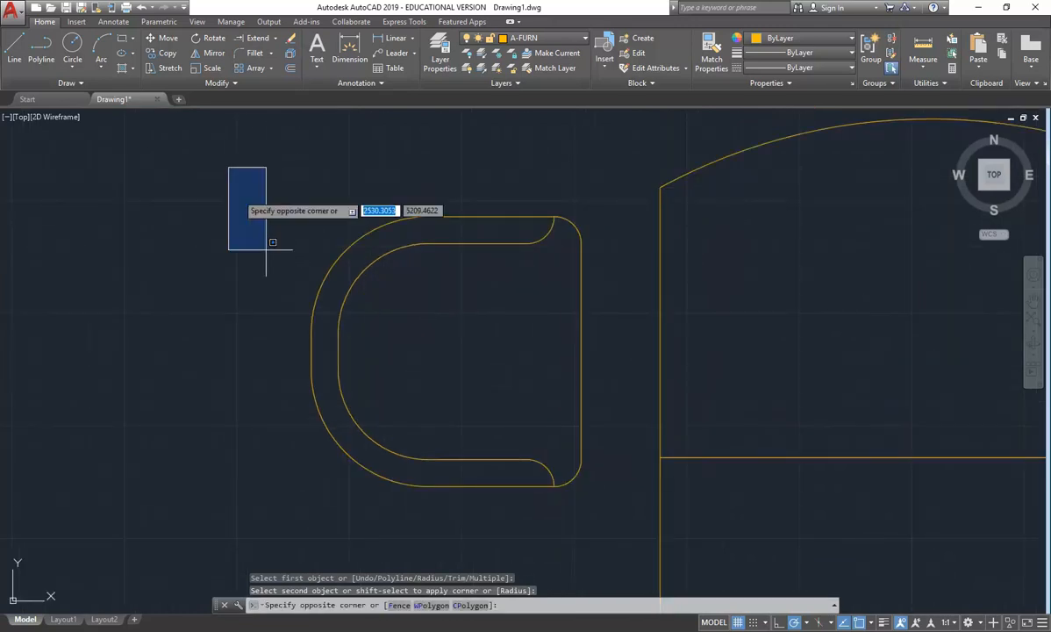
left_click(629, 521)
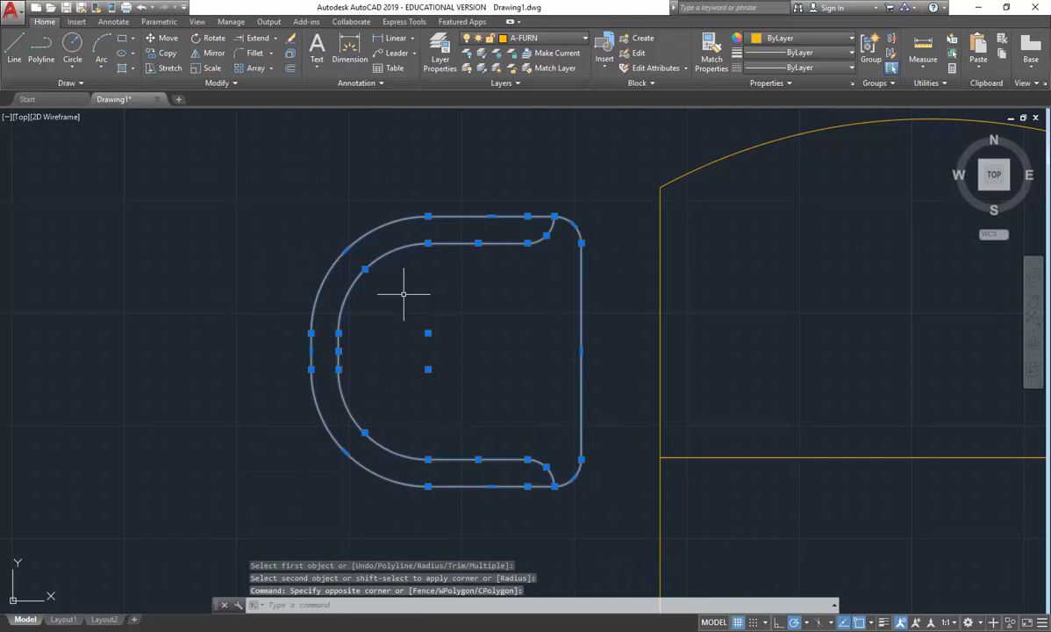
type("block")
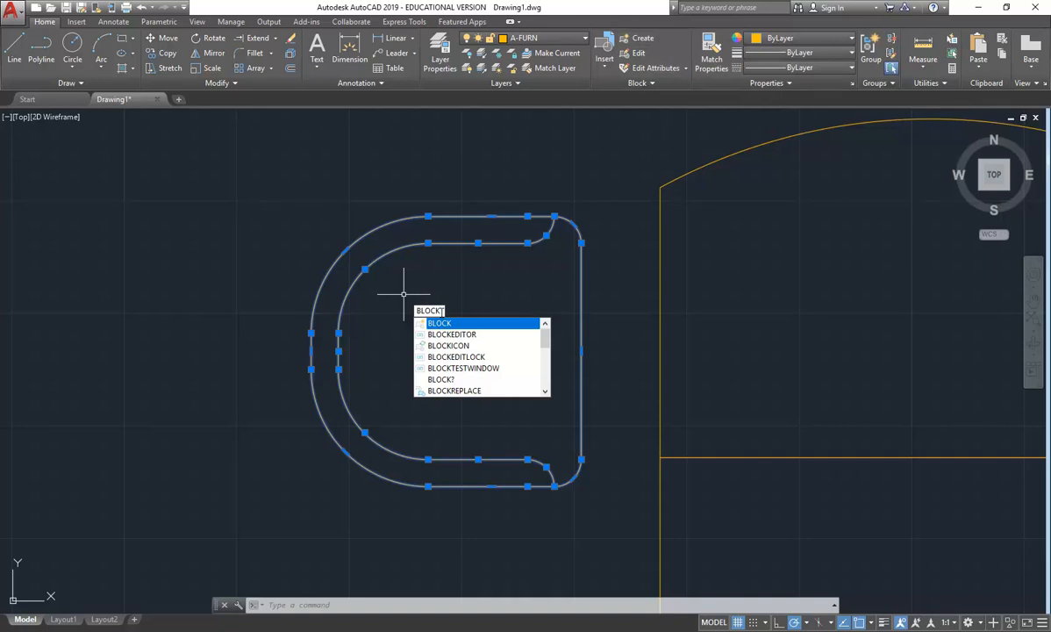
key("Return")
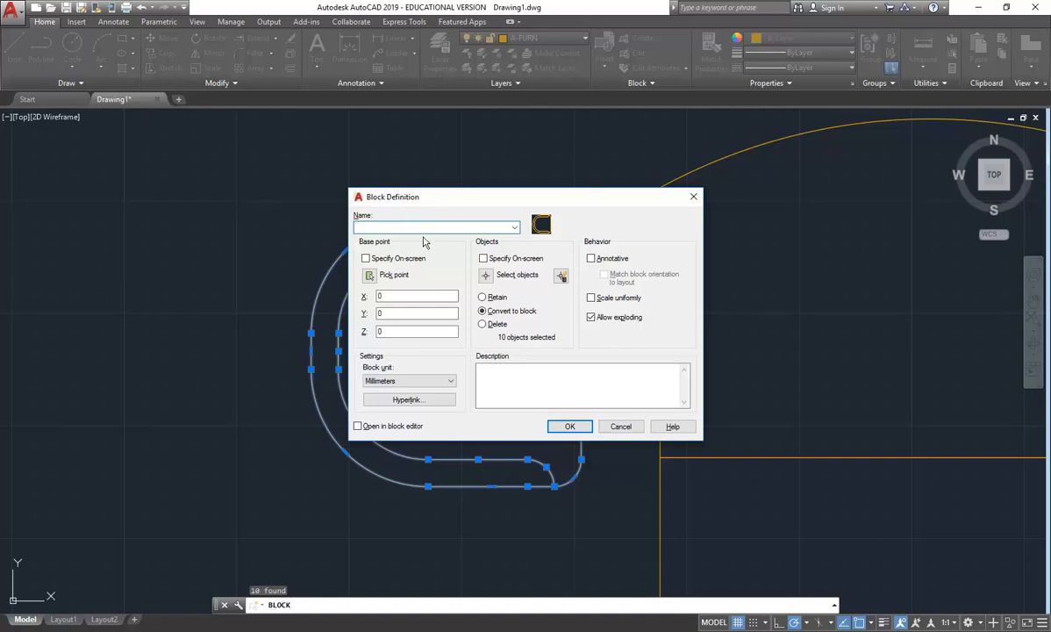
type("C")
type("AIR_BOARD")
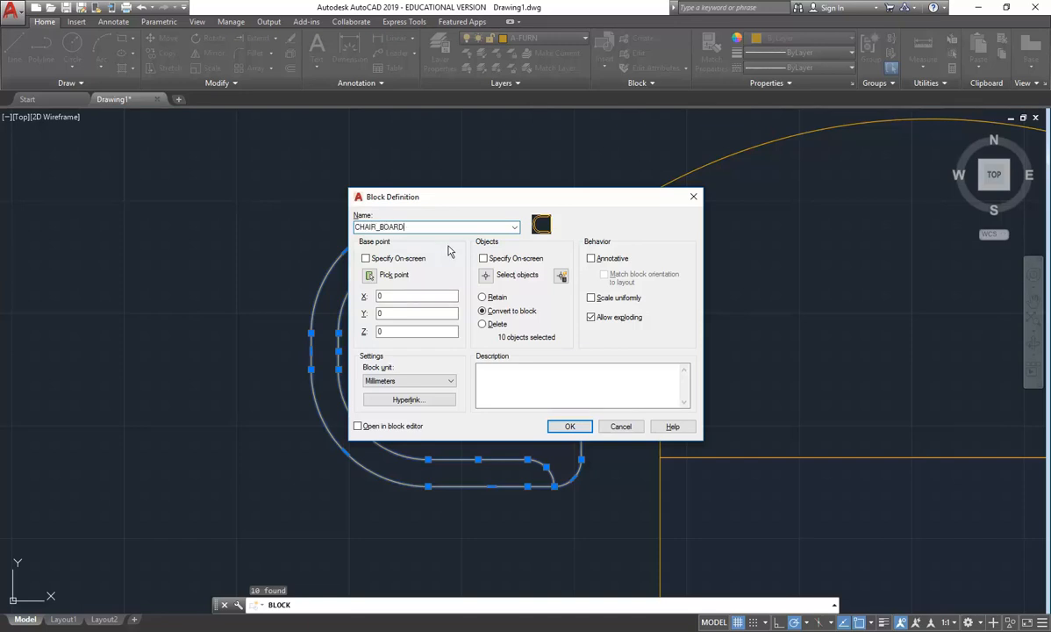
left_click(370, 276)
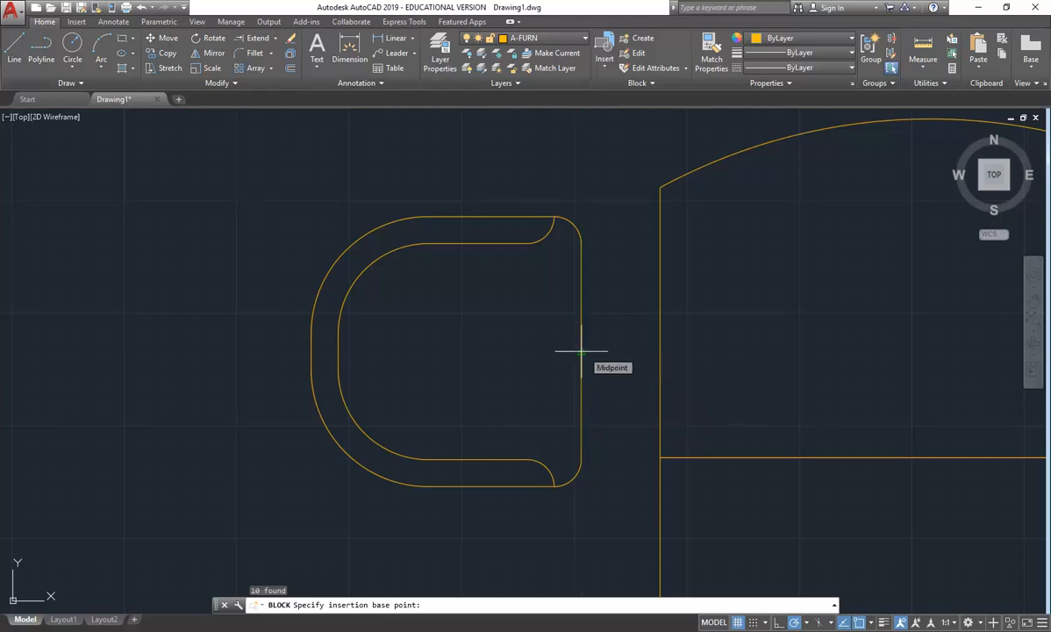
left_click(581, 353)
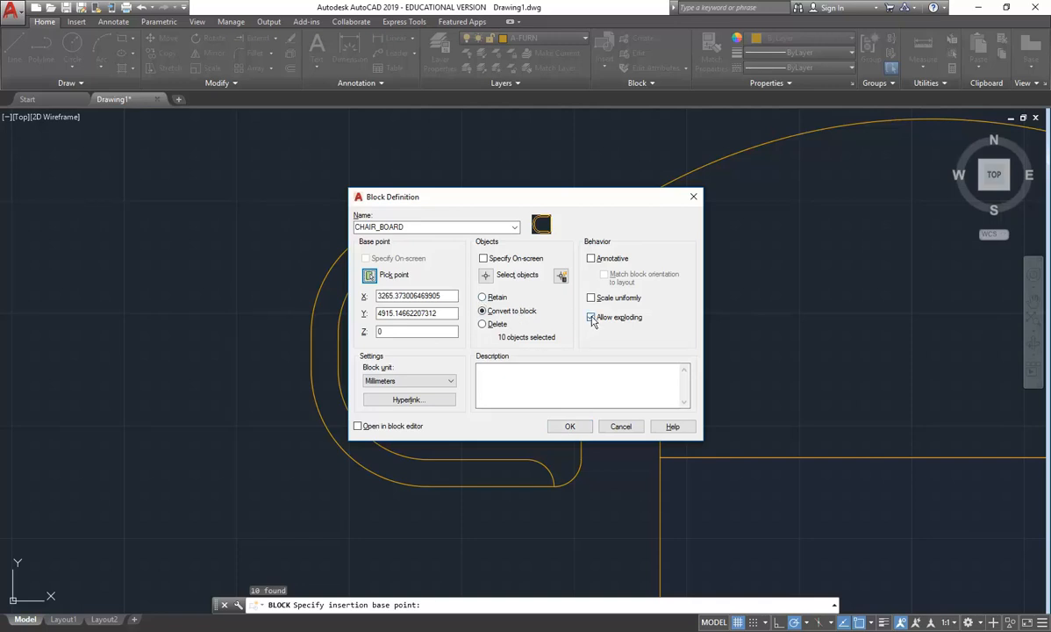
left_click(569, 427)
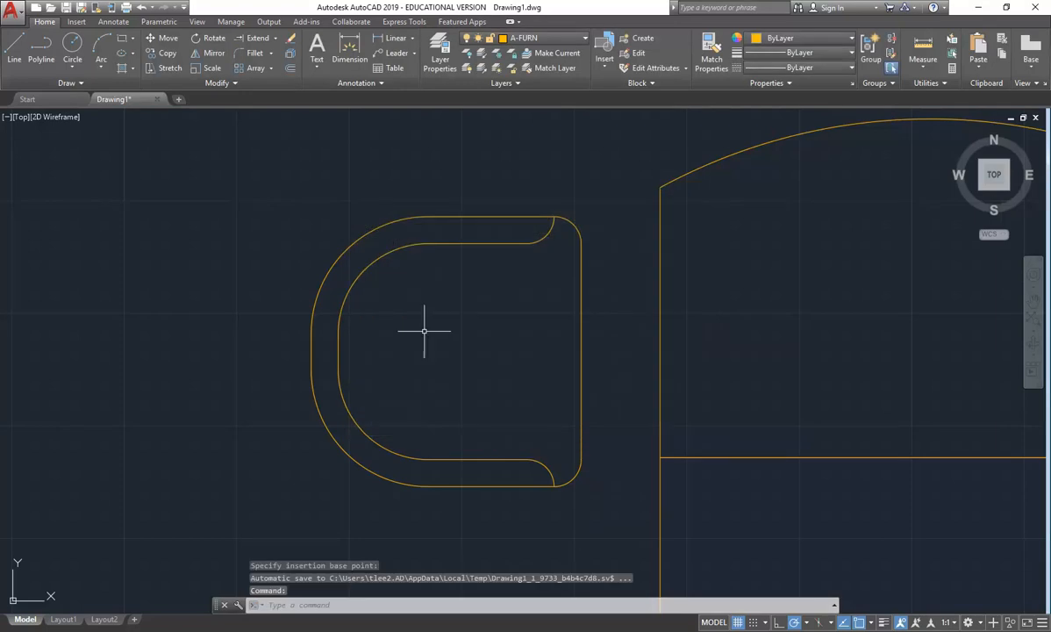
Move the chair block by its base point closer to the table, aligned with the midpoint of the uppermost section's side and leaving a gap
left_click(581, 319)
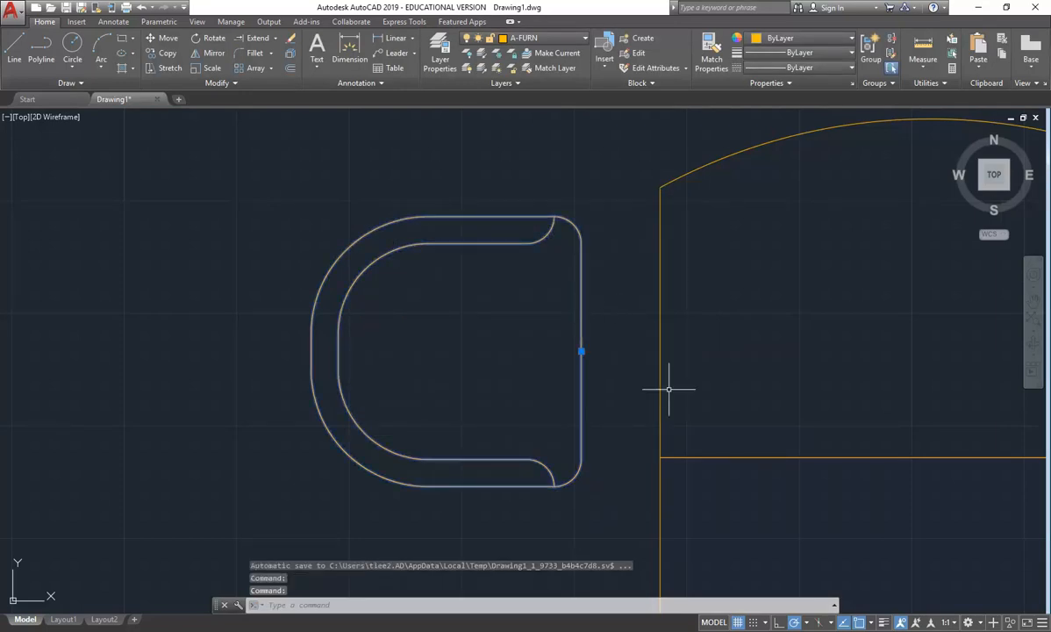
left_click(581, 351)
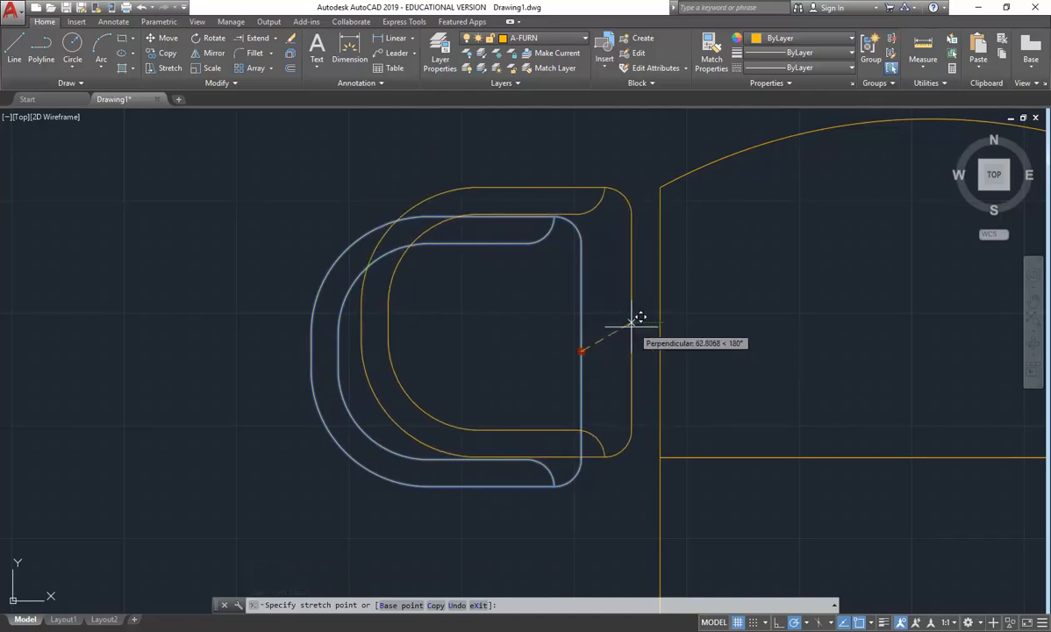
scroll(629, 312, "down", 2)
middle_click_drag(636, 359, 458, 277)
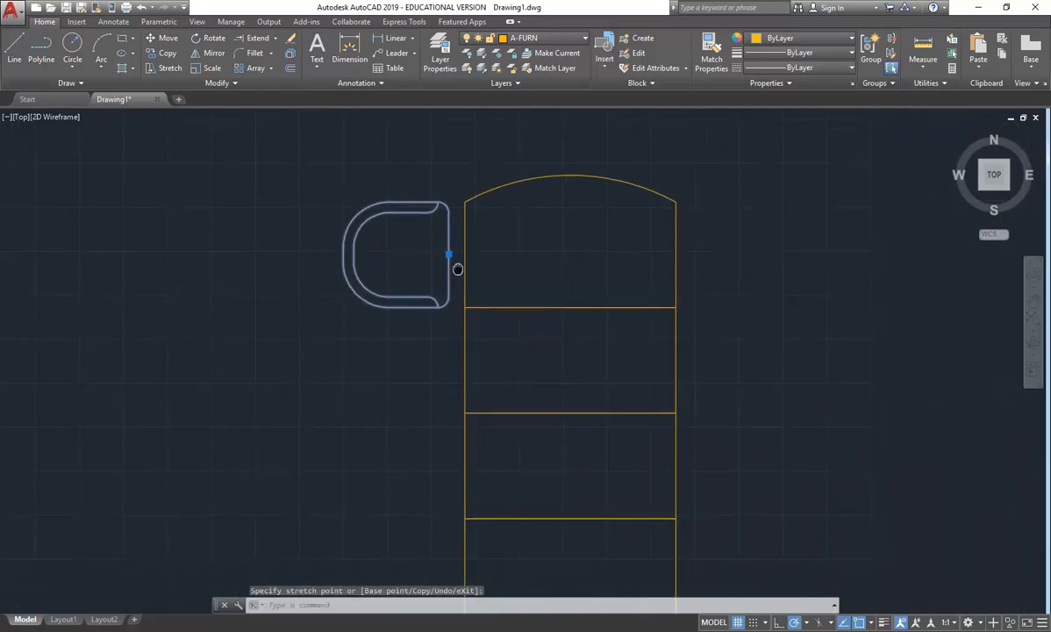
scroll(457, 277, "down", 4)
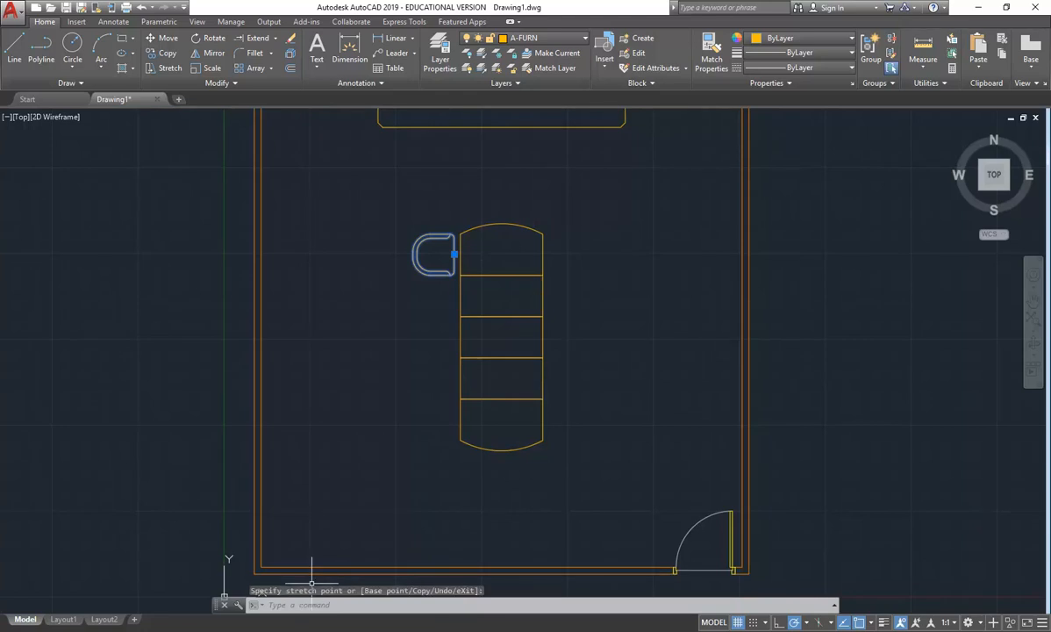
mouse_move(292, 619)
mouse_move(362, 562)
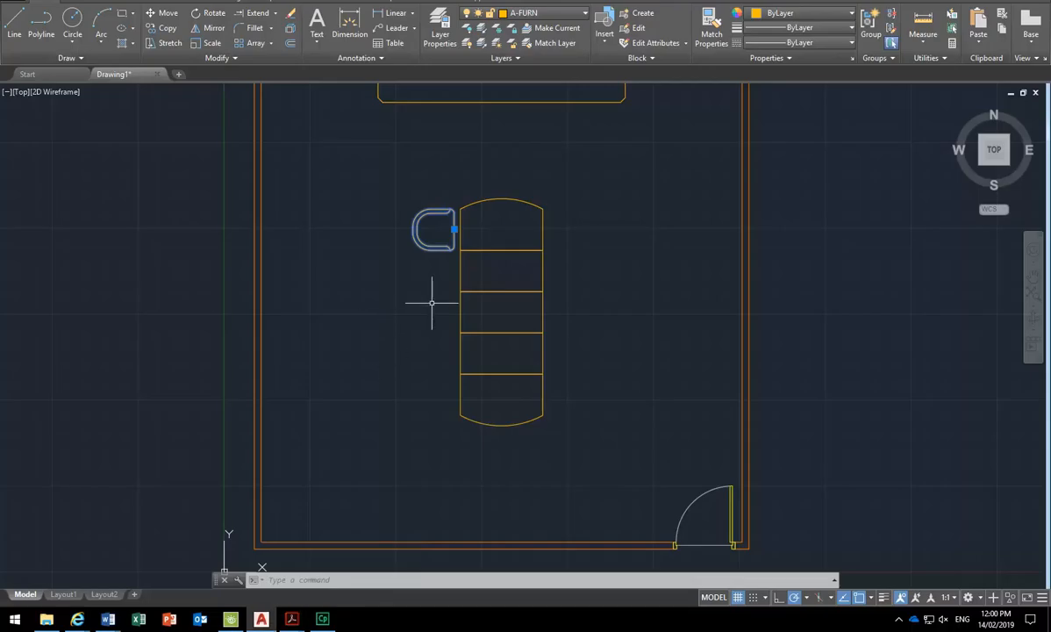
key("Escape")
key("Escape")
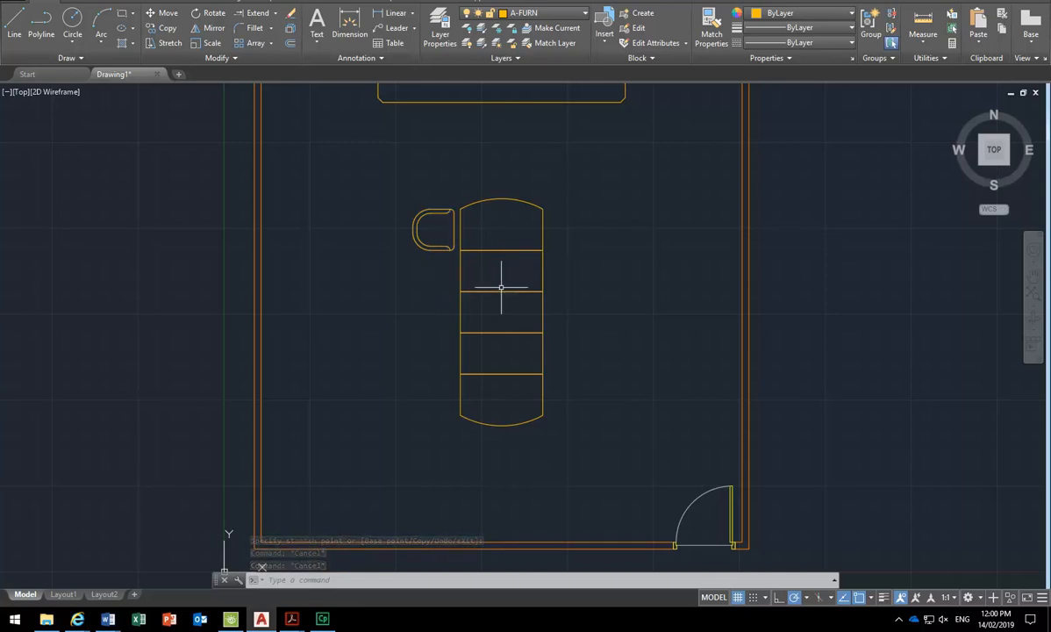
scroll(457, 267, "up", 3)
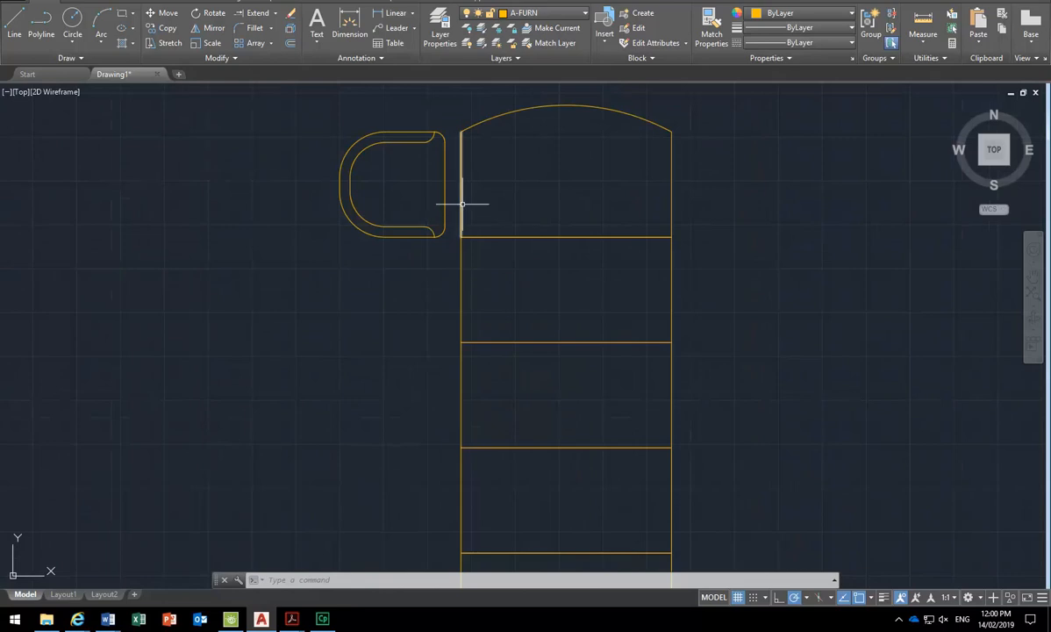
mouse_move(462, 204)
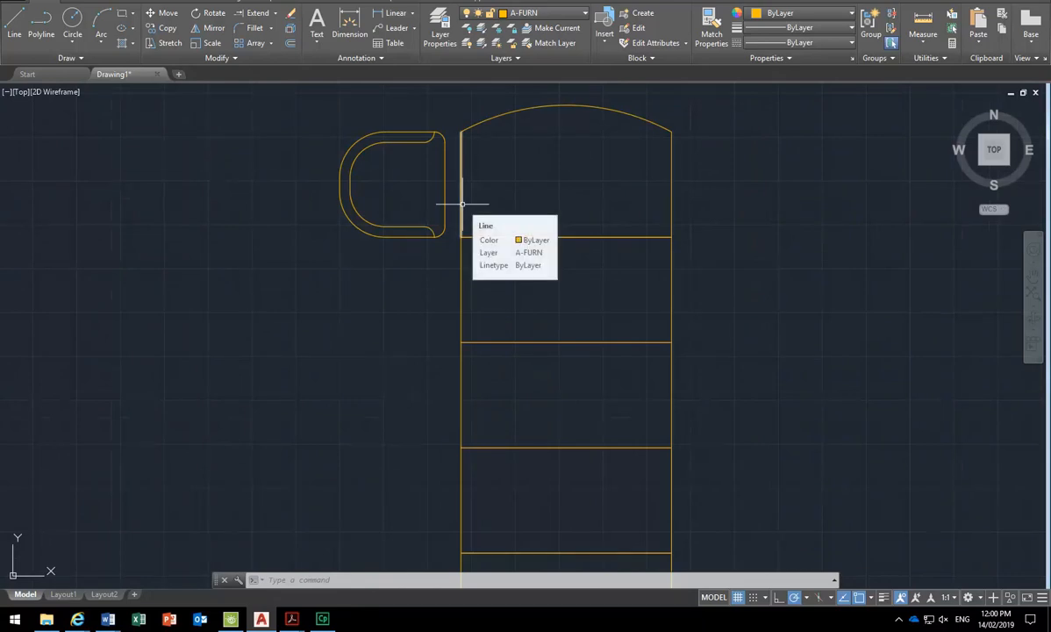
scroll(491, 205, "down", 3)
middle_click_drag(500, 207, 413, 200)
scroll(481, 200, "up", 1)
scroll(418, 204, "up", 3)
scroll(407, 189, "down", 2)
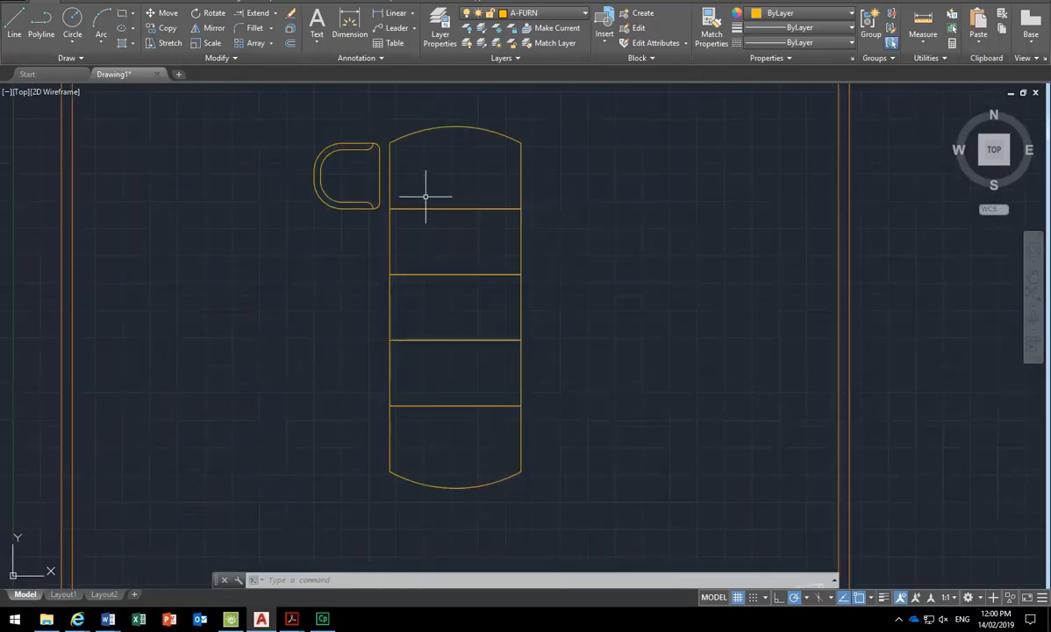
scroll(443, 242, "up", 2)
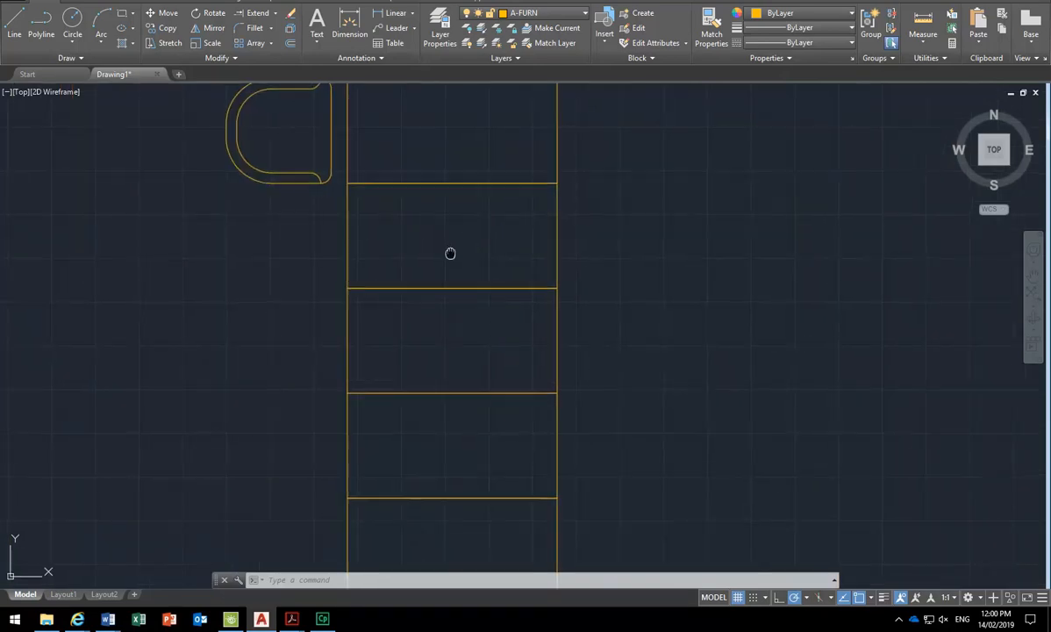
Draw a line along the table's left side from the midpoint of the uppermost section's edge to the midpoint of the lowest section's edge
left_click(14, 26)
scroll(347, 184, "down", 2)
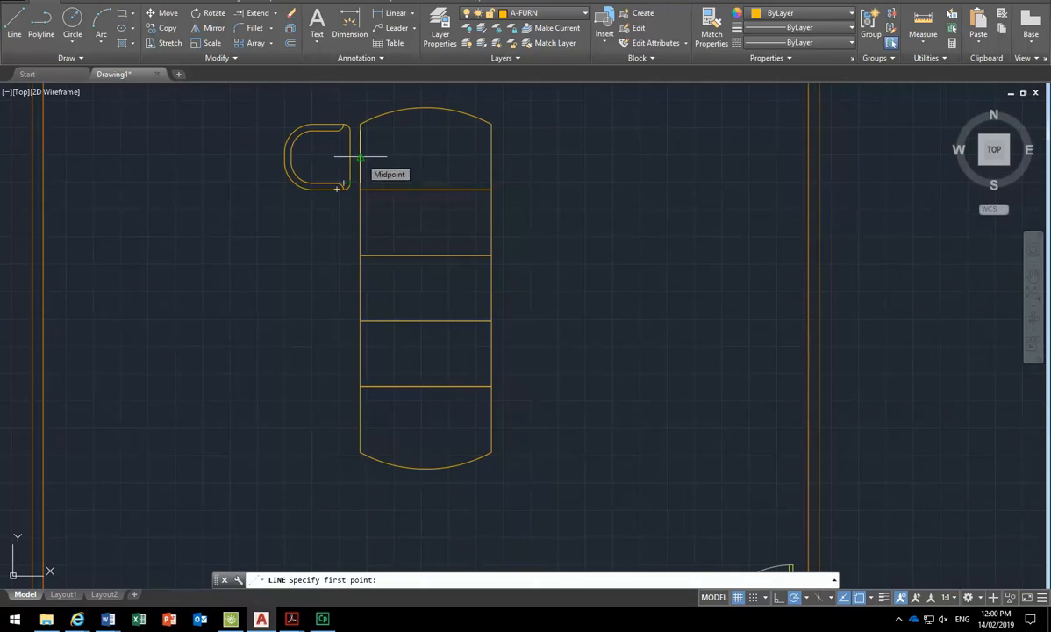
left_click(360, 157)
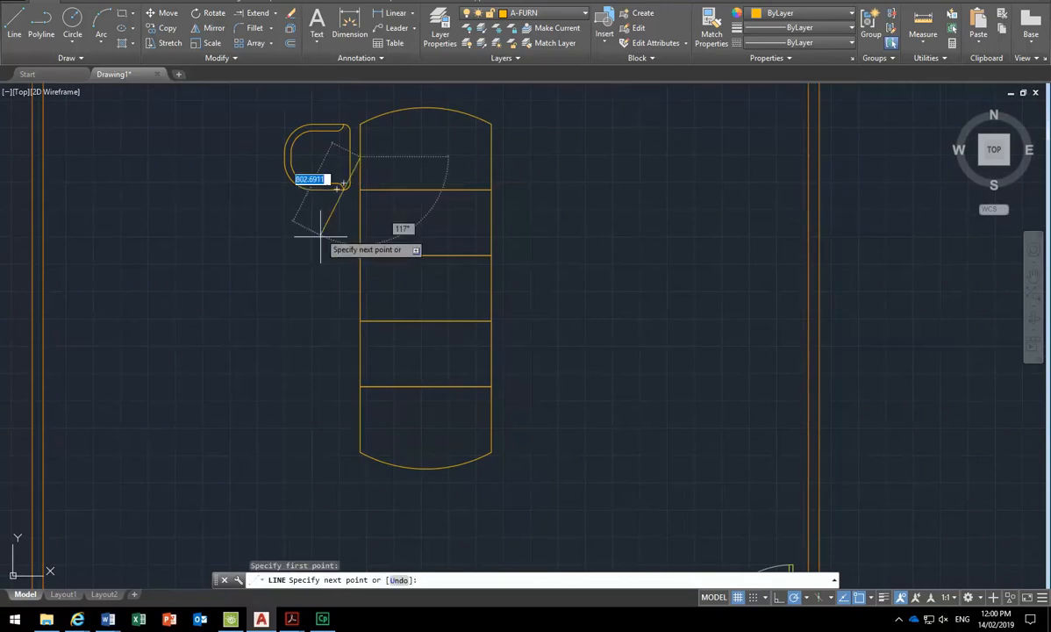
left_click(360, 419)
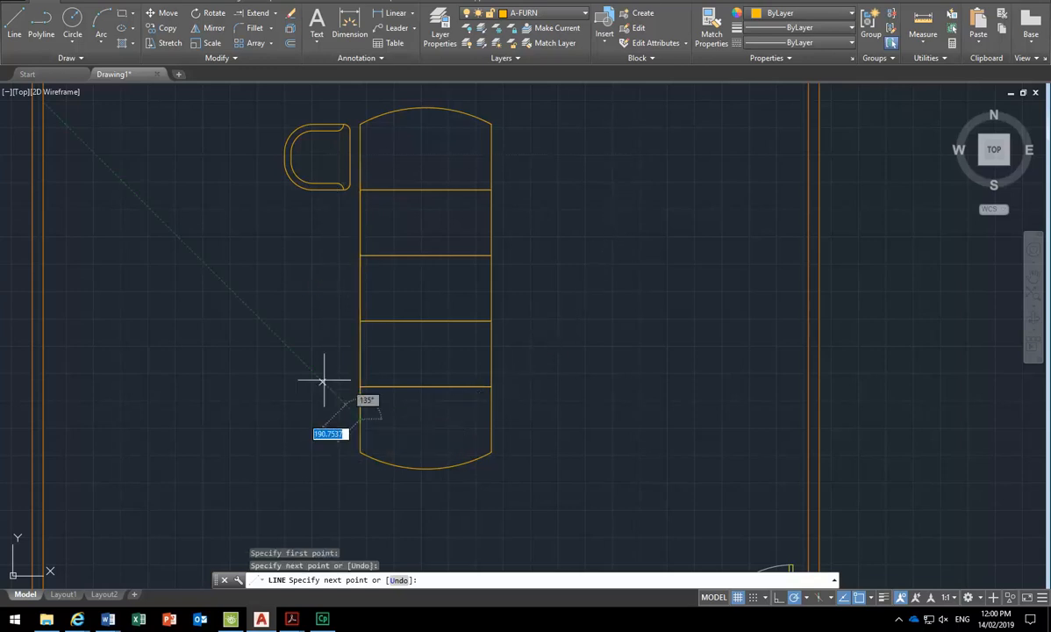
right_click(284, 306)
left_click(303, 314)
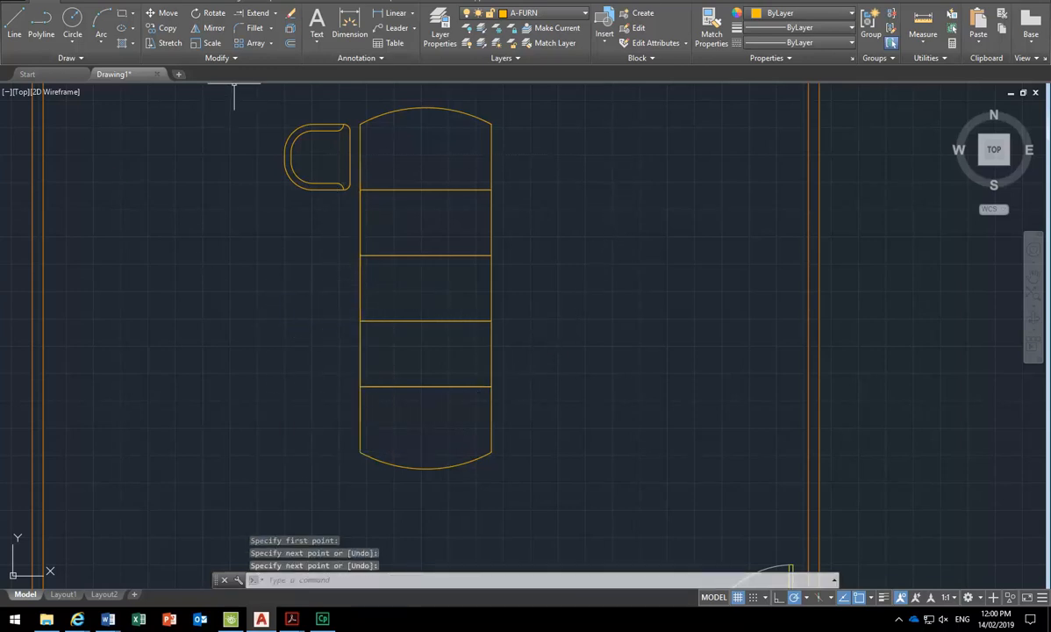
Offset the new vertical line 200 mm outward to the chair side of the table, and delete the original line
left_click(290, 44)
type("200")
key("Return")
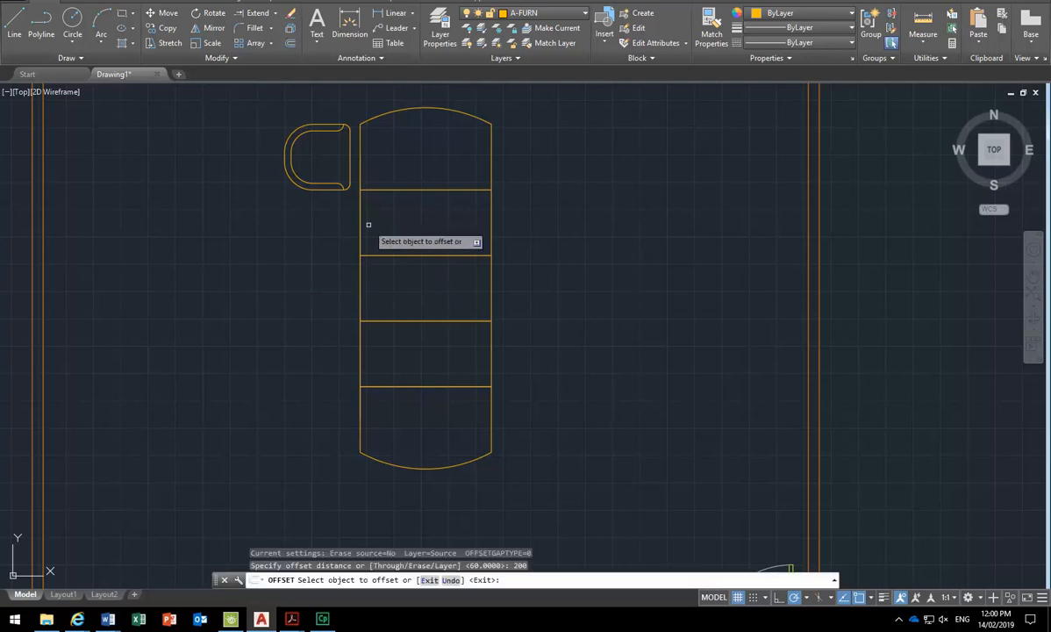
left_click(360, 228)
left_click(251, 234)
right_click(252, 237)
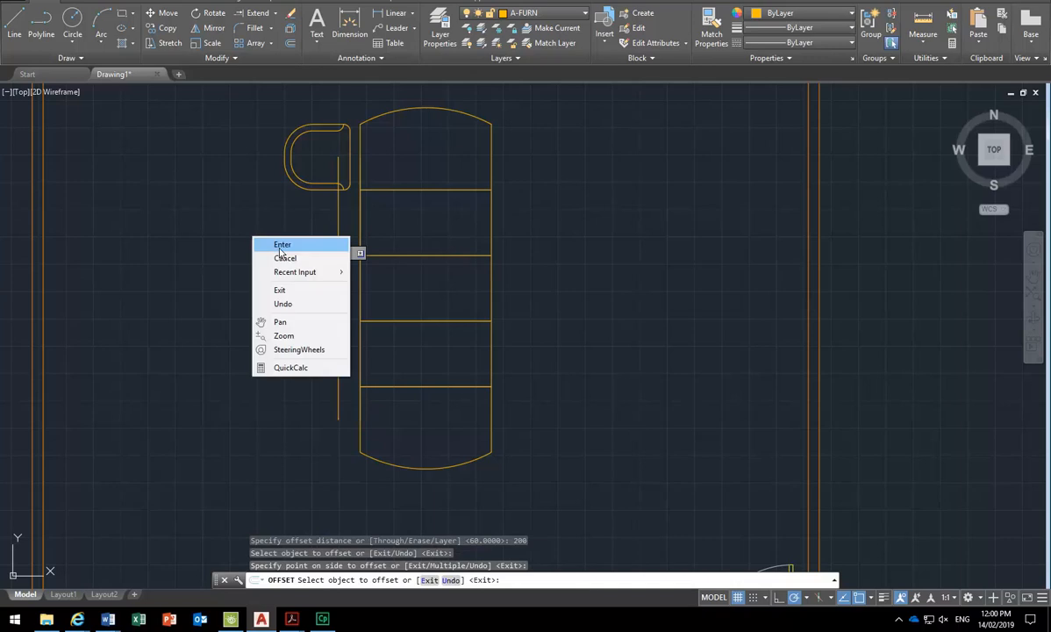
left_click(280, 247)
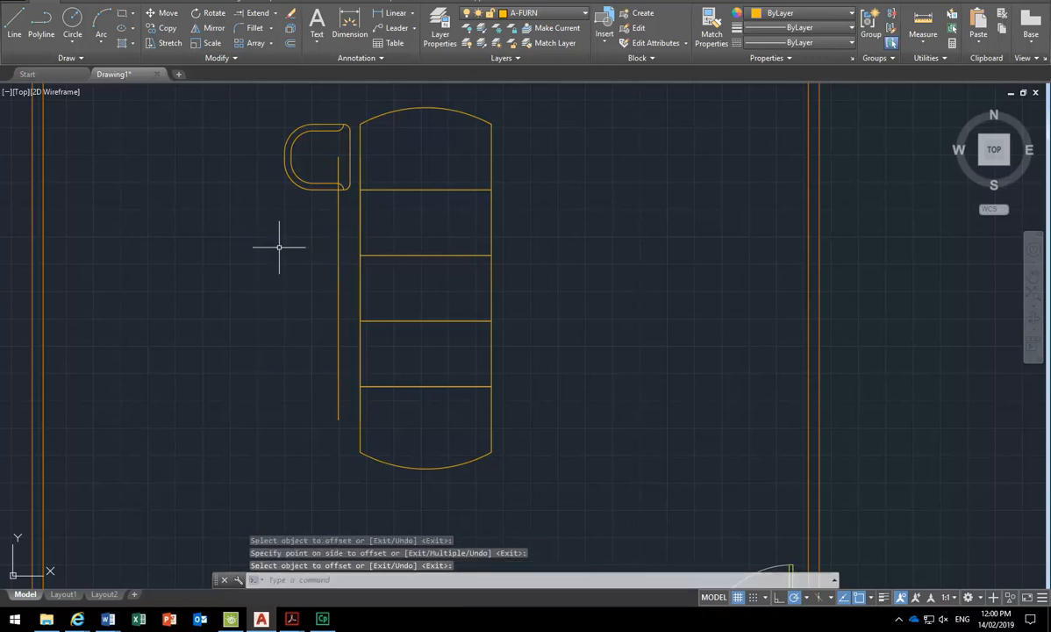
left_click(360, 209)
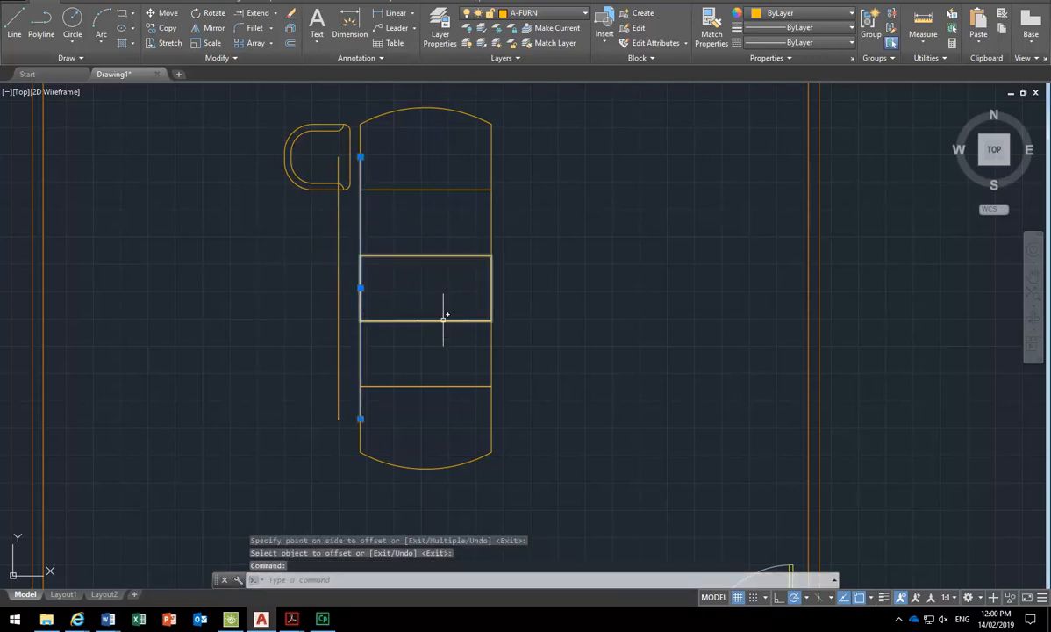
key("Delete")
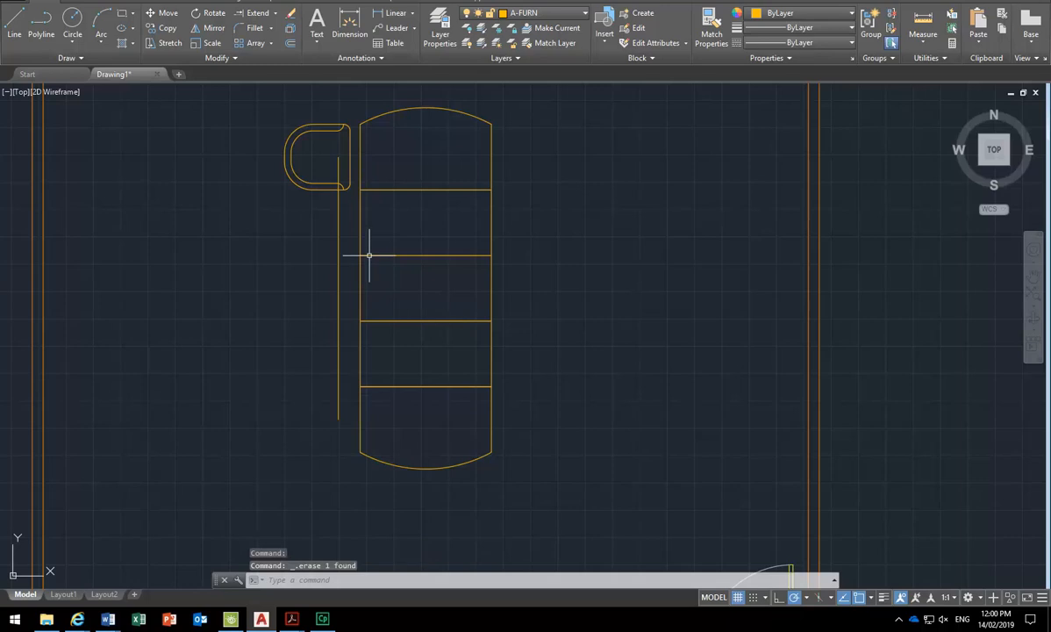
Move the chair block by its insertion point onto the upper endpoint of the vertical guide line
left_click(285, 160)
scroll(312, 115, "up", 4)
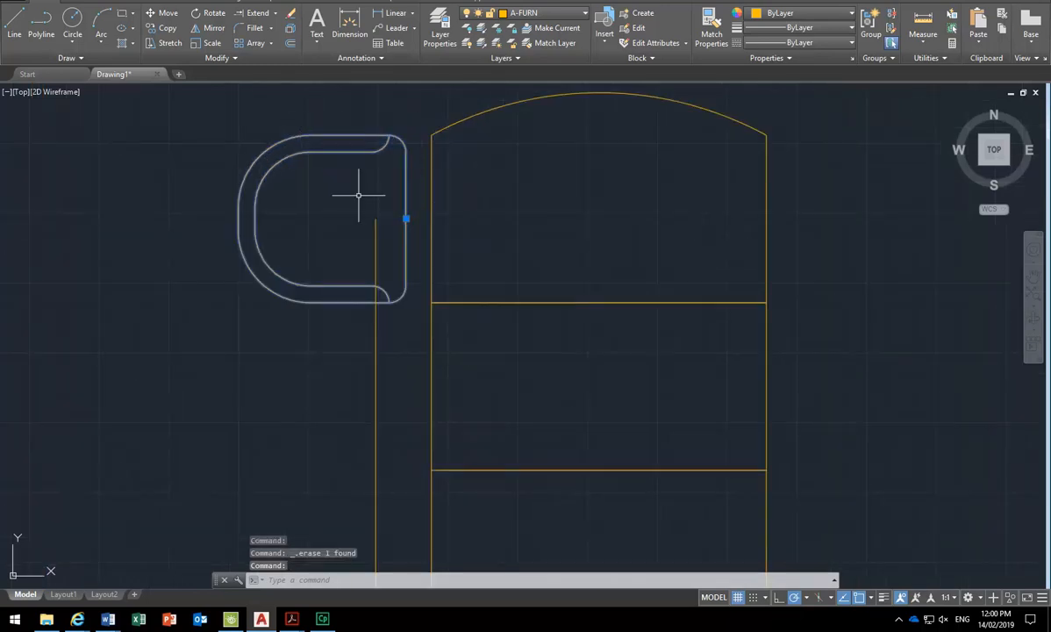
left_click(405, 219)
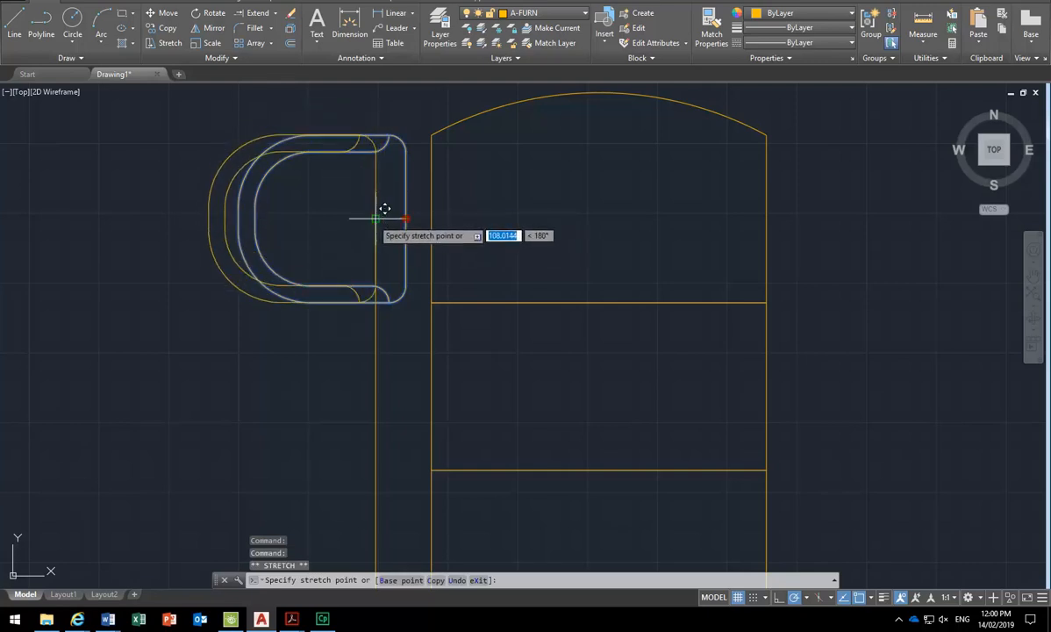
left_click(375, 218)
scroll(375, 221, "down", 4)
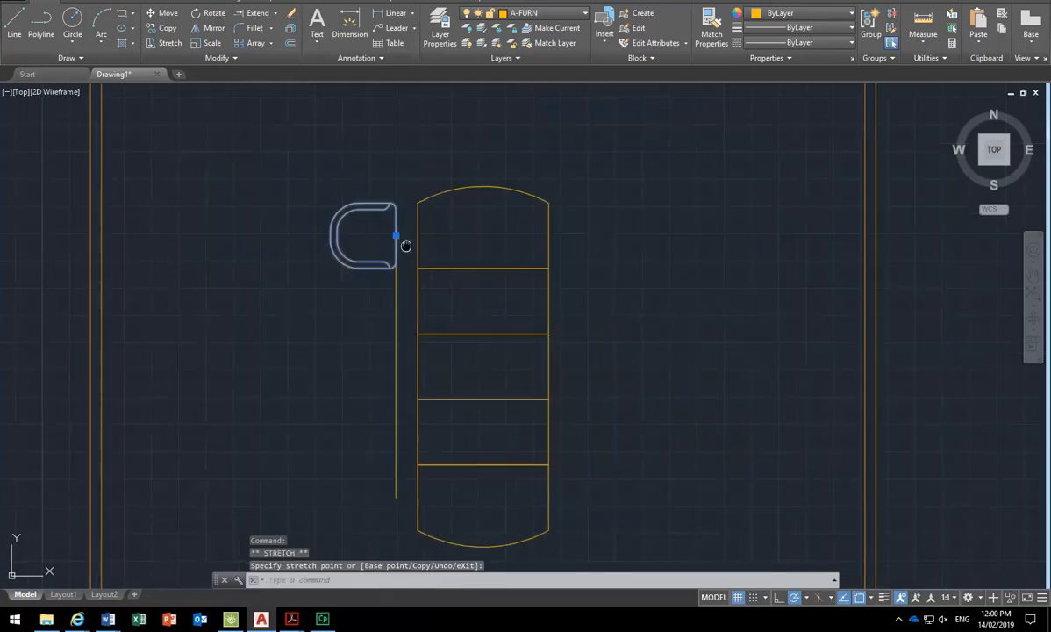
key("Escape")
key("Escape")
scroll(376, 226, "down", 1)
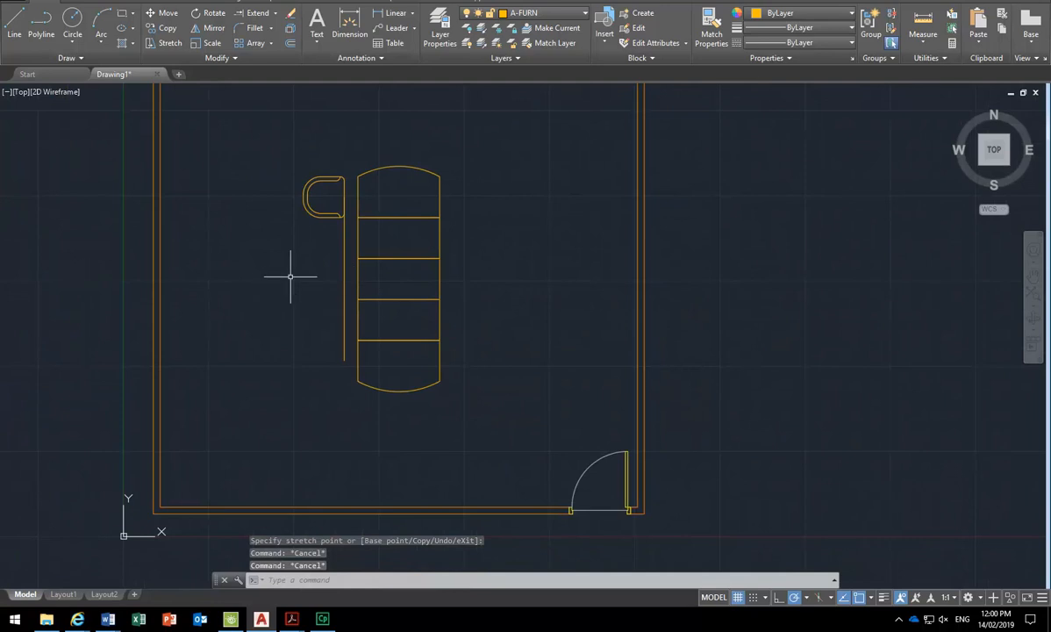
scroll(291, 277, "up", 1)
middle_click_drag(290, 277, 286, 287)
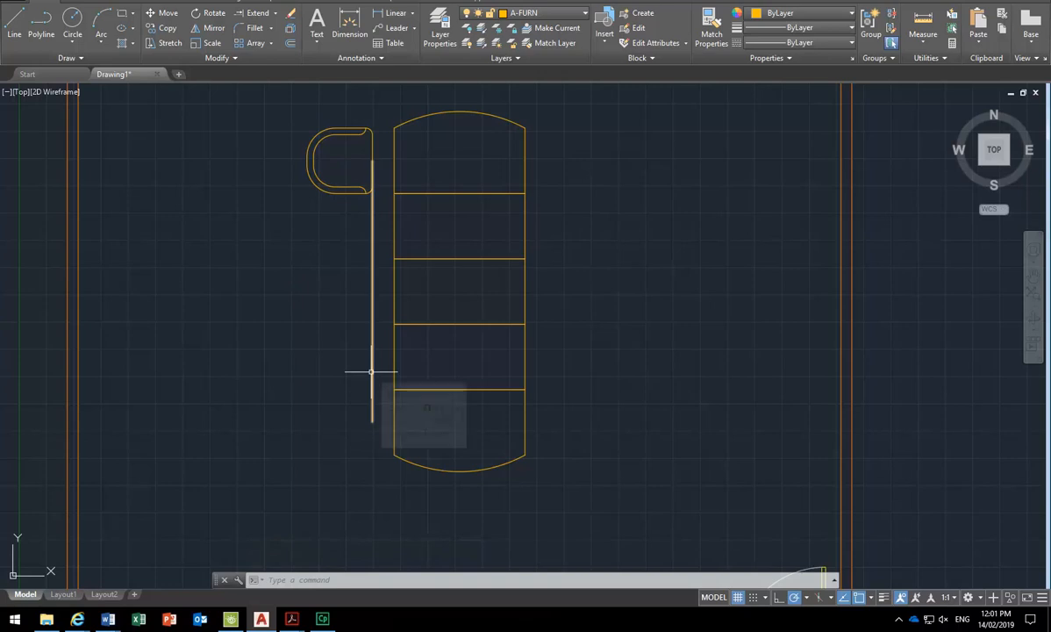
Divide the vertical guide line beside the table into 8 equal segments with point objects
left_click(84, 63)
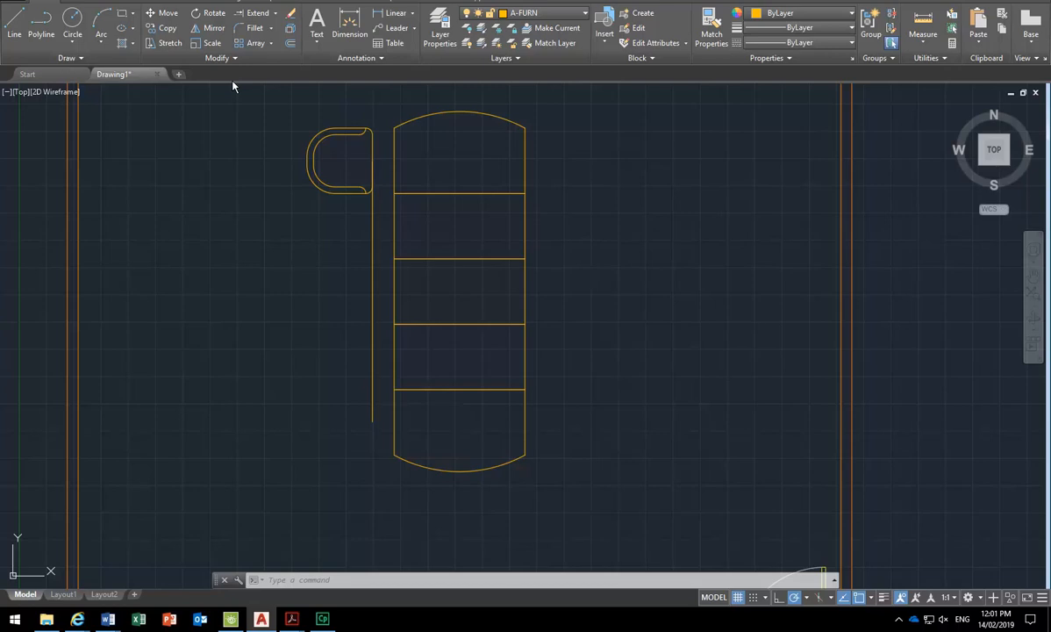
left_click(93, 58)
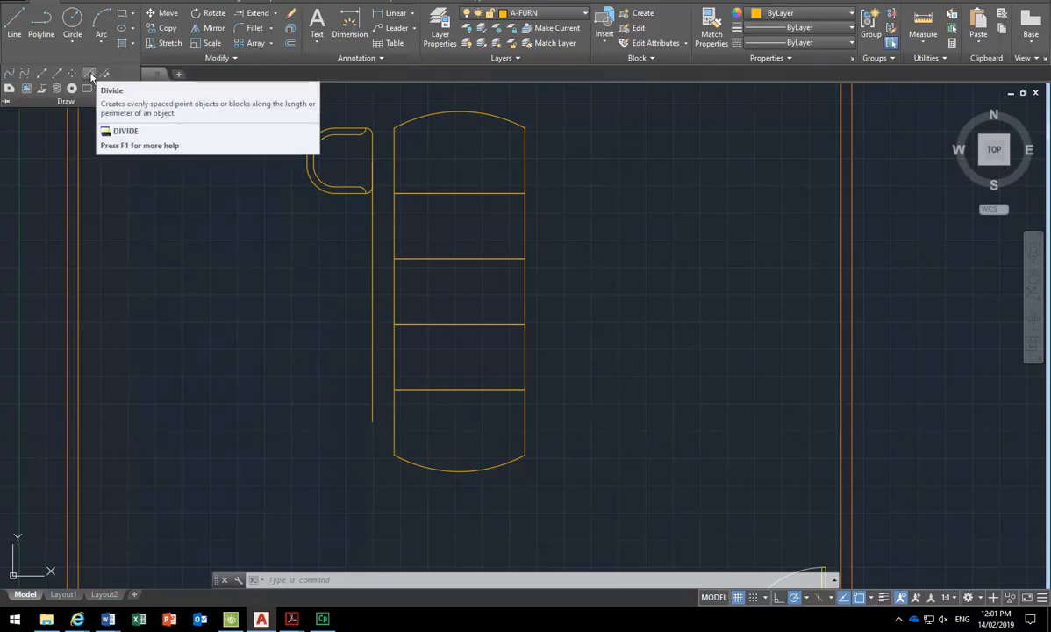
left_click(98, 59)
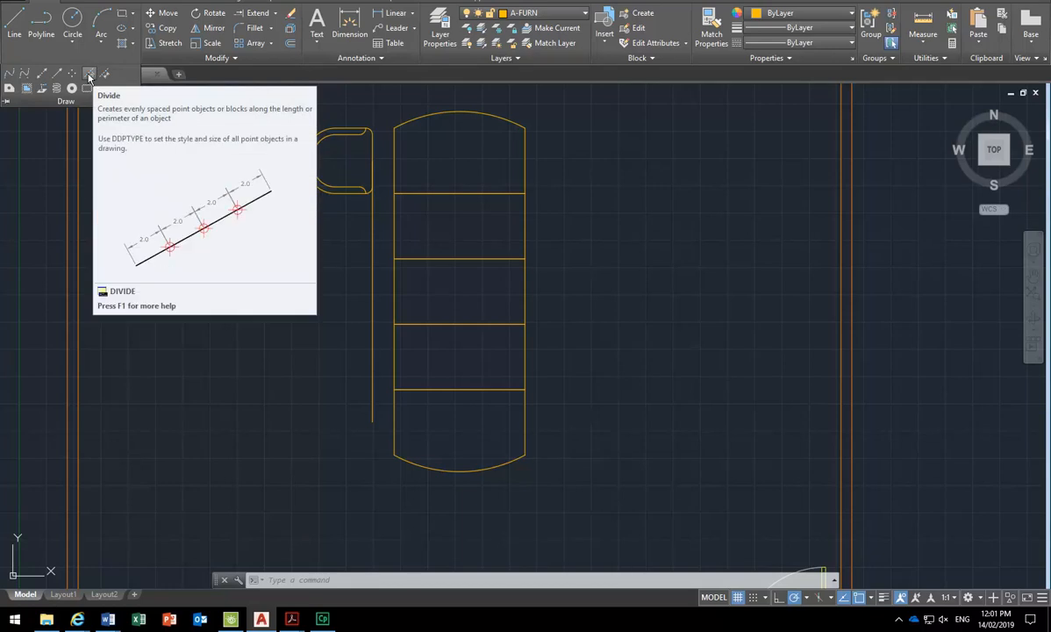
left_click(88, 77)
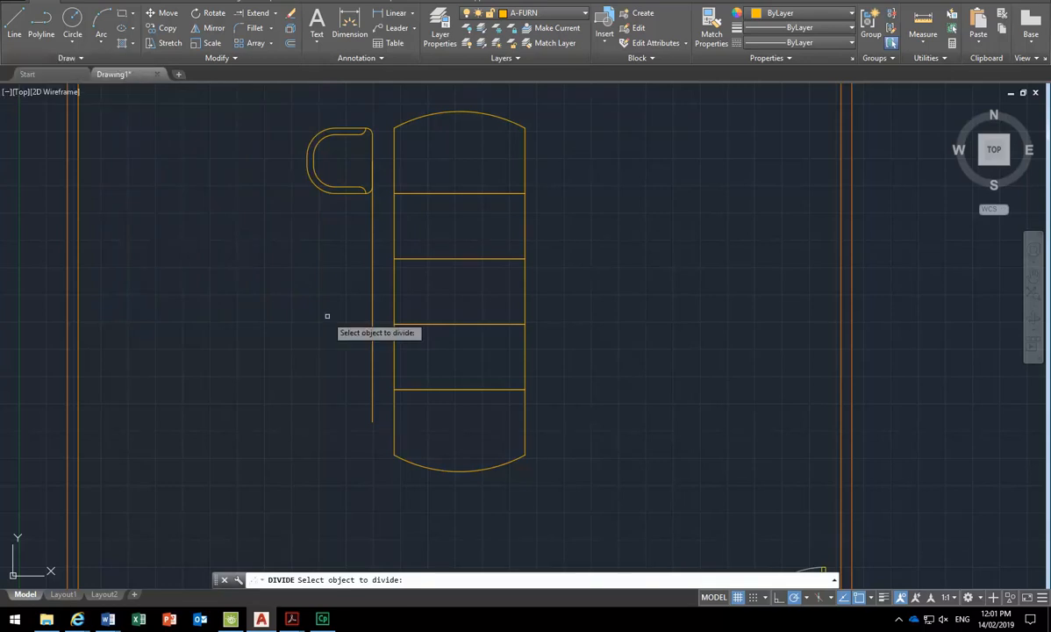
left_click(372, 275)
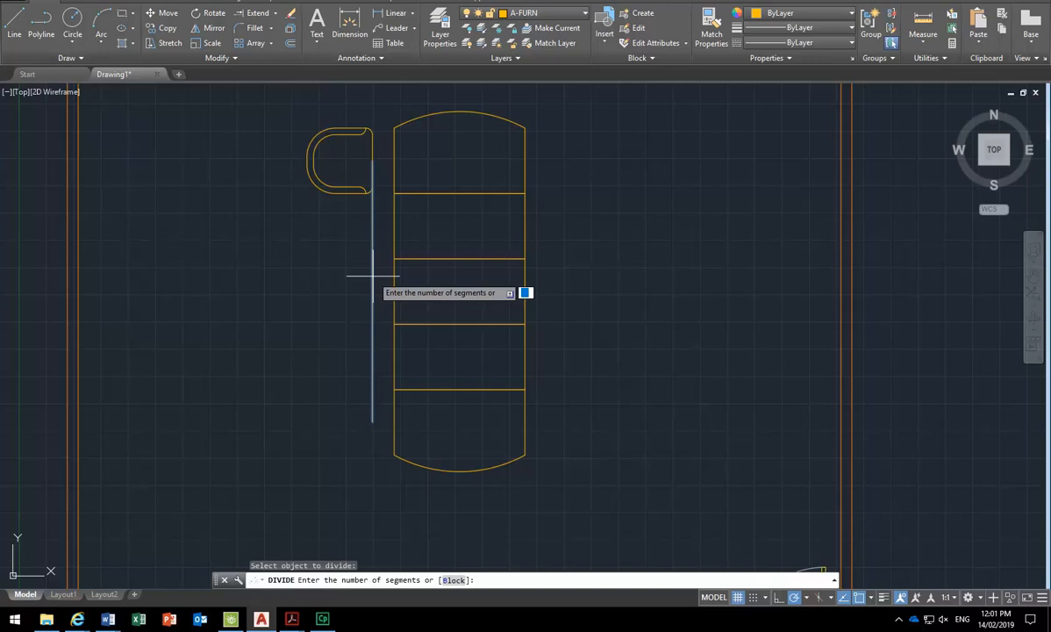
key("Return")
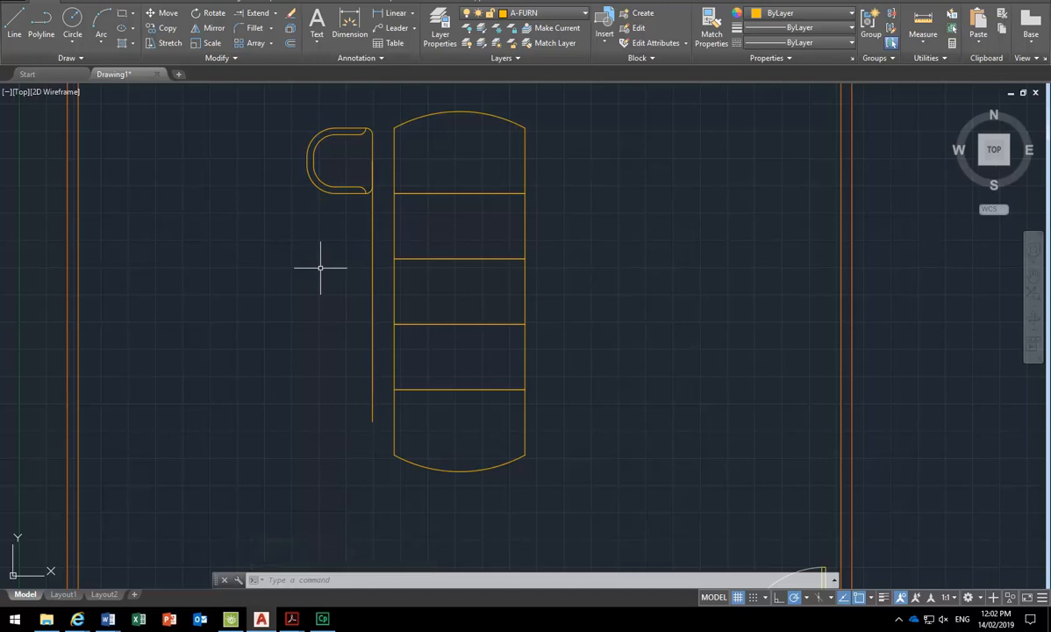
left_click(371, 219)
key("Escape")
key("Escape")
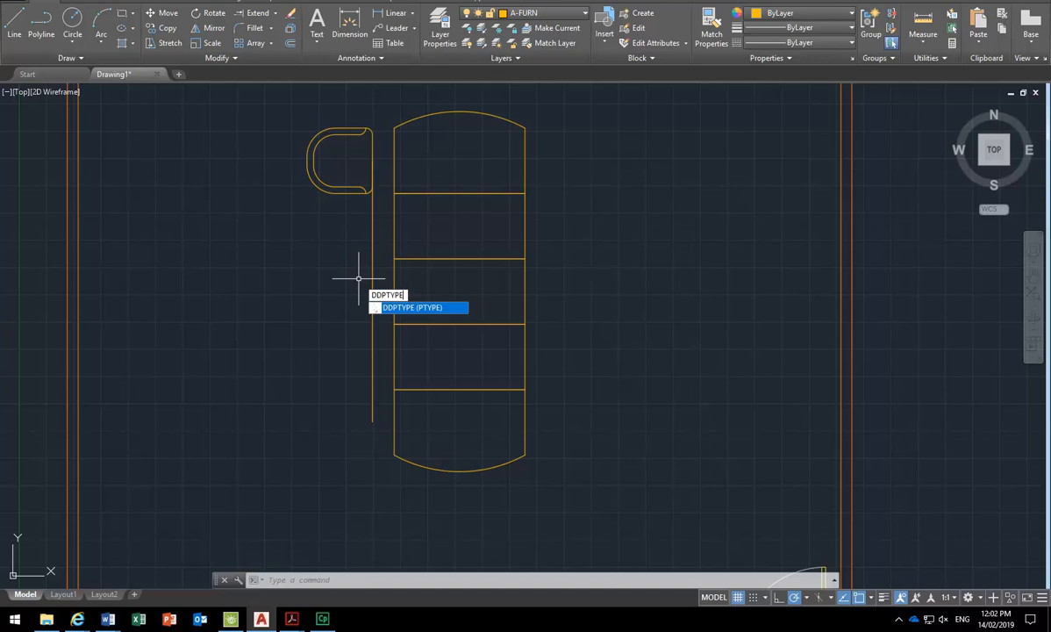
key("Return")
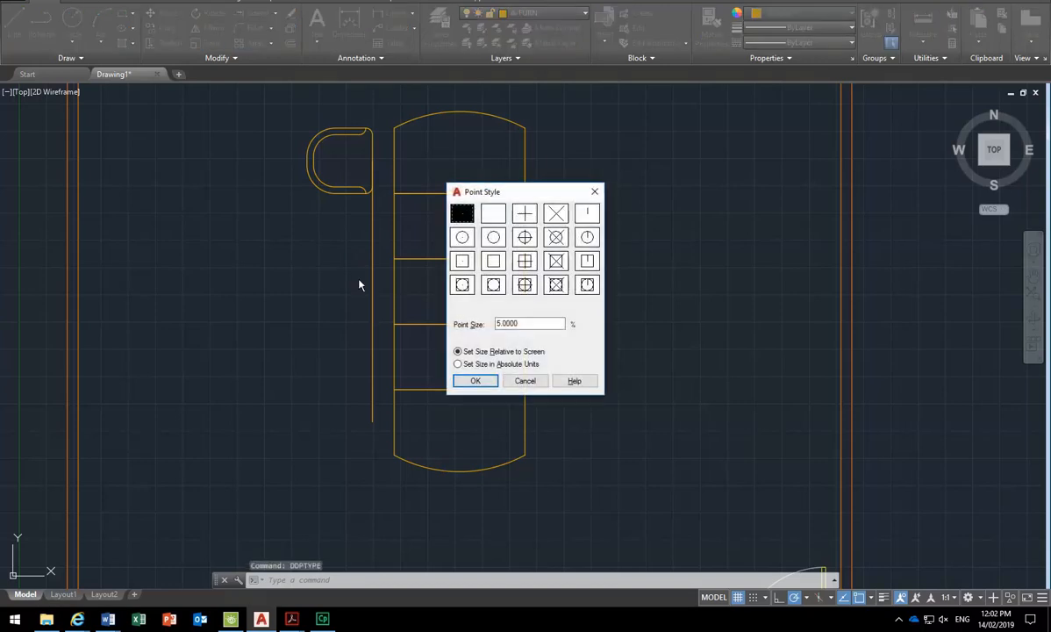
left_click(525, 380)
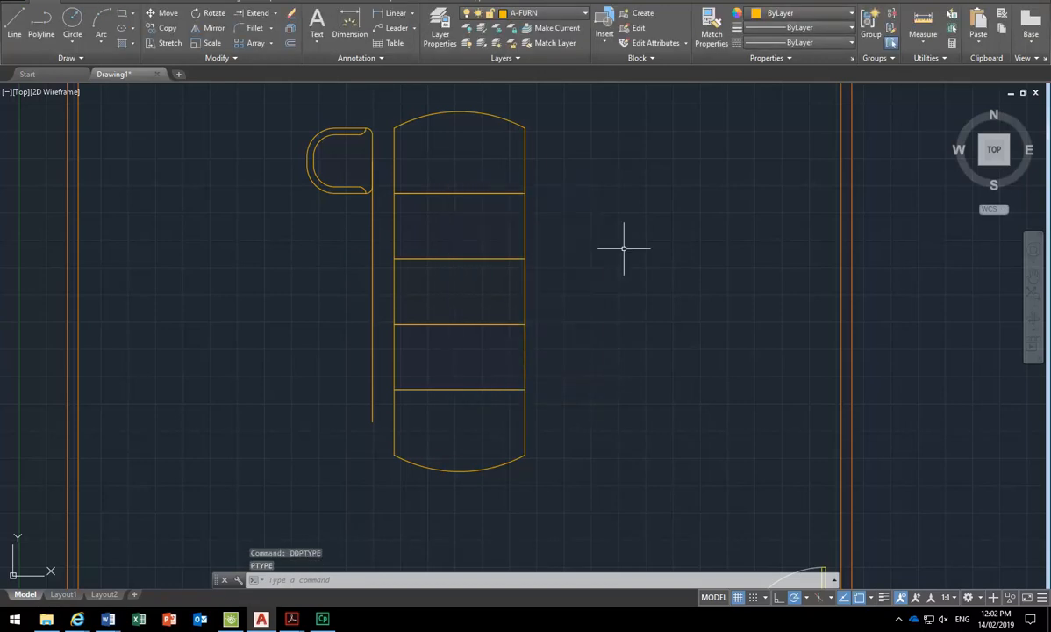
Set the point style to the X marker so the division points on the guide line show
left_click(916, 59)
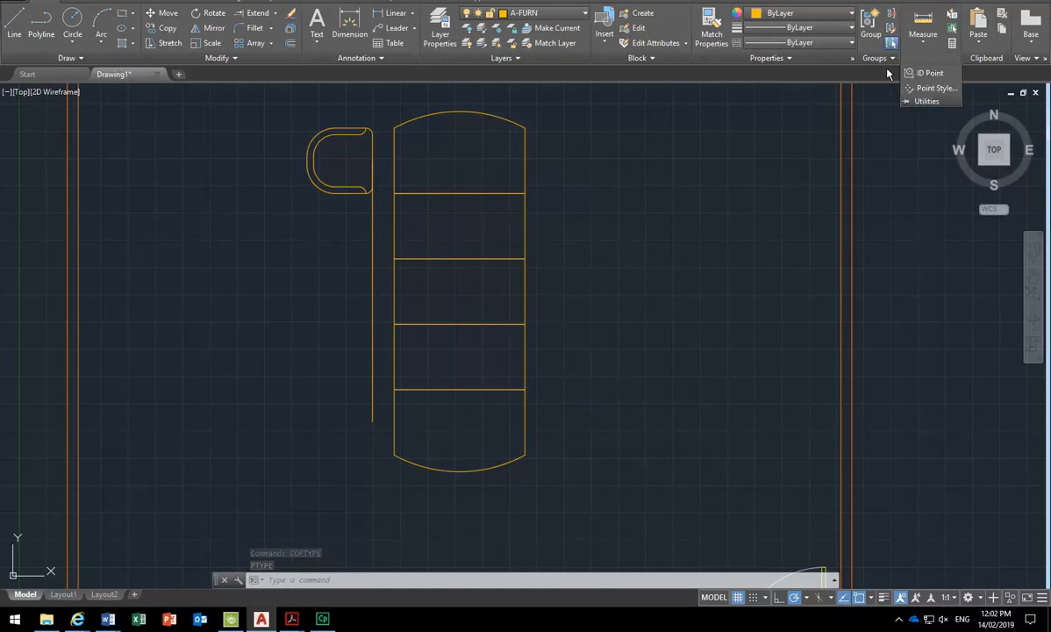
left_click(930, 59)
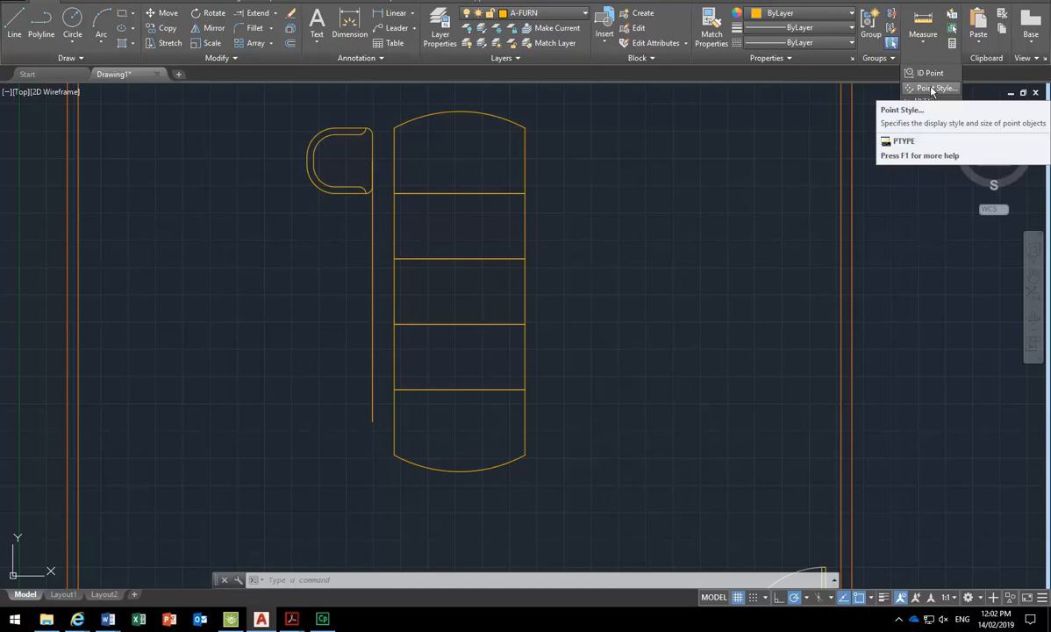
left_click(931, 90)
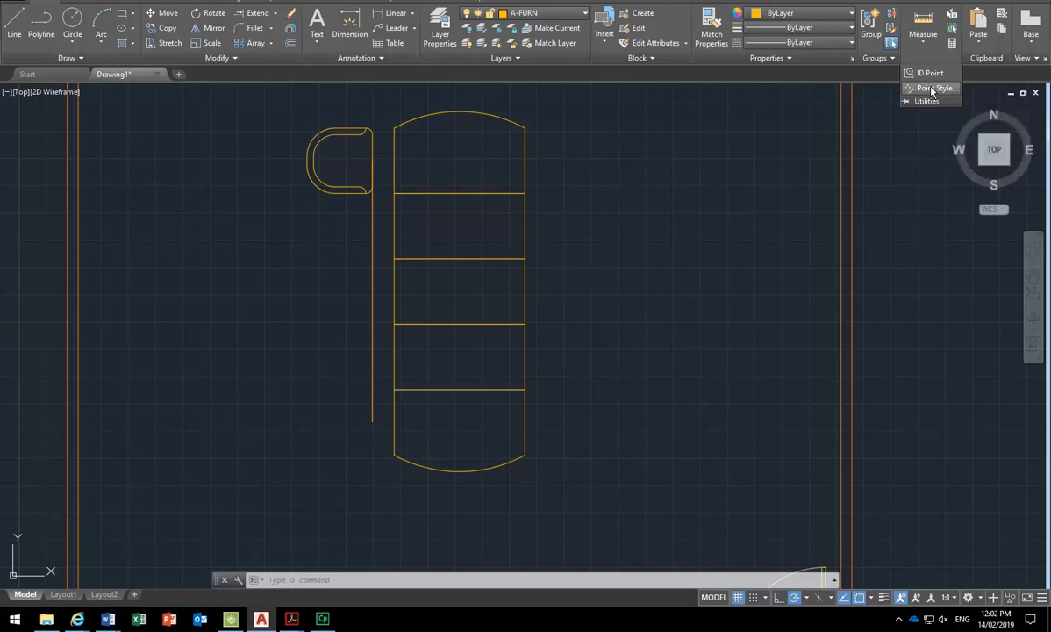
left_click_drag(535, 196, 505, 175)
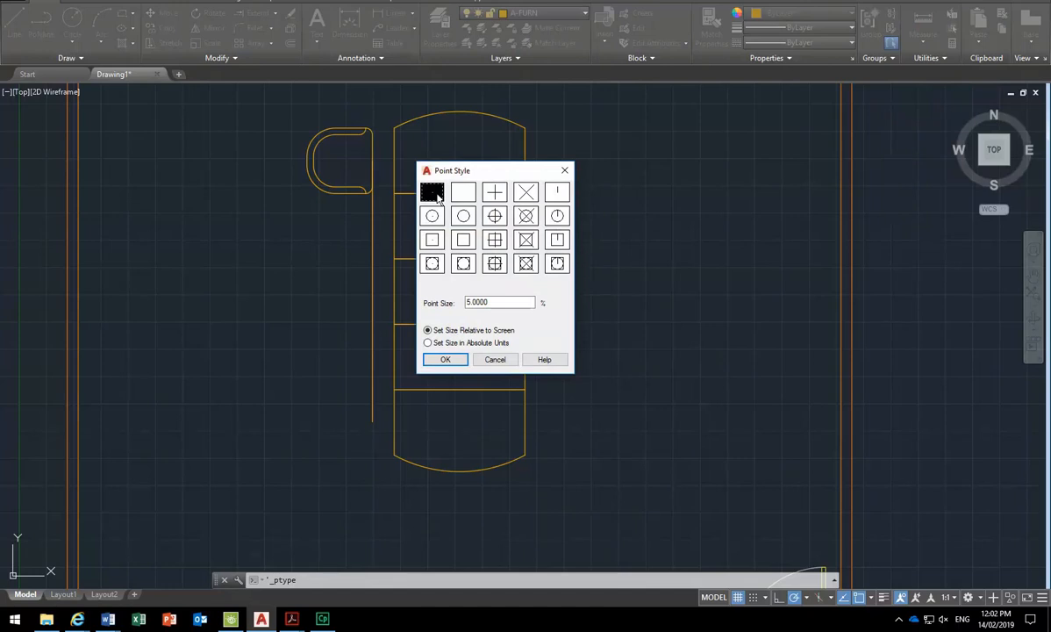
left_click(525, 193)
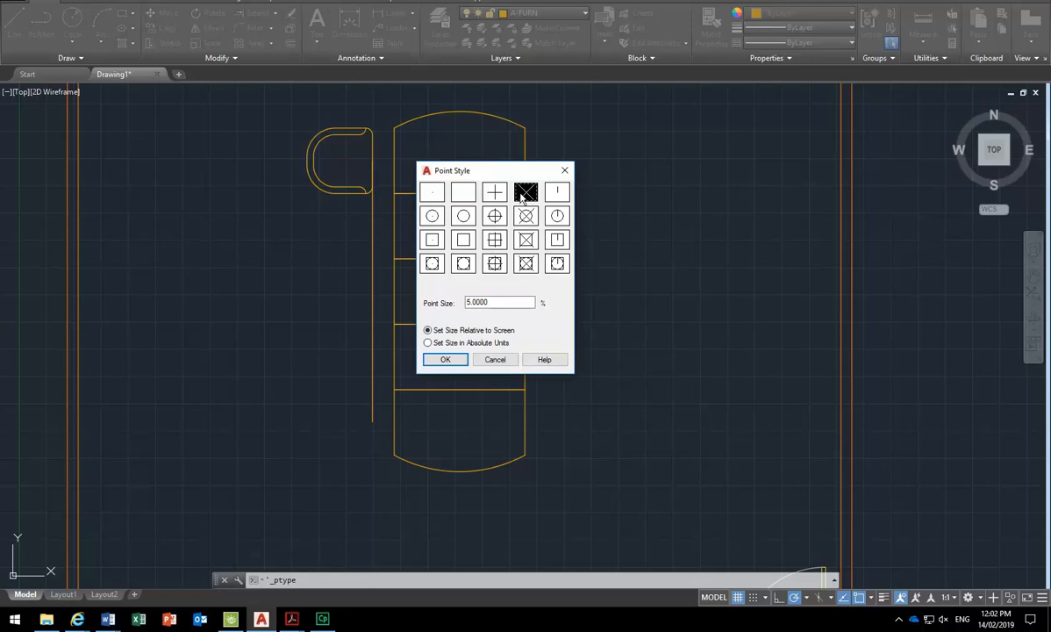
left_click(445, 361)
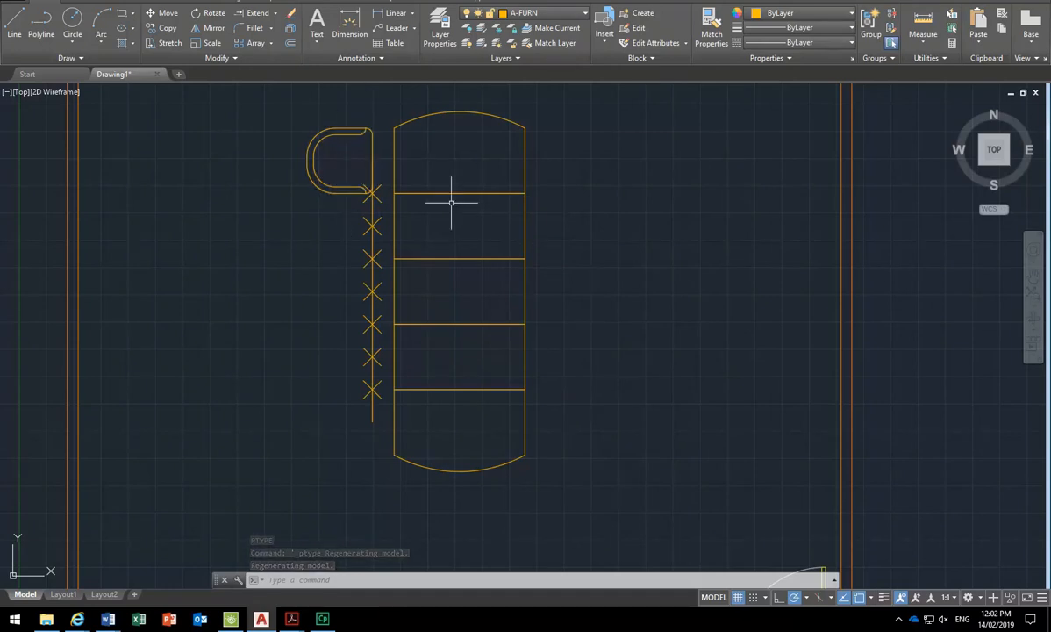
Change the point style to the blank option to hide the division points
left_click(927, 58)
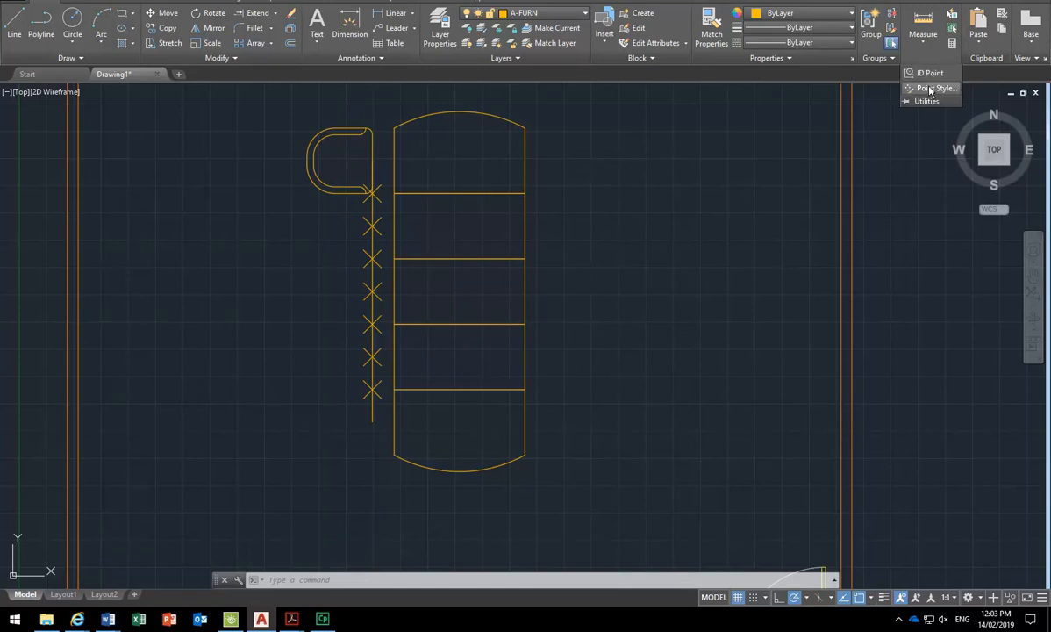
left_click(931, 89)
left_click(433, 193)
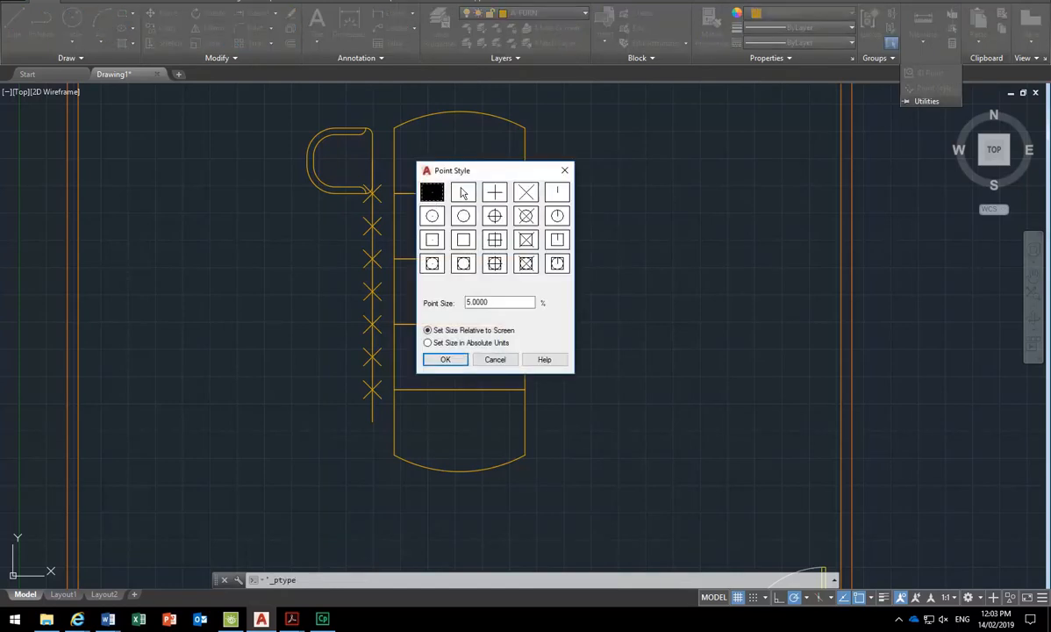
left_click(463, 192)
left_click(455, 358)
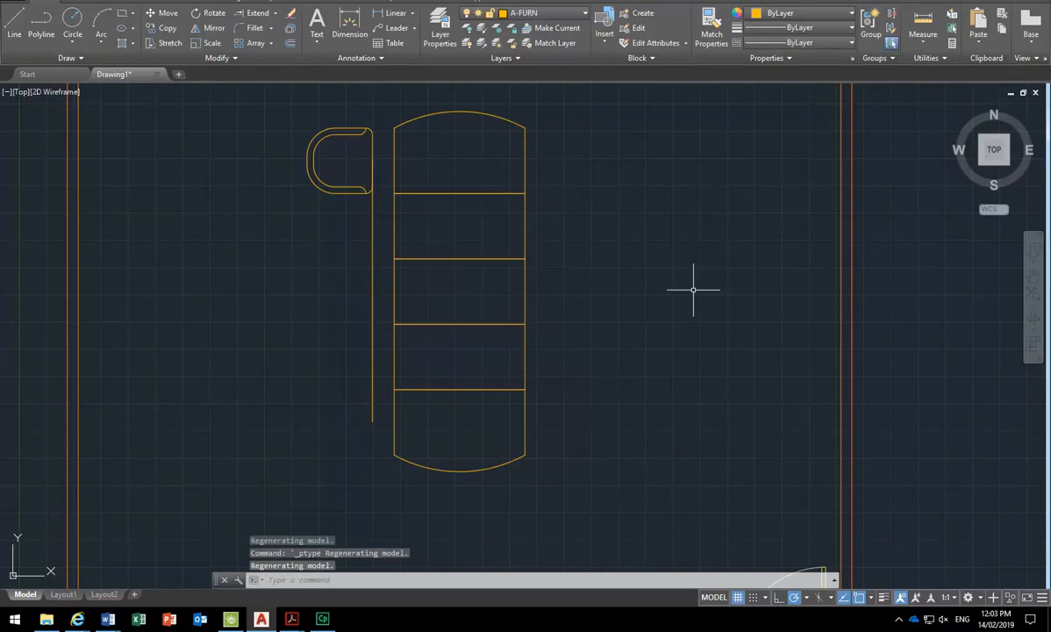
Switch the point style back to the X marker, sized relative to the screen
left_click(934, 58)
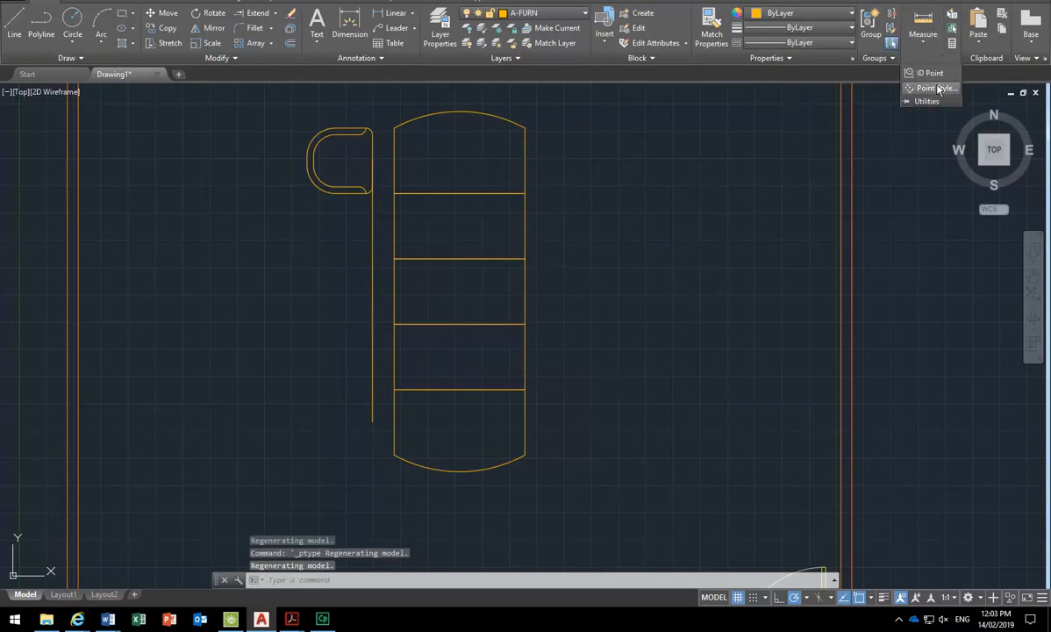
left_click(931, 88)
left_click(526, 193)
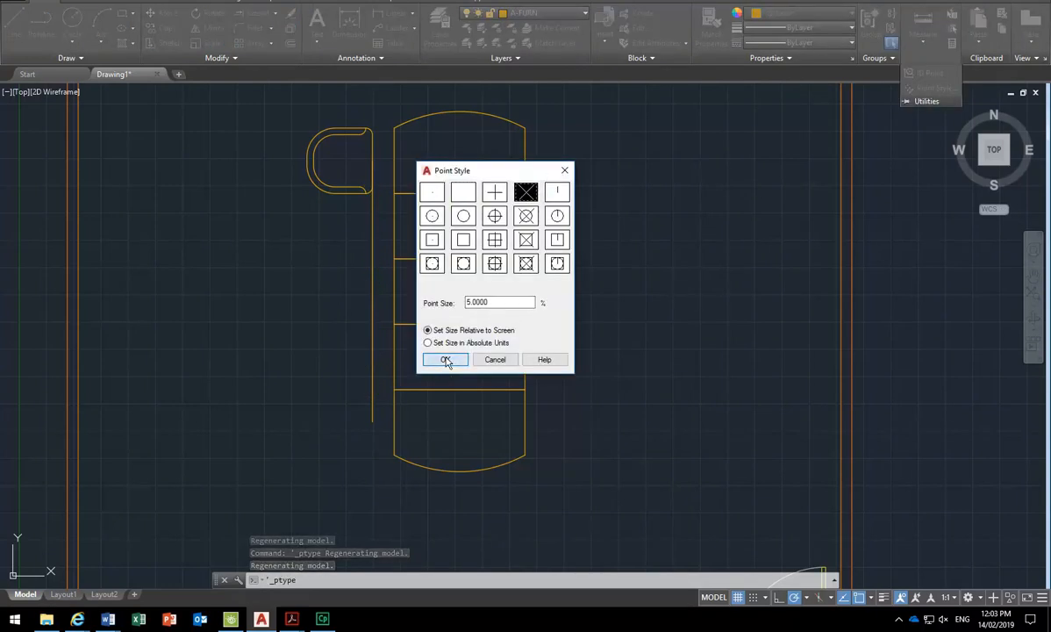
left_click(445, 359)
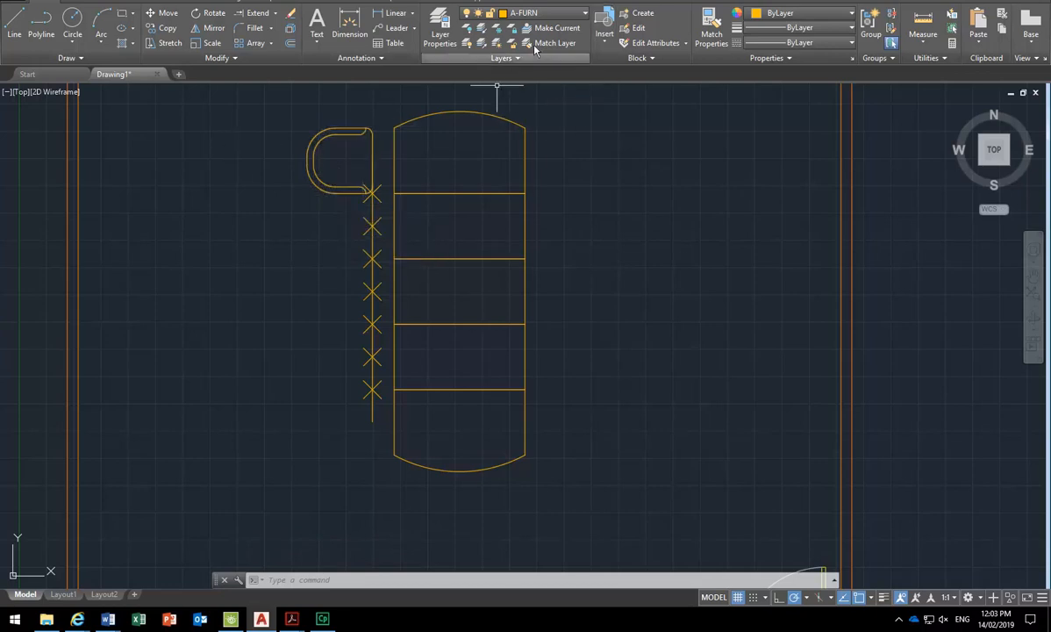
left_click(605, 26)
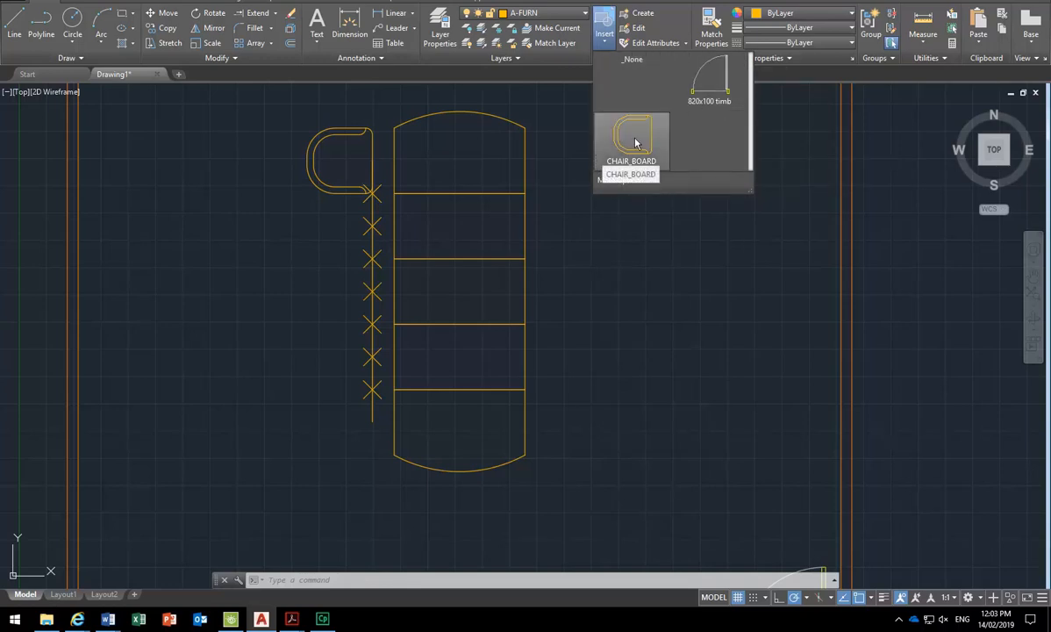
left_click(611, 180)
left_click(594, 185)
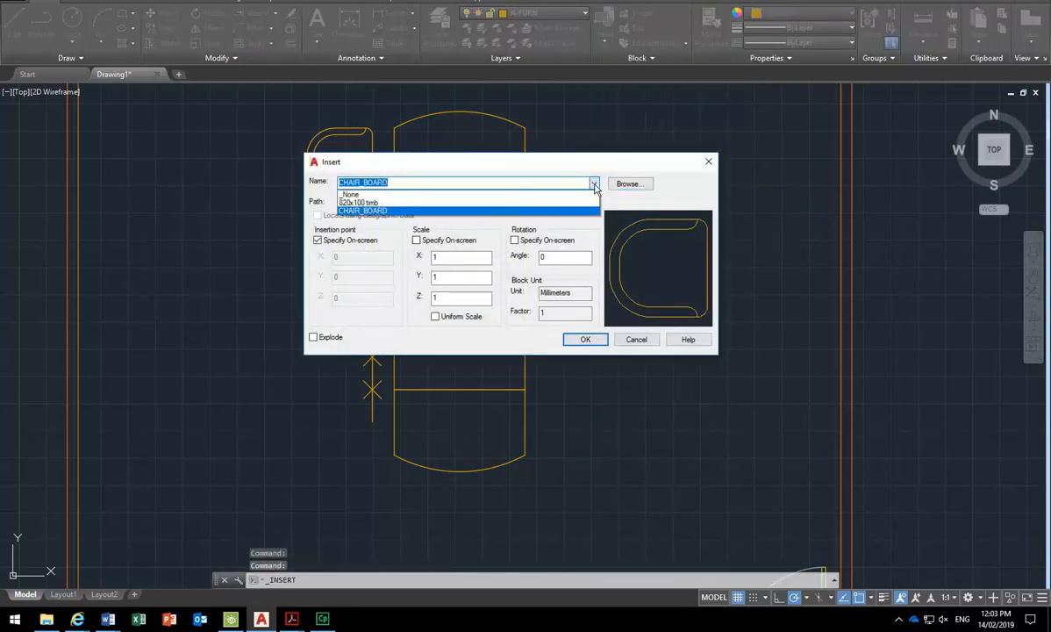
left_click(537, 210)
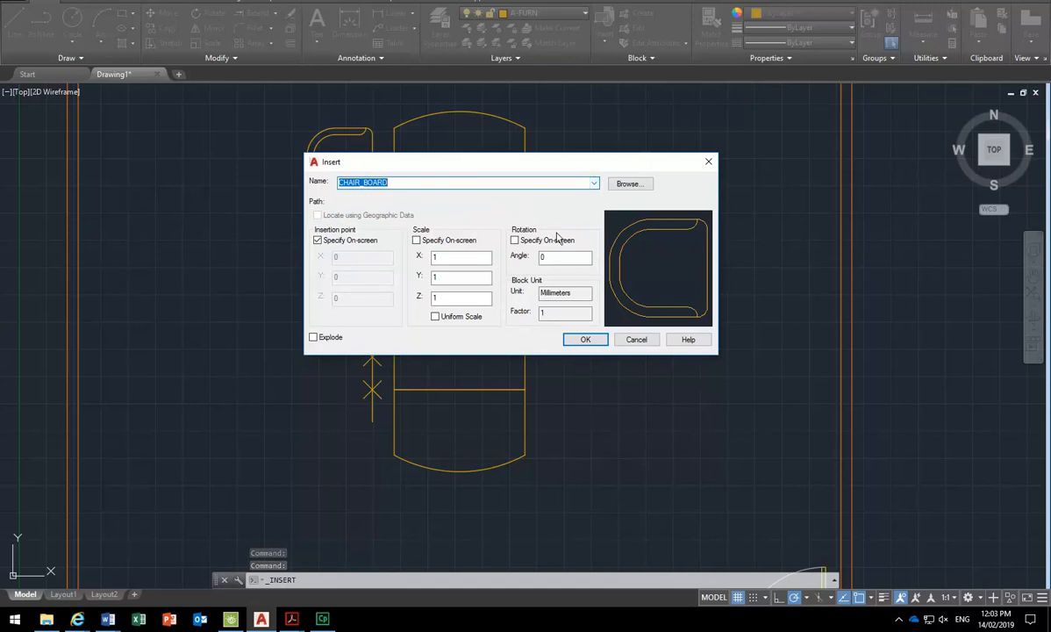
left_click(585, 339)
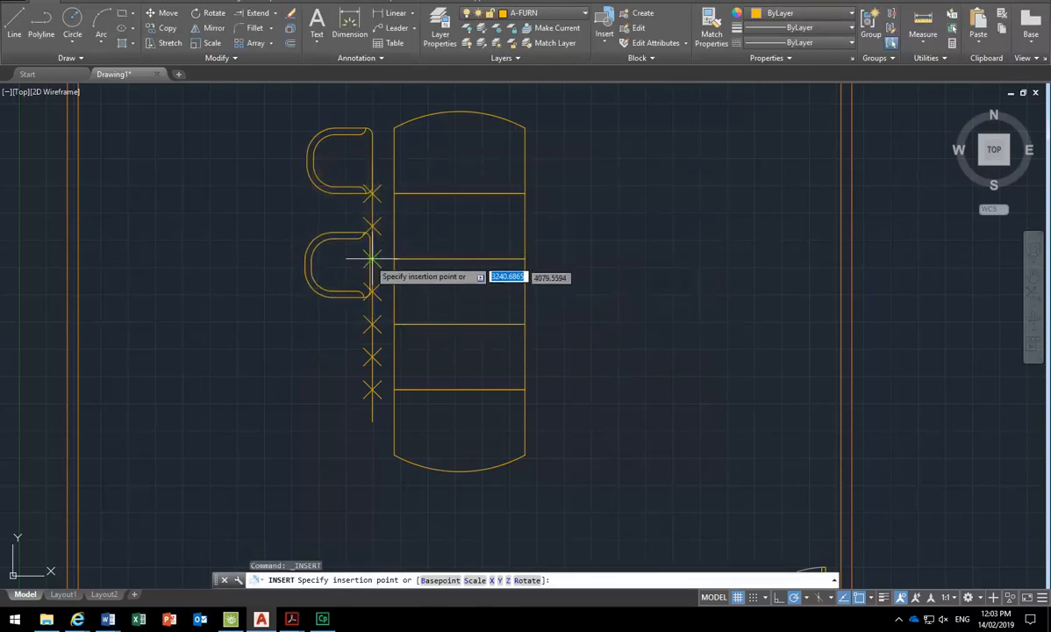
key("Escape")
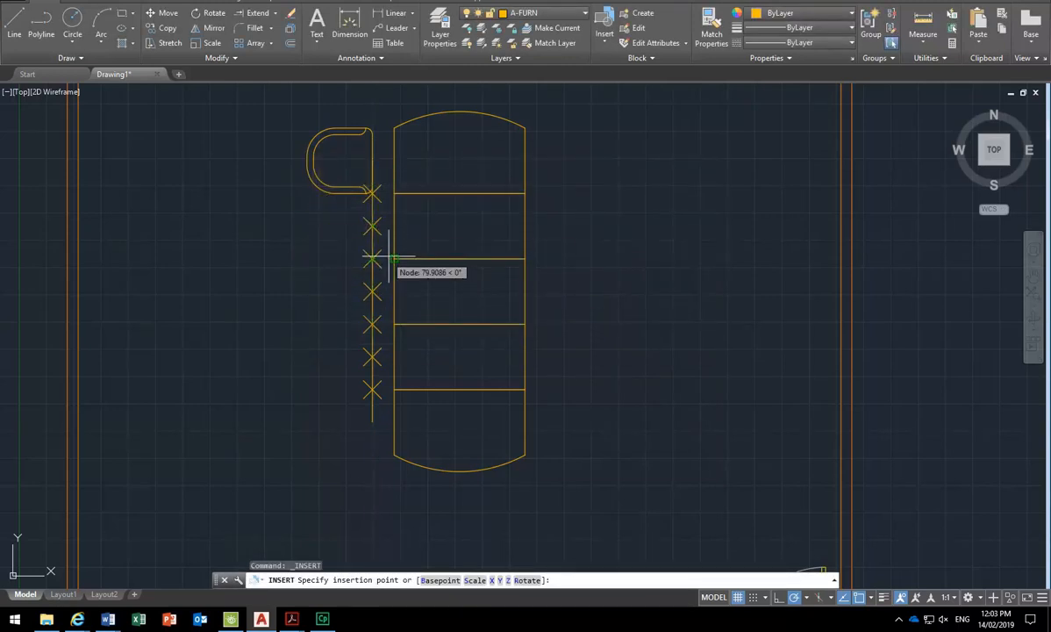
left_click(647, 43)
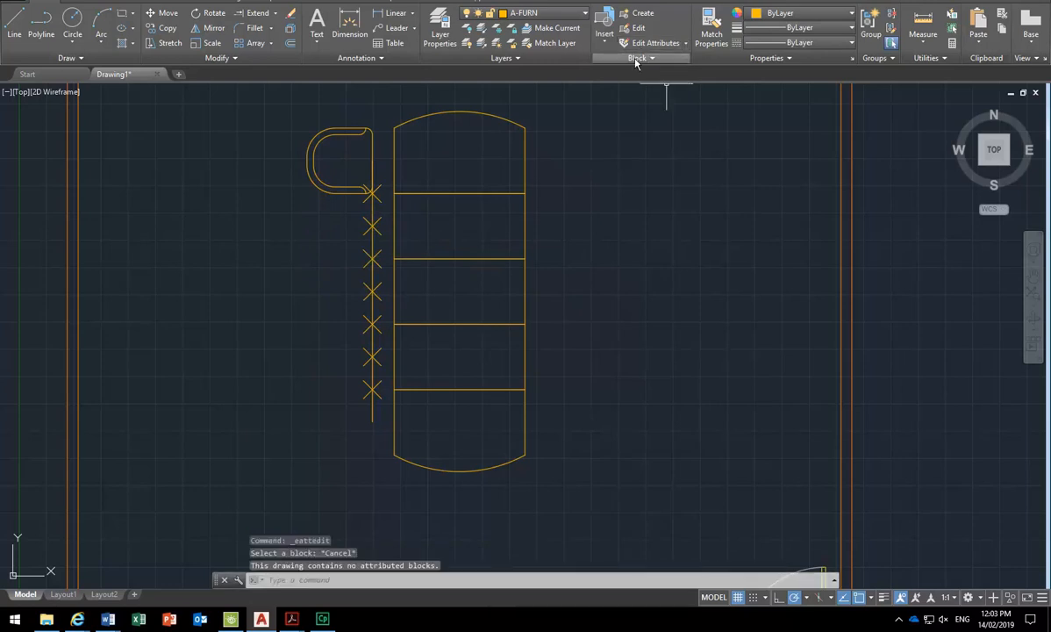
left_click(637, 59)
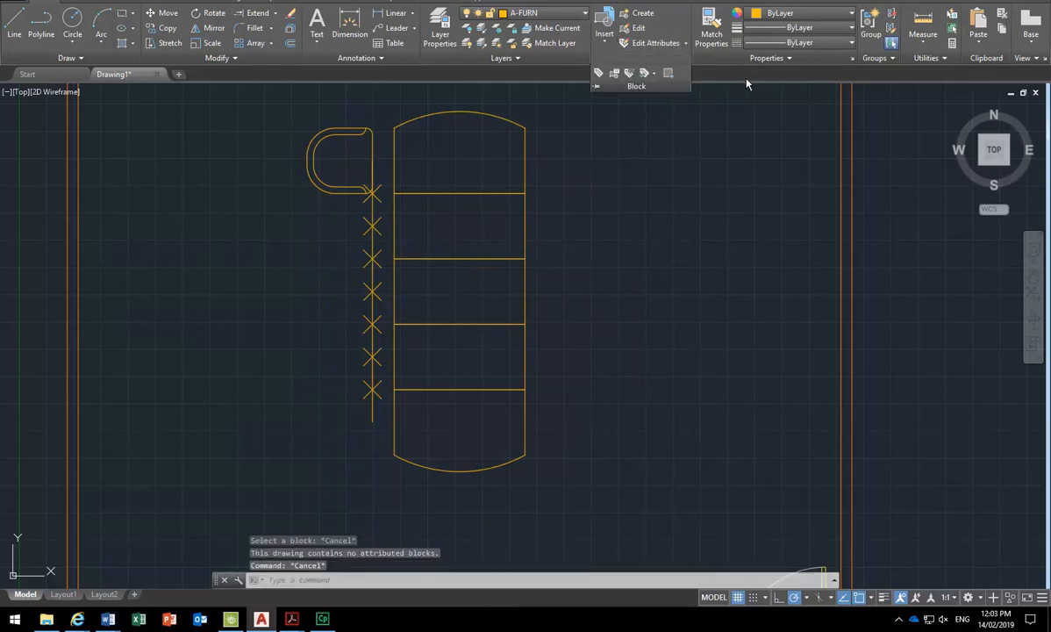
Insert two CHAIR_BOARD block copies on the third and sixth division points, counted down the guide line beside the table
left_click(604, 41)
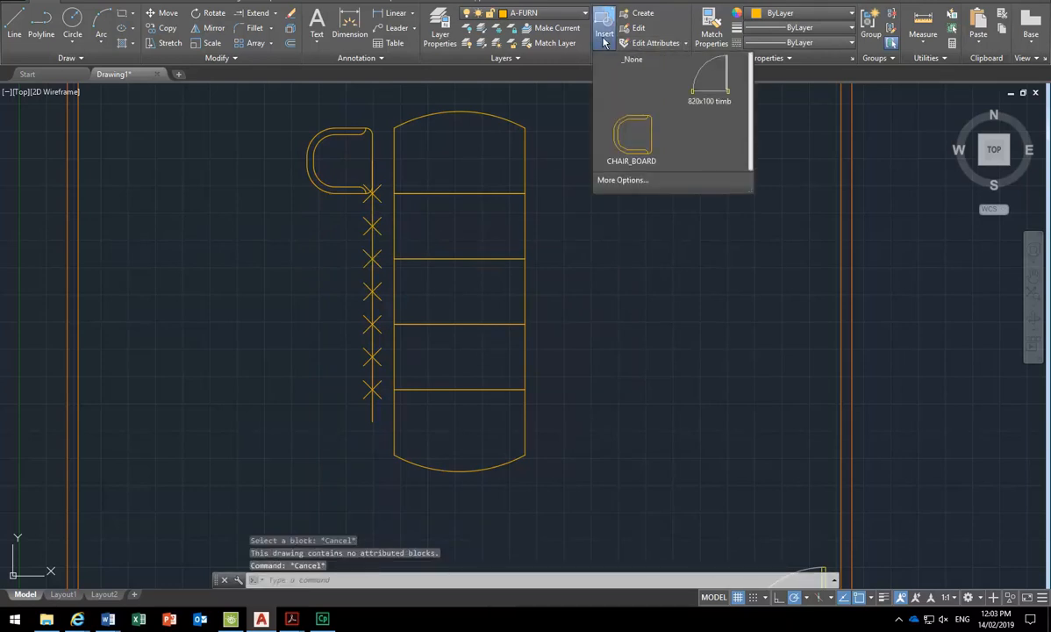
left_click(629, 142)
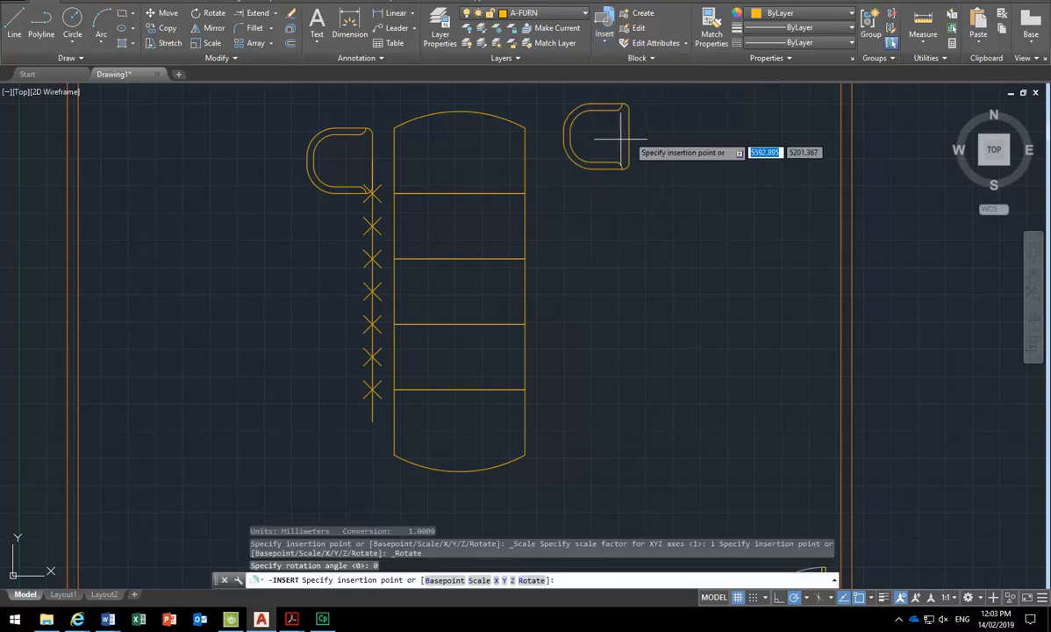
left_click(372, 259)
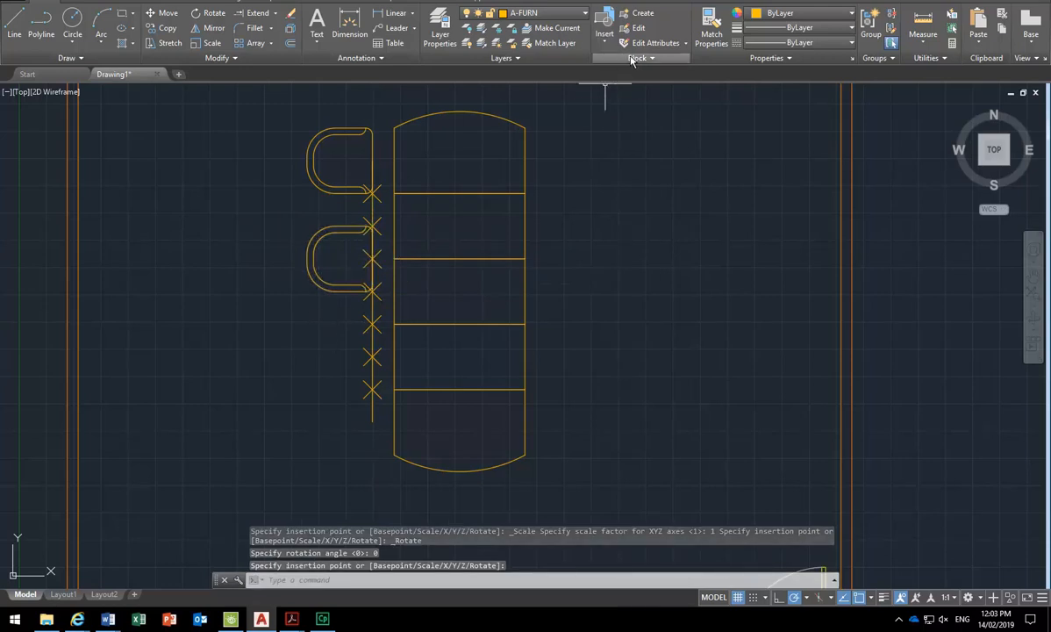
left_click(605, 33)
left_click(631, 157)
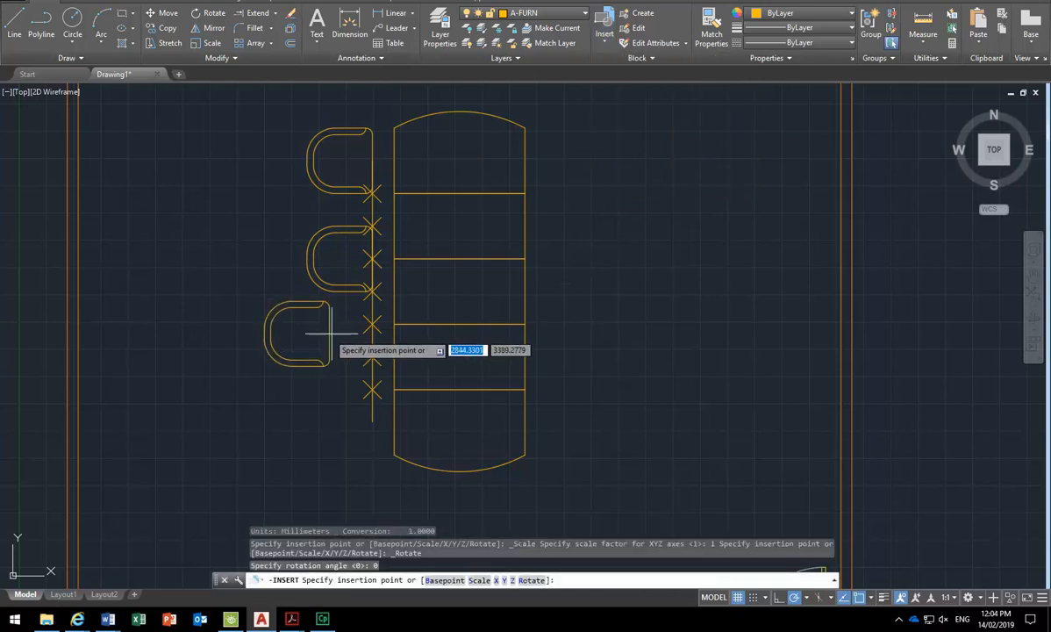
left_click(372, 357)
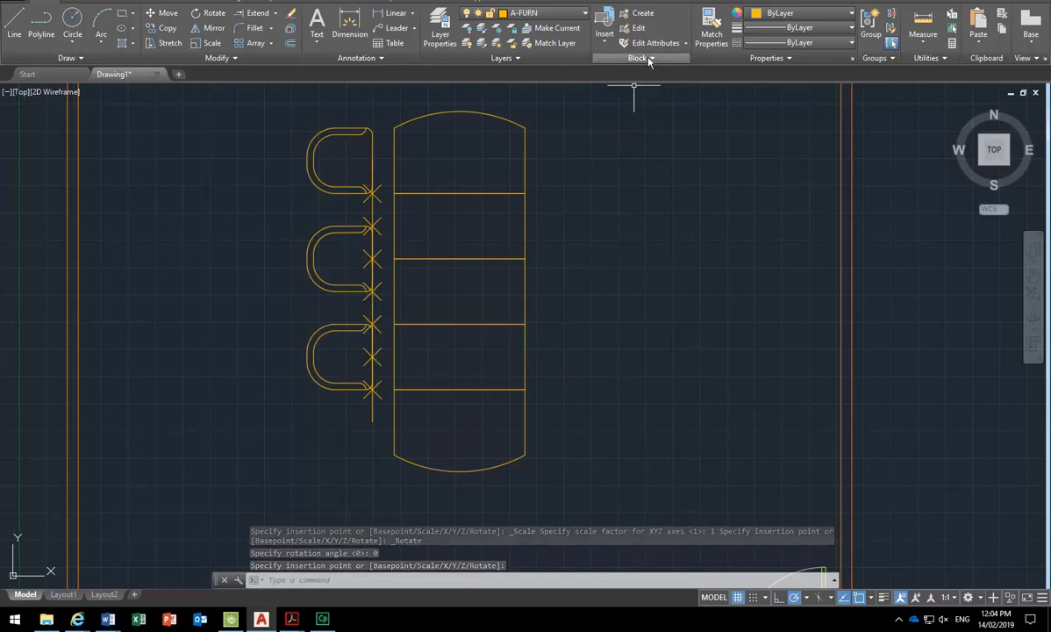
Insert another CHAIR_BOARD block at the lower endpoint of the guide line
left_click(603, 29)
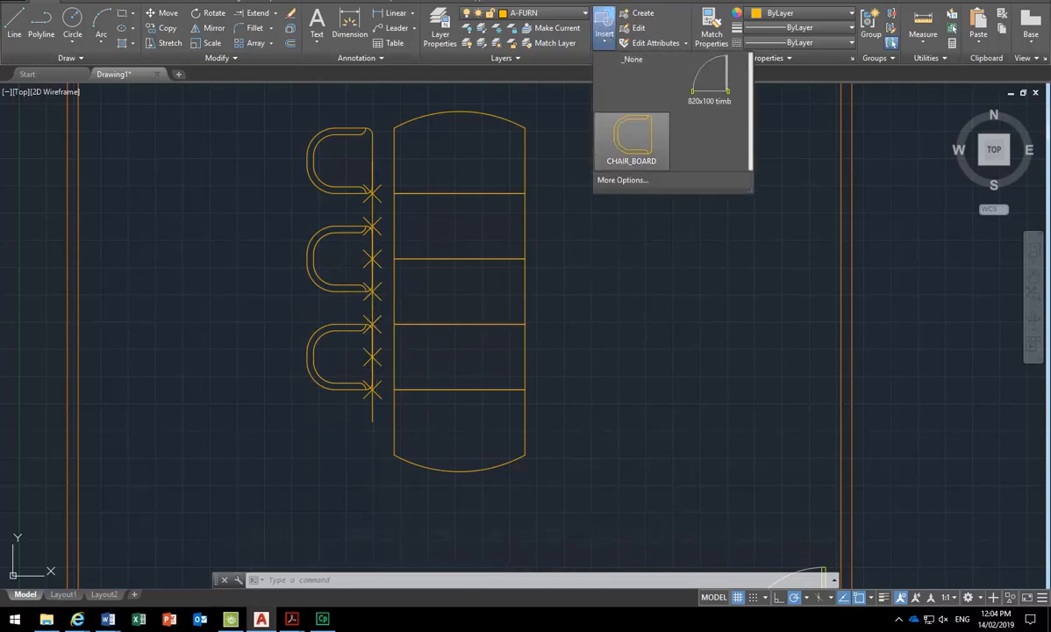
left_click(632, 139)
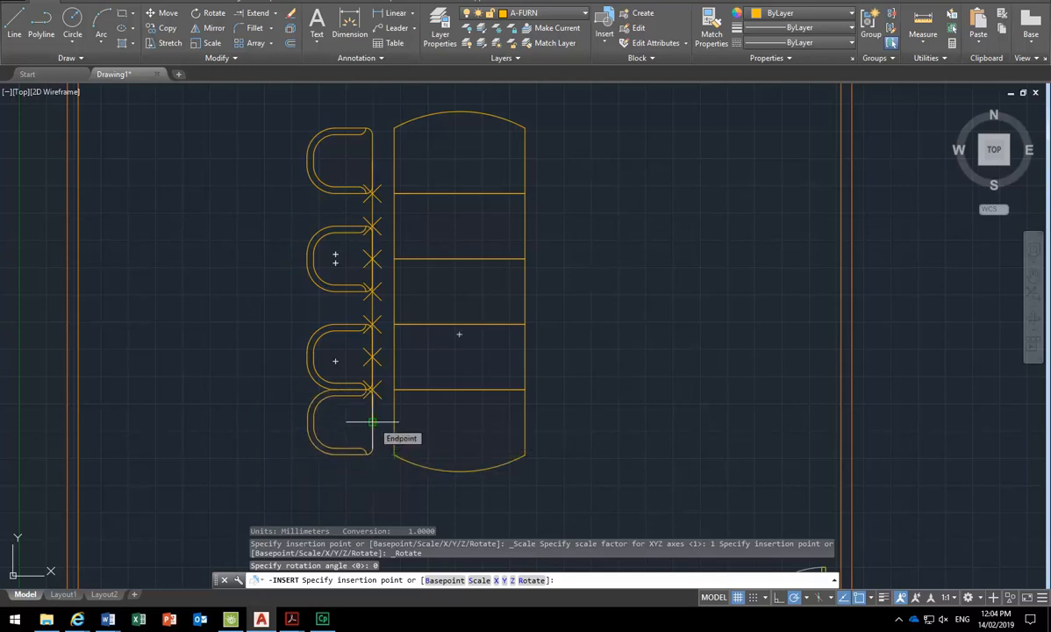
left_click(372, 422)
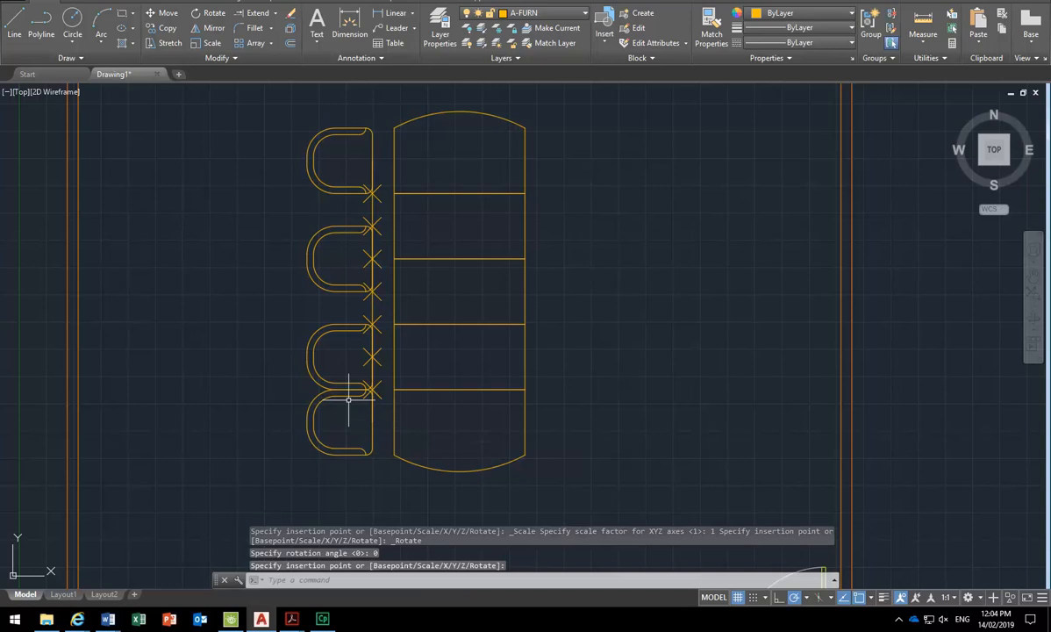
Move the chair on the sixth division point up to the fifth division point
left_click(327, 332)
left_click(372, 357)
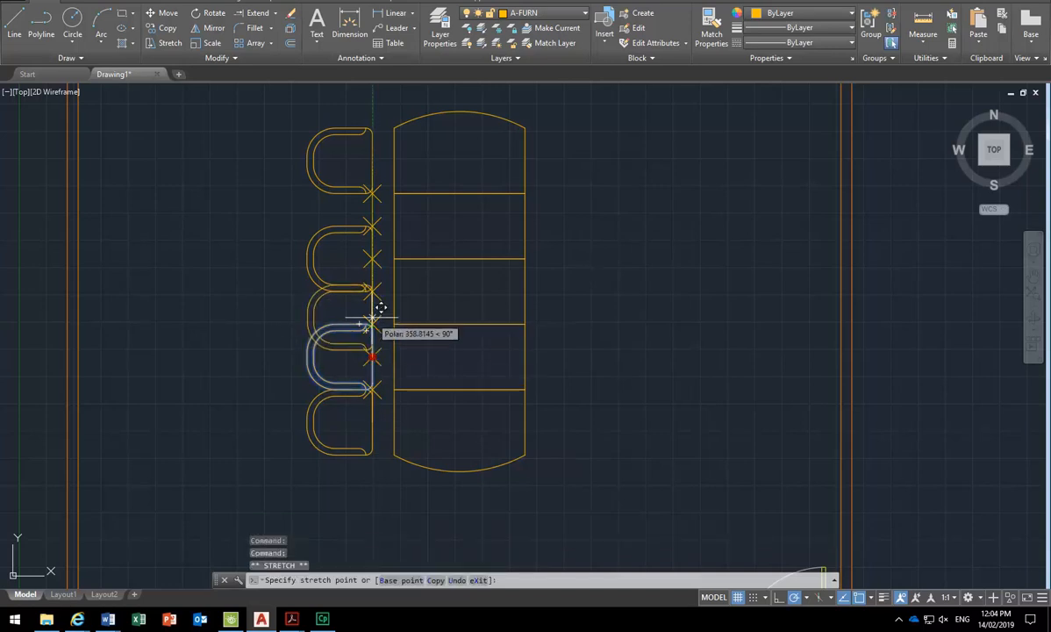
key("Escape")
key("Escape")
left_click(317, 275)
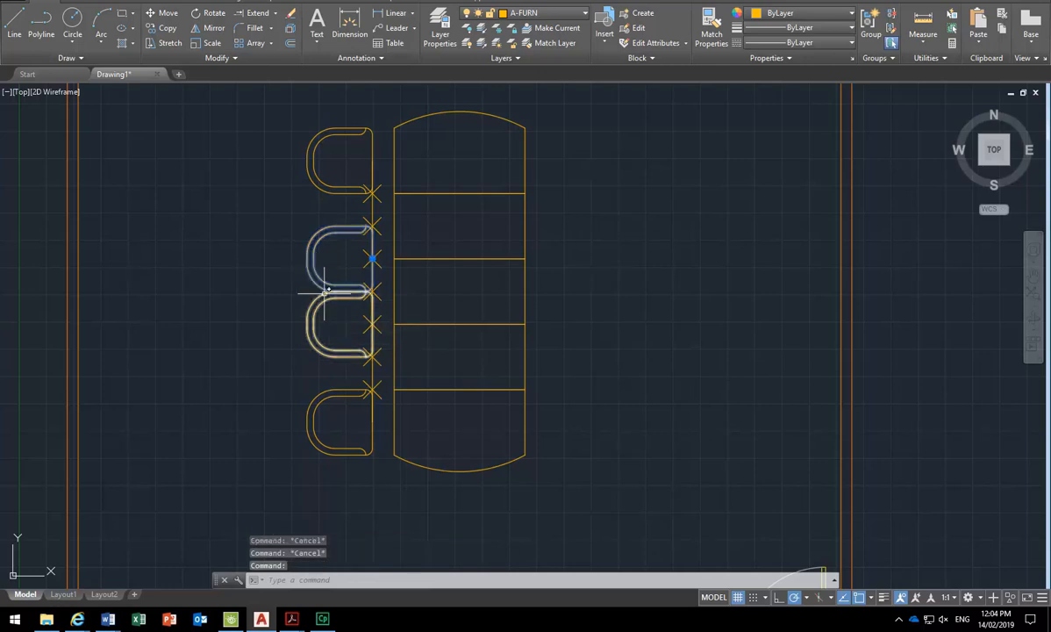
left_click(324, 294)
key("Escape")
key("Escape")
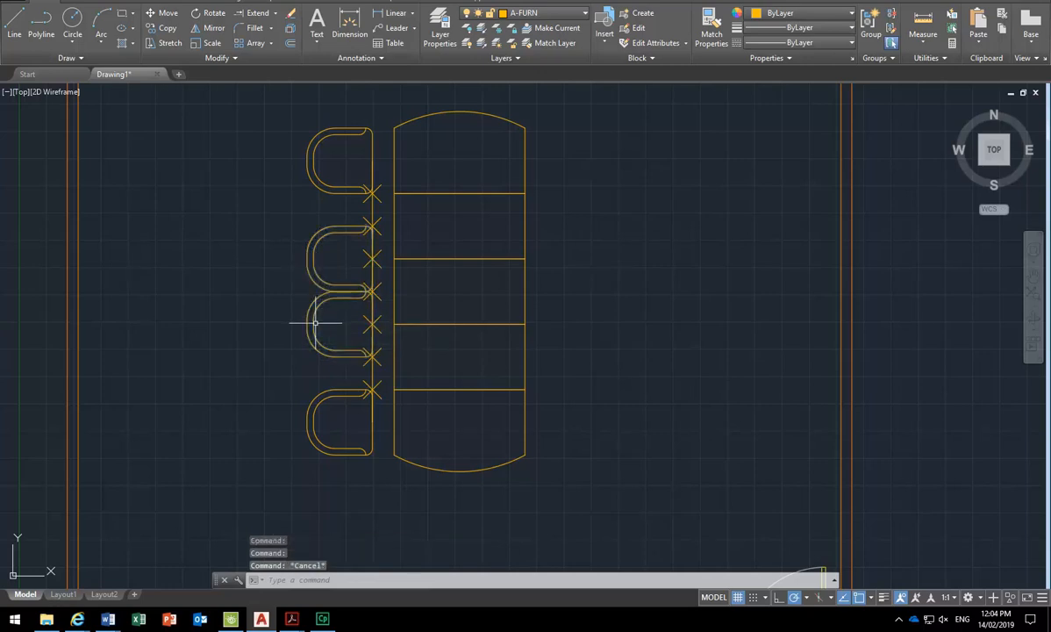
Erase the two middle chairs, leaving only the chairs at the ends of the guide line
left_click(356, 218)
left_click(294, 384)
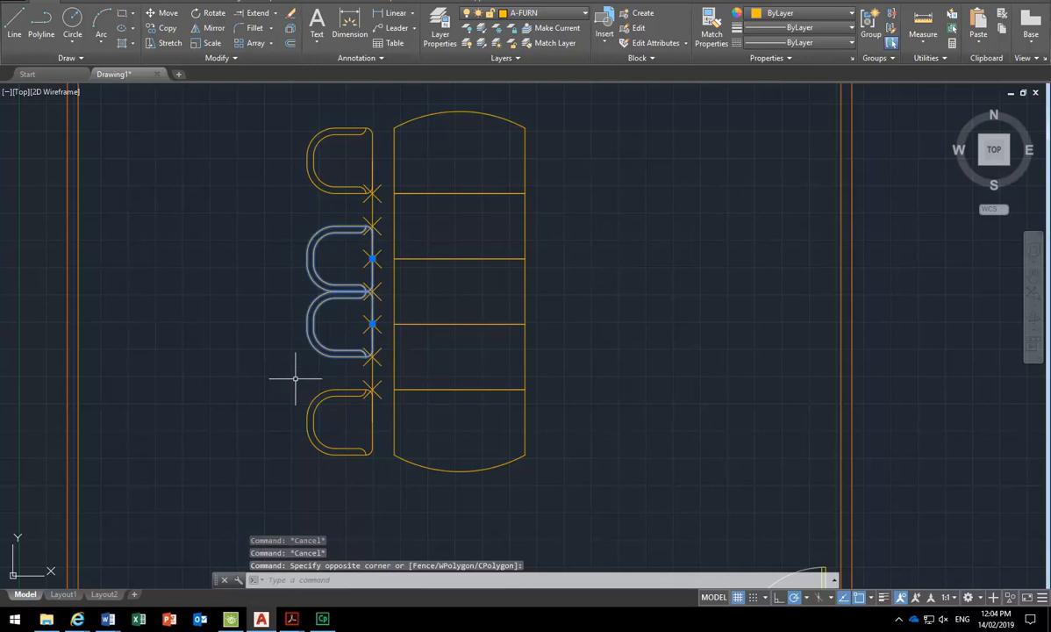
key("Delete")
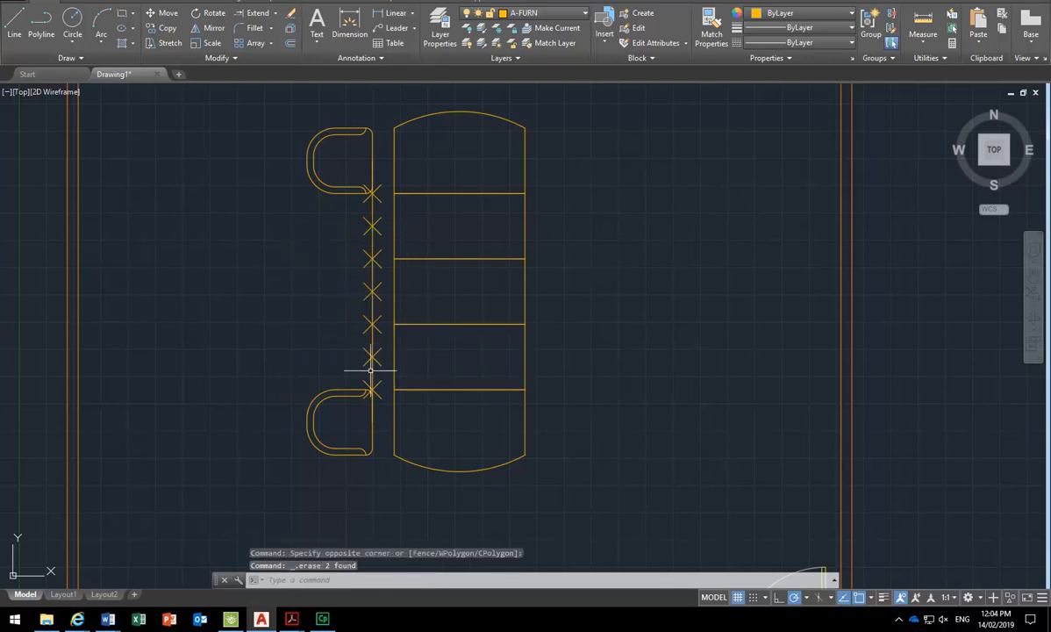
left_click(325, 399)
left_click(317, 406)
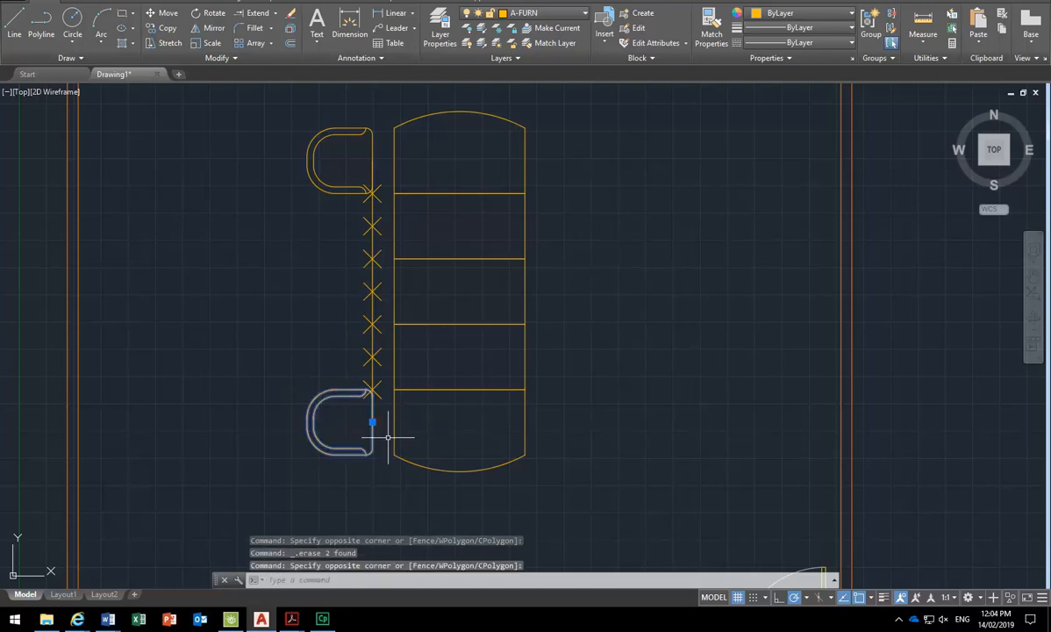
key("Escape")
key("Escape")
Stretch both ends of the guide line to the outer edges of the top and bottom chairs
left_click(373, 377)
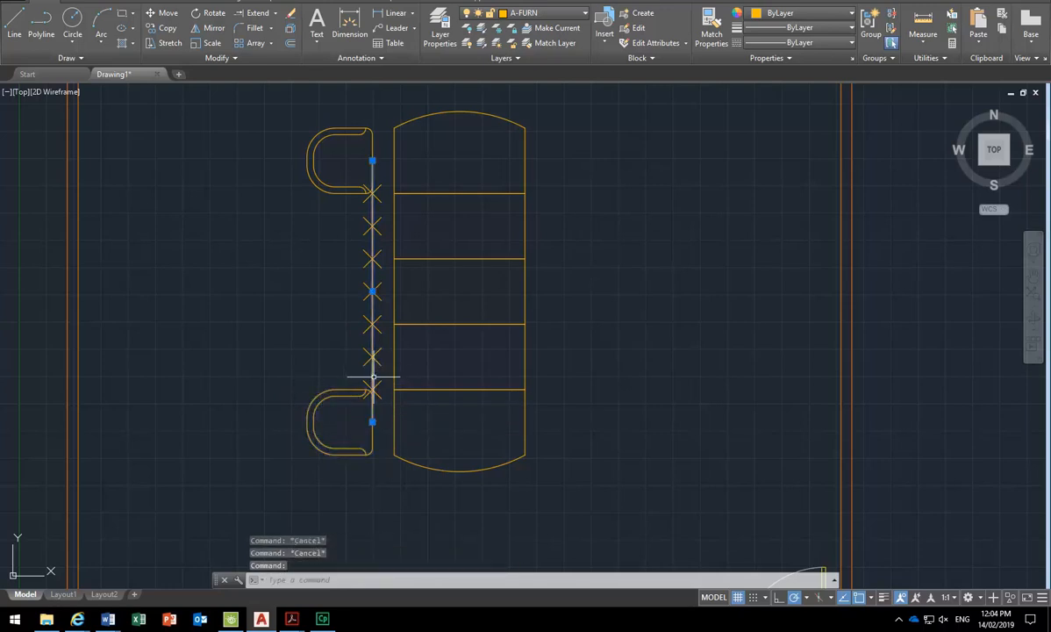
left_click(372, 422)
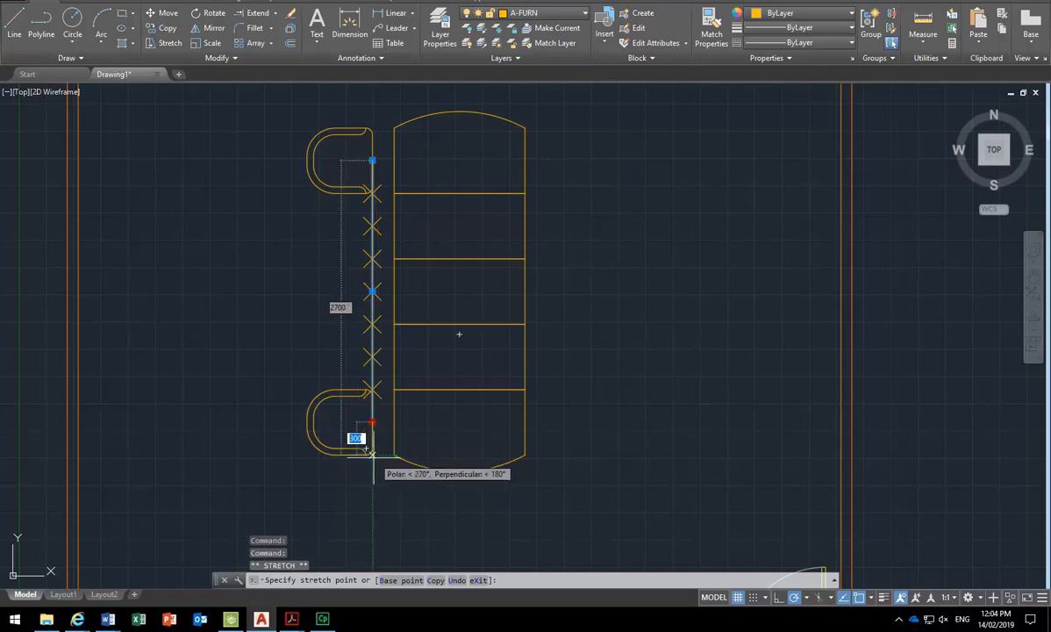
left_click(372, 451)
left_click(372, 160)
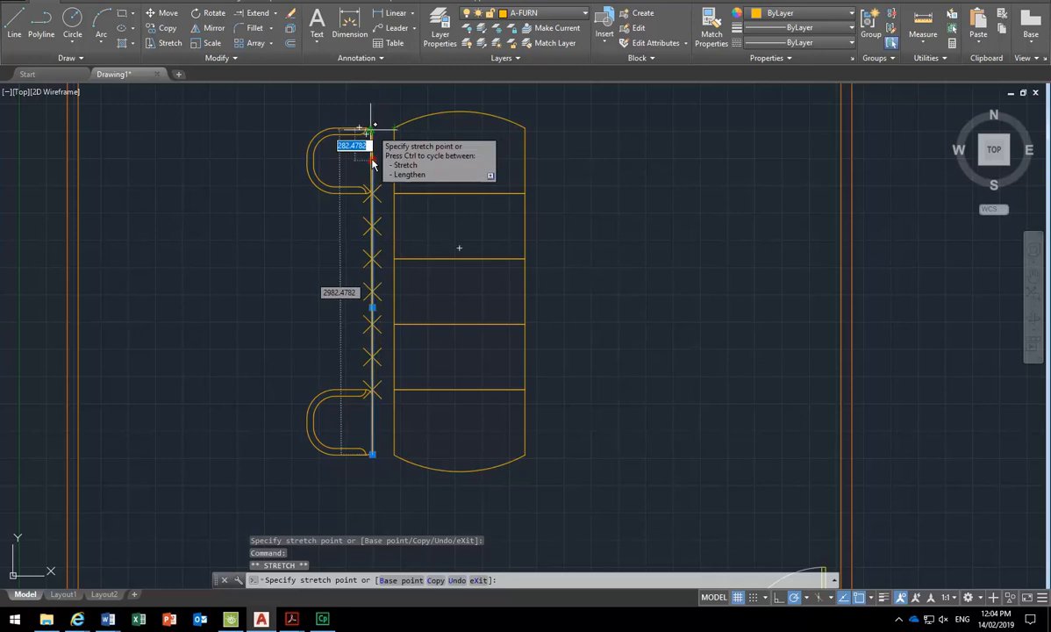
key("Escape")
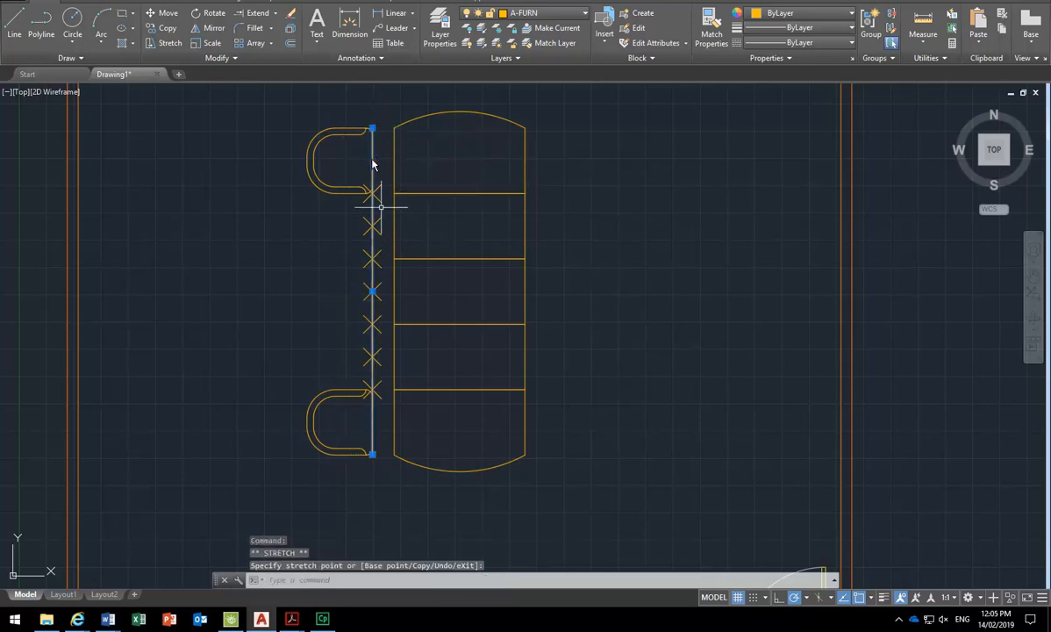
key("Escape")
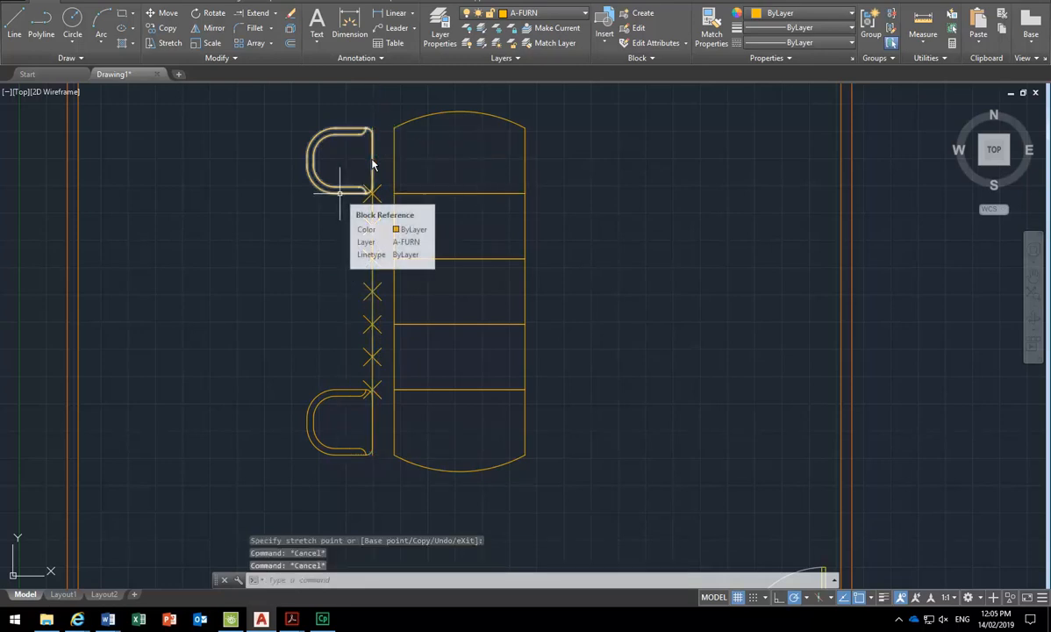
Erase all seven division points from the guide line
left_click(348, 162)
left_click(380, 418)
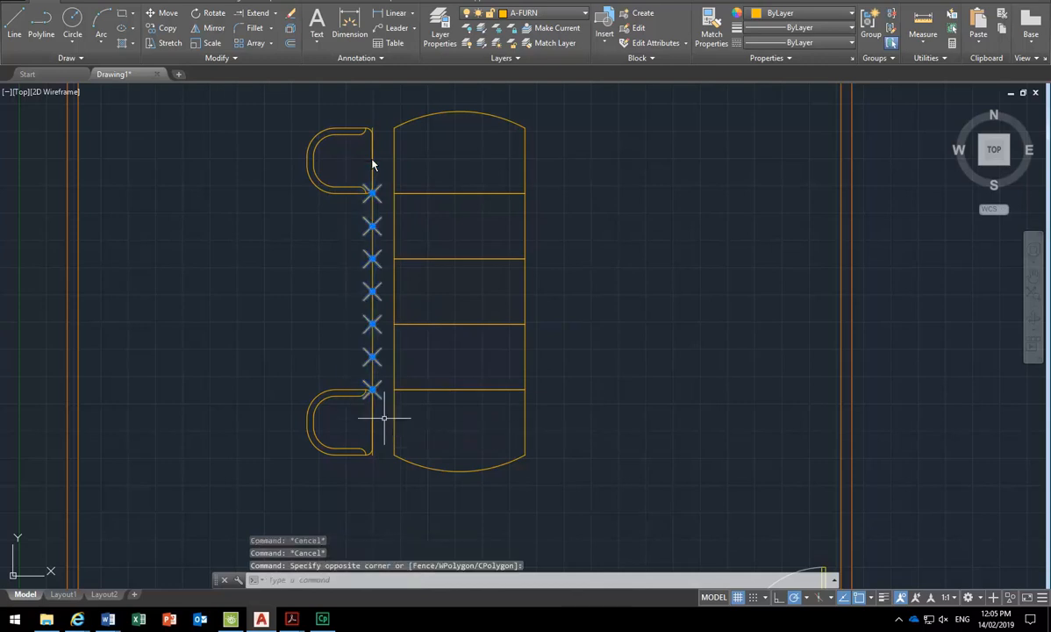
key("Delete")
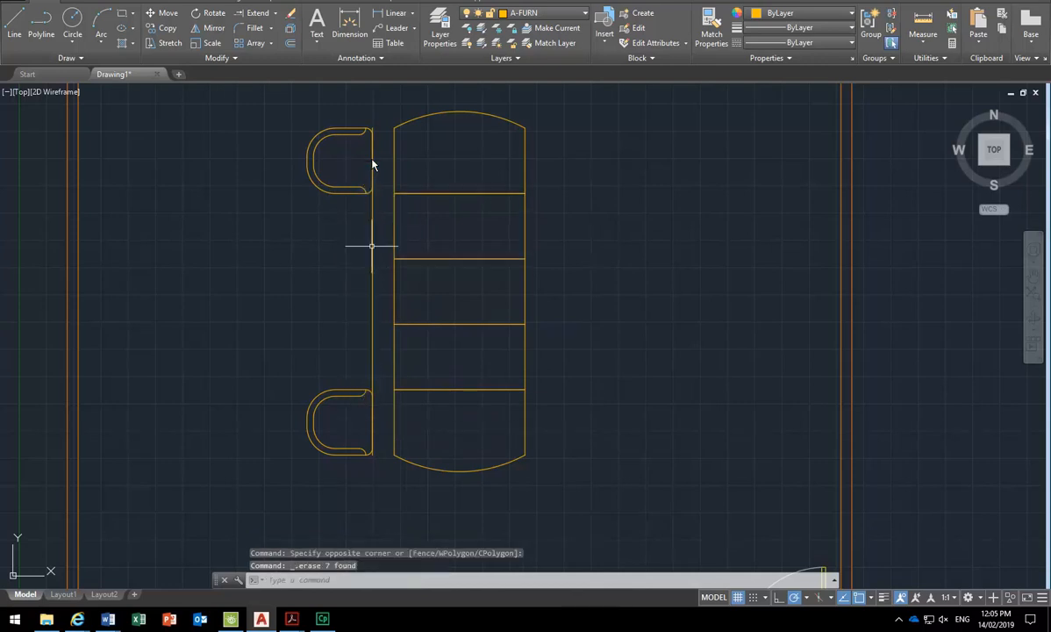
Divide the lengthened guide line into 8 equal segments
left_click(69, 58)
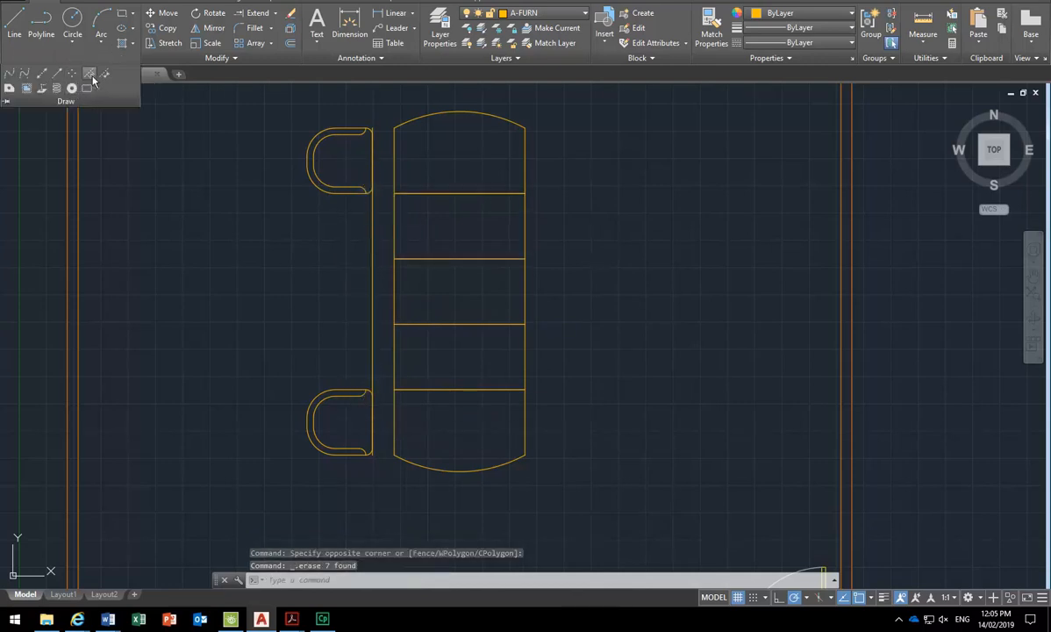
left_click(90, 73)
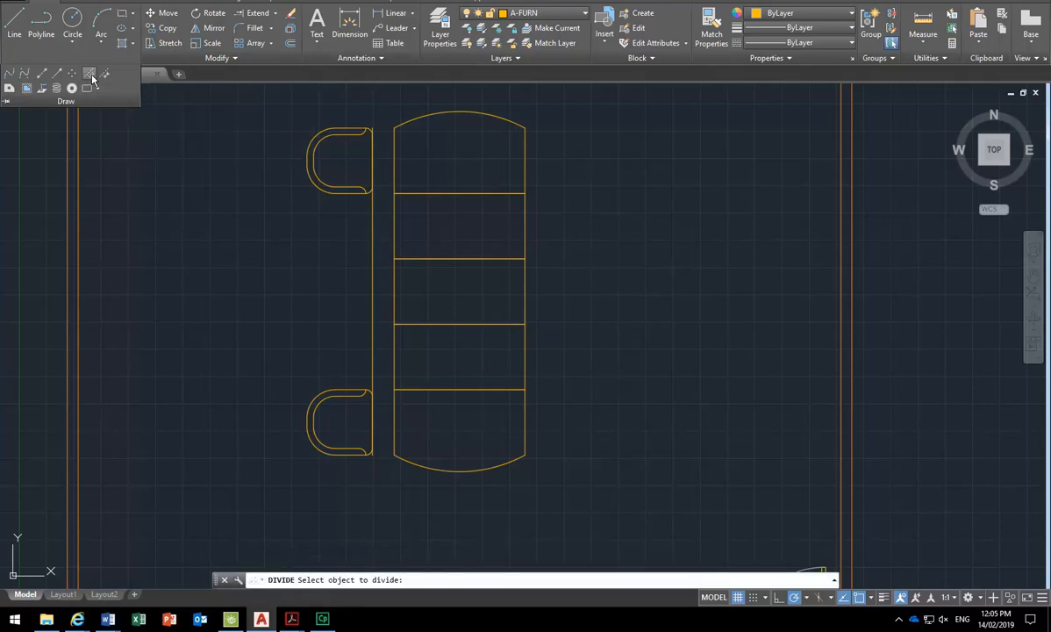
left_click(372, 259)
type("8")
key("Return")
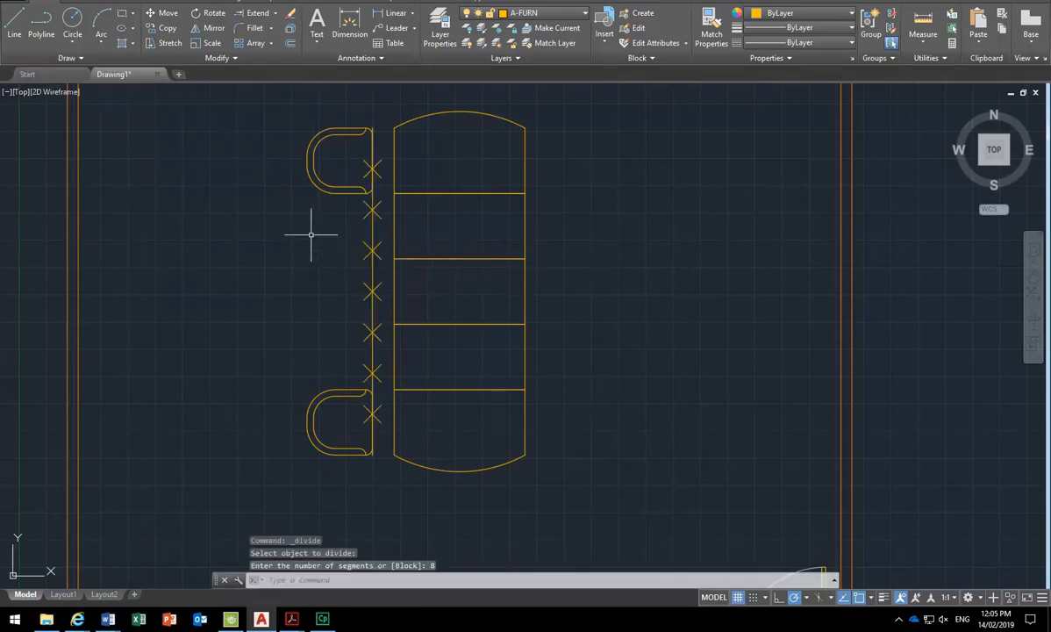
Move the top chair by its insertion point onto the uppermost division point of the guide line
scroll(381, 127, "up", 4)
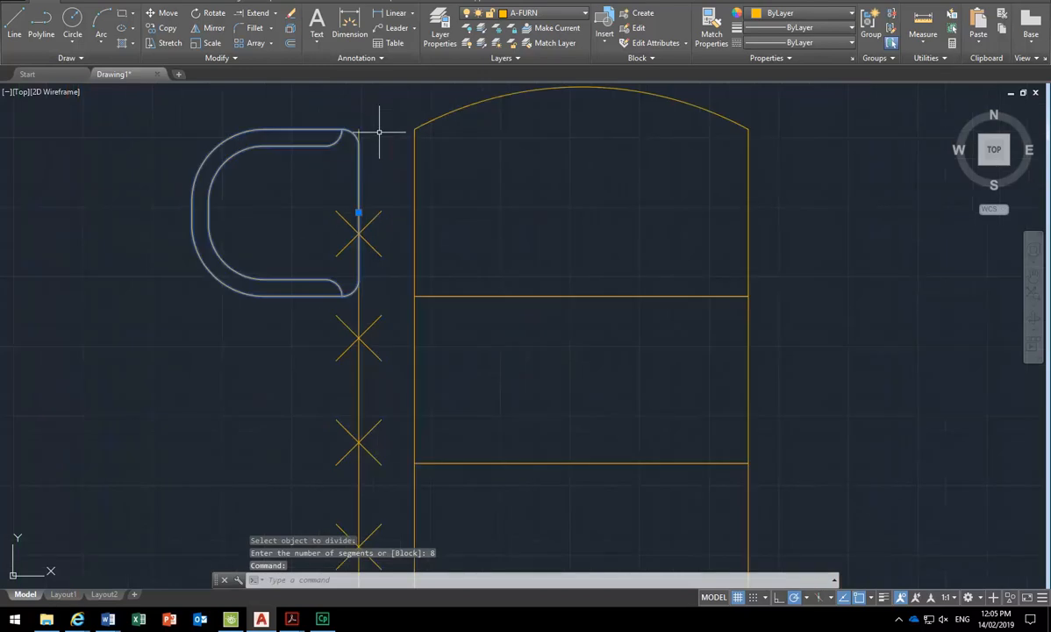
left_click(358, 212)
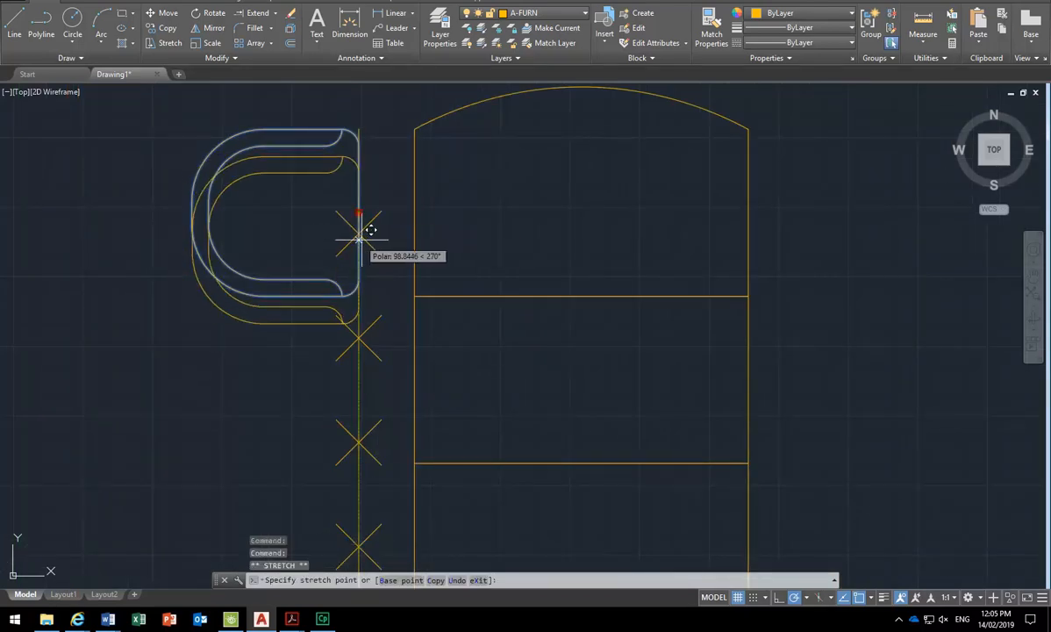
key("Escape")
key("Escape")
scroll(298, 386, "down", 7)
scroll(307, 351, "up", 5)
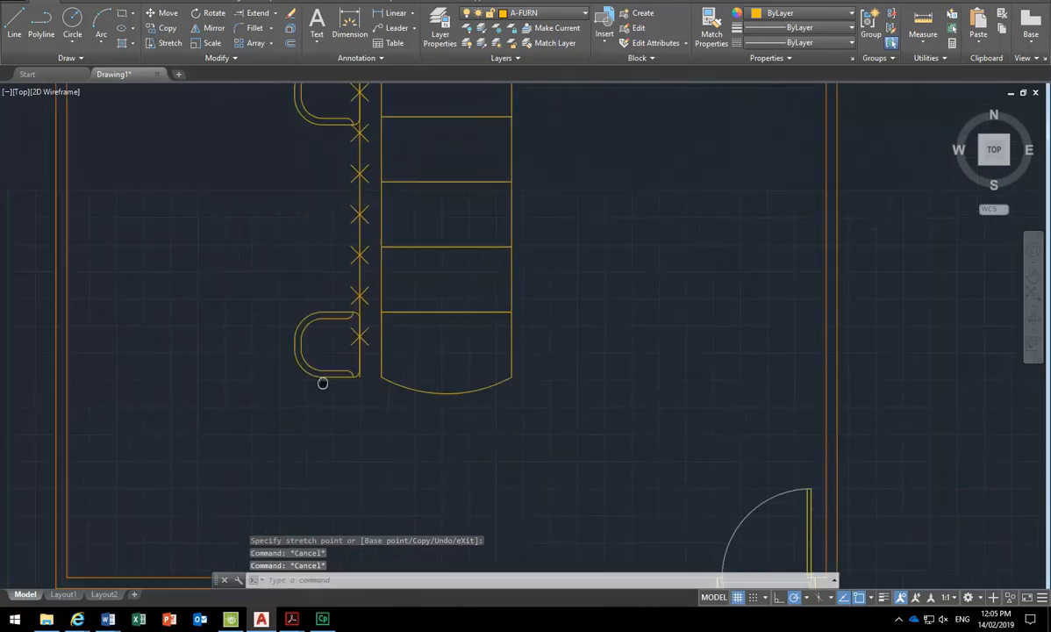
Move the bottom chair by its insertion point onto the lowest division point of the guide line
left_click(338, 346)
scroll(369, 361, "up", 5)
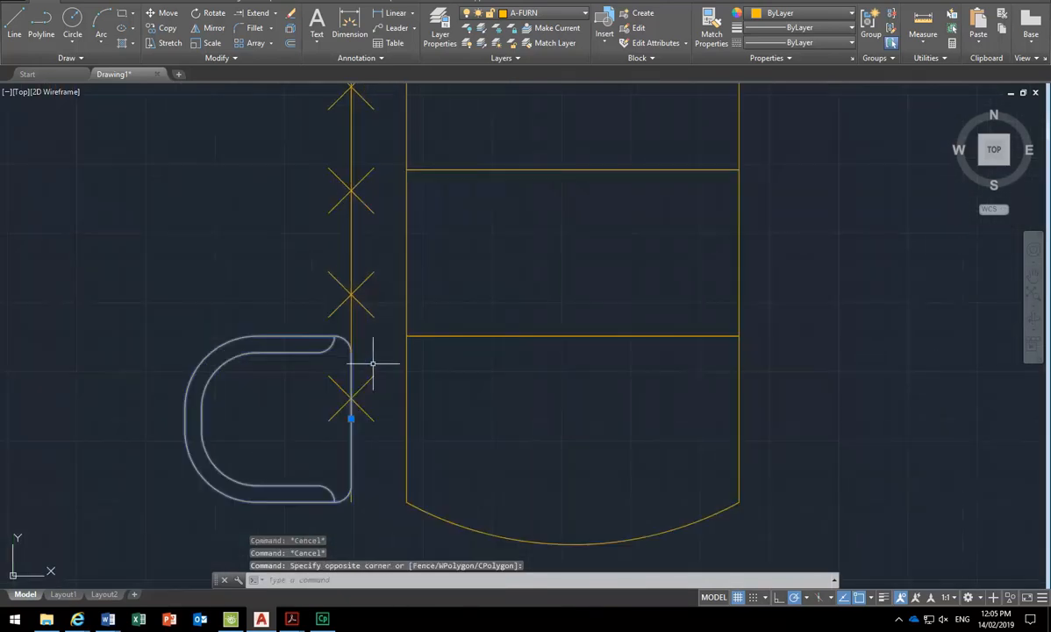
left_click(350, 418)
scroll(342, 429, "down", 5)
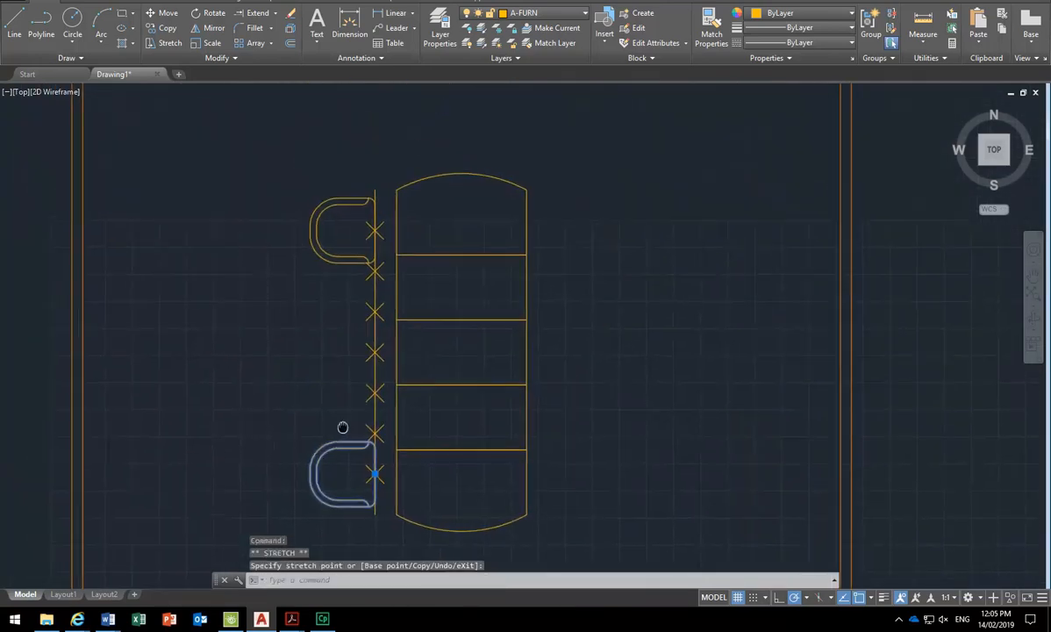
key("Escape")
key("Escape")
Insert a CHAIR_BOARD block on the fifth division point down the guide line
scroll(410, 375, "up", 3)
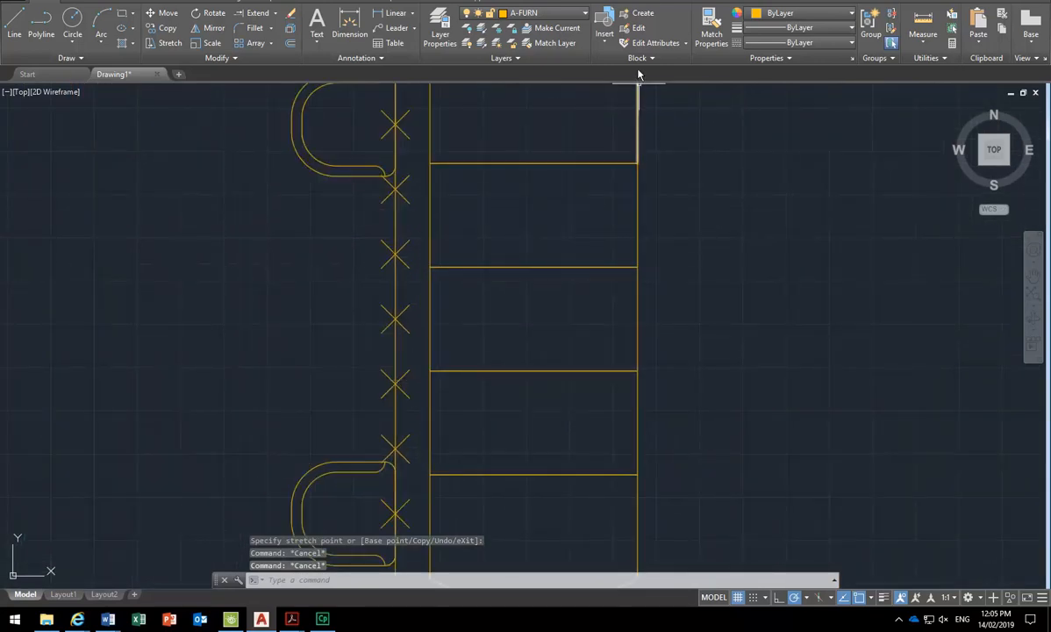
left_click(605, 35)
left_click(631, 136)
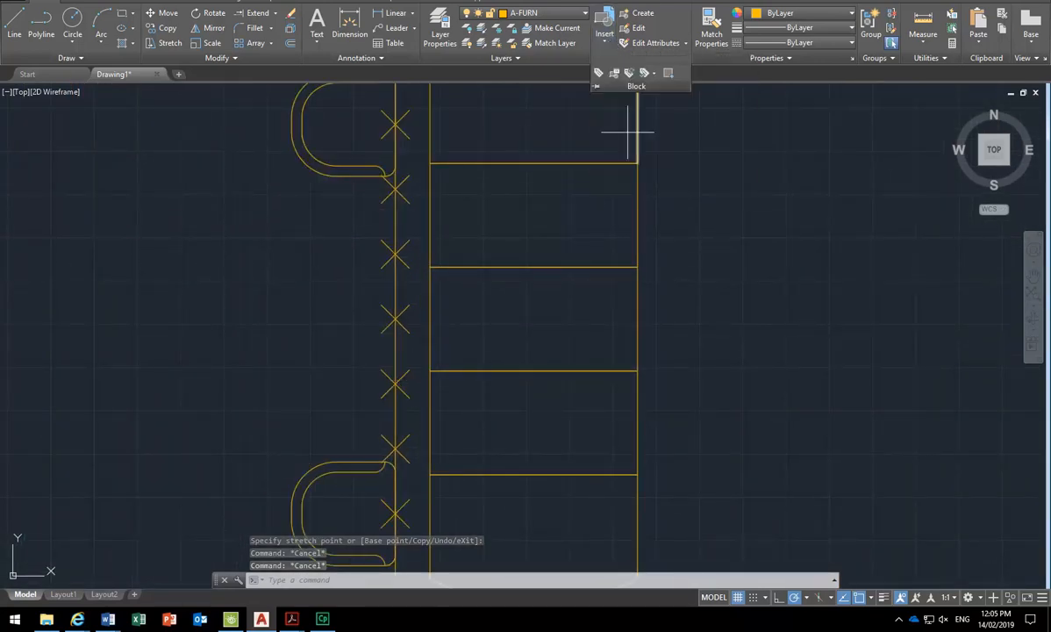
middle_click_drag(280, 421, 299, 401)
left_click(414, 362)
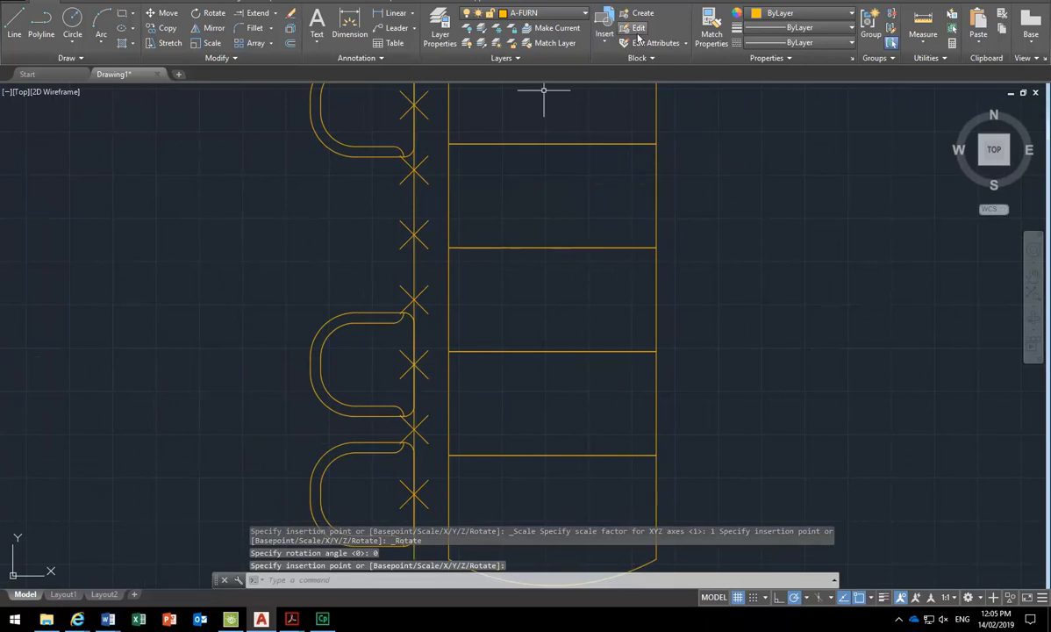
Insert a CHAIR_BOARD block on the third division point down the guide line
left_click(604, 35)
left_click(630, 142)
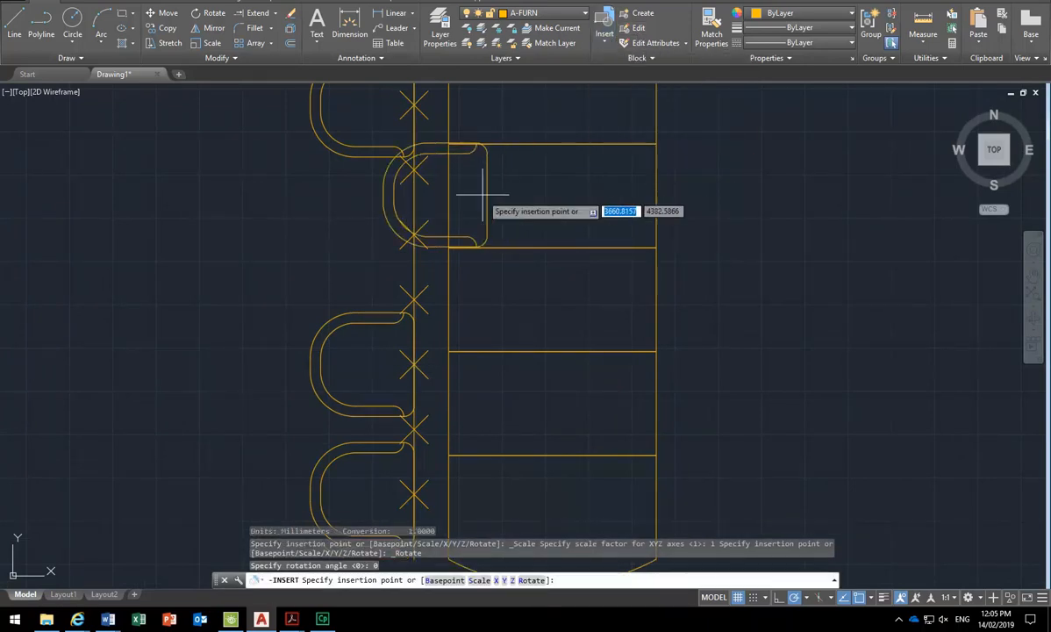
left_click(412, 235)
scroll(352, 235, "down", 5)
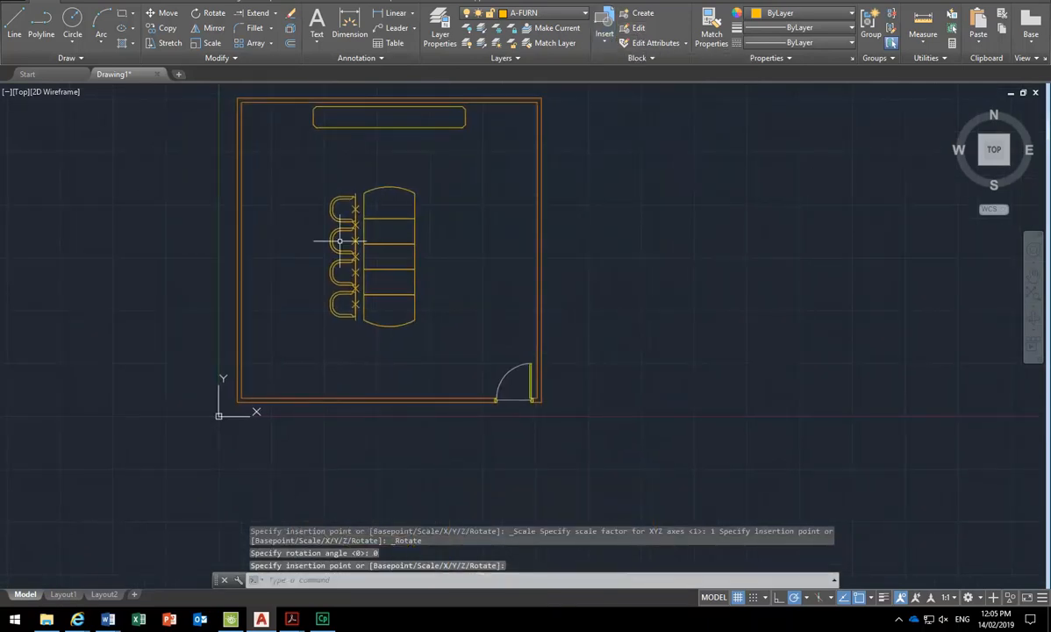
scroll(344, 234, "up", 2)
key("Escape")
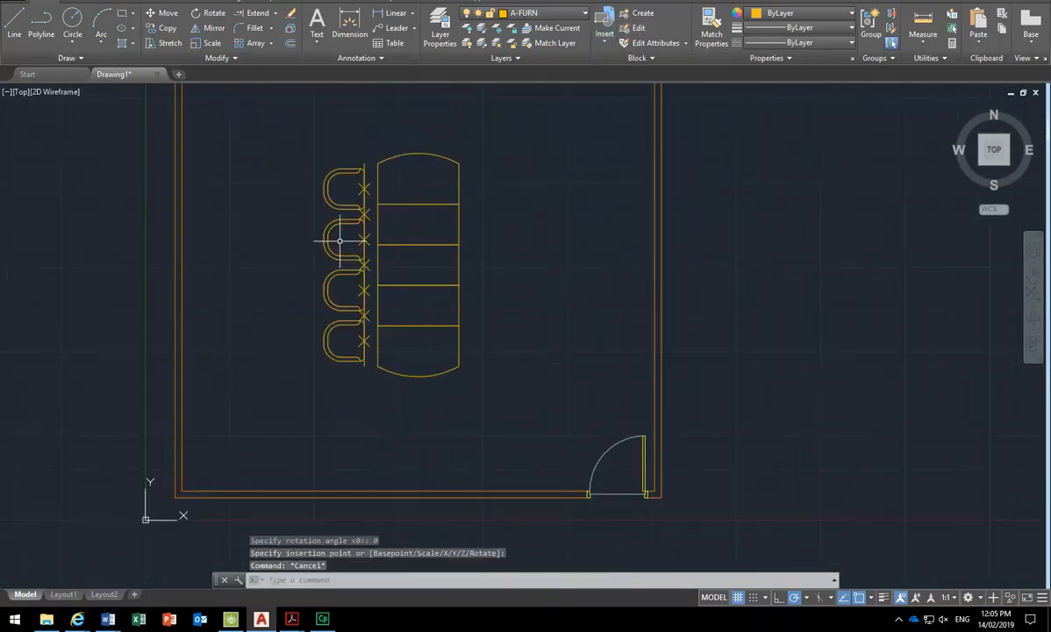
left_click(345, 143)
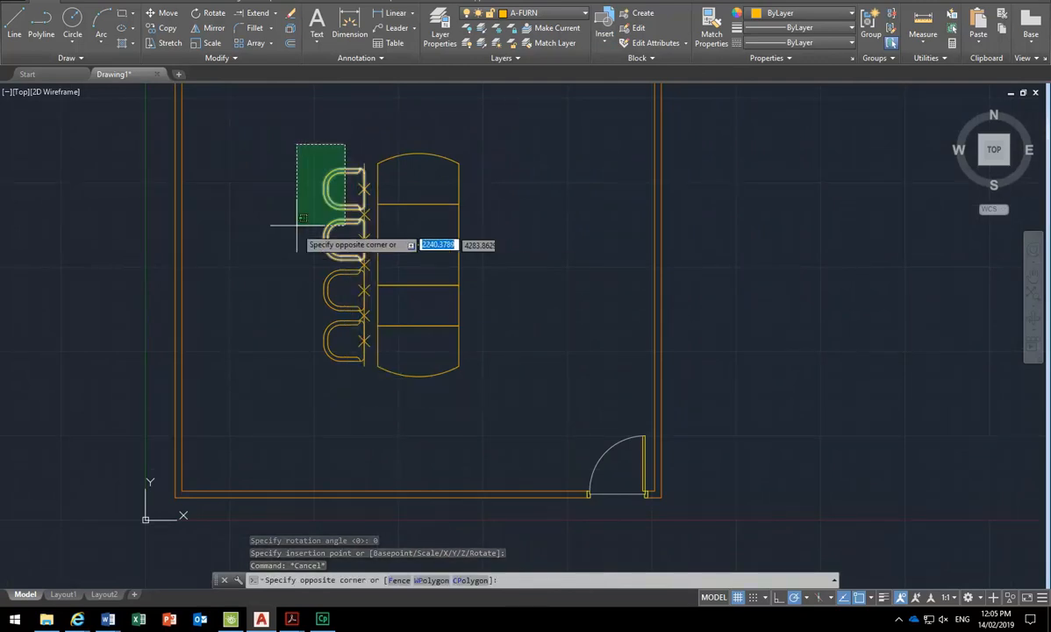
key("Escape")
key("Escape")
Erase the vertical guide line and its division points between the chairs and the meeting table
scroll(370, 206, "up", 3)
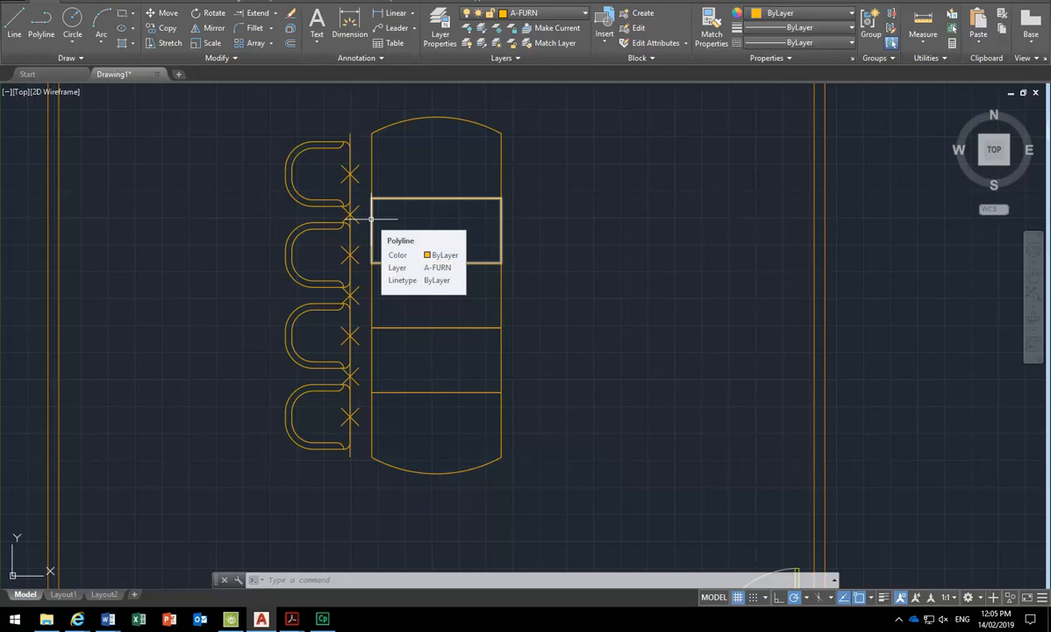
left_click(330, 111)
left_click(369, 482)
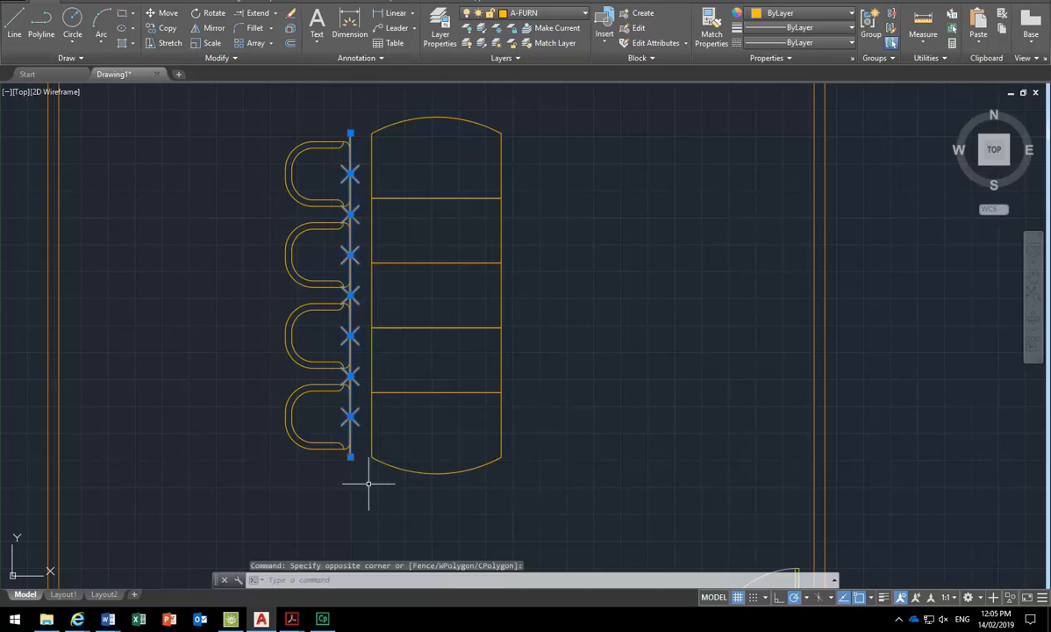
left_click(328, 113)
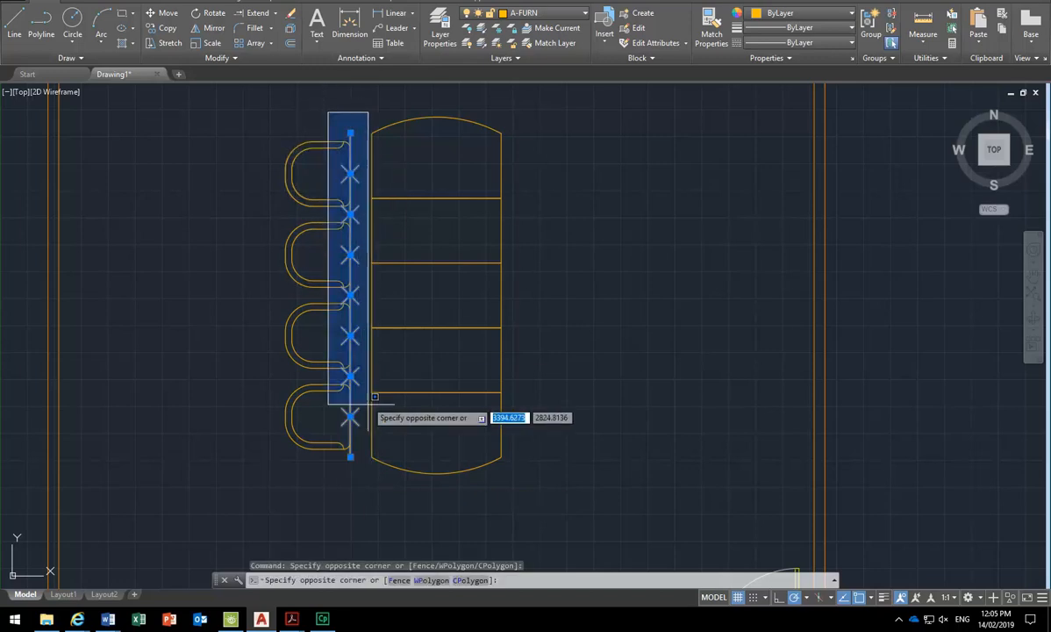
left_click(372, 479)
key("Delete")
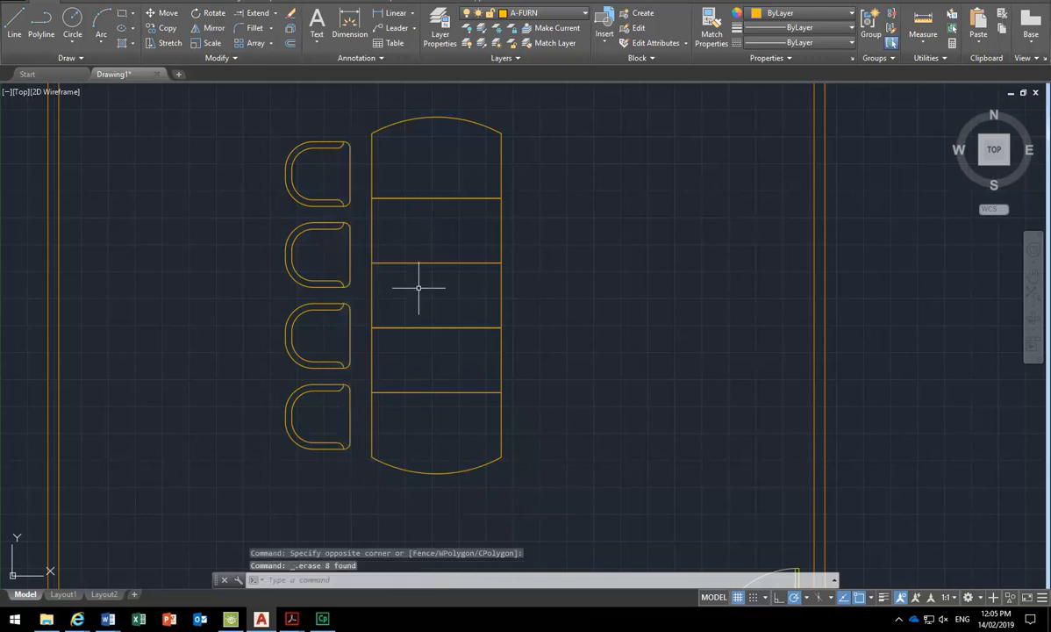
Mirror the four chairs about the meeting table's vertical centreline, keeping the source chairs
left_click(257, 114)
left_click(358, 481)
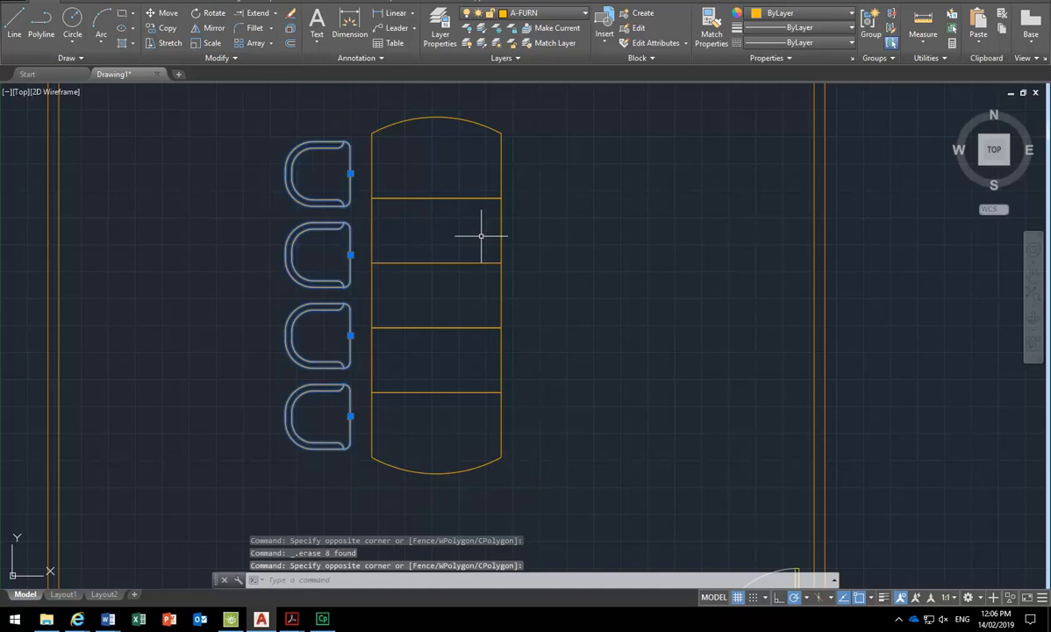
left_click(209, 28)
left_click(447, 116)
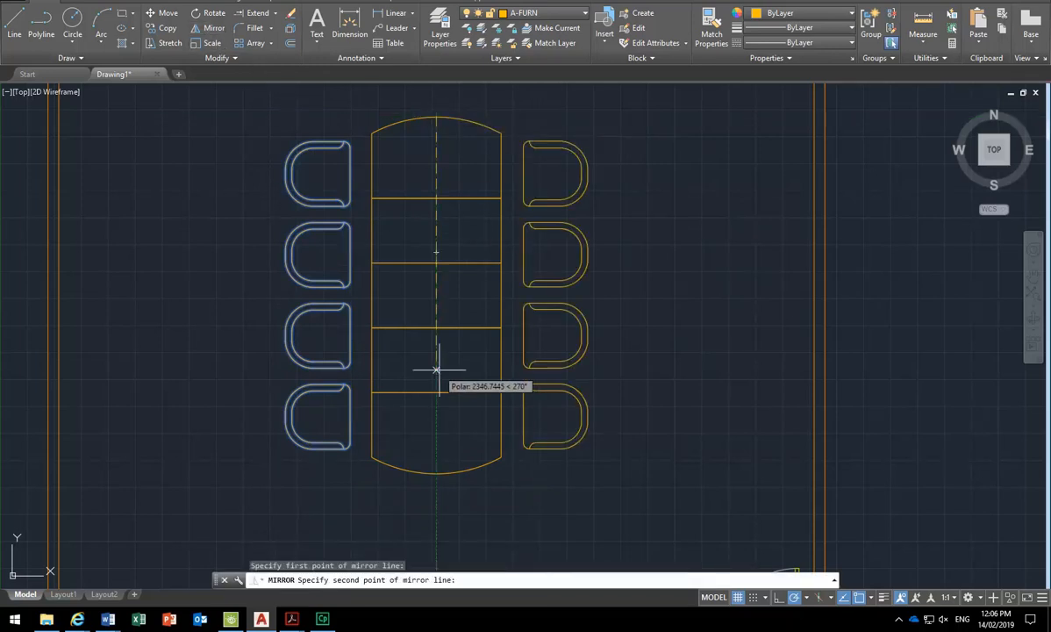
left_click(436, 465)
right_click(433, 406)
left_click(448, 414)
Examine the table and chair arrangement in the room and the wall area beside the door
scroll(430, 430, "down", 5)
scroll(452, 422, "up", 5)
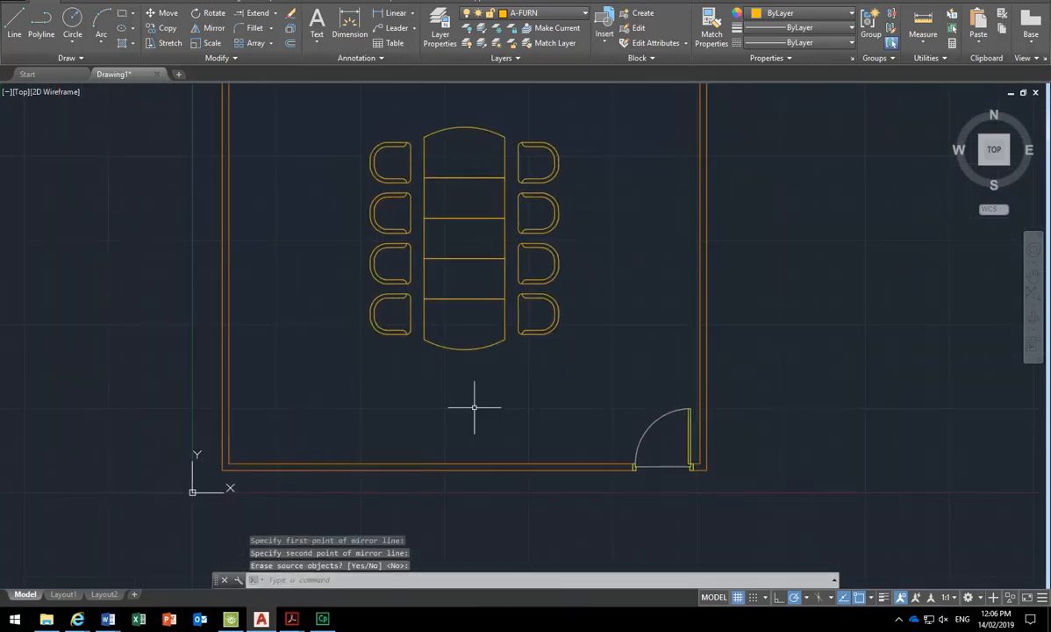
middle_click_drag(464, 356, 465, 453)
mouse_move(469, 300)
middle_mouse_down()
mouse_move(469, 199)
mouse_move(481, 375)
mouse_move(474, 227)
middle_mouse_up()
middle_click_drag(628, 442, 572, 378)
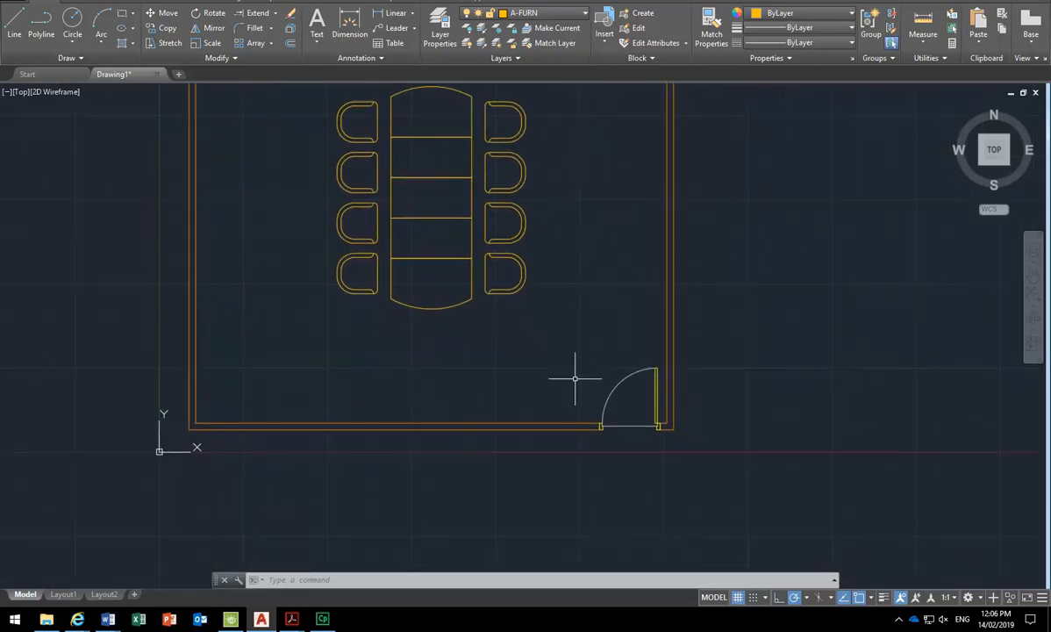
scroll(575, 379, "up", 2)
scroll(526, 351, "up", 2)
middle_click_drag(521, 352, 450, 354)
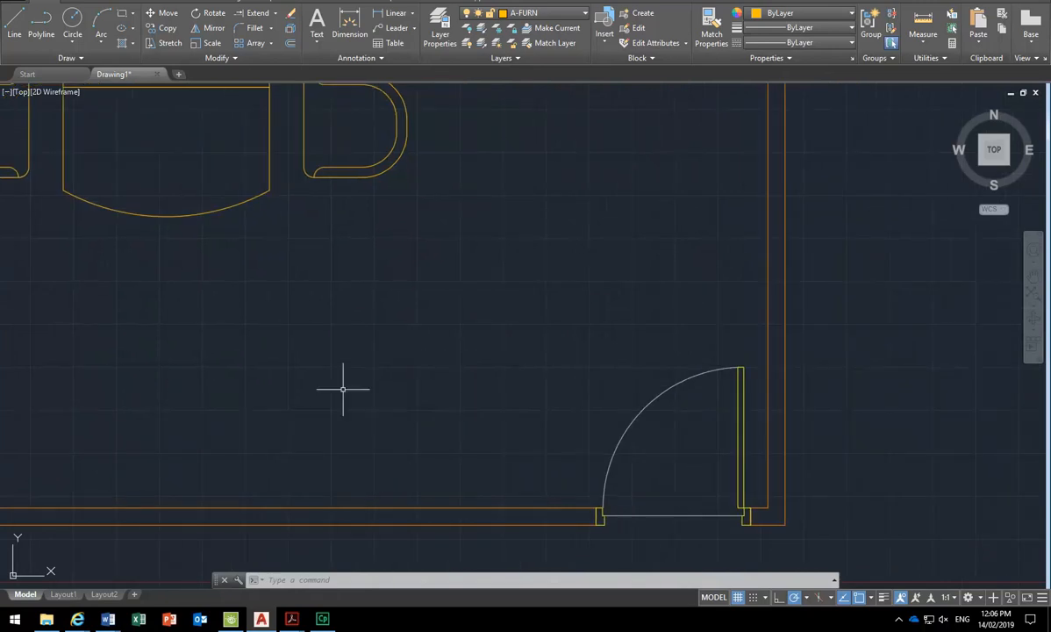
scroll(318, 343, "down", 4)
middle_click_drag(316, 342, 483, 490)
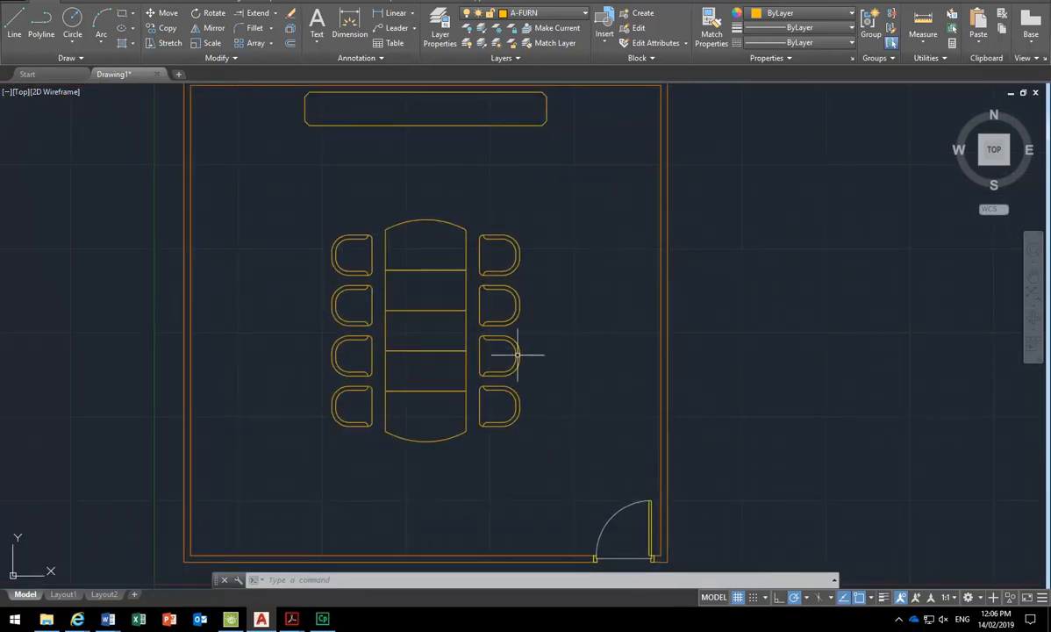
middle_click_drag(517, 355, 500, 281)
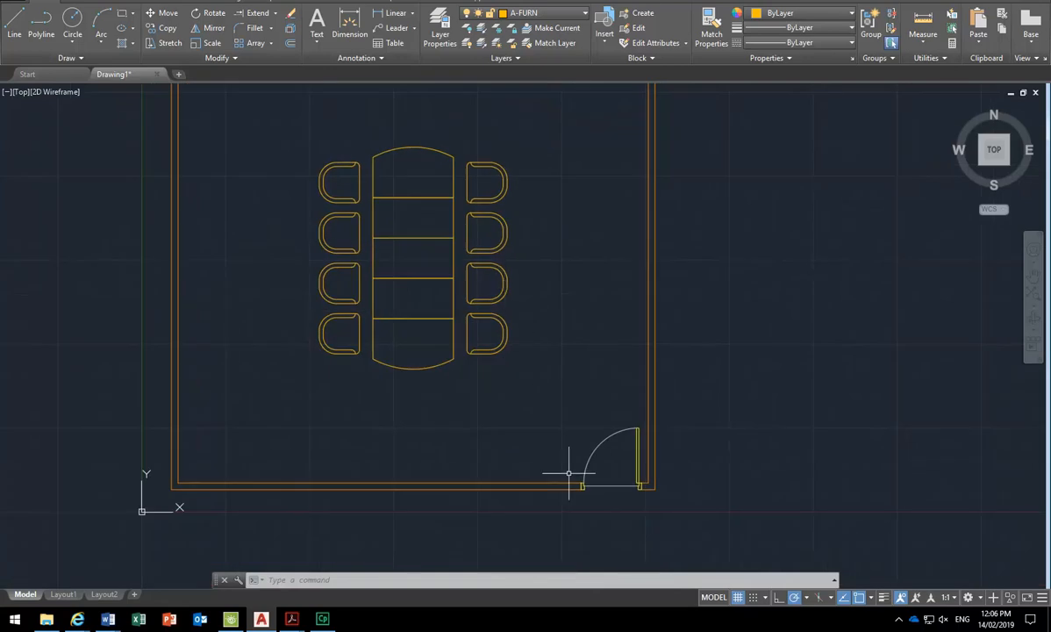
Make A-WALL the current layer for the walls beside the door
middle_click_drag(561, 476, 541, 442)
scroll(541, 442, "up", 2)
scroll(492, 367, "up", 5)
scroll(492, 367, "down", 2)
middle_click_drag(492, 367, 455, 377)
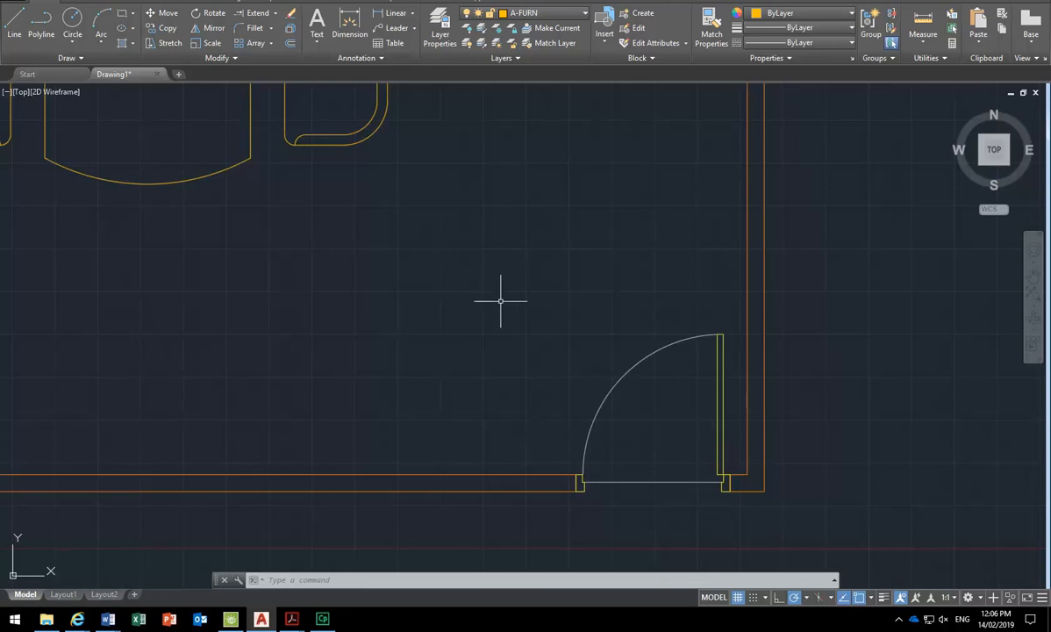
left_click(555, 15)
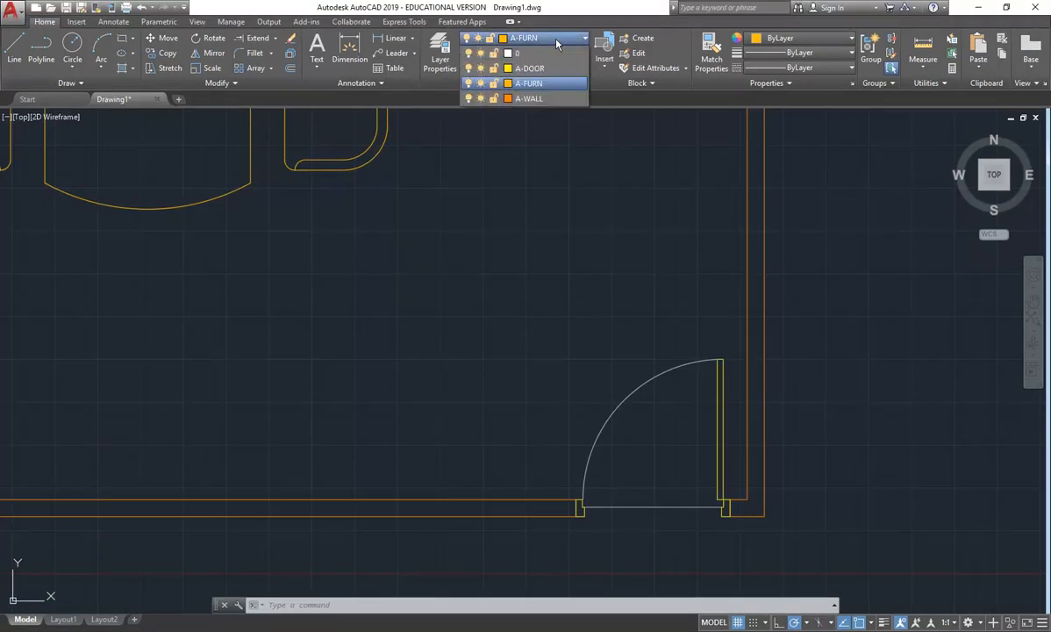
left_click(529, 98)
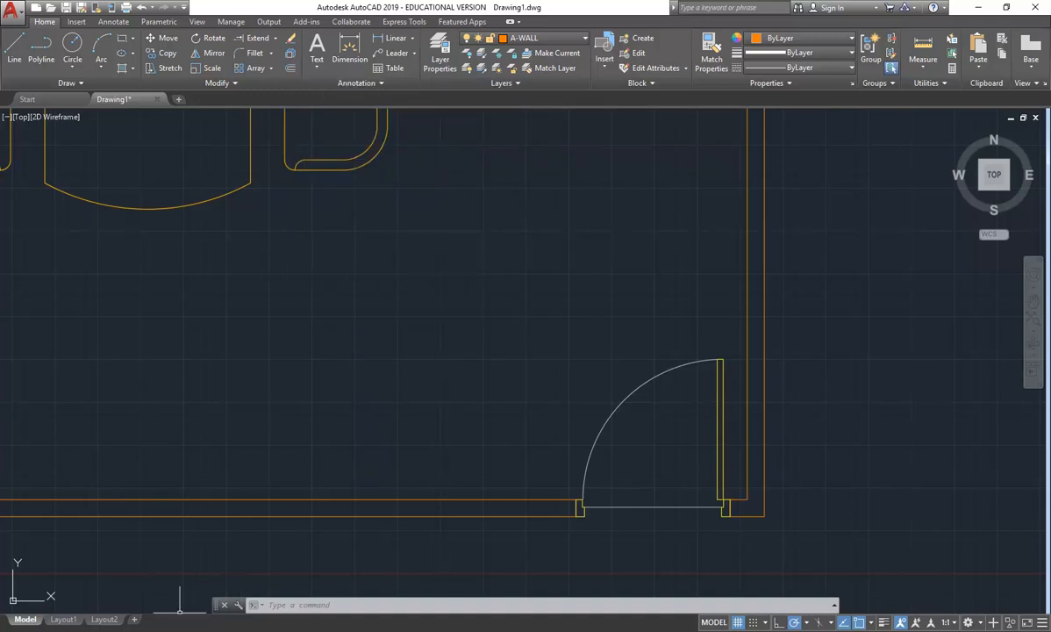
Consult the exercise instructions in the browser, view the boardroom plan in Adobe Acrobat Reader, and return to AutoCAD
mouse_move(75, 619)
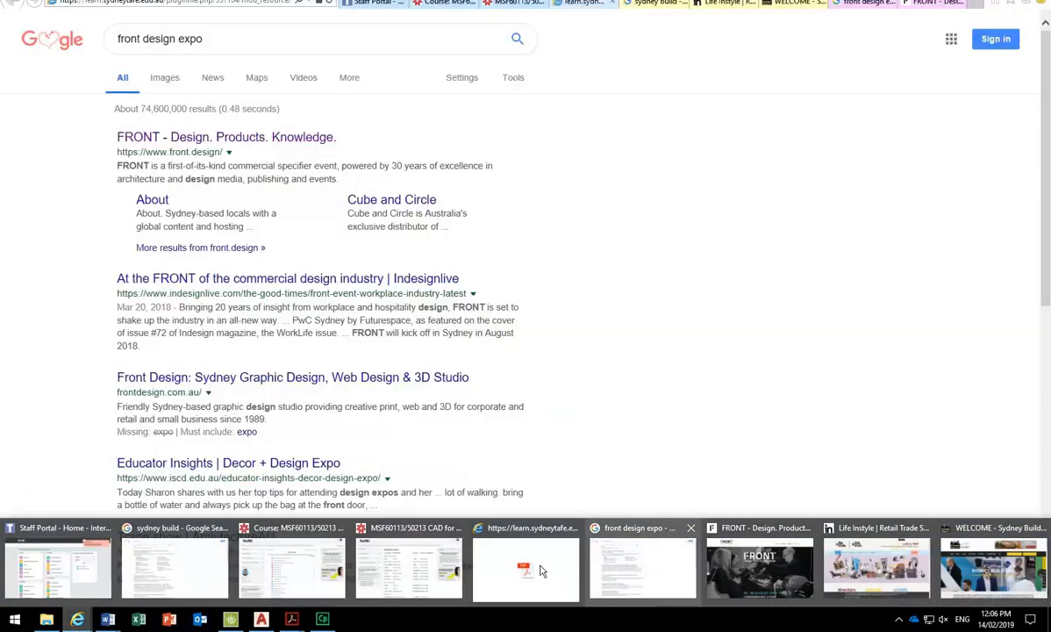
left_click(509, 571)
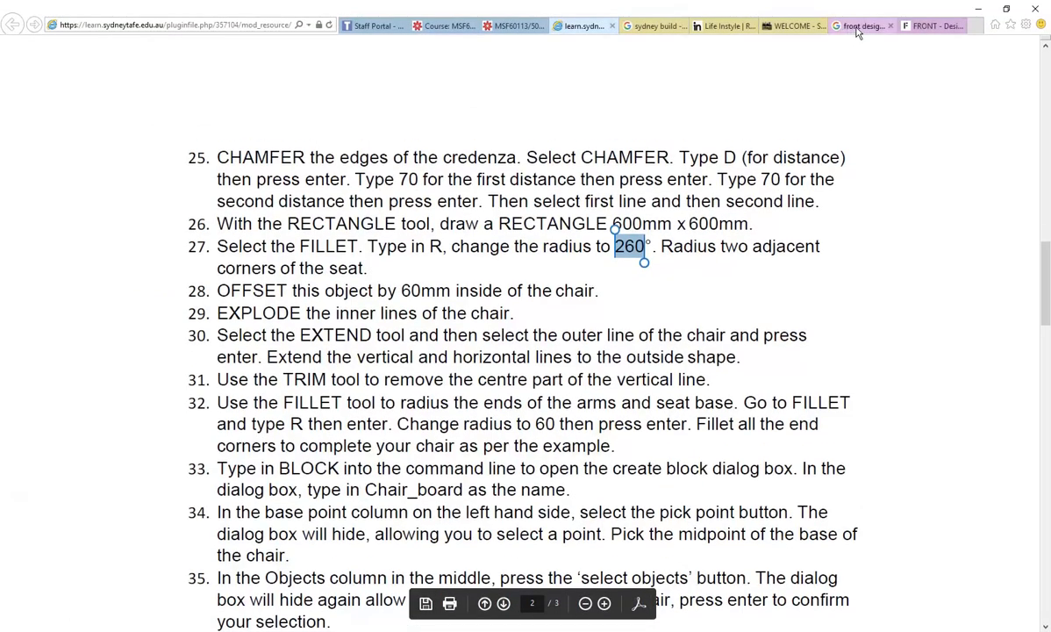
left_click(979, 10)
mouse_move(290, 618)
left_click(354, 552)
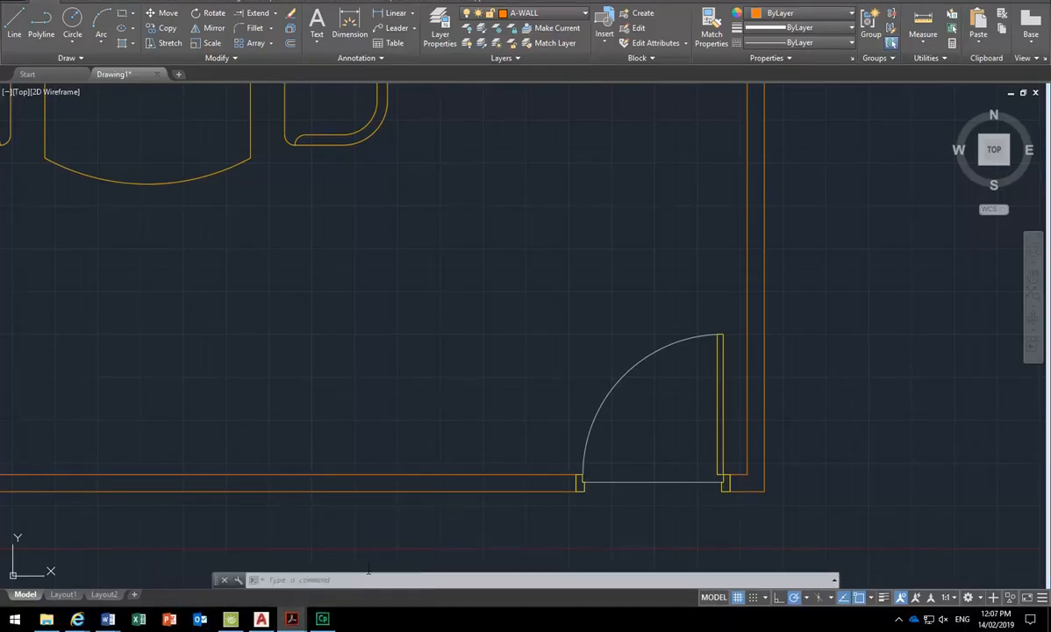
scroll(529, 362, "down", 1)
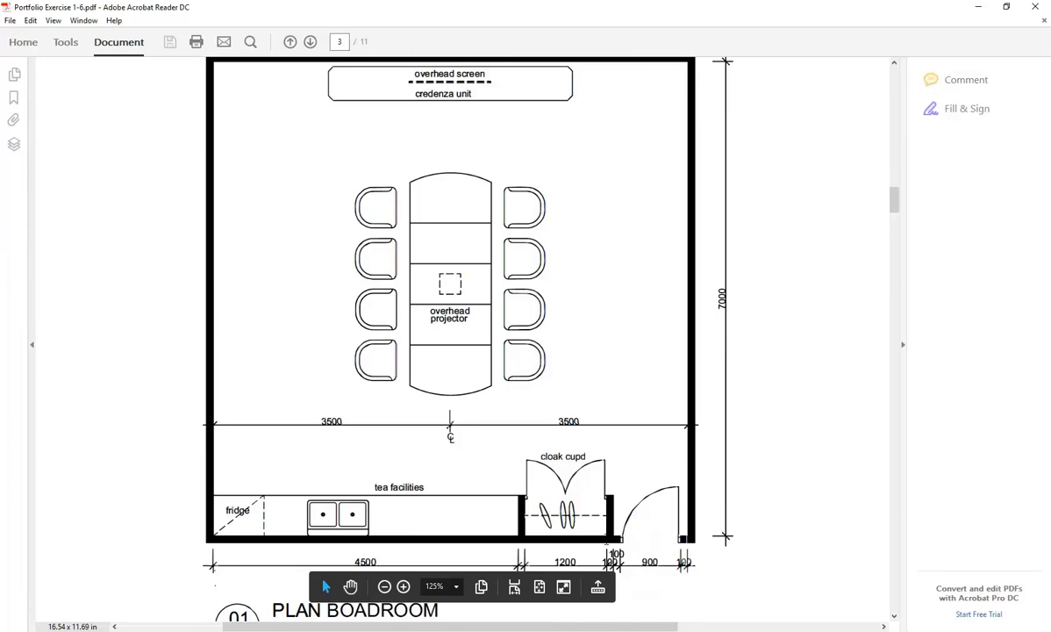
left_click(977, 7)
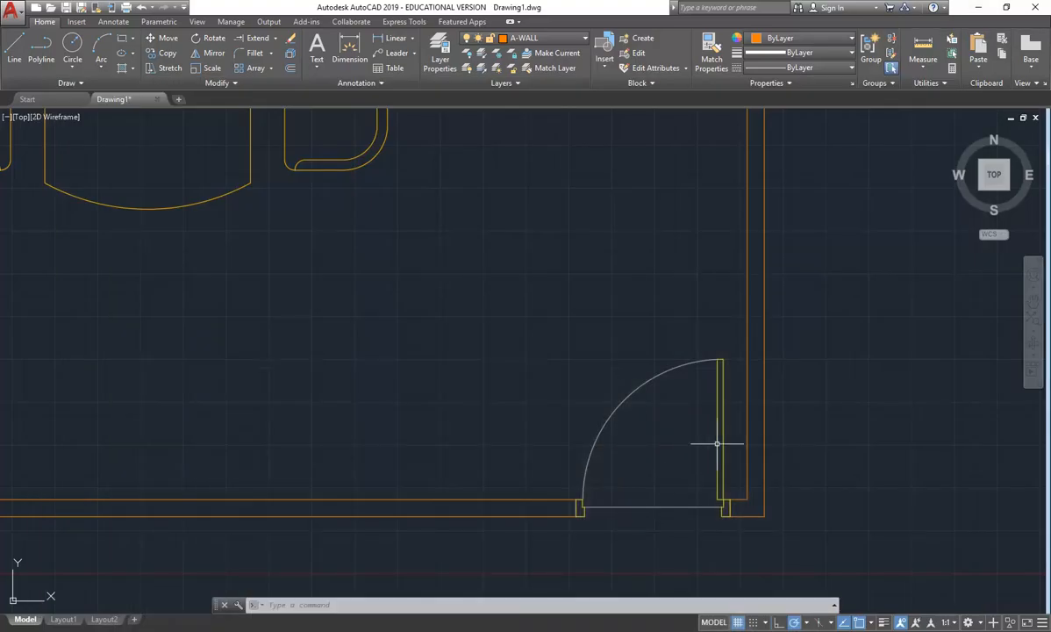
left_click(747, 413)
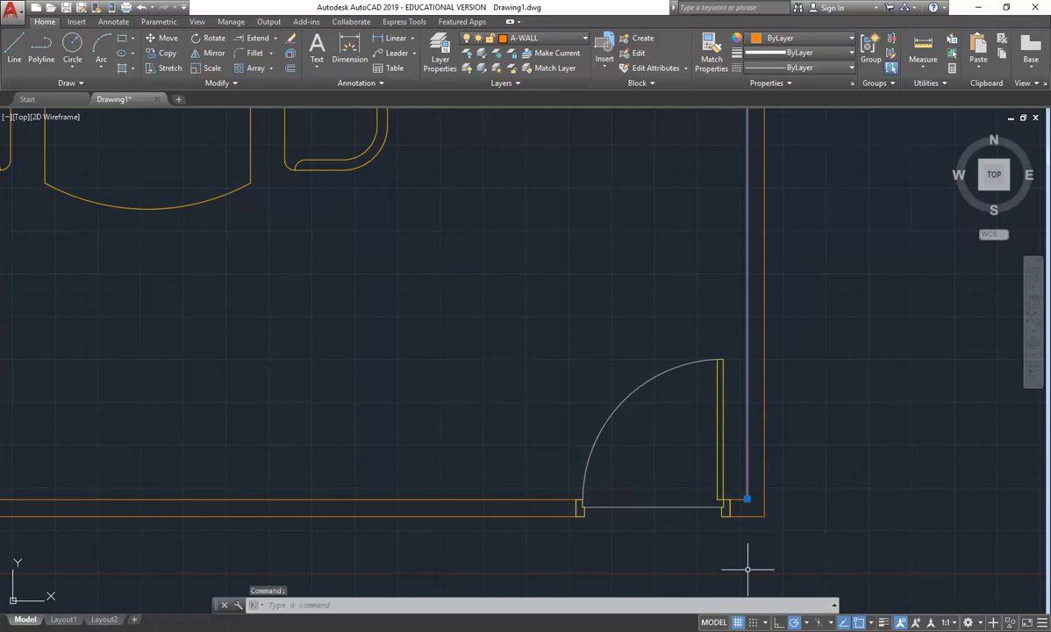
key("Escape")
key("Escape")
key("Escape")
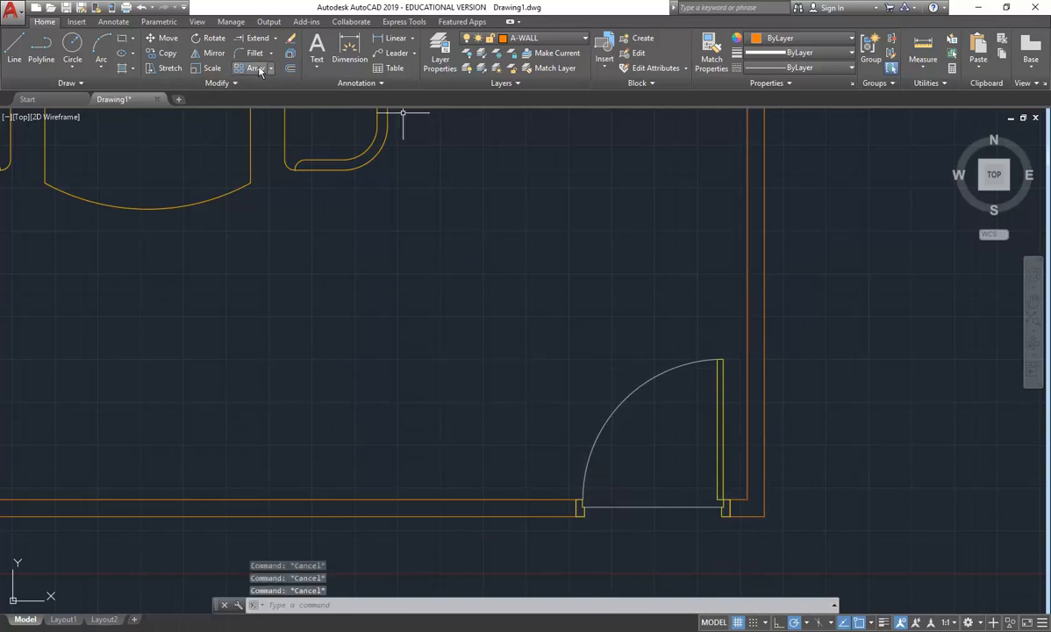
Offset the inner line of the east wall by 1100 into the room, past the door opening
left_click(291, 69)
type("1100")
key("Return")
left_click(746, 319)
left_click(480, 354)
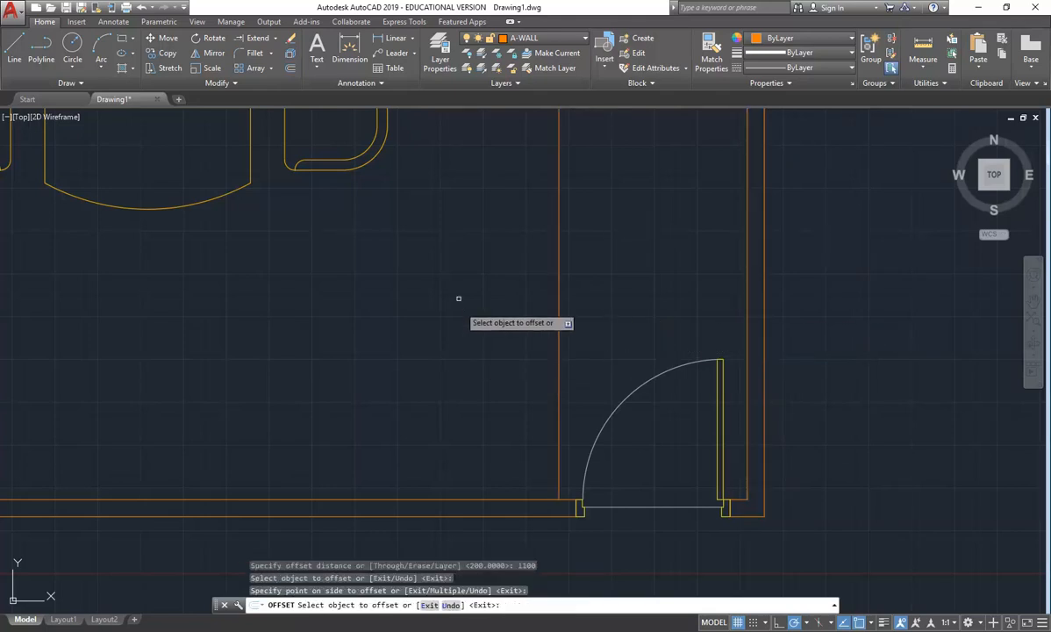
key("Return")
Offset the new wall line beside the door by 100, away from the door, to give the wall its thickness
key("Return")
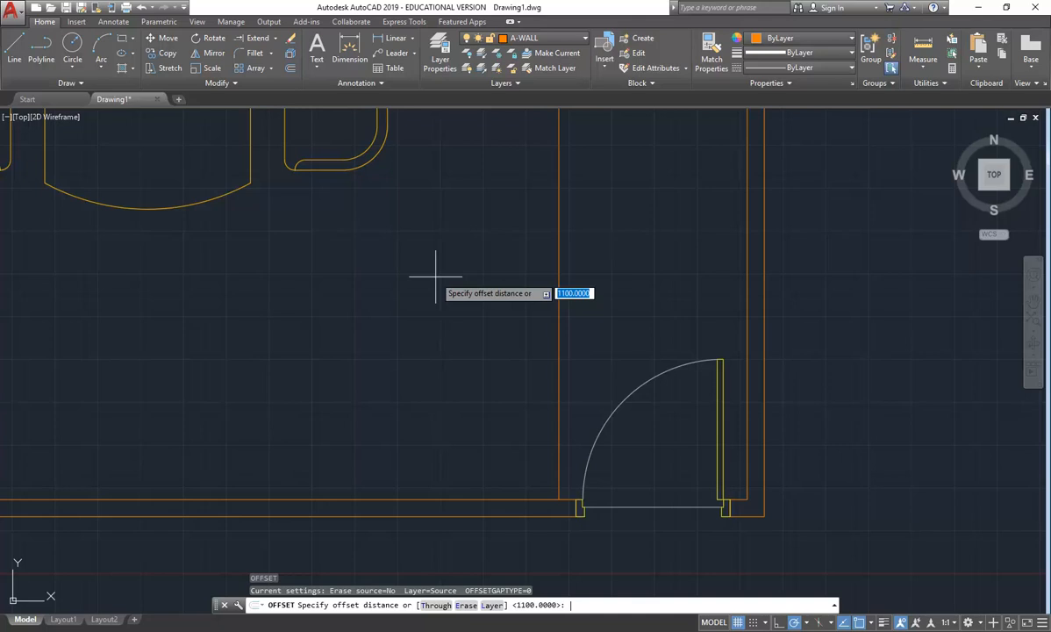
type("100")
key("Return")
left_click(559, 356)
left_click(427, 358)
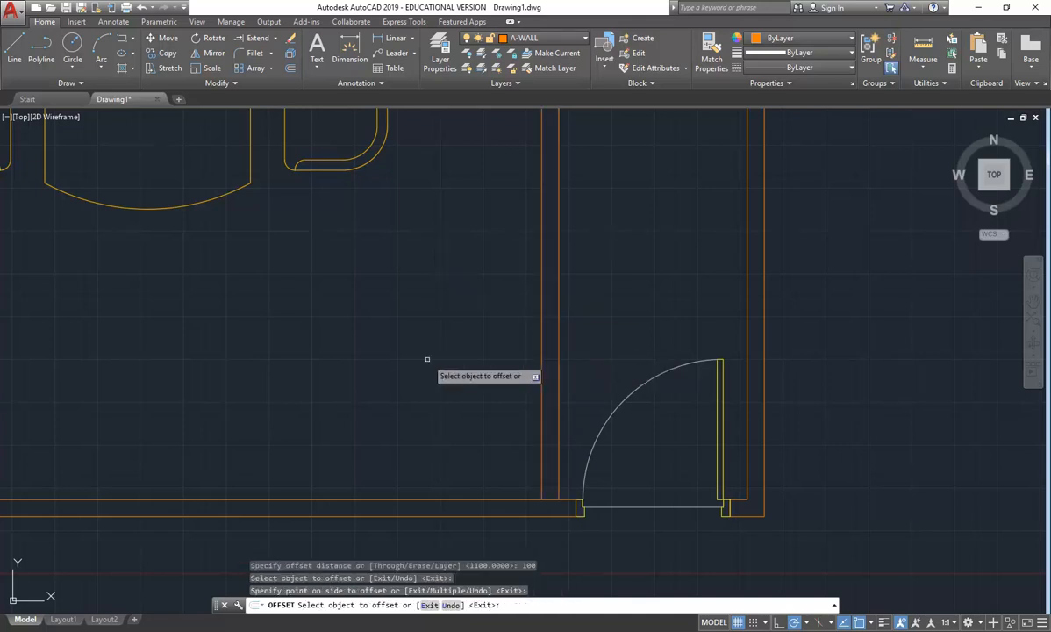
key("Return")
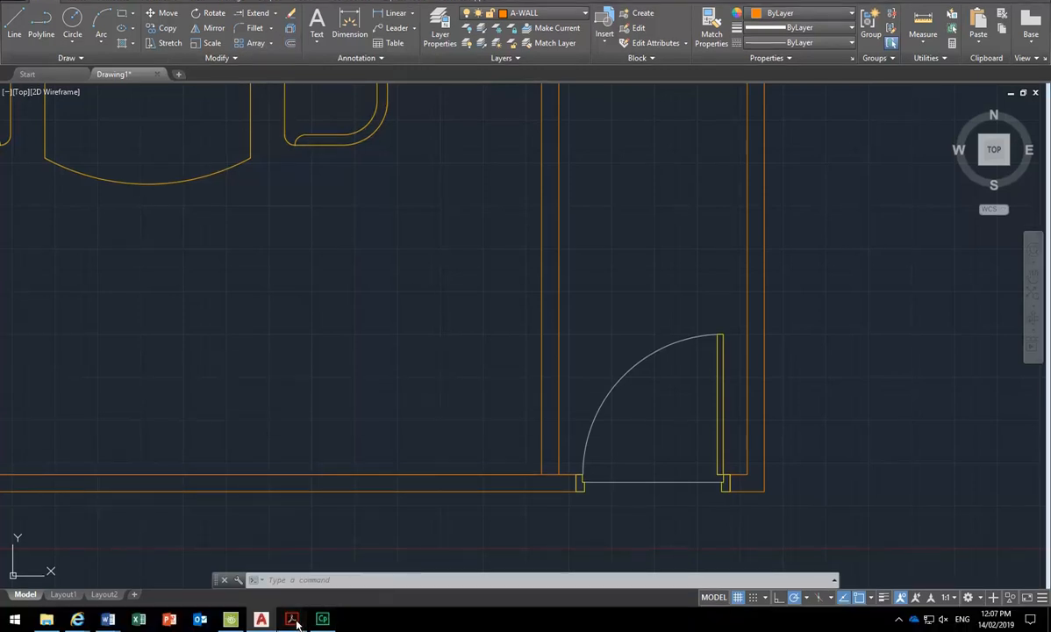
Check the cloak cupboard dimensions on the boardroom plan in Adobe Acrobat Reader and return to AutoCAD
mouse_move(295, 621)
left_click(301, 518)
scroll(301, 519, "down", 1)
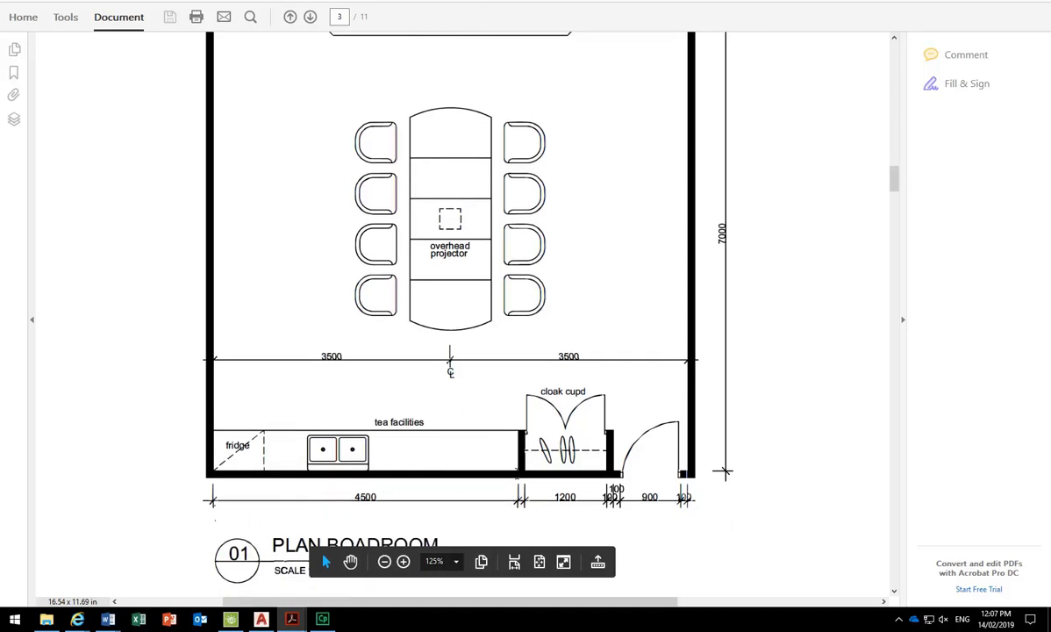
left_click(984, 7)
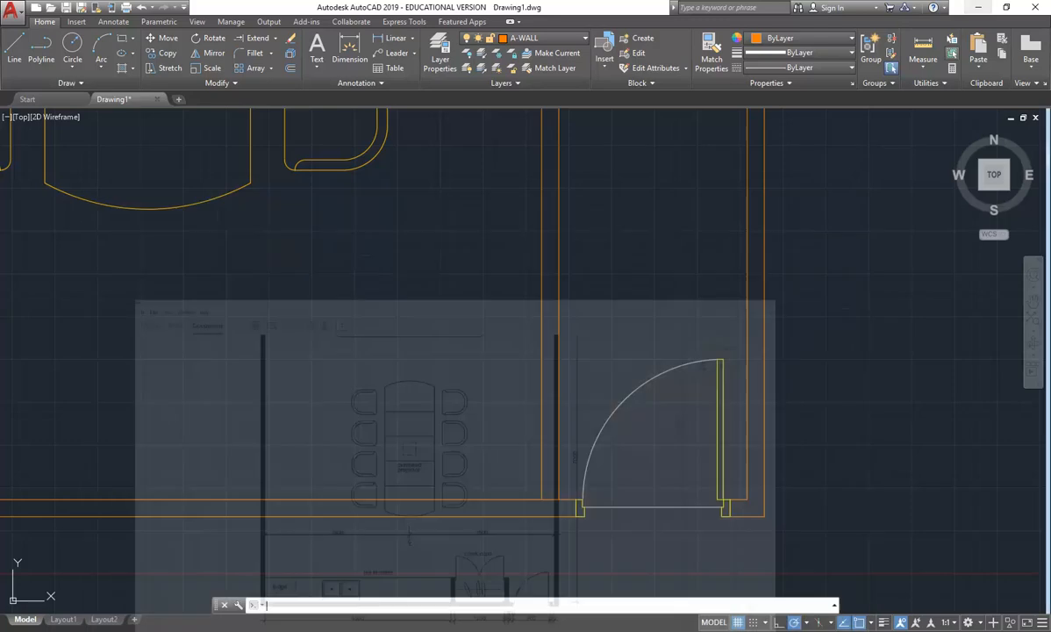
Offset the outermost line of the new wall by 1200, away from the door, for the cloak cupboard's width
type("o")
key("Return")
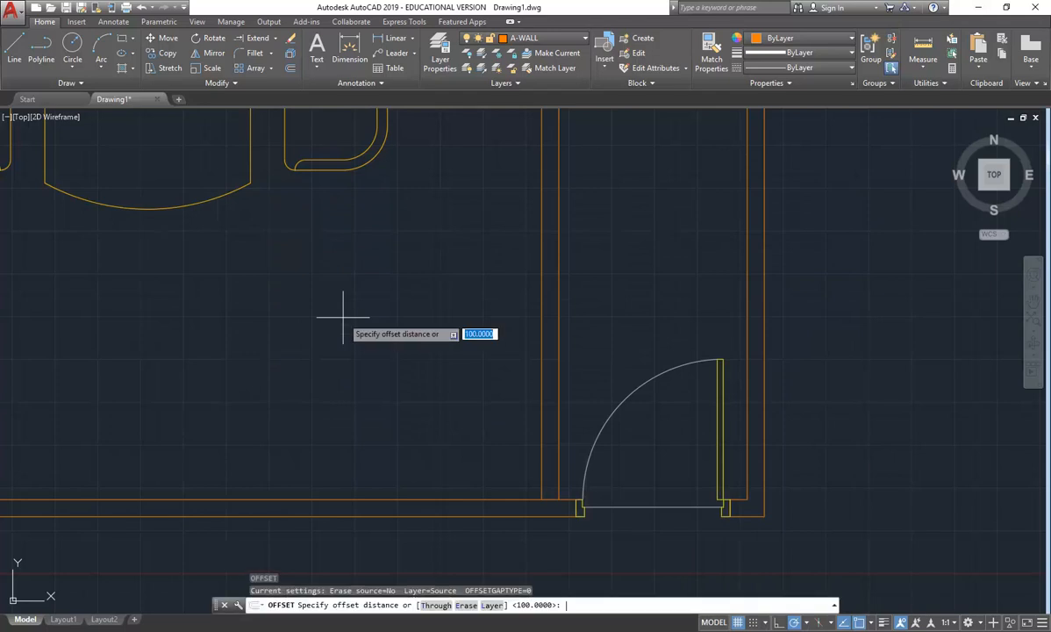
type("1200")
key("Return")
left_click(543, 429)
left_click(405, 426)
key("Return")
Offset the cloak cupboard's far wall line by 100, away from the cupboard, to form the second side wall
key("Return")
type("100")
key("Return")
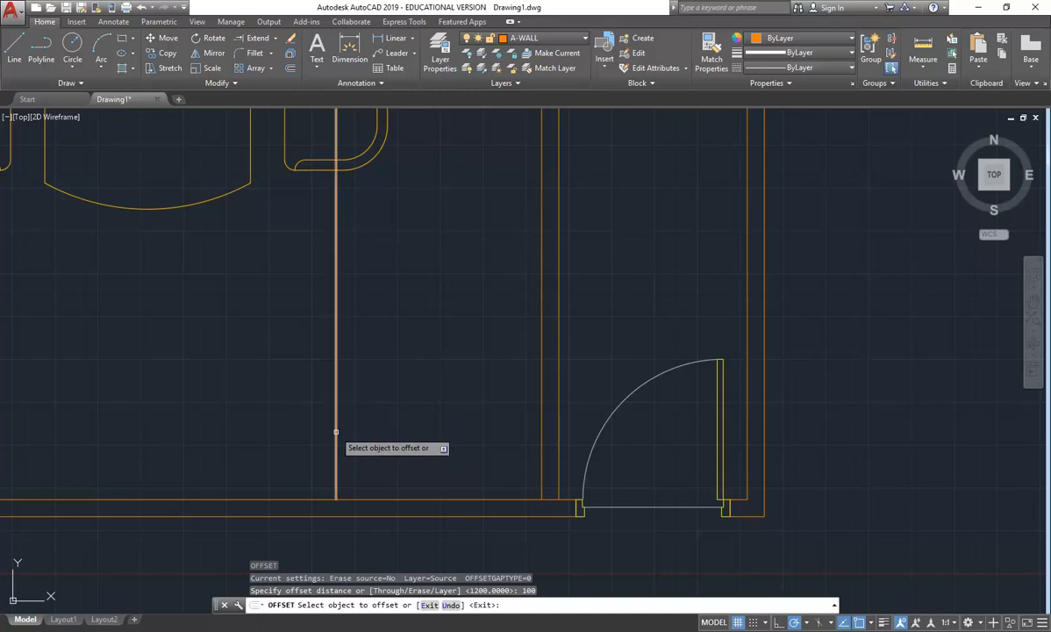
left_click(336, 432)
left_click(246, 422)
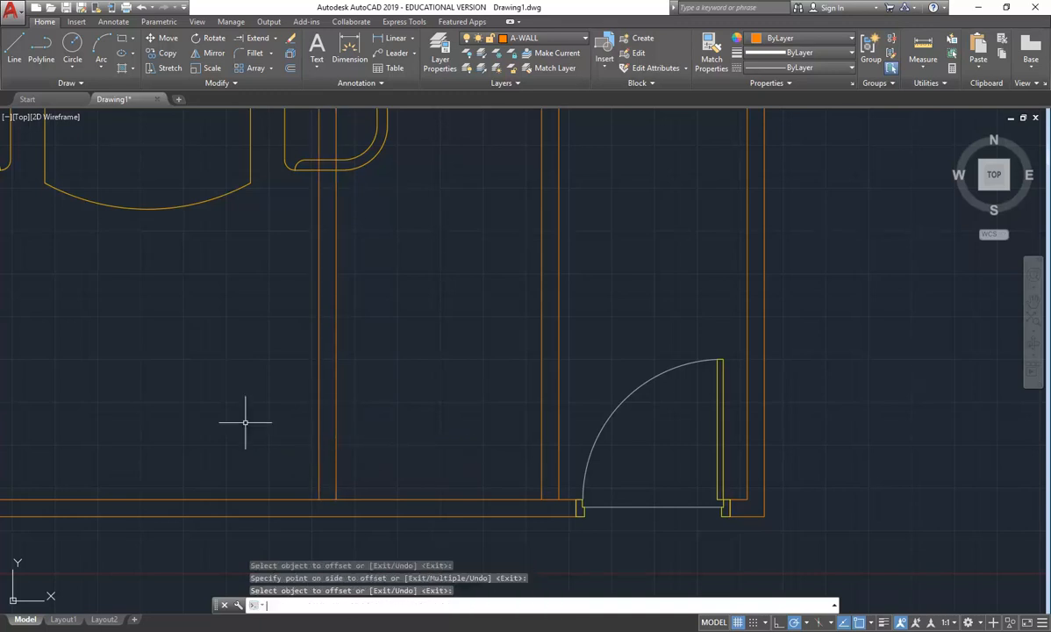
key("Return")
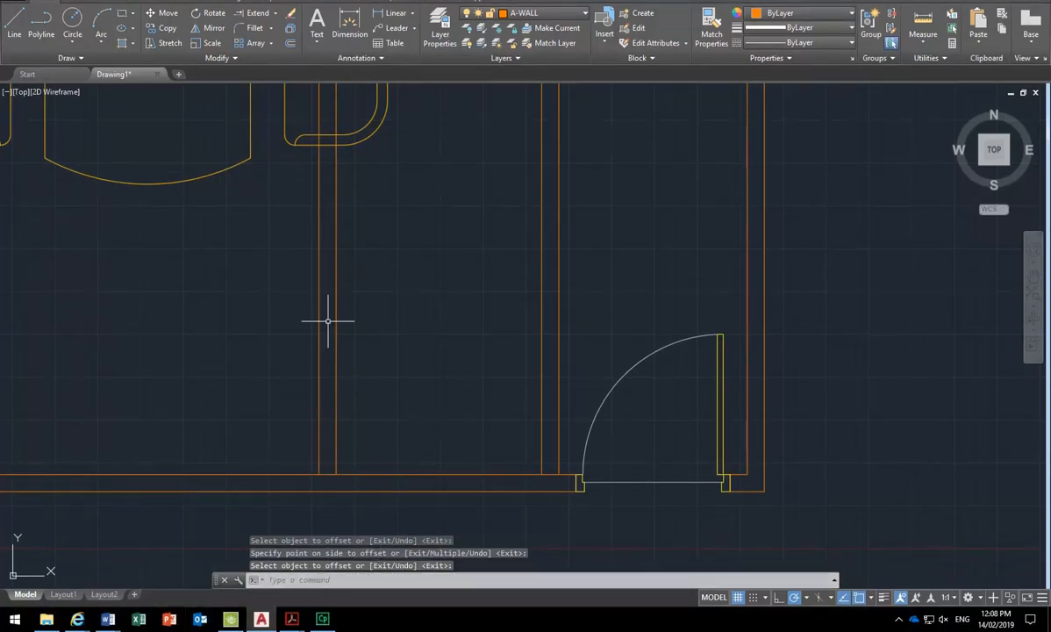
Switch to Adobe Acrobat Reader and examine the cloak cupboard and tea facilities on the boardroom plan
mouse_move(291, 618)
left_click(301, 518)
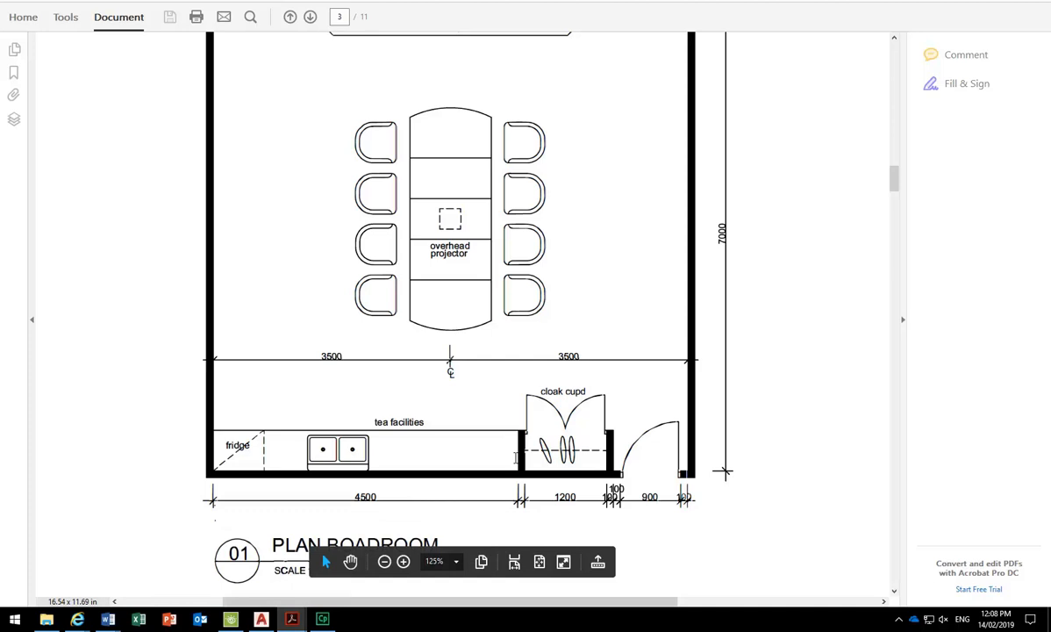
scroll(502, 345, "up", 2)
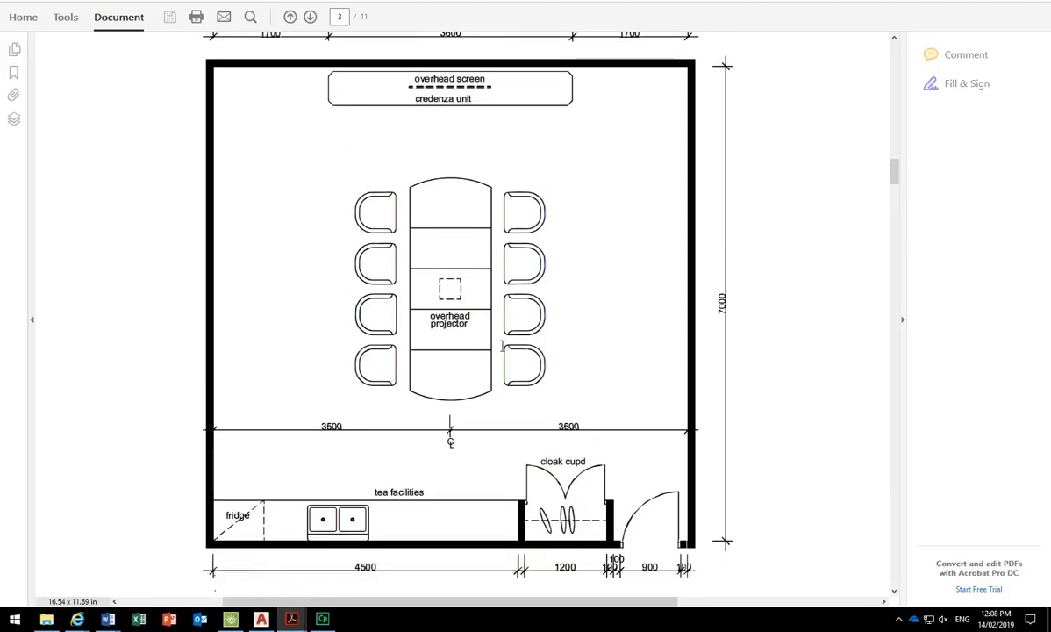
scroll(502, 344, "down", 2)
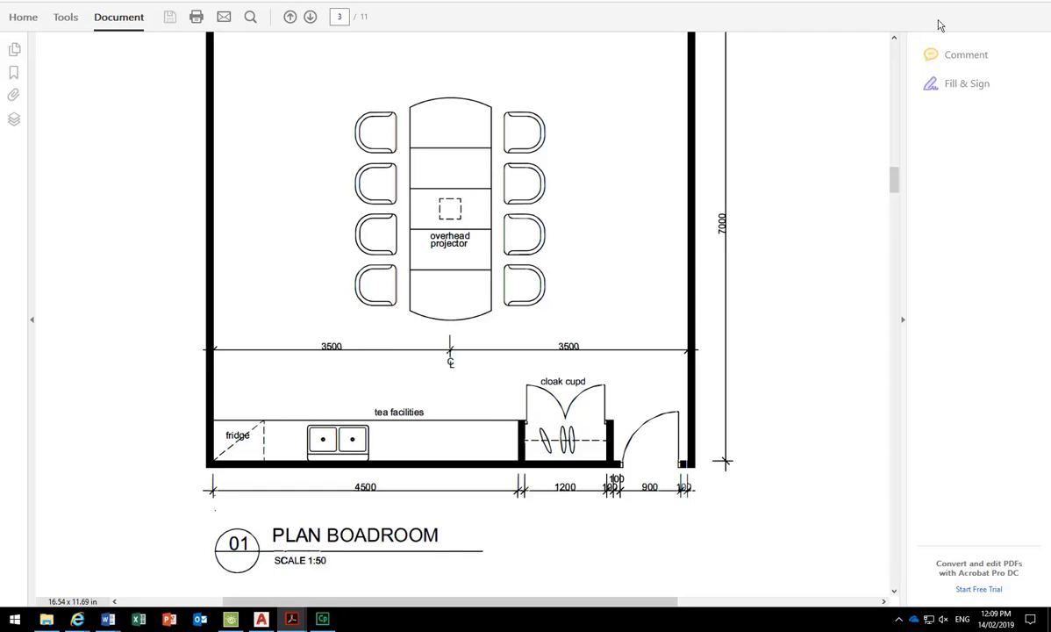
Return to AutoCAD and offset the inner line of the room's door-side wall by 600 into the room for the cupboard depth
left_click(974, 11)
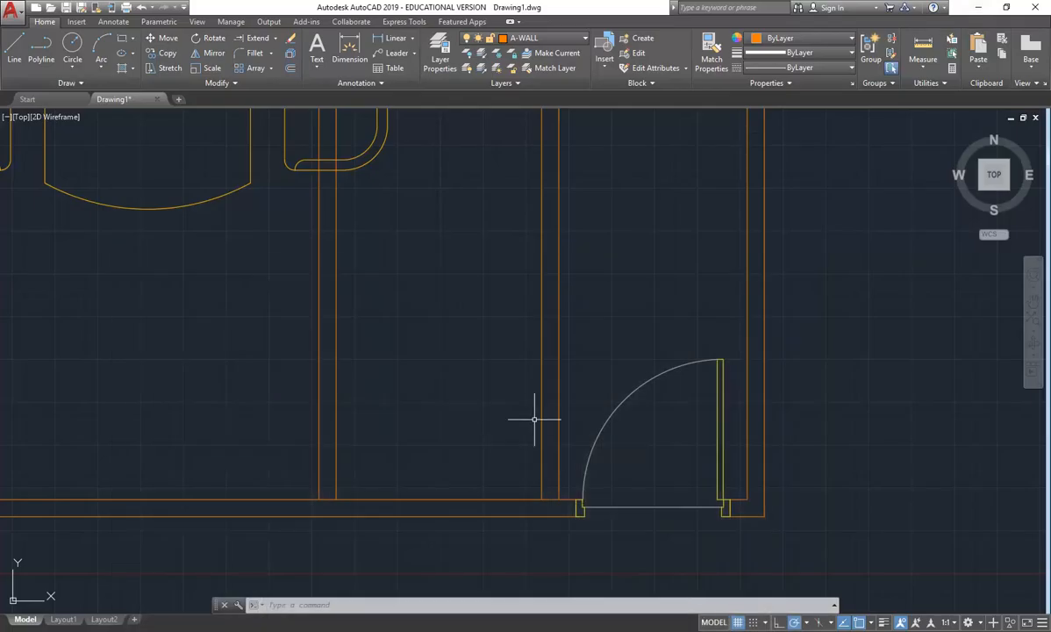
left_click(290, 69)
type("600")
key("Return")
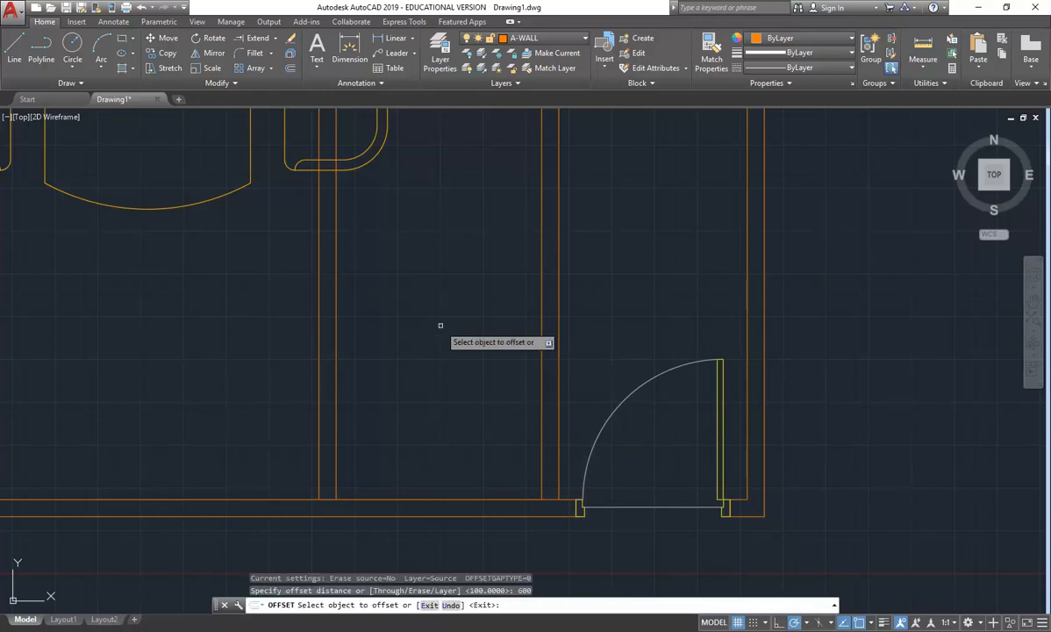
left_click(412, 498)
left_click(430, 374)
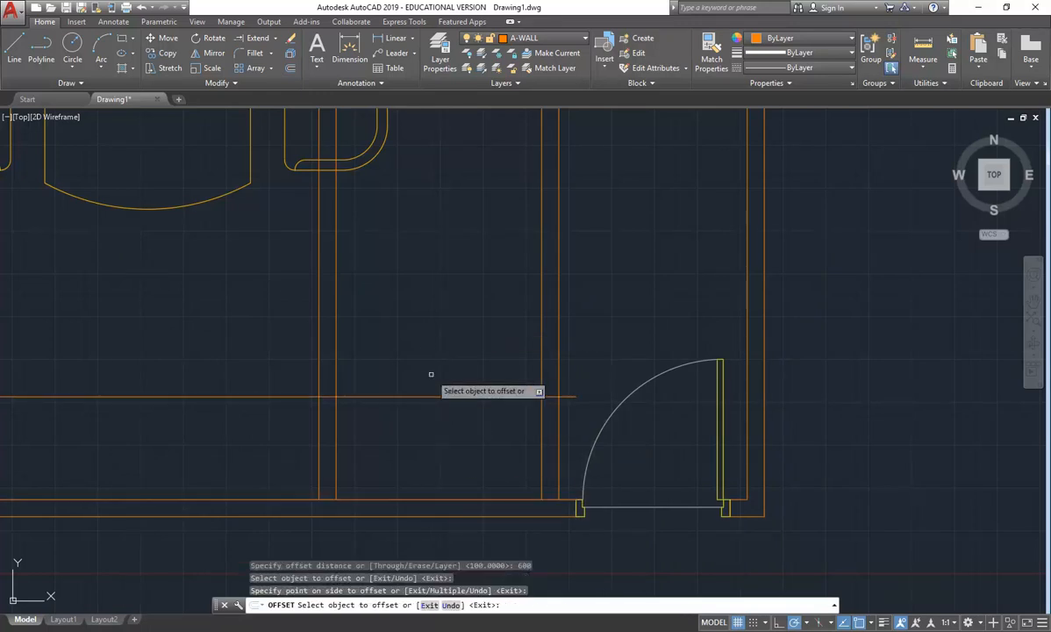
key("Return")
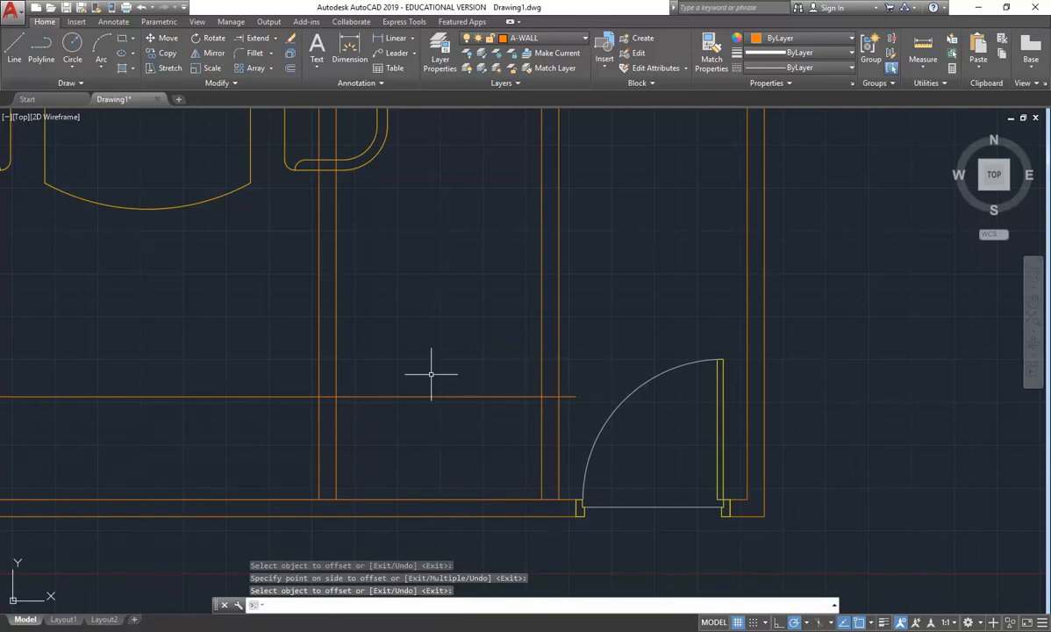
Try trimming a cupboard side wall line with all objects as cutting edges, and undo the trim
middle_click_drag(356, 319, 386, 434)
scroll(366, 355, "down", 3)
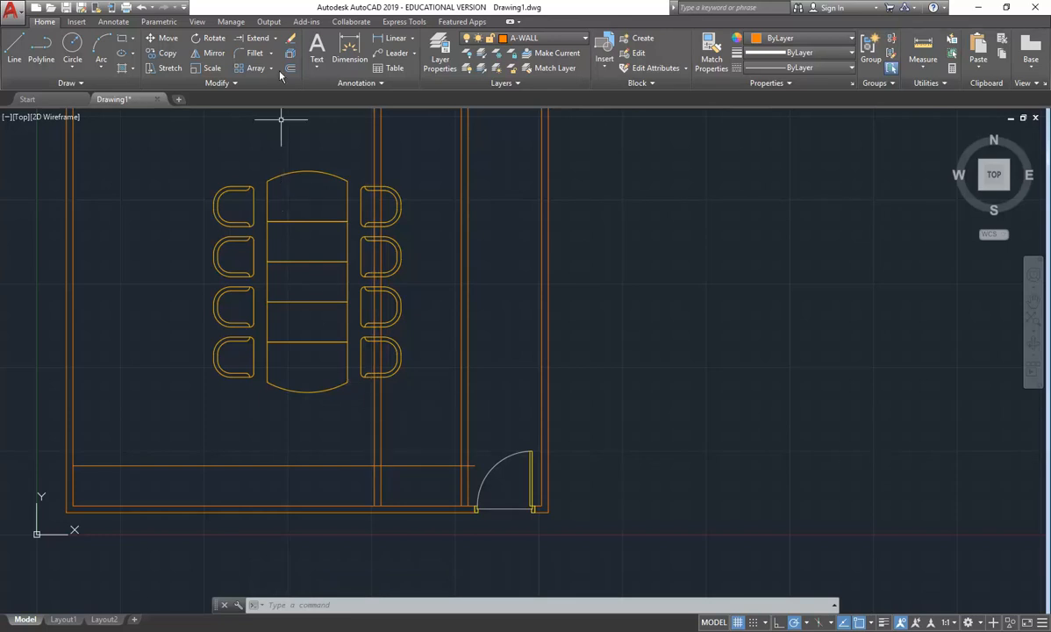
left_click(276, 39)
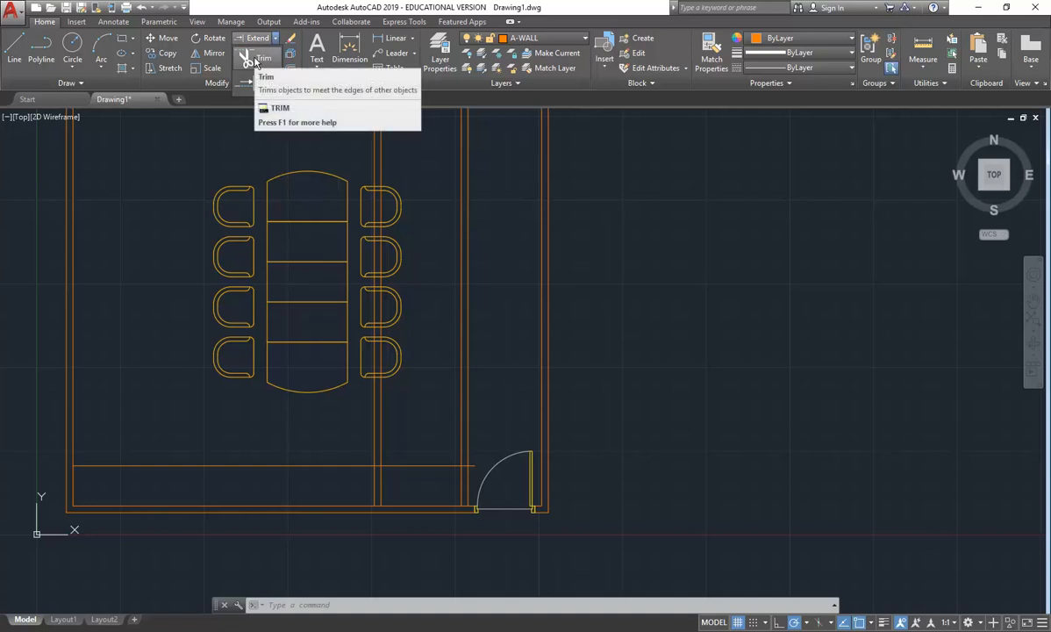
left_click(248, 59)
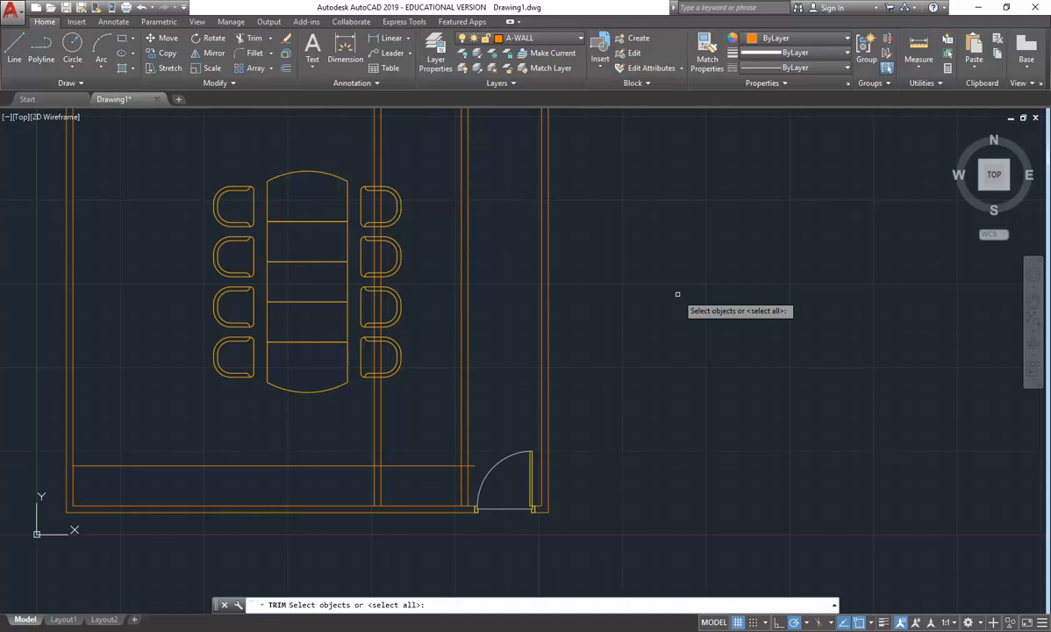
key("Return")
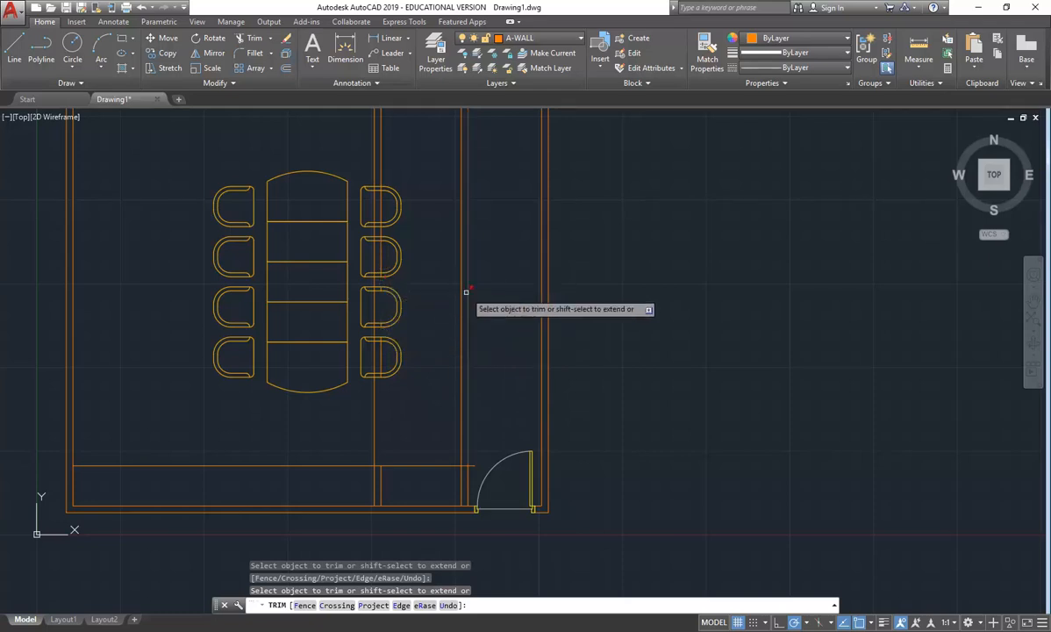
right_click(466, 292)
left_click(481, 299)
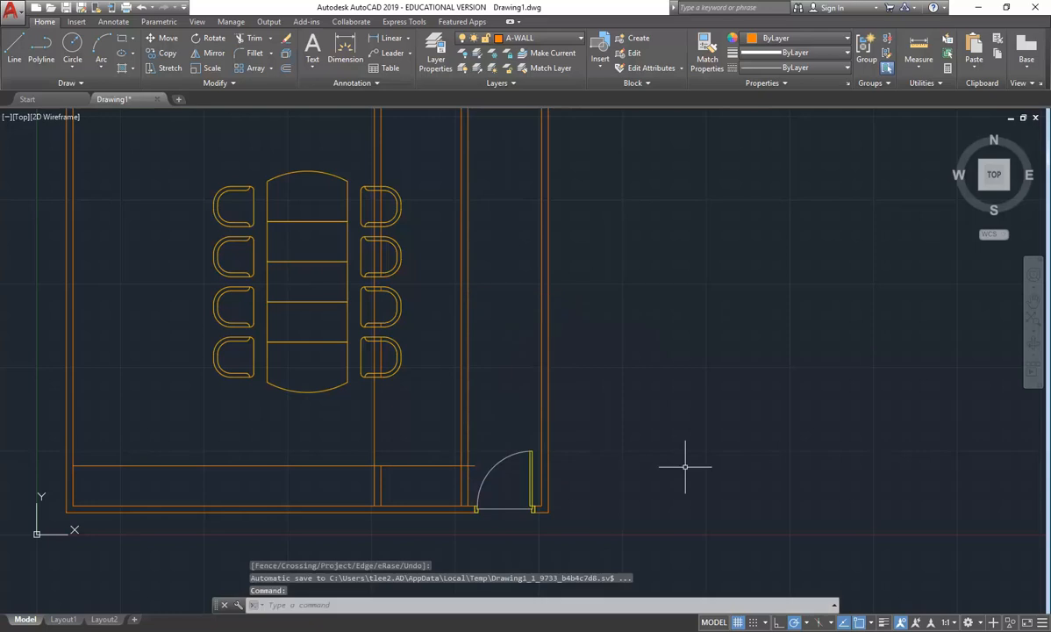
left_click(141, 7)
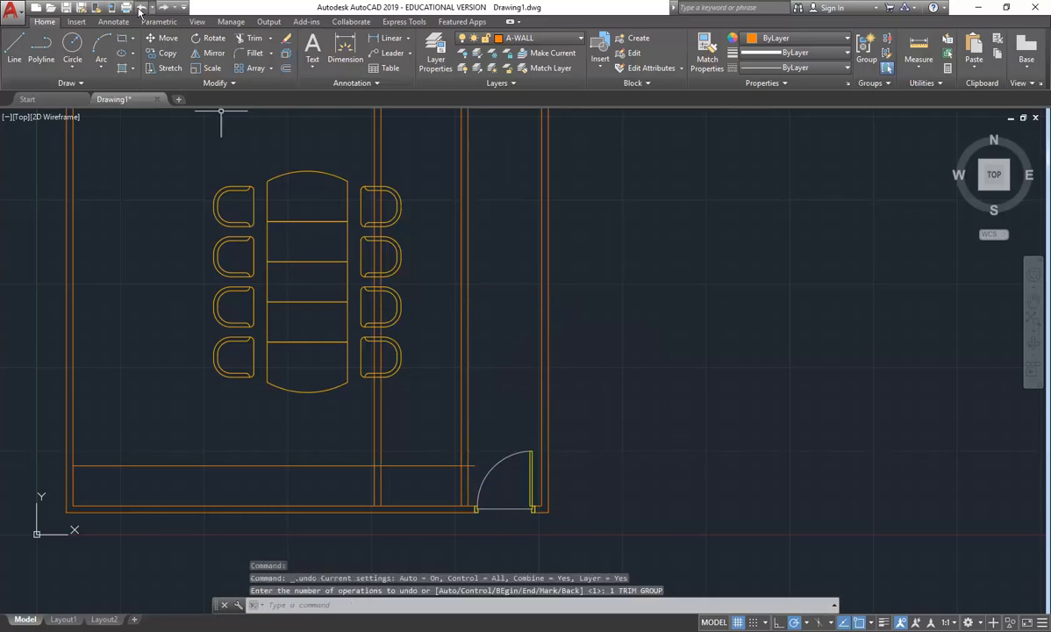
Start Trim with the four cupboard wall lines, the 600 offset line and the inner room wall line as cutting edges
left_click(253, 38)
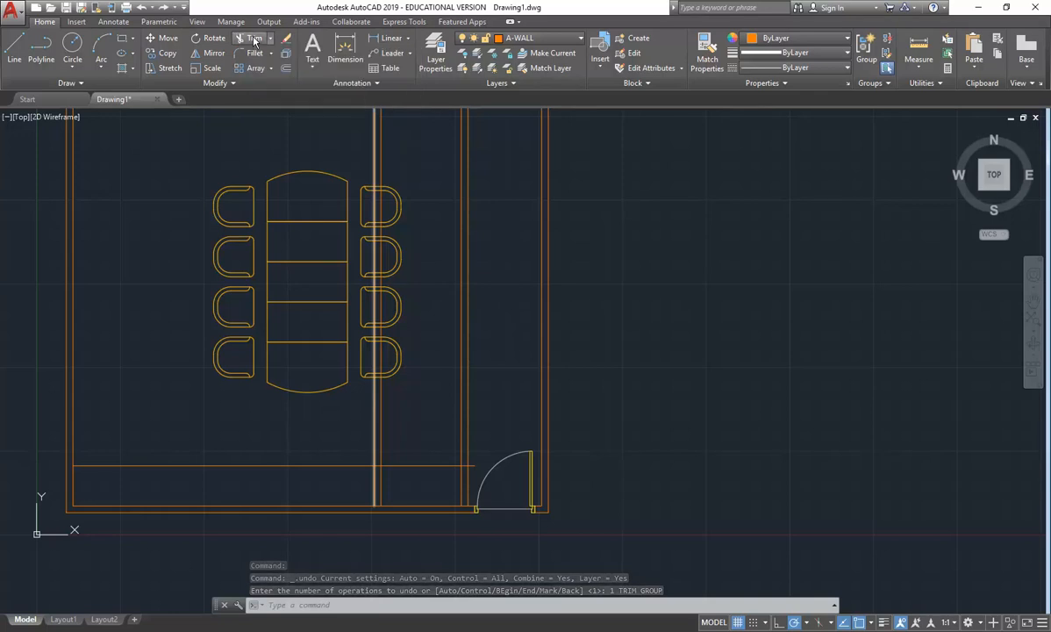
left_click(834, 605)
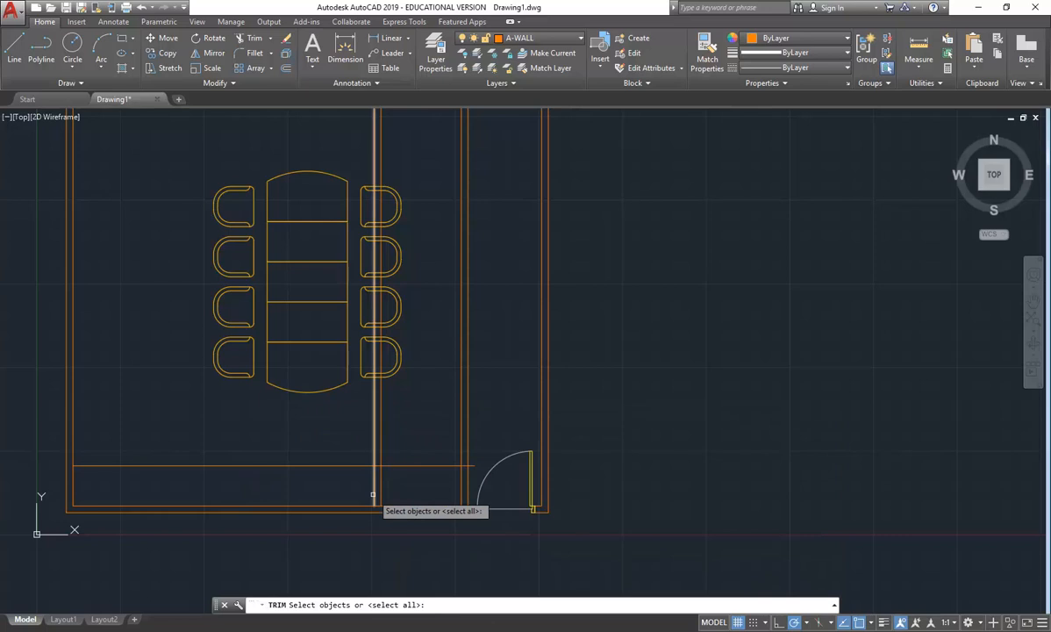
scroll(372, 495, "up", 4)
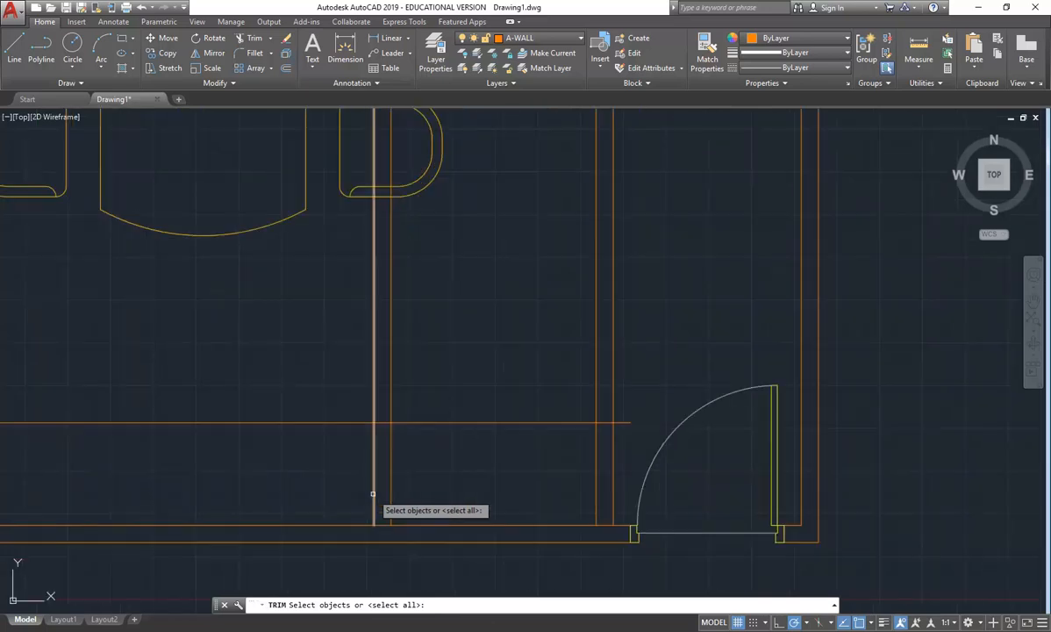
left_click(624, 533)
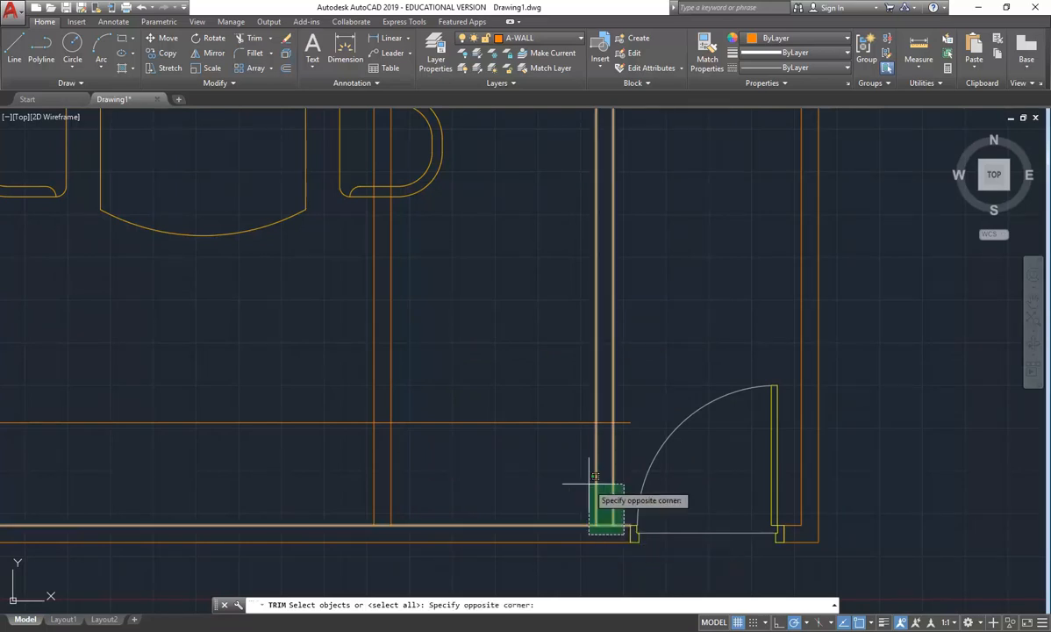
left_click(336, 381)
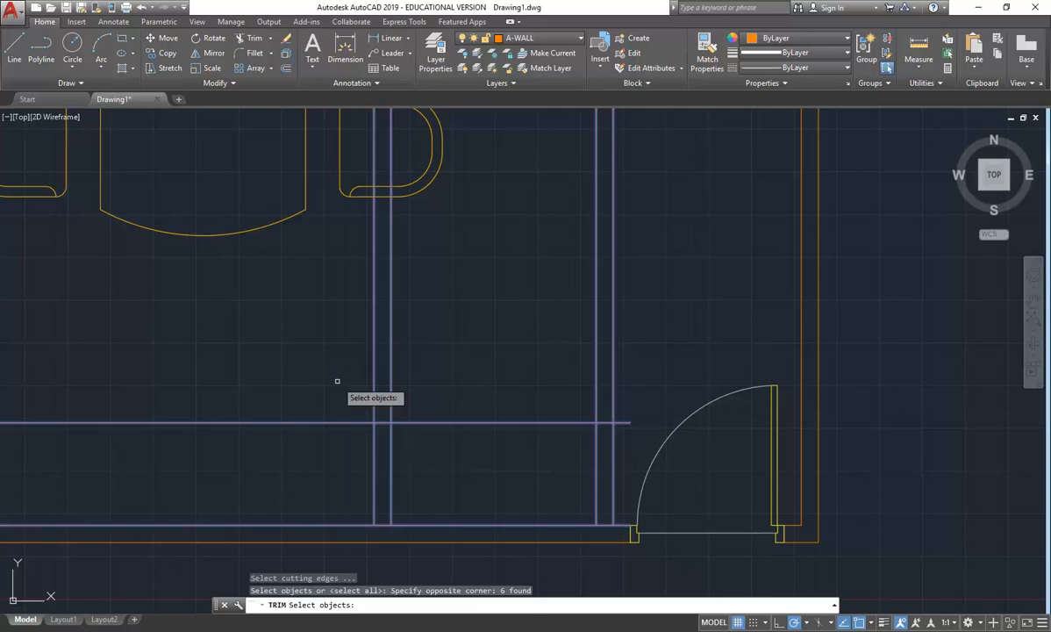
left_click(628, 387)
left_click(260, 459)
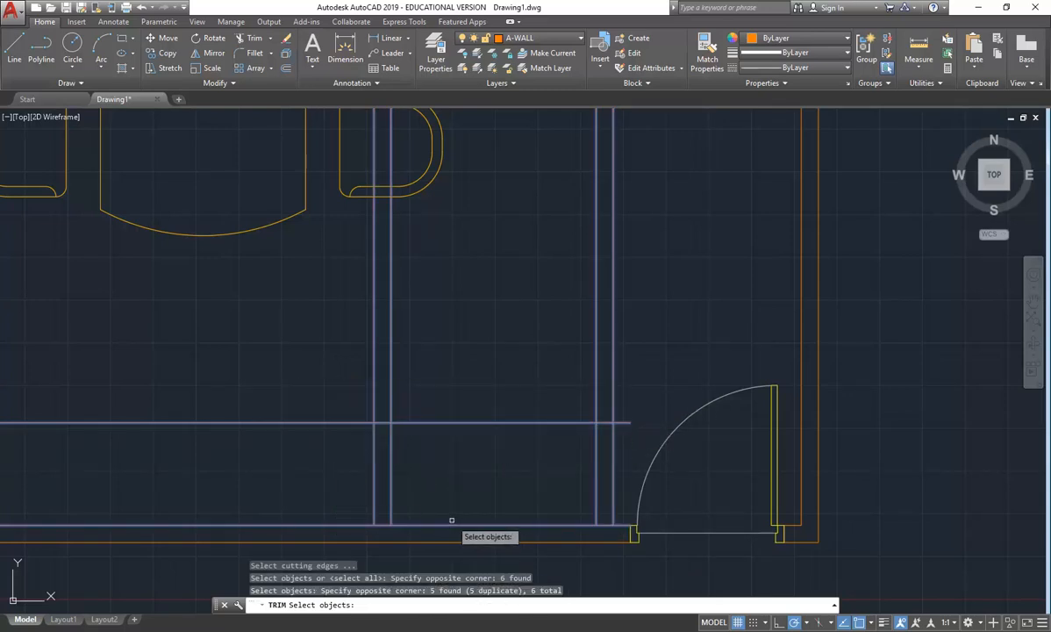
left_click(624, 387)
left_click(350, 471)
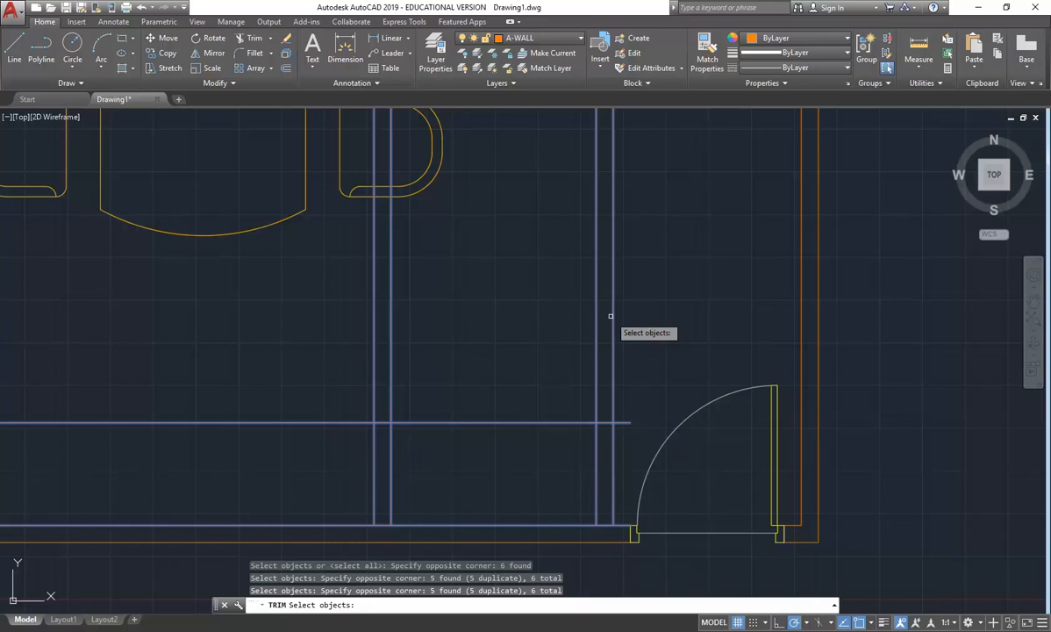
key("Return")
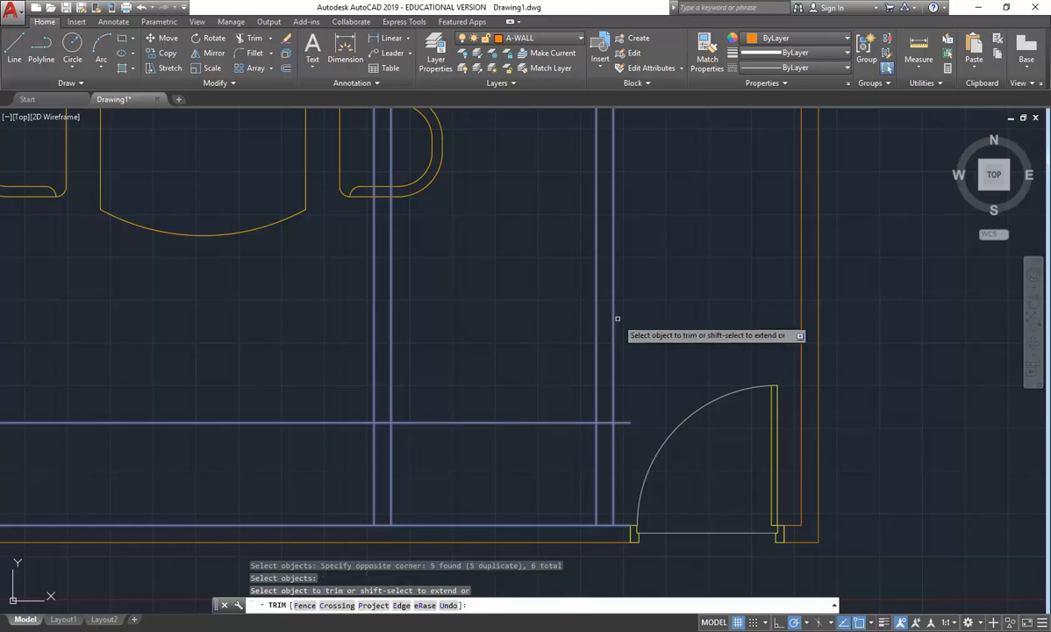
Trim the cupboard wall lines beyond the 600 offset line and the surplus parts of that line, leaving two short capped side walls
left_click(650, 348)
left_click(360, 337)
left_click(486, 381)
left_click(444, 462)
left_click(322, 399)
left_click(274, 447)
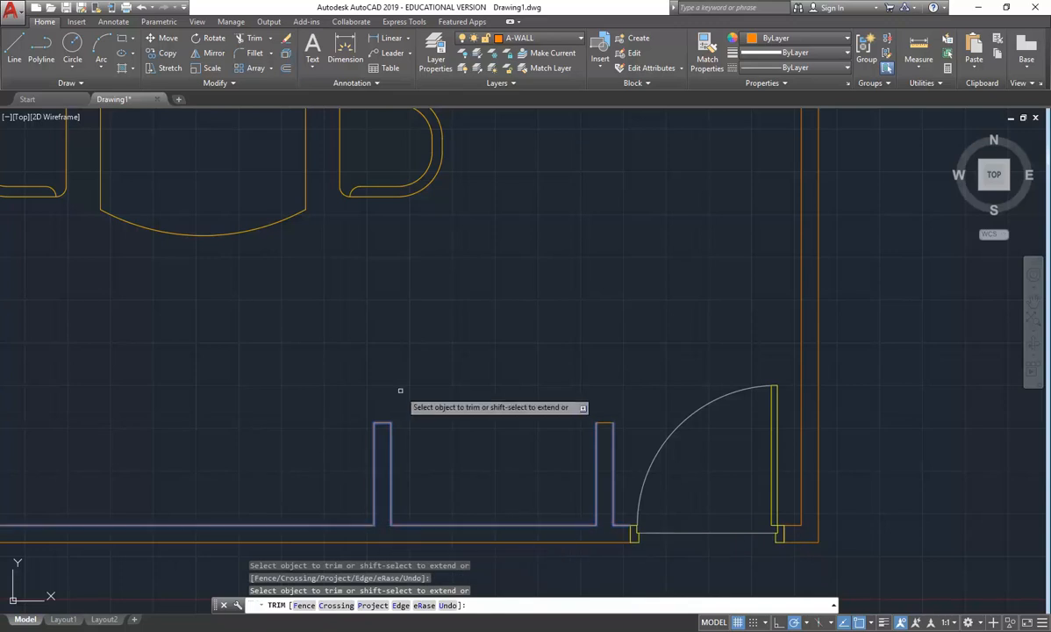
right_click(378, 372)
left_click(430, 399)
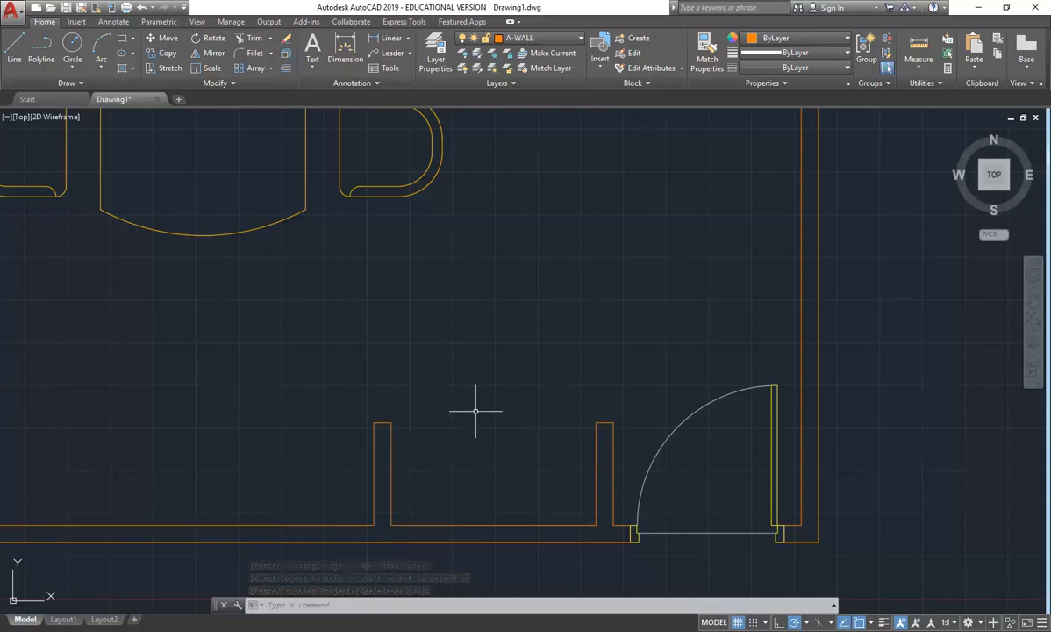
Make A-FURN the current layer and draw the tea facilities bench front from the far cupboard wall's end corner straight to the opposite room wall
scroll(475, 410, "down", 2)
middle_click_drag(475, 409, 720, 439)
middle_click_drag(535, 363, 522, 385)
left_click(535, 38)
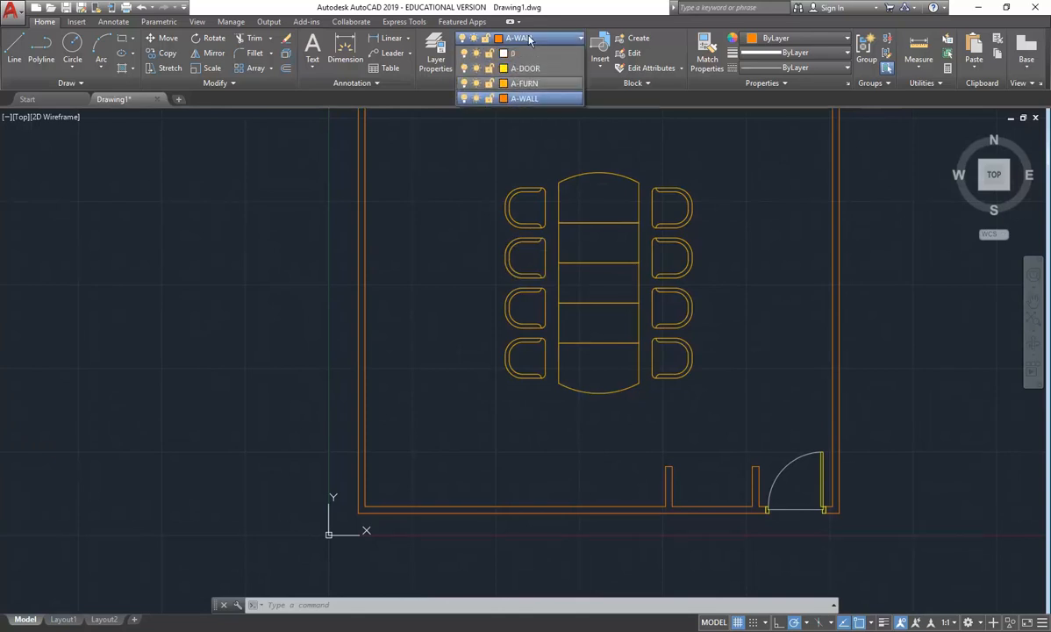
left_click(525, 84)
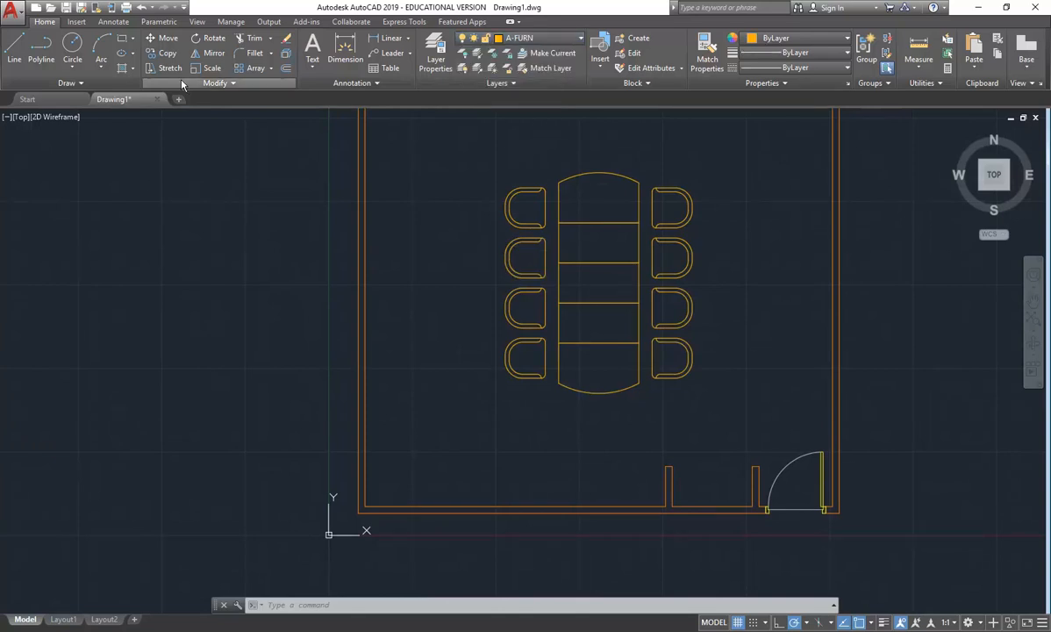
left_click(14, 49)
left_click(671, 465)
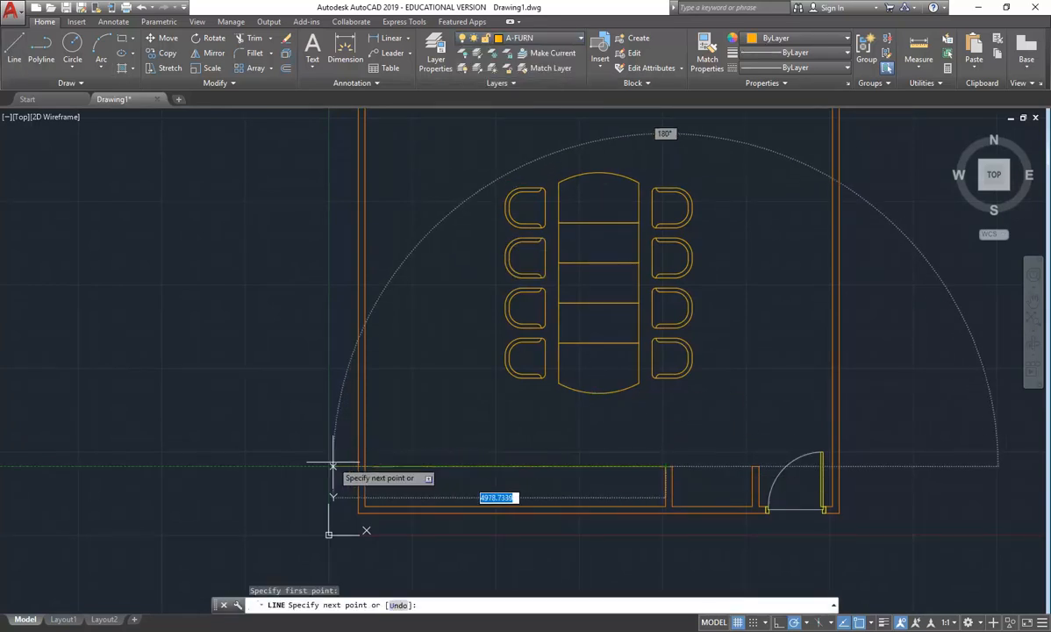
left_click(366, 466)
key("Return")
Start inserting a block from a drawing file and browse to the AutoCAD 2d library folder
scroll(505, 429, "up", 3)
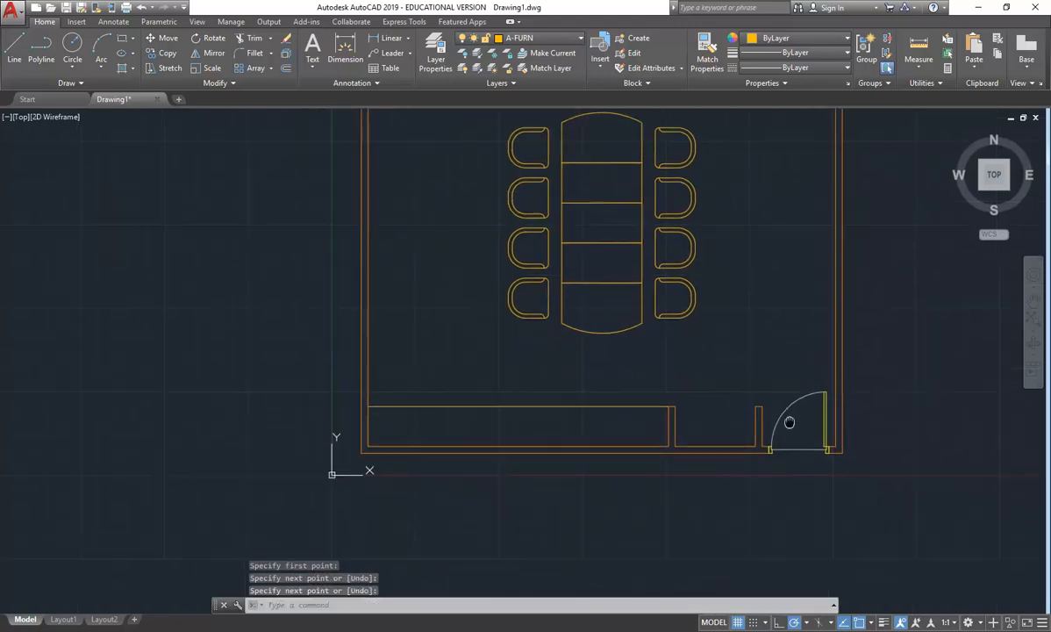
scroll(494, 450, "up", 2)
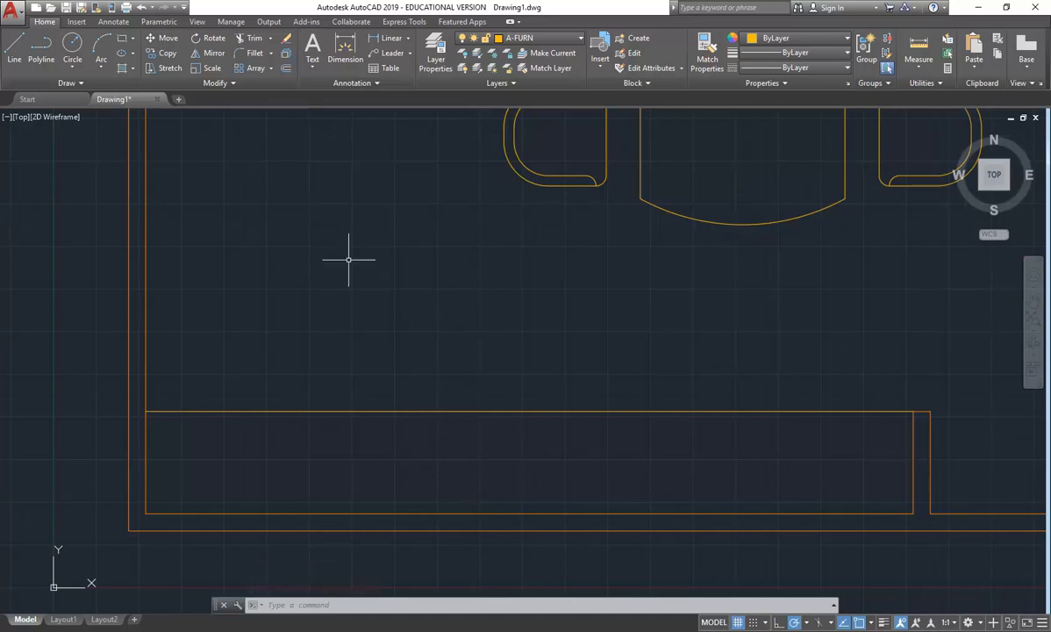
left_click(604, 54)
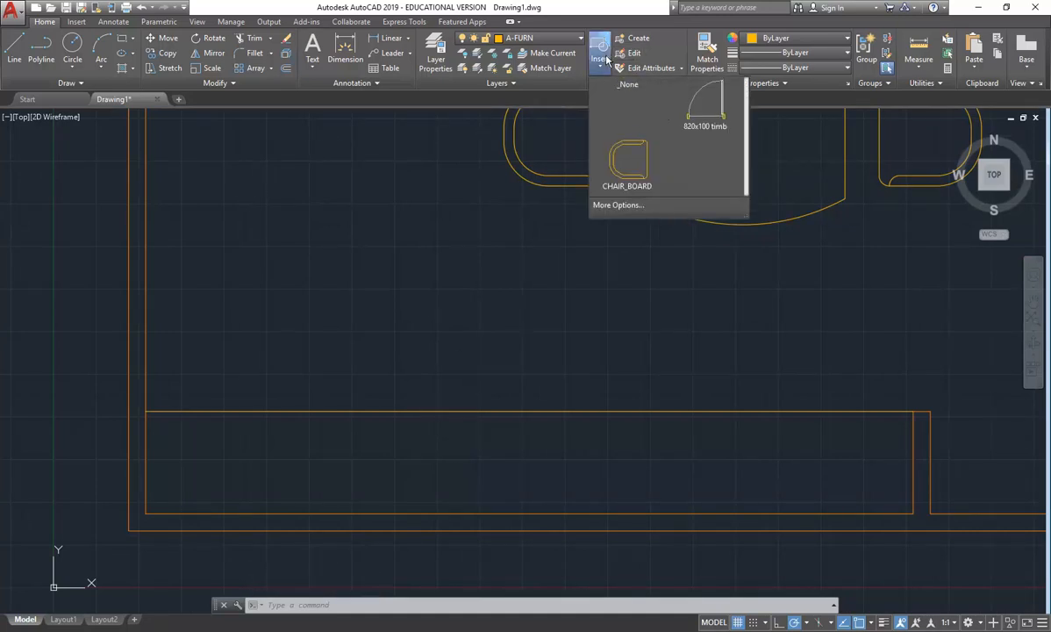
left_click(628, 207)
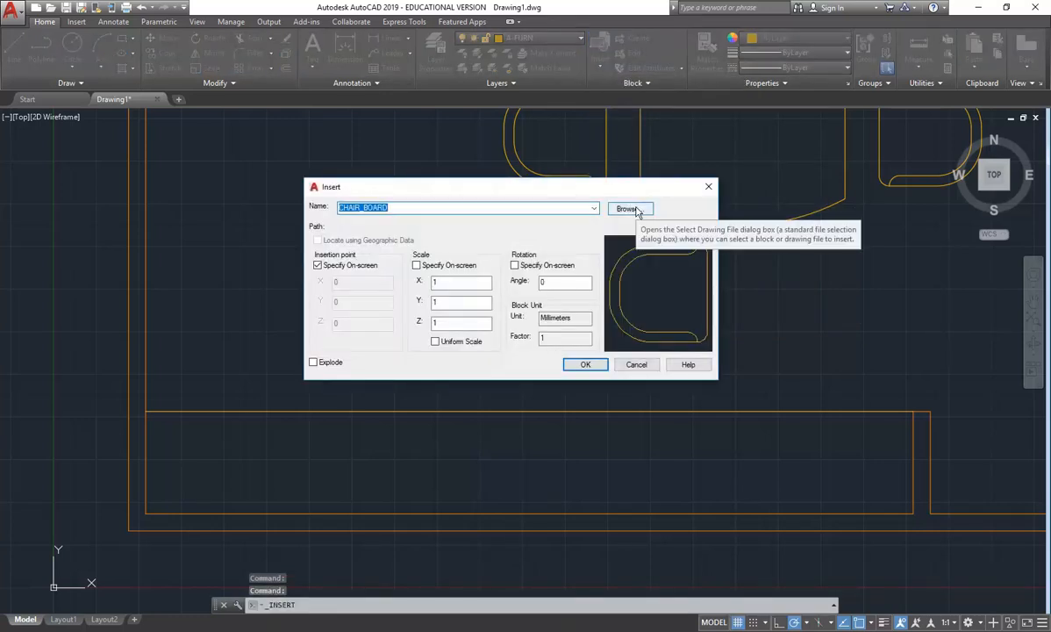
left_click(637, 210)
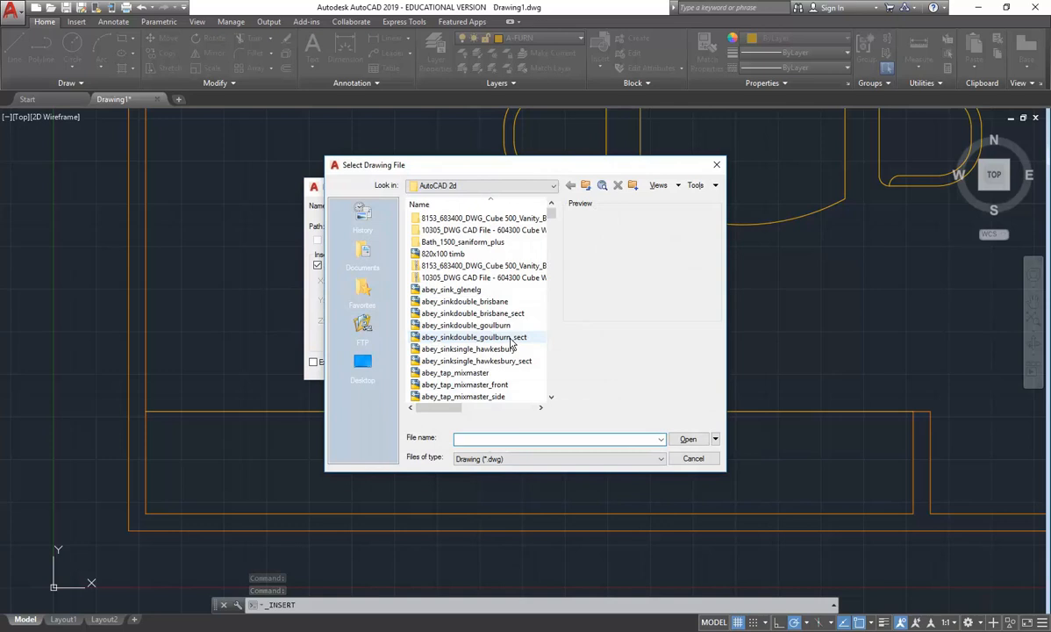
left_click(468, 185)
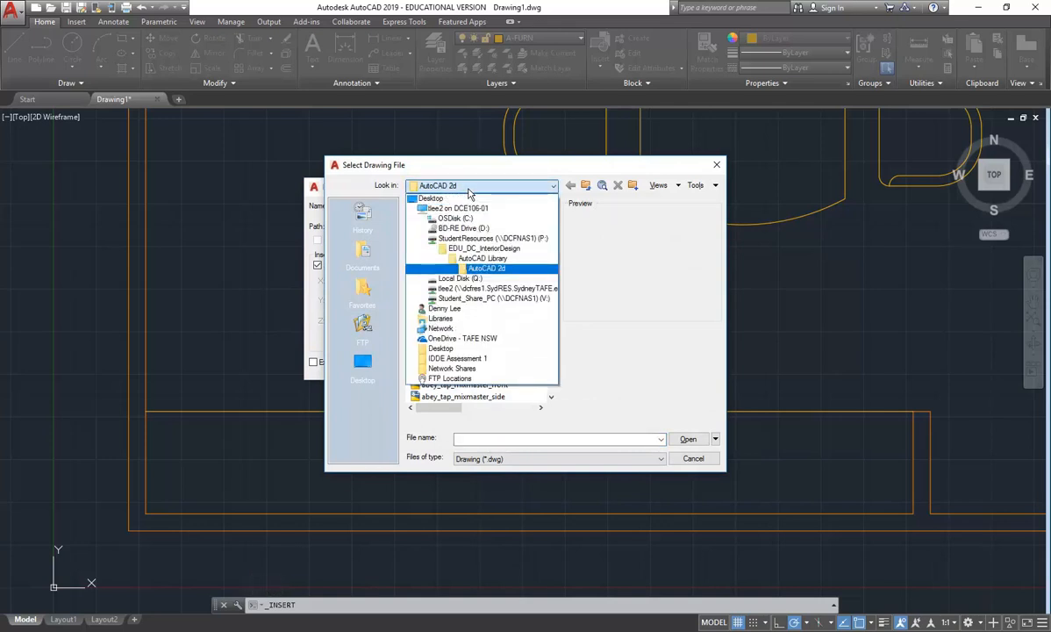
left_click(469, 188)
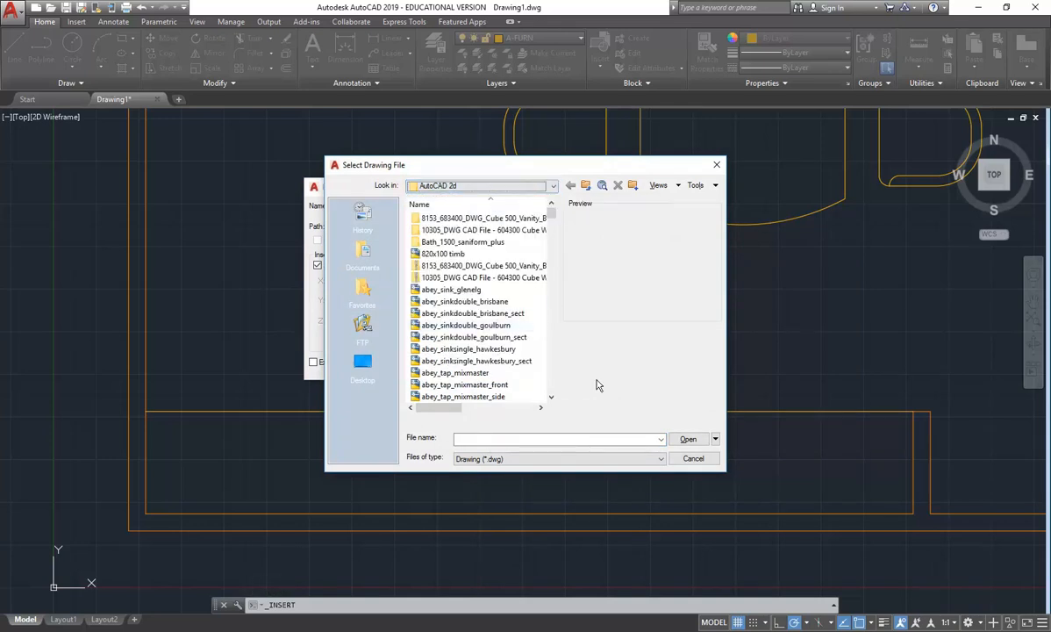
Preview the abey_sink_glenelg and abey_sinkdouble drawings to find a suitable sink for the tea facilities
left_click(450, 291)
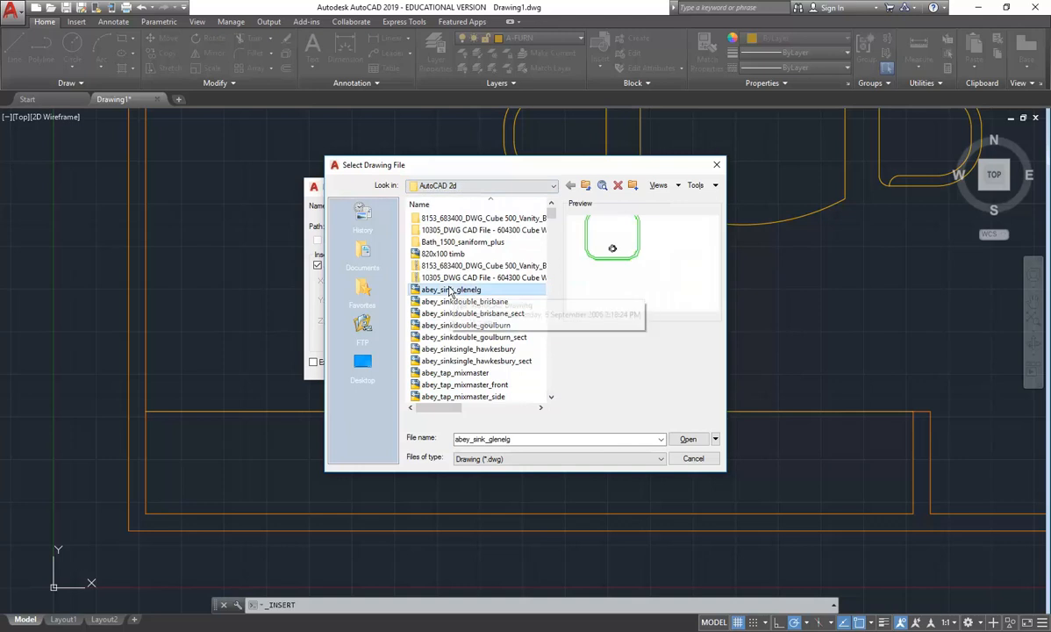
key("Down")
key("Down")
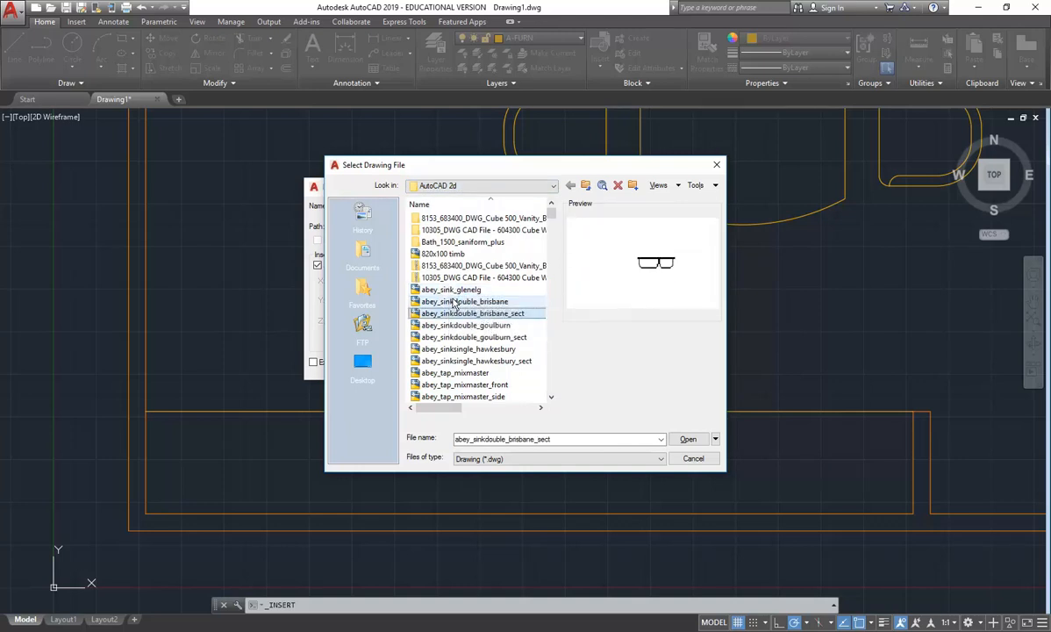
key("Down")
key("Up")
key("Up")
key("Up")
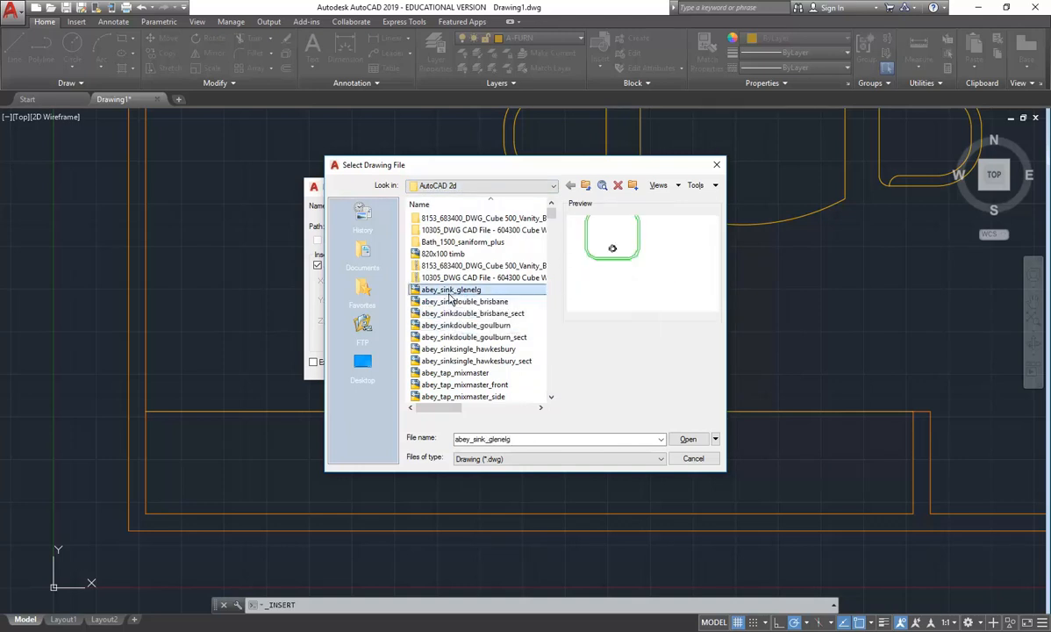
Preview the sink, tap and basin drawings in the AutoCAD 2d library folder to find a suitable double sink
key("Down")
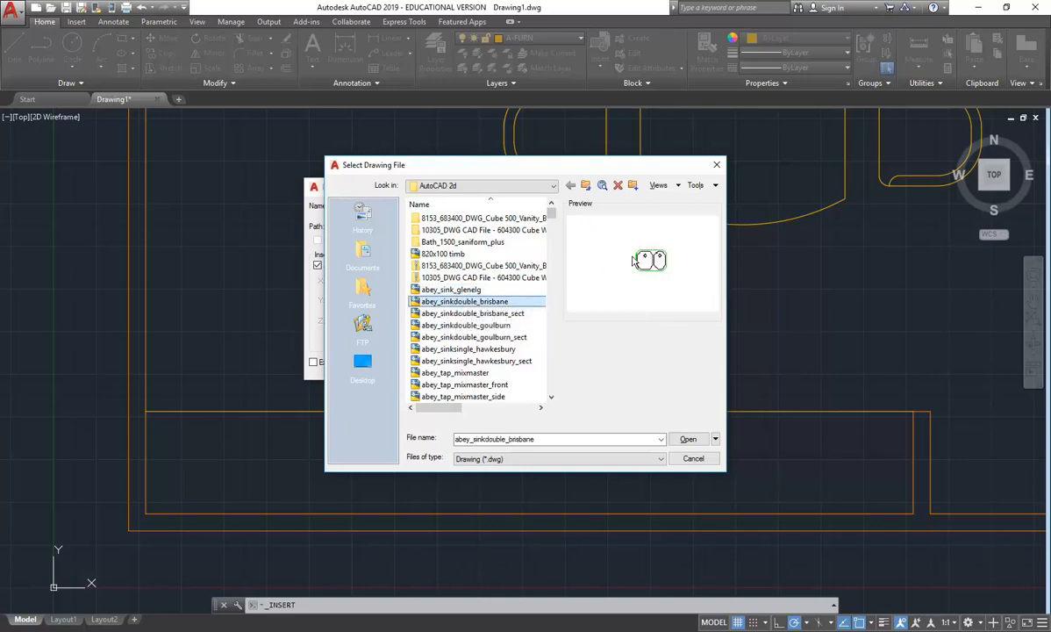
key("Down")
key("Down")
key("Down")
key("Up")
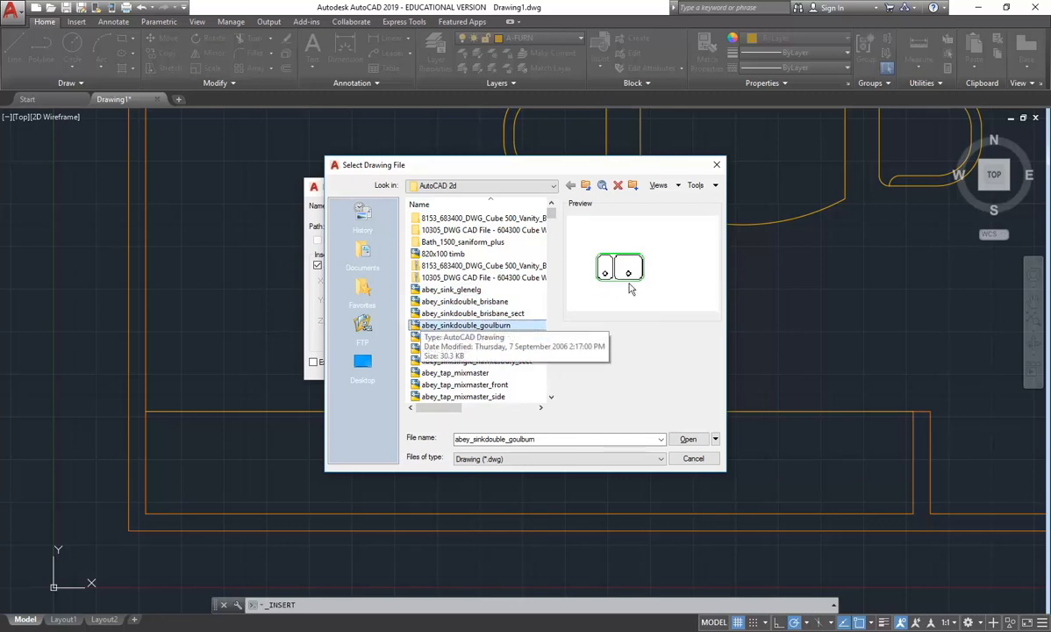
key("Down")
key("Down")
key("Down")
key("Down")
key("Down")
key("Down")
key("Down")
key("Down")
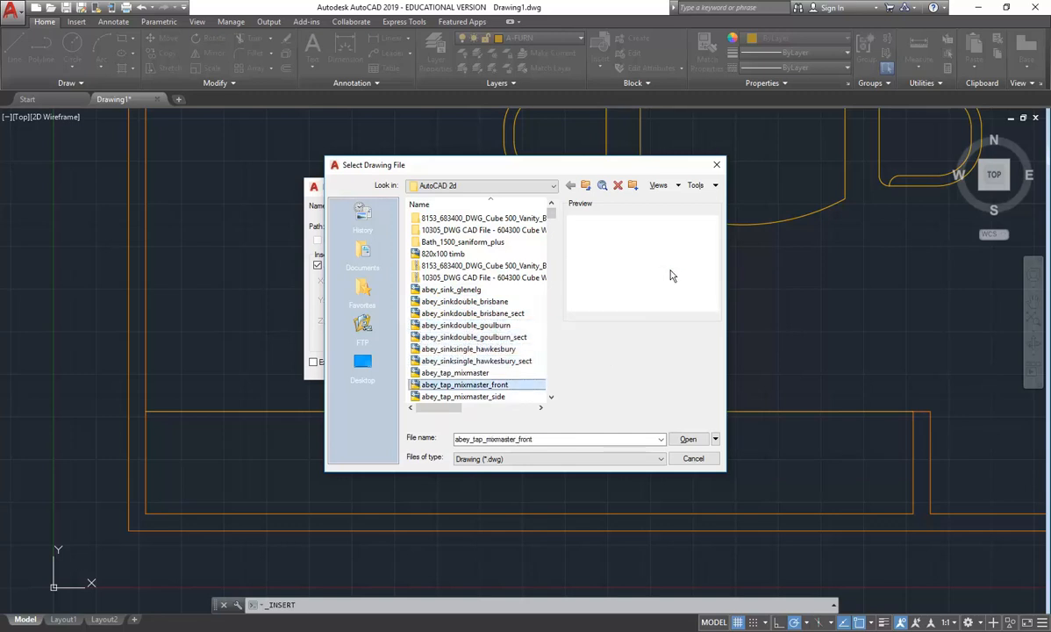
key("Down")
key("Down")
key("Down")
key("Down")
key("Down")
key("Down")
key("Down")
key("Down")
key("Down")
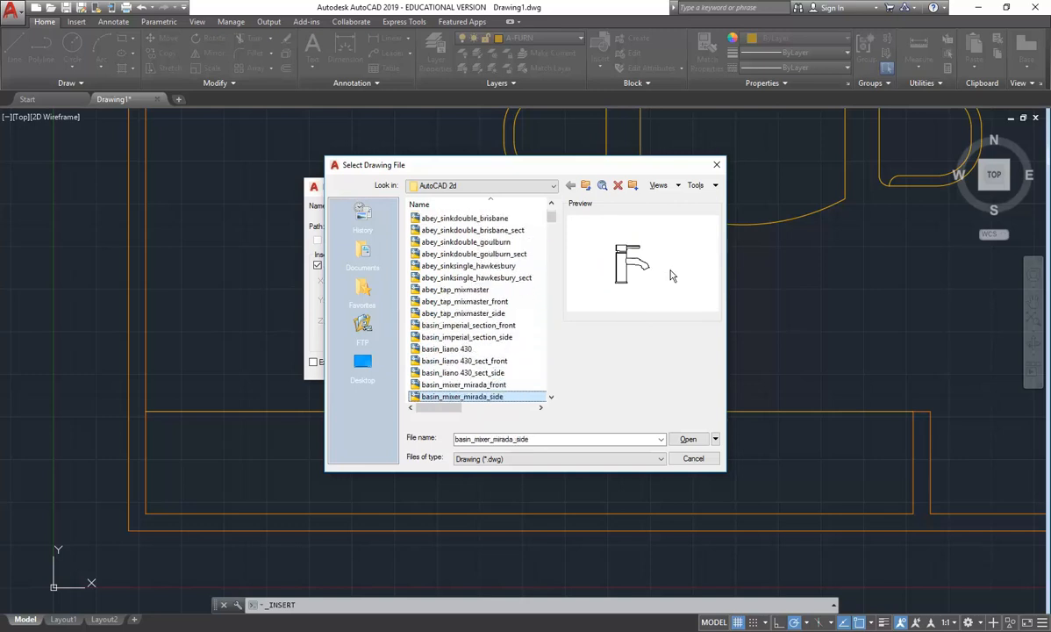
key("Down")
key("Down")
key("Down")
key("Down")
key("Down")
key("Down")
key("Down")
key("Down")
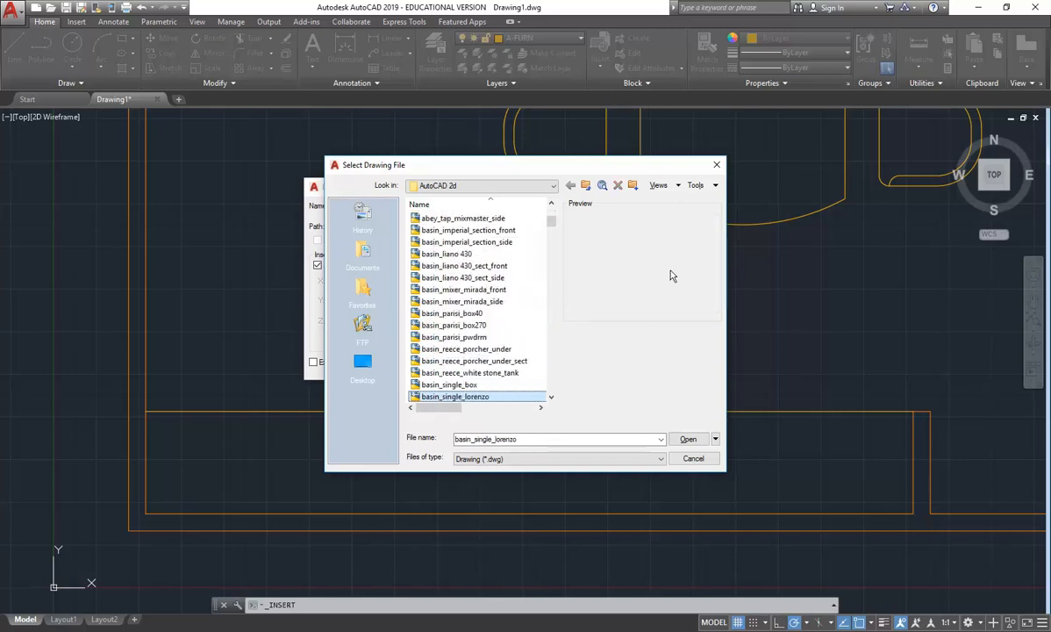
key("Down")
key("Up")
key("Up")
key("Up")
key("Up")
key("Up")
key("Up")
key("Up")
key("Up")
key("Up")
key("Up")
key("Up")
key("Up")
key("Up")
key("Up")
key("Up")
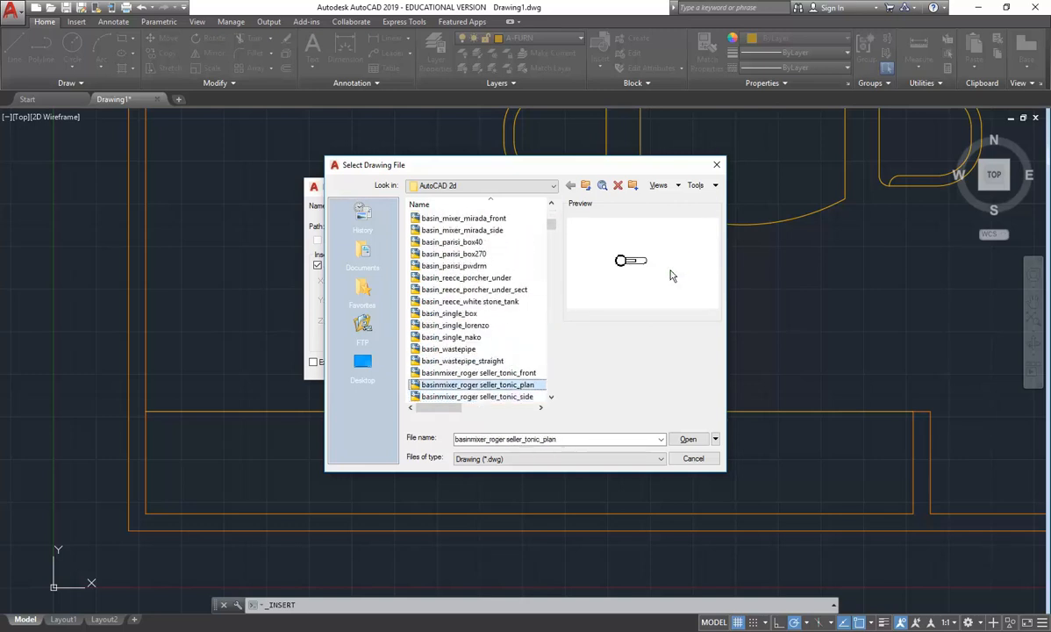
key("Up")
key("Up")
key("Up")
key("Up")
key("Up")
key("Up")
key("Up")
key("Up")
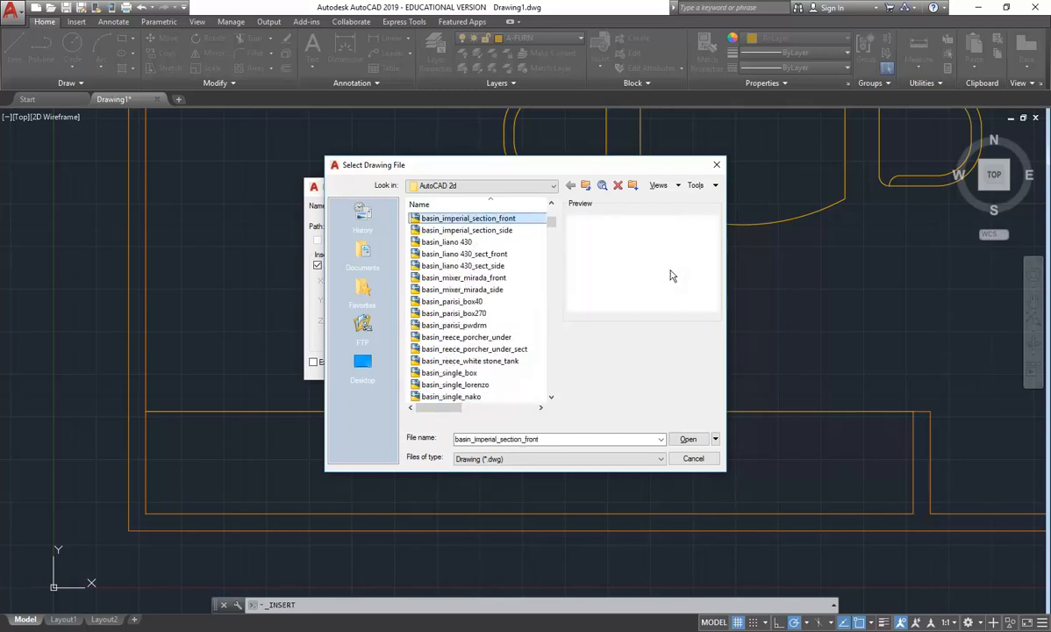
key("Up")
key("Up")
key("Up")
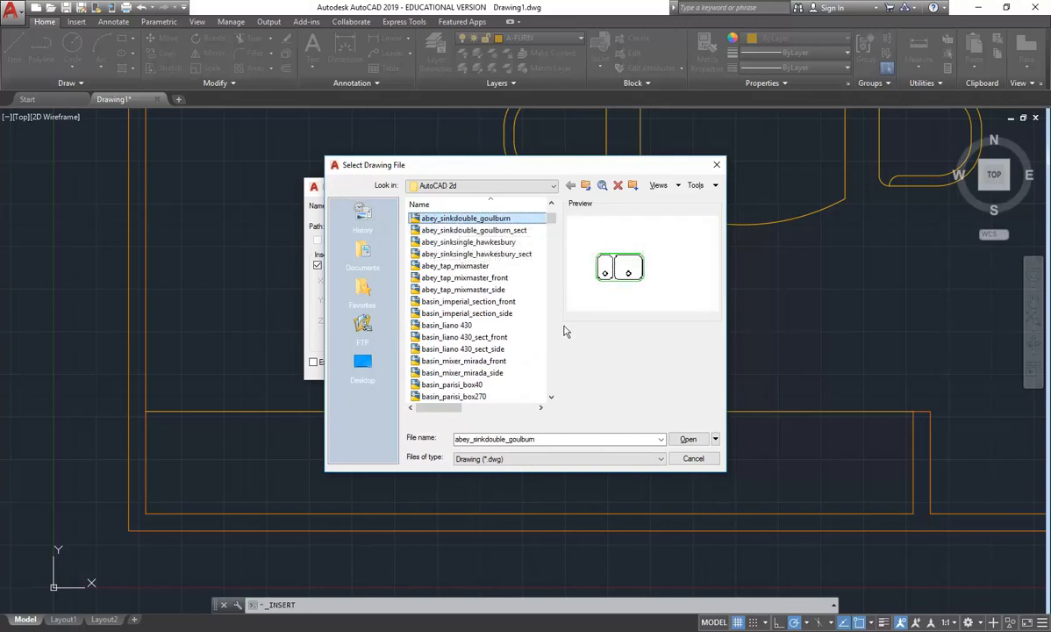
left_click(686, 439)
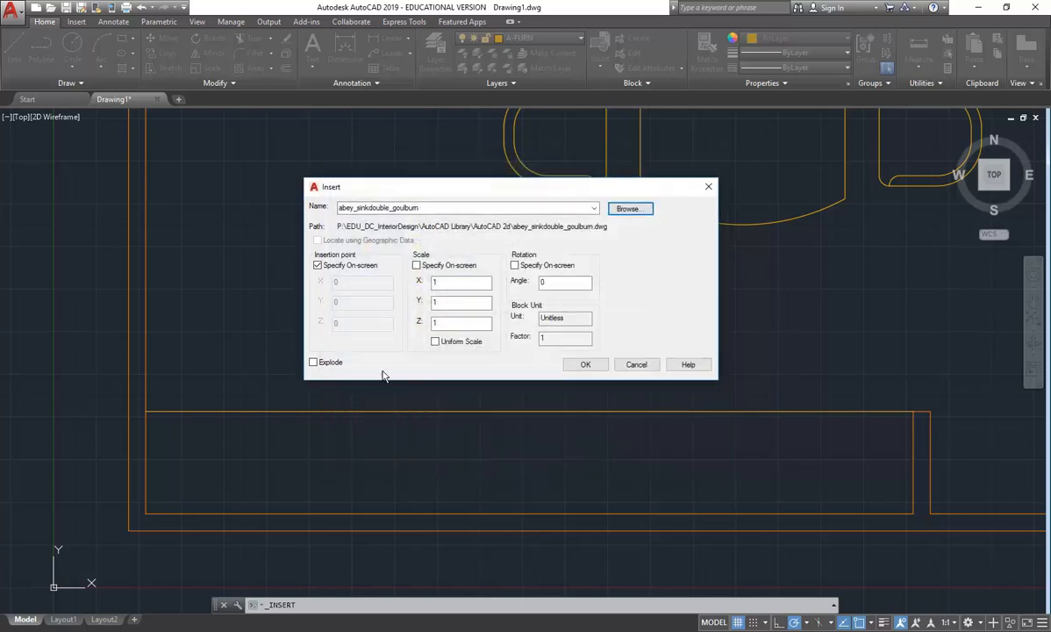
left_click(584, 365)
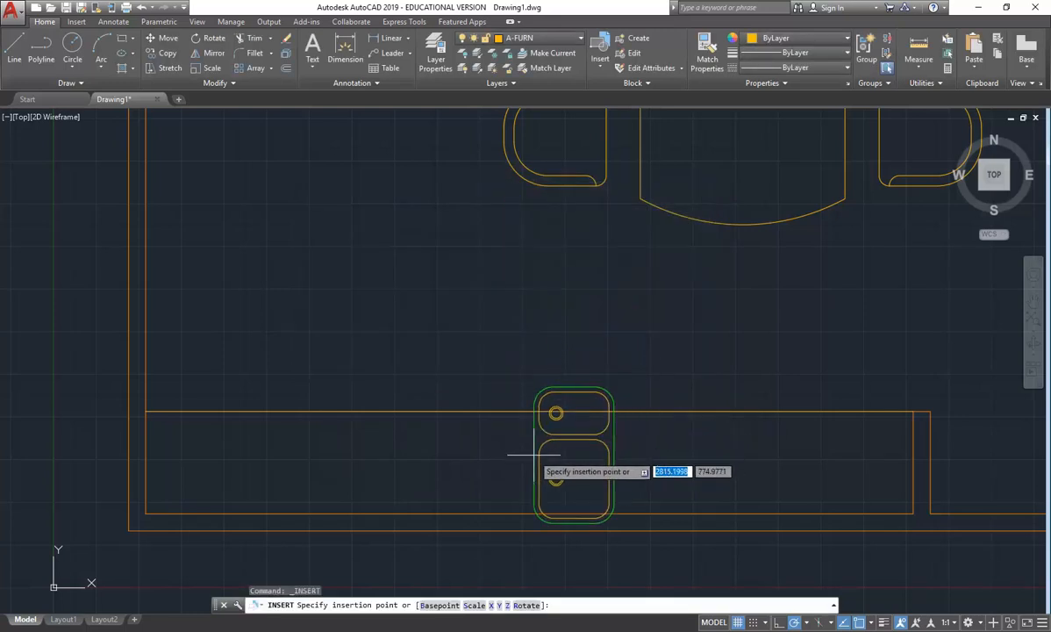
scroll(562, 434, "down", 1)
scroll(538, 468, "up", 4)
scroll(513, 408, "down", 5)
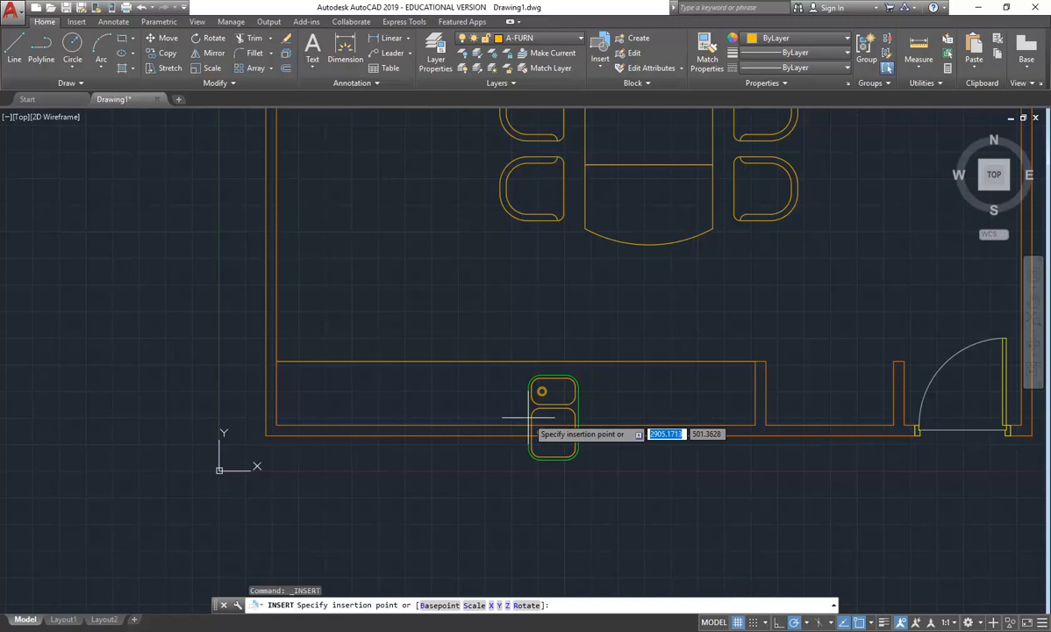
key("Escape")
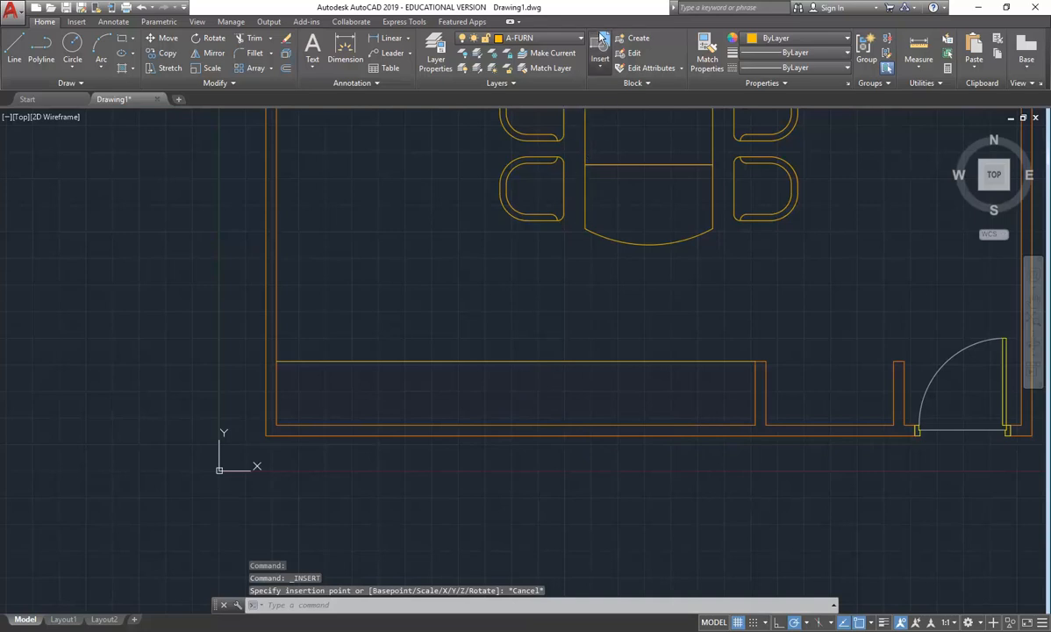
Choose the abey_sinkdouble_brisbane drawing from the AutoCAD 2d library as the block to insert
left_click(601, 39)
left_click(617, 206)
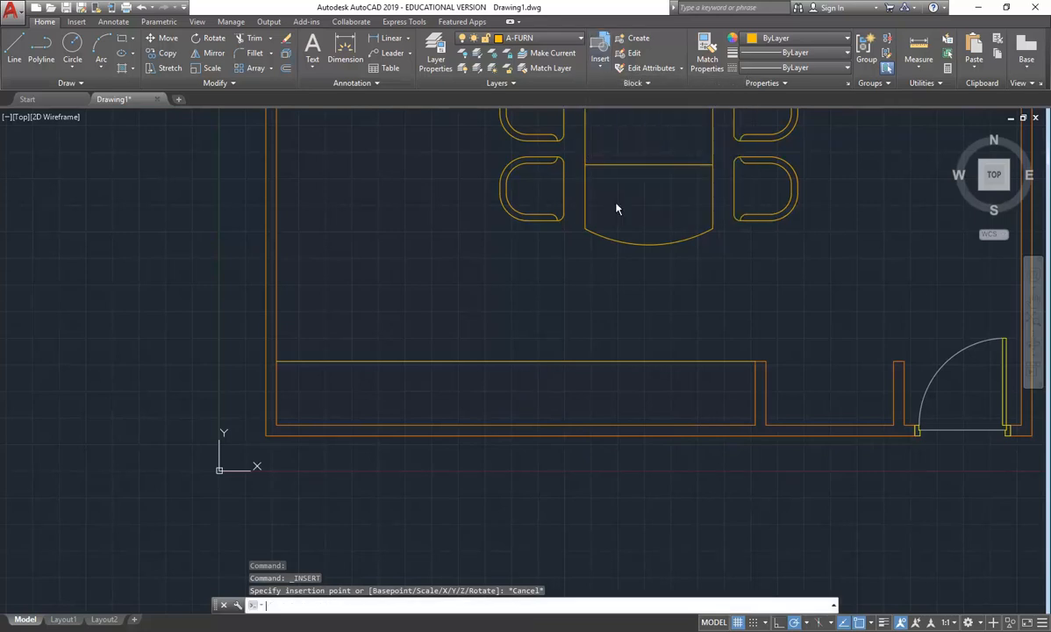
left_click(628, 208)
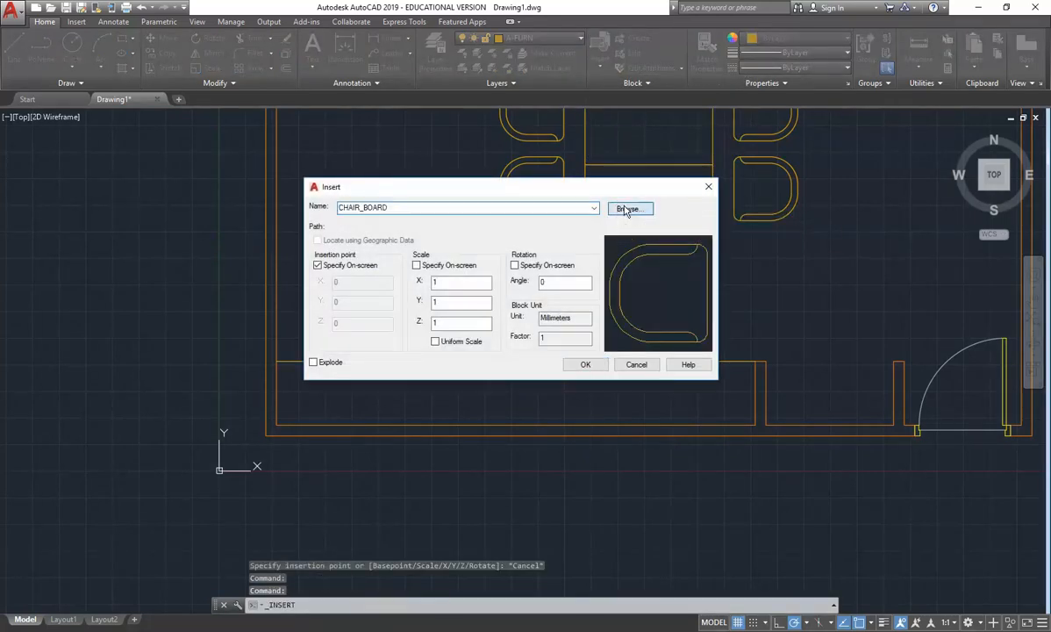
left_click(456, 288)
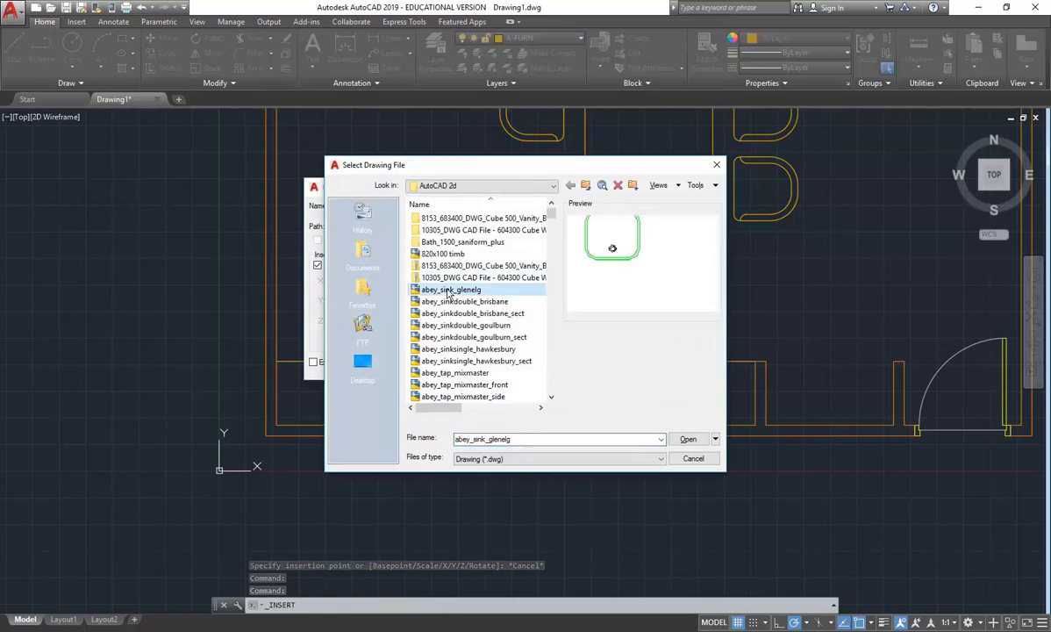
key("Down")
key("Down")
key("Up")
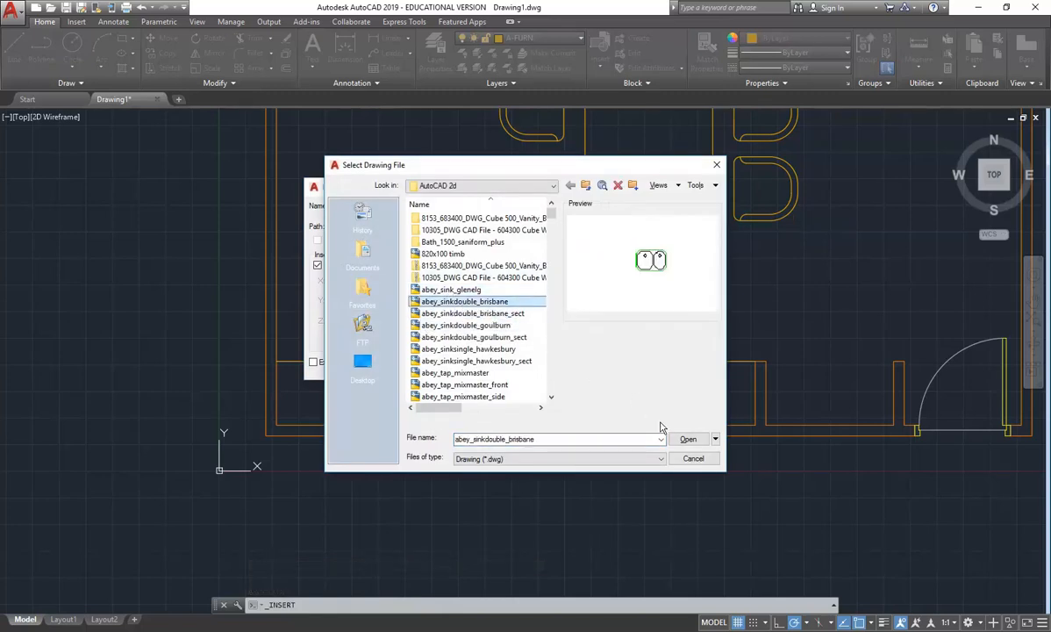
key("Return")
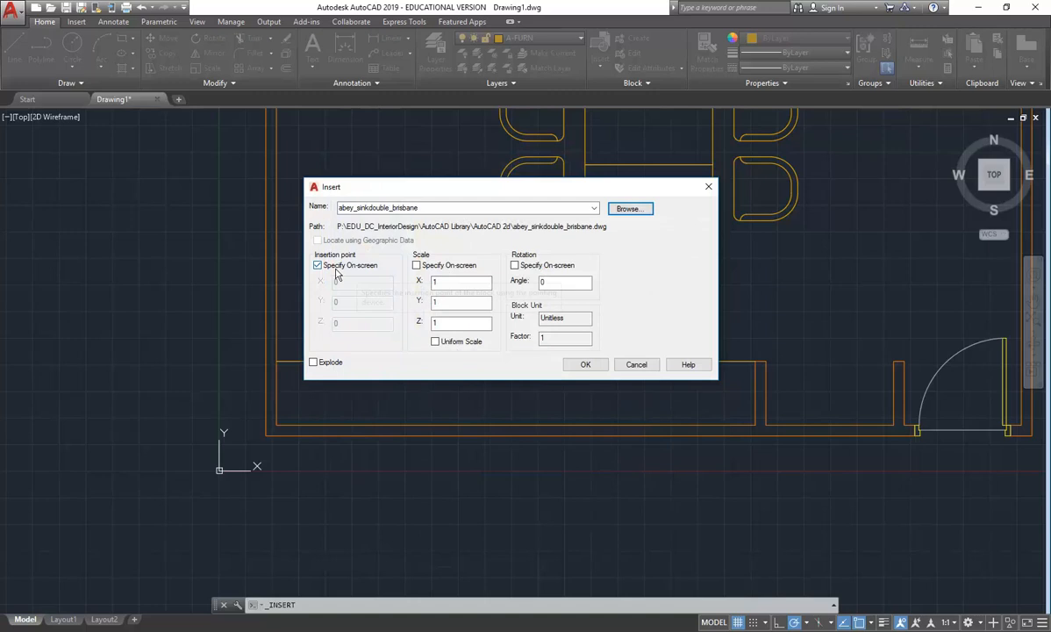
Insert the sink on the tea-facilities bench near the rear wall, specifying its rotation on-screen as 180°
left_click(515, 265)
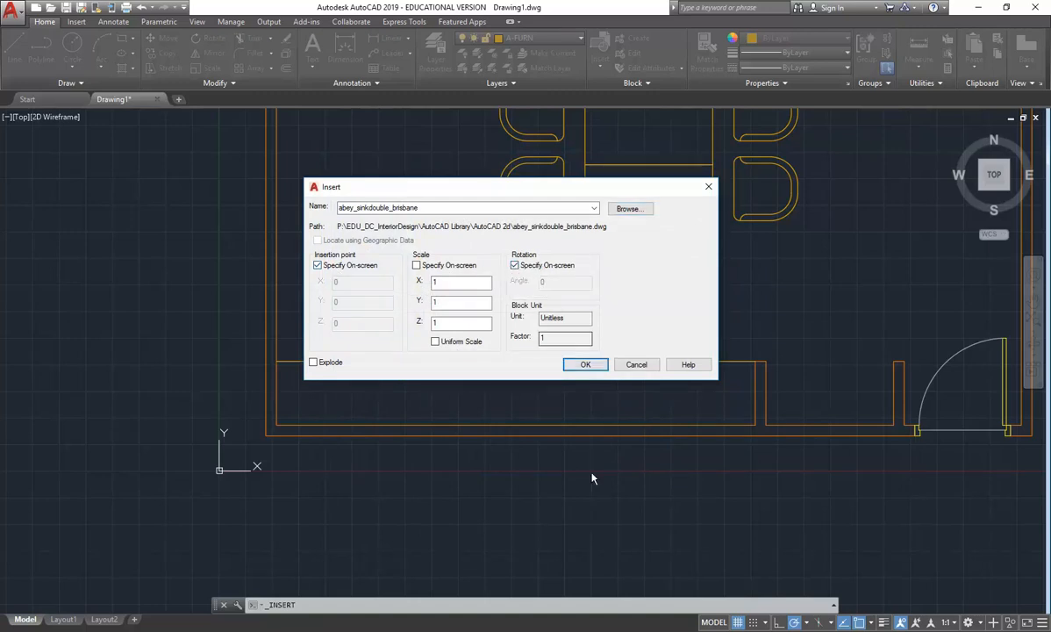
left_click(316, 265)
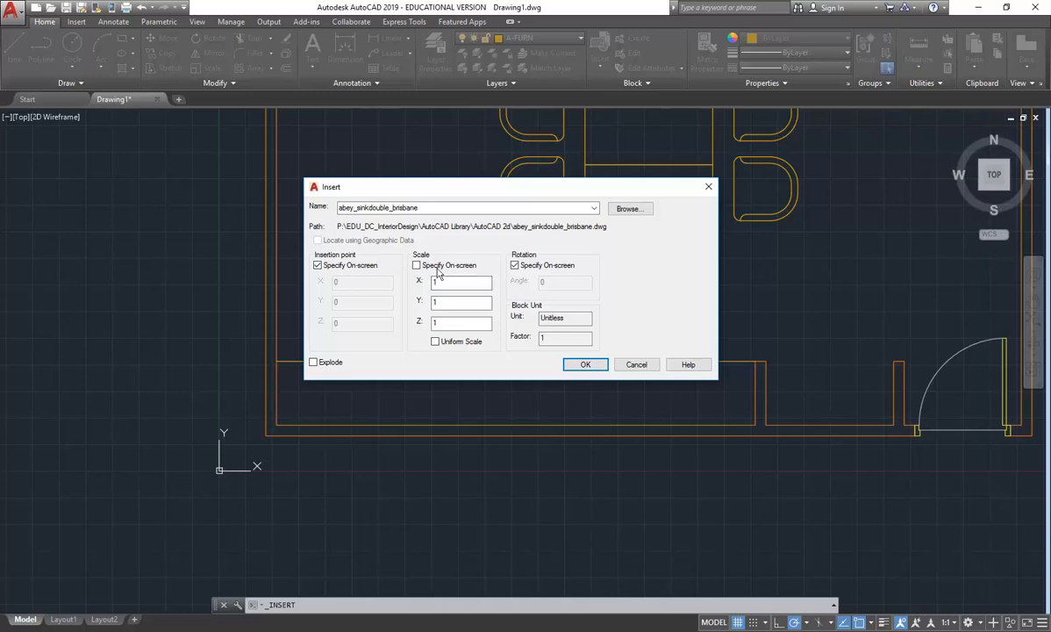
left_click(585, 365)
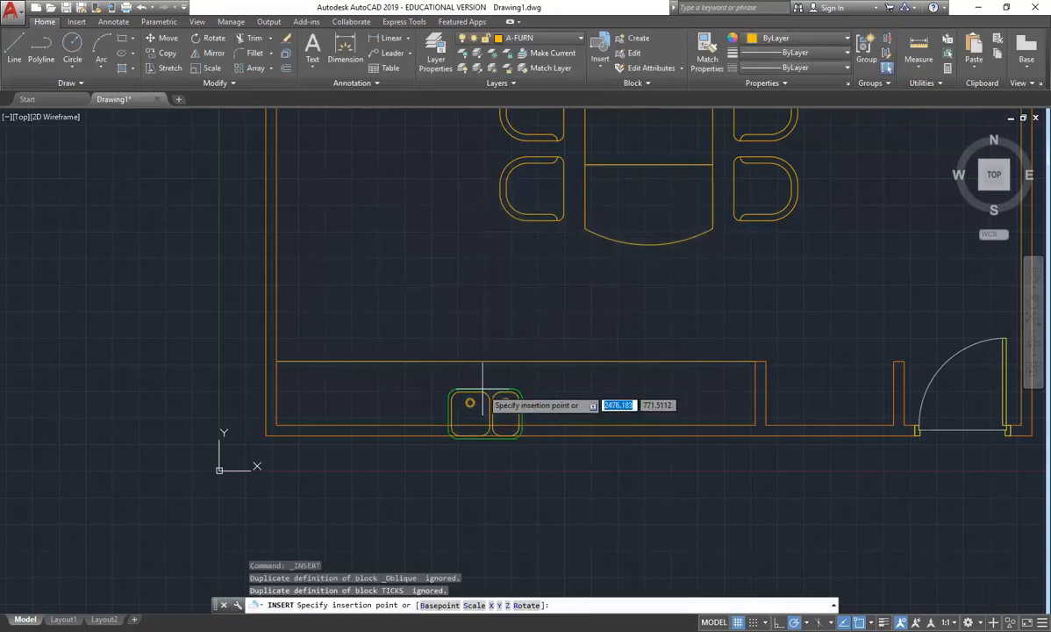
scroll(501, 421, "up", 6)
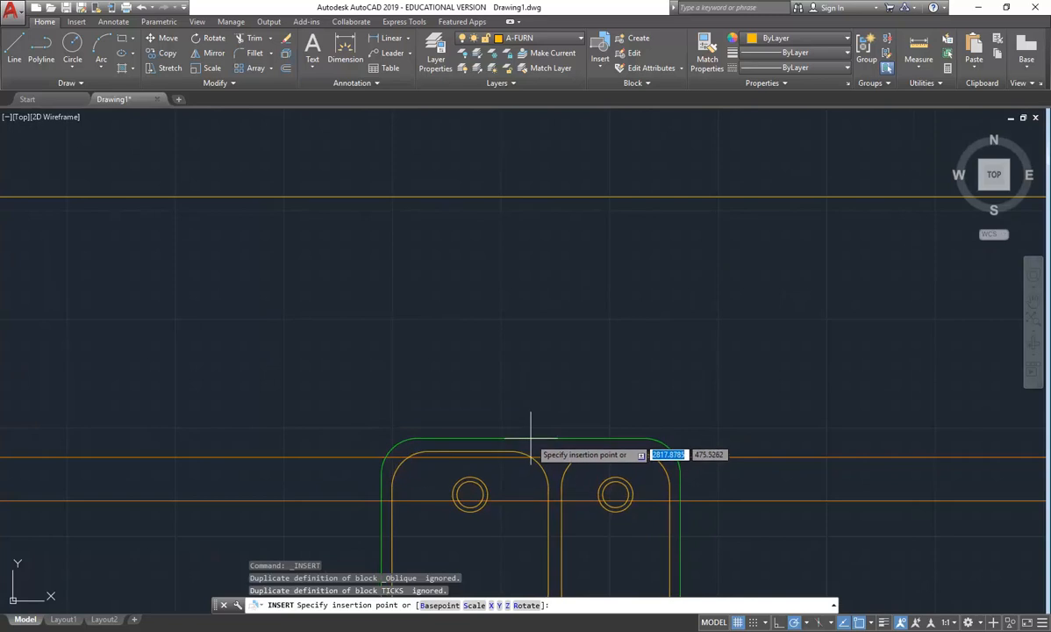
left_click(529, 443)
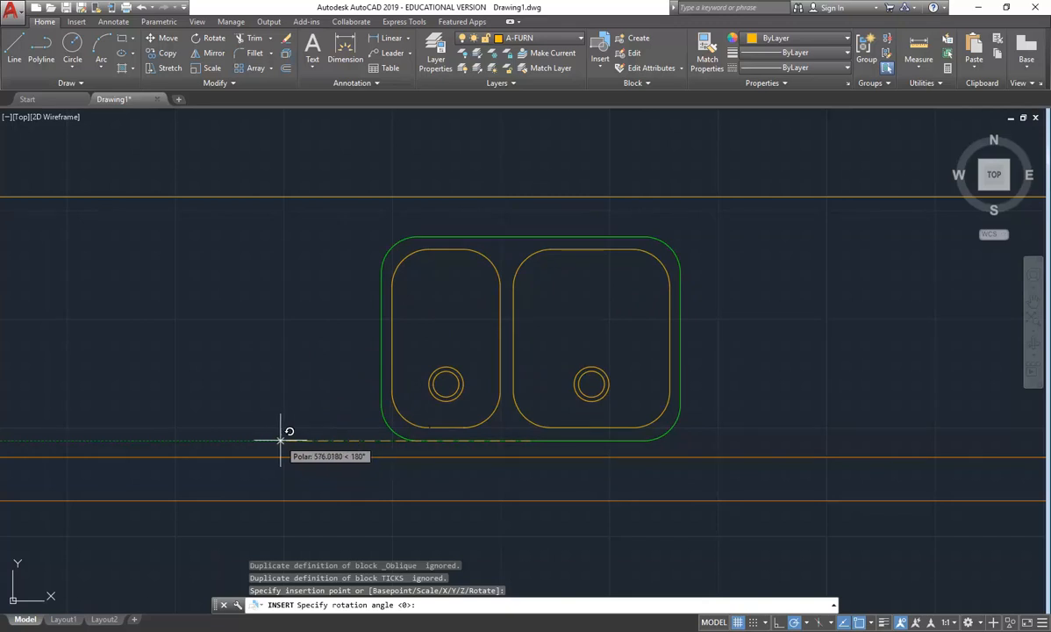
left_click(281, 438)
scroll(293, 375, "down", 6)
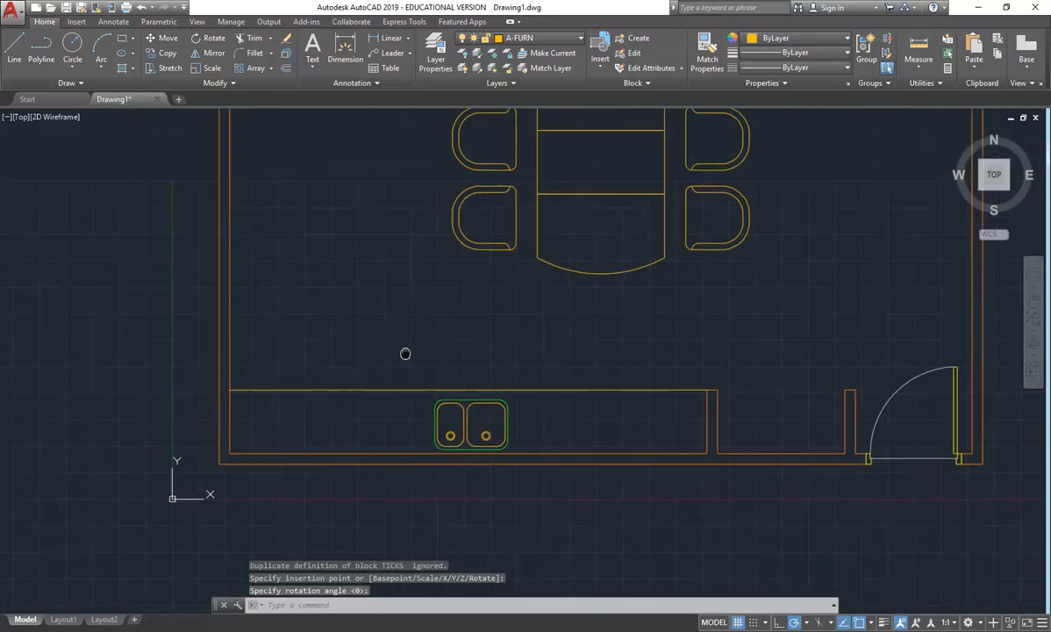
Check the sink's position in the Portfolio Exercise 1-6 PDF and move the sink horizontally along the bench toward the left wall
left_click(292, 619)
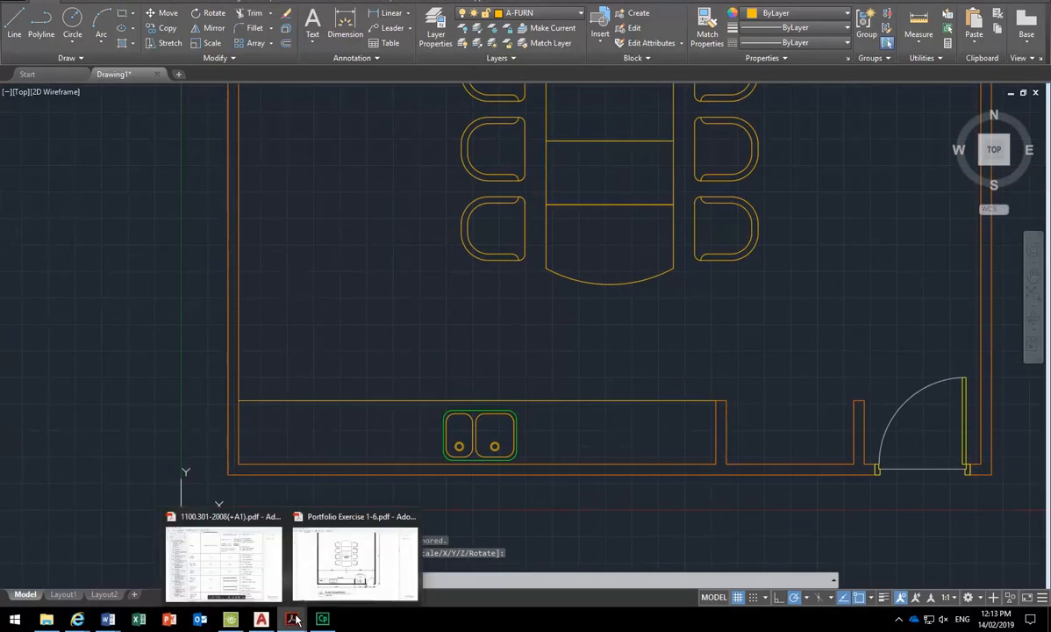
left_click(331, 577)
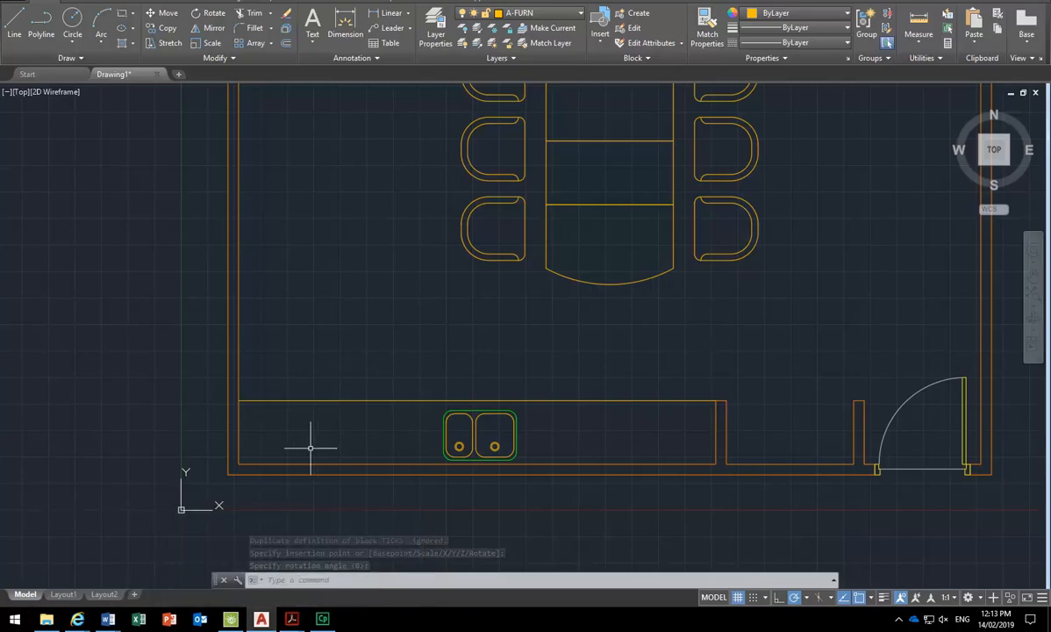
middle_click_drag(305, 438, 478, 359)
left_click(607, 355)
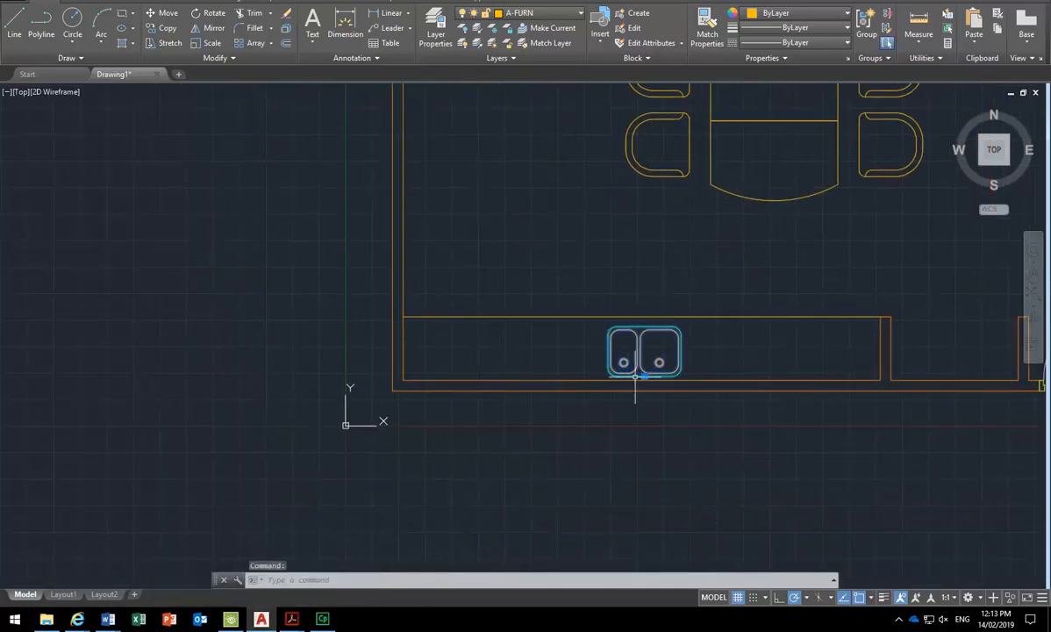
scroll(649, 373, "up", 6)
left_click(667, 375)
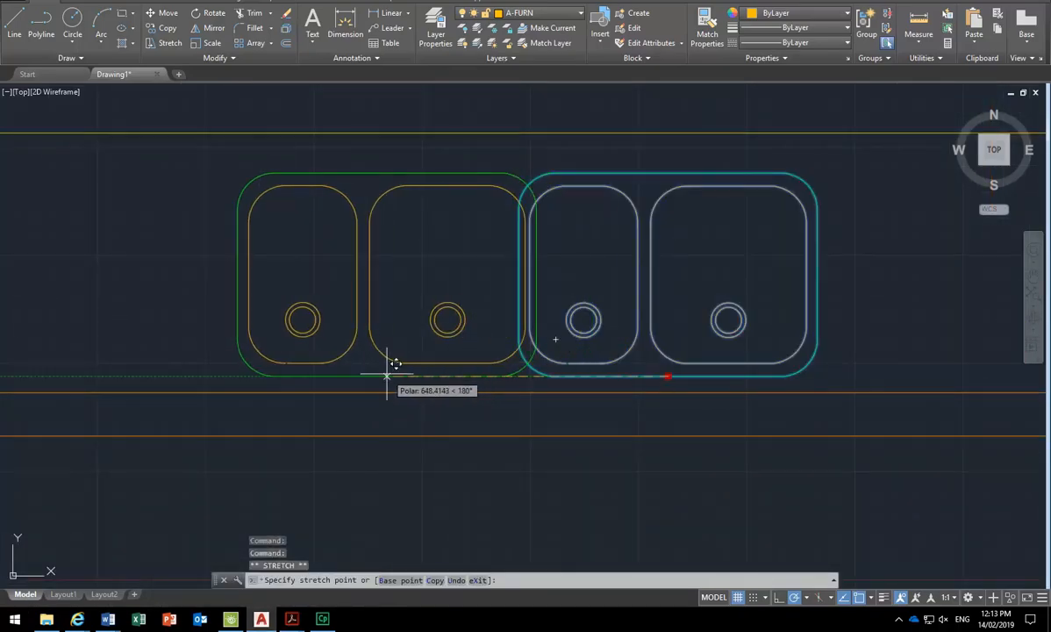
left_click(386, 376)
left_click(387, 375)
left_click(605, 376)
left_click(606, 376)
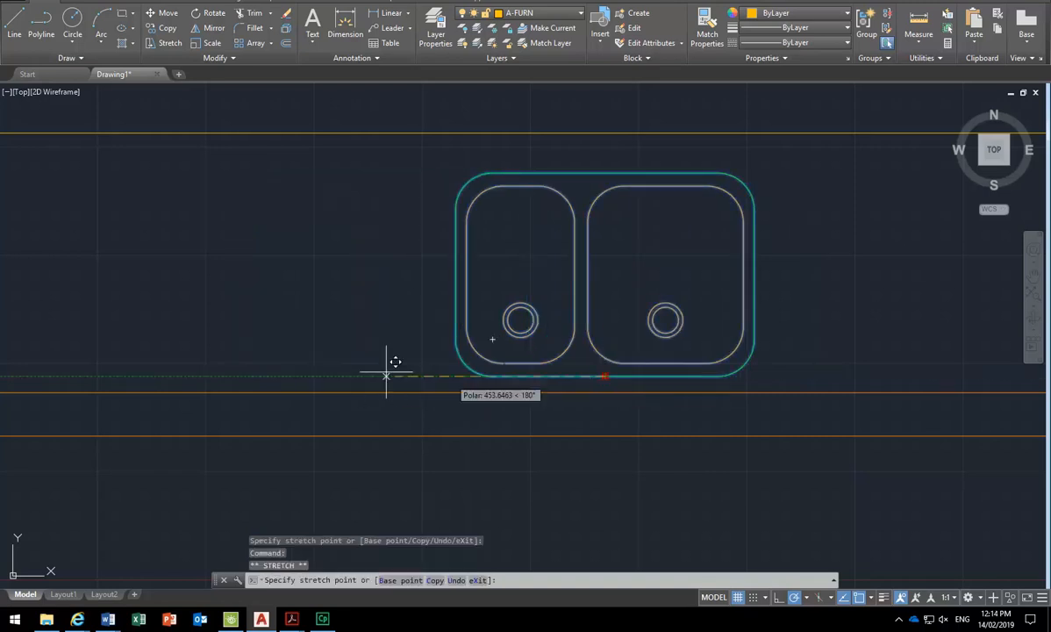
left_click(377, 375)
scroll(386, 368, "down", 5)
middle_click_drag(410, 369, 516, 398)
key("Escape")
key("Escape")
Switch to the Portfolio Exercise 1-6 PDF, examine the boardroom plan on page 3, and return to the drawing
mouse_move(295, 619)
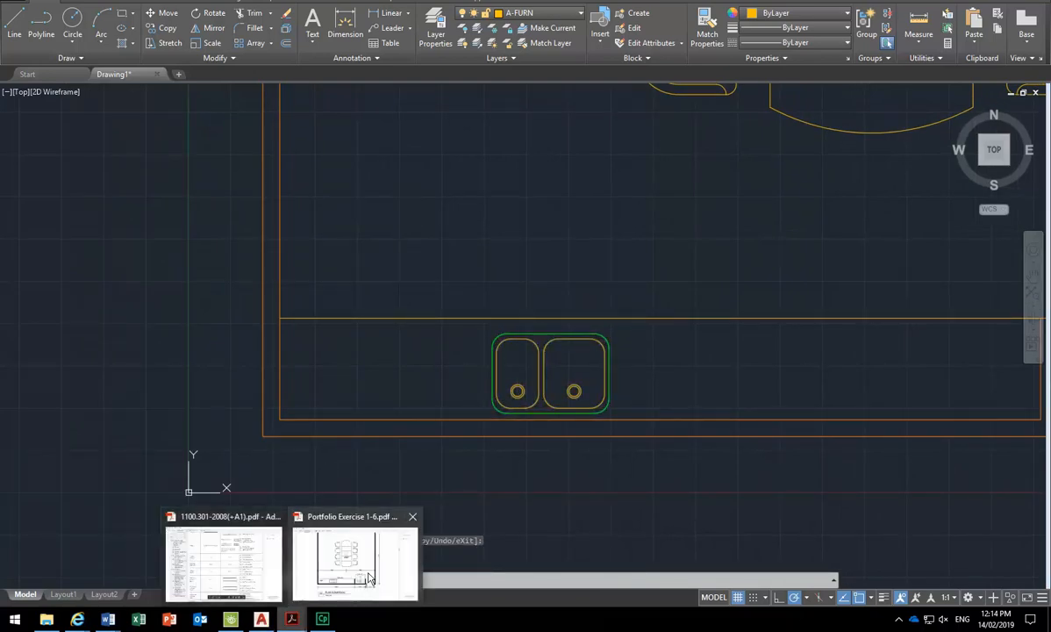
left_click(355, 562)
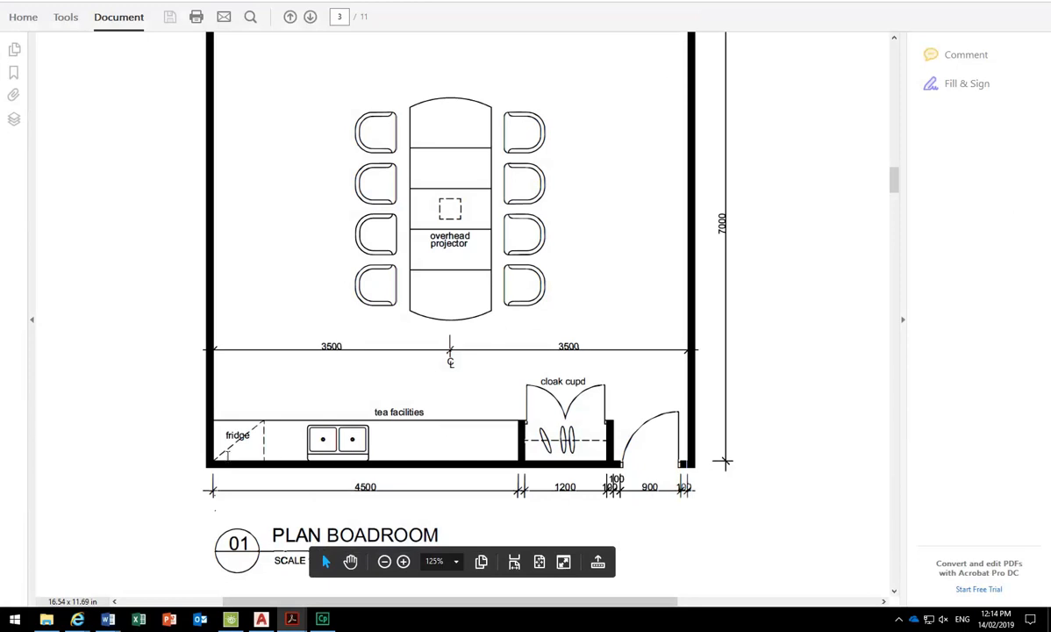
scroll(312, 342, "up", 3)
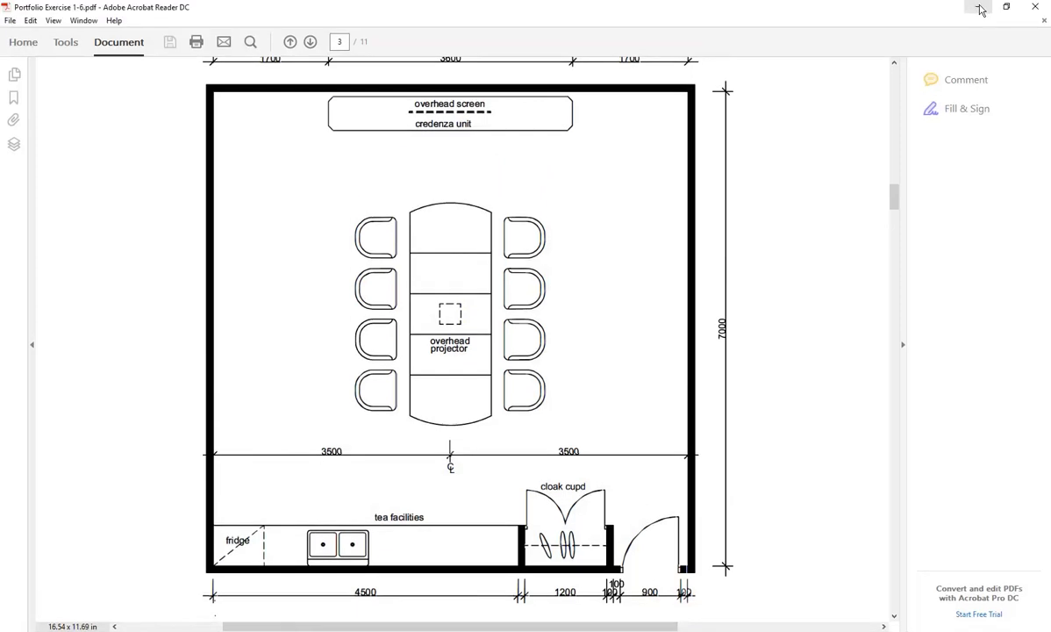
left_click(980, 9)
Create a new layer named A-JOIN-ABOVE based on the A-FURN layer's properties
middle_click_drag(387, 348, 378, 475)
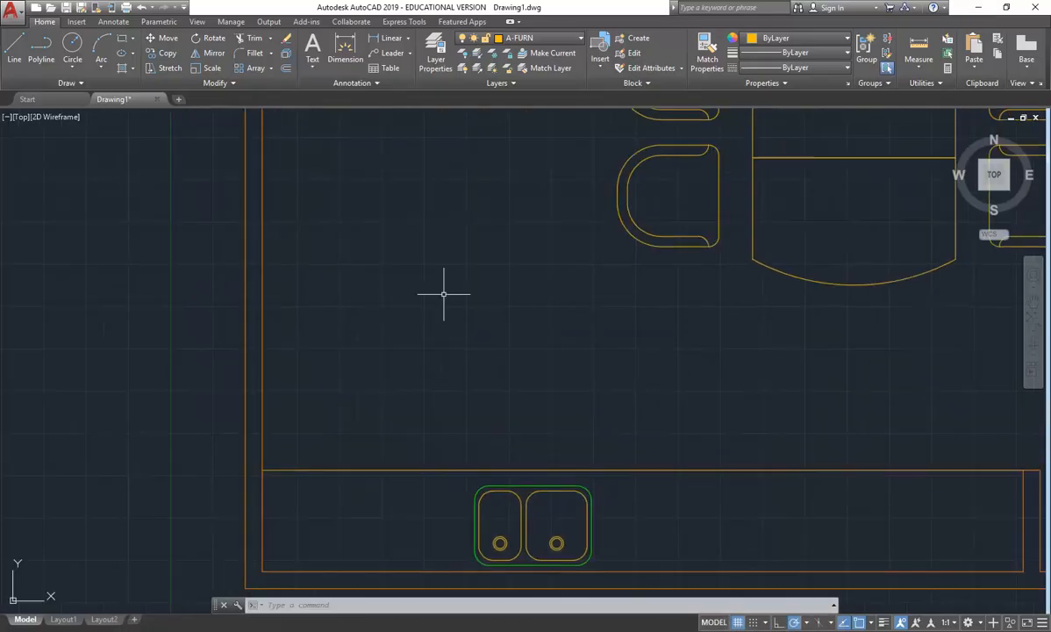
left_click(438, 52)
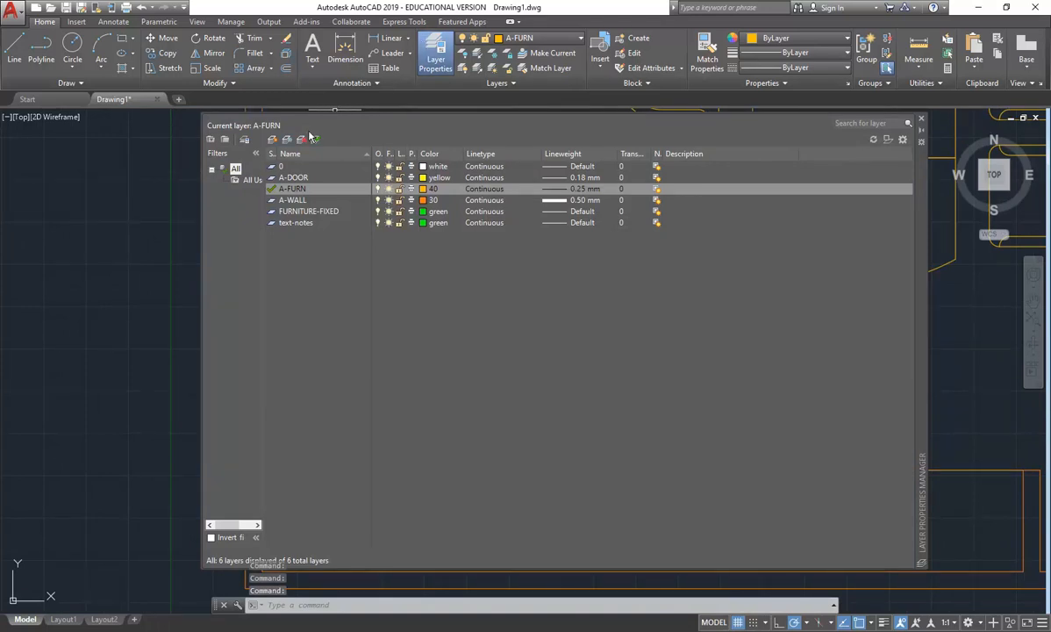
left_click(272, 138)
type("A-WALL")
key("Return")
key("Return")
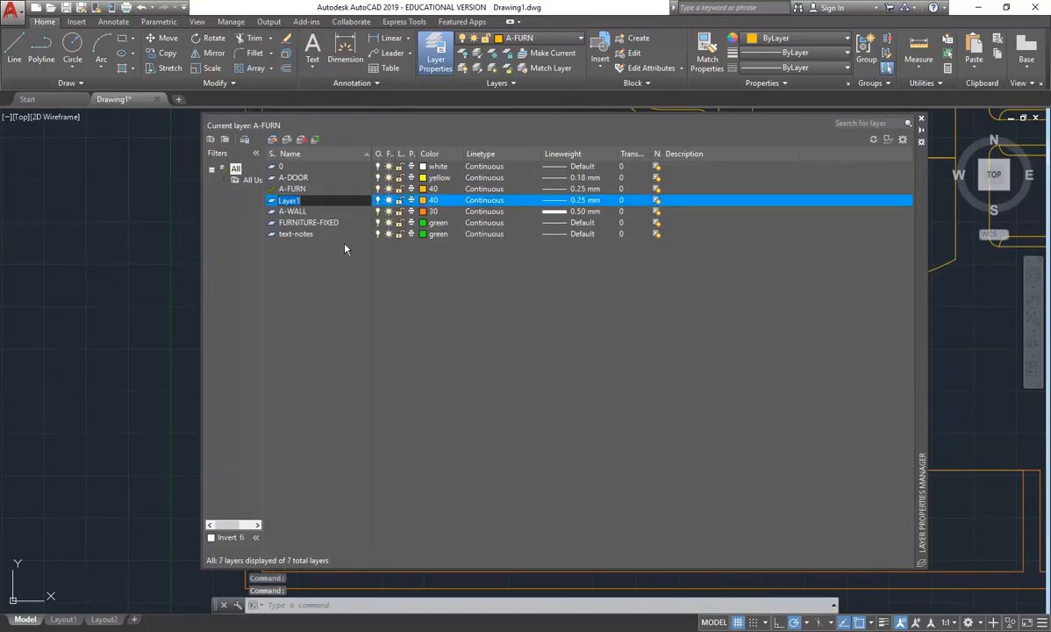
type("A")
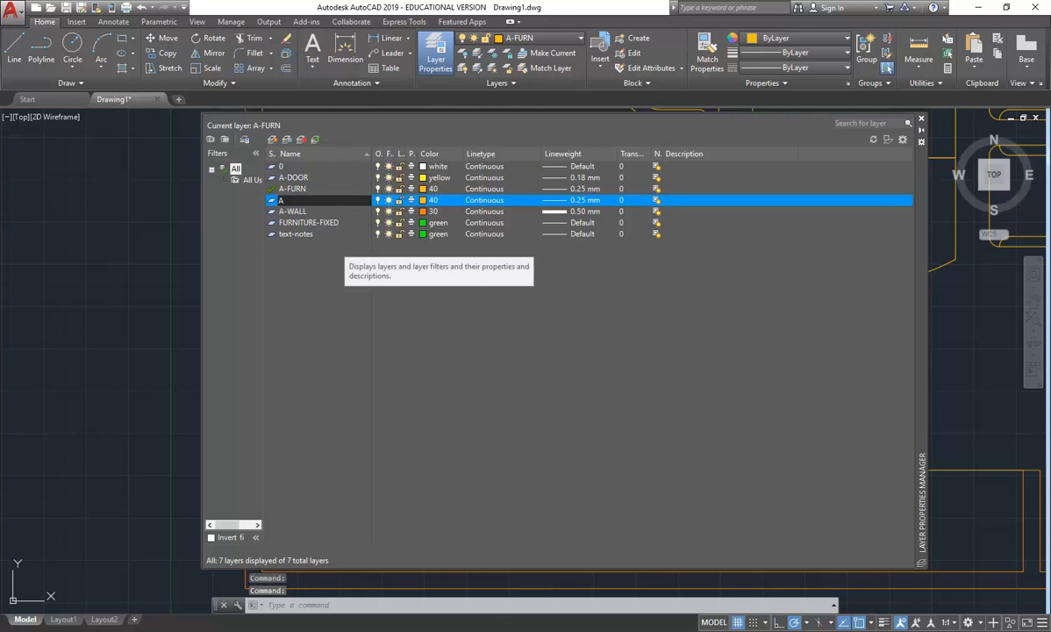
type("-FURN")
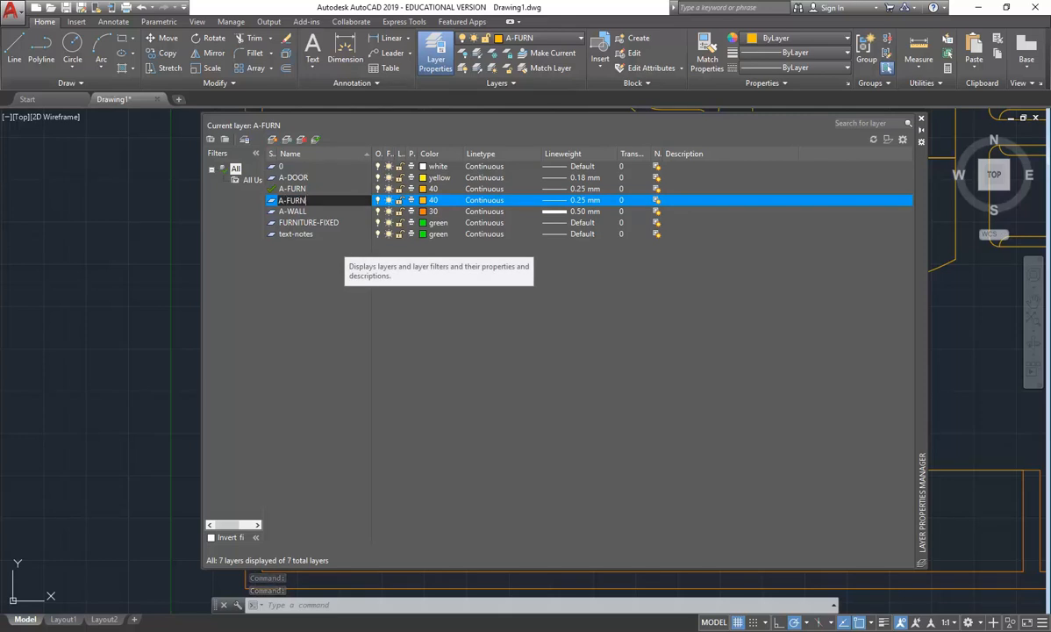
type("-ABOVE")
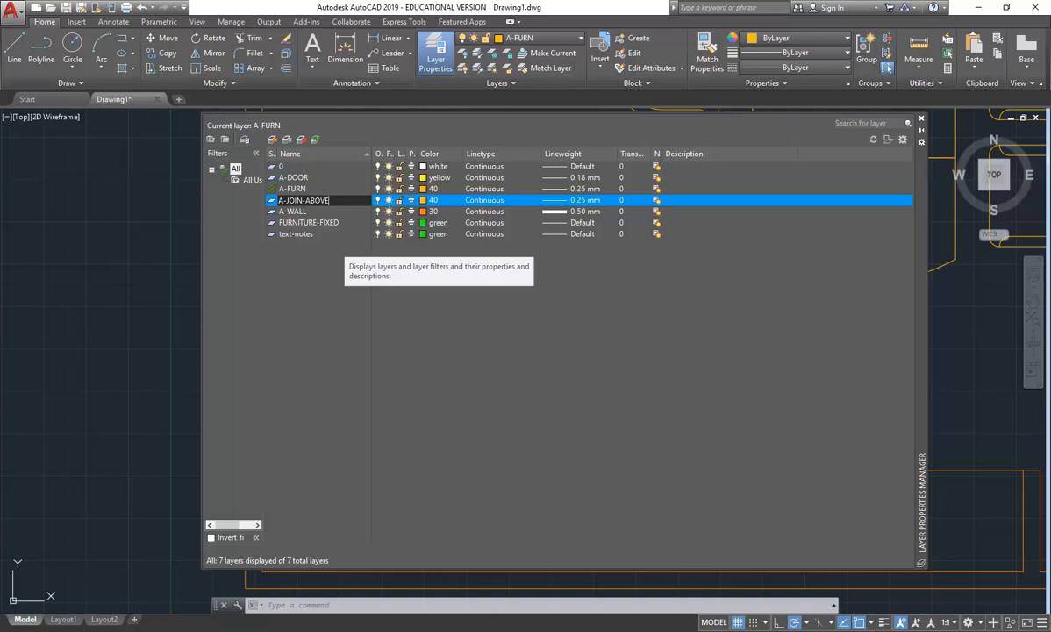
key("Return")
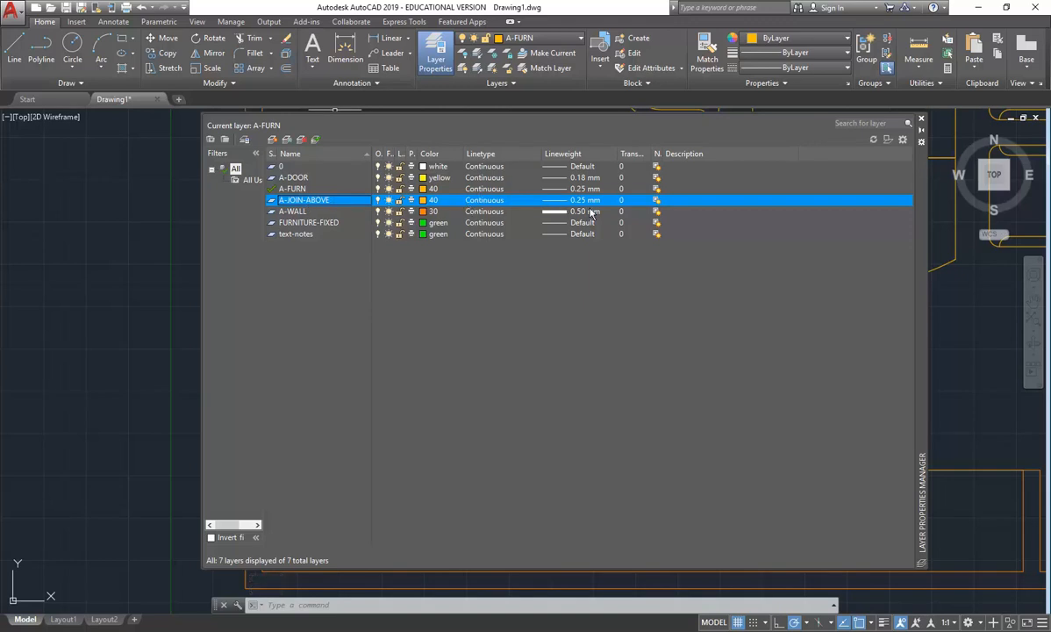
left_click(481, 200)
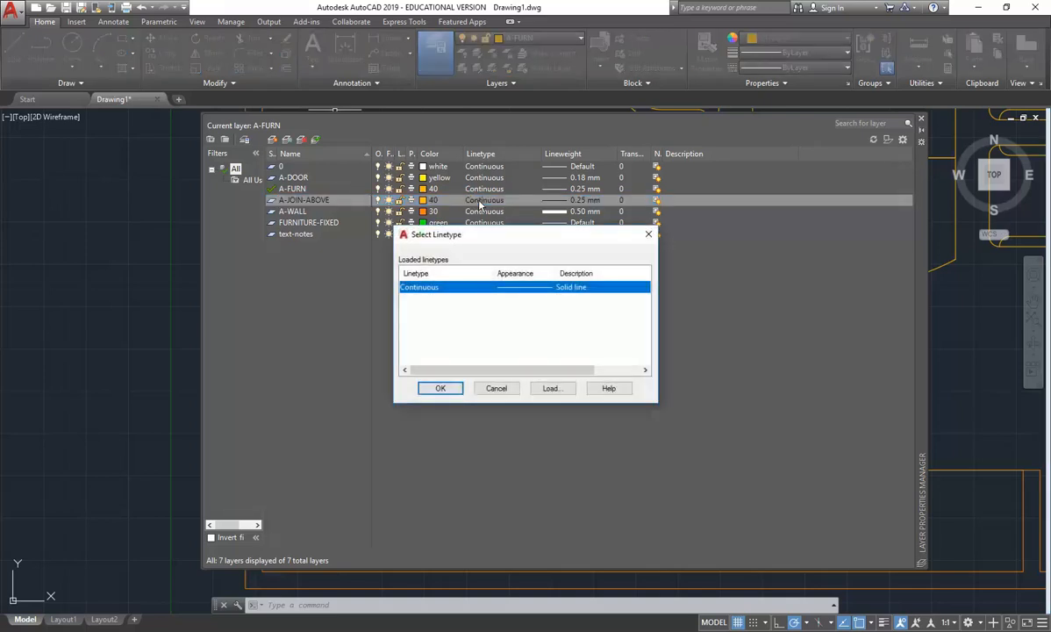
left_click(496, 388)
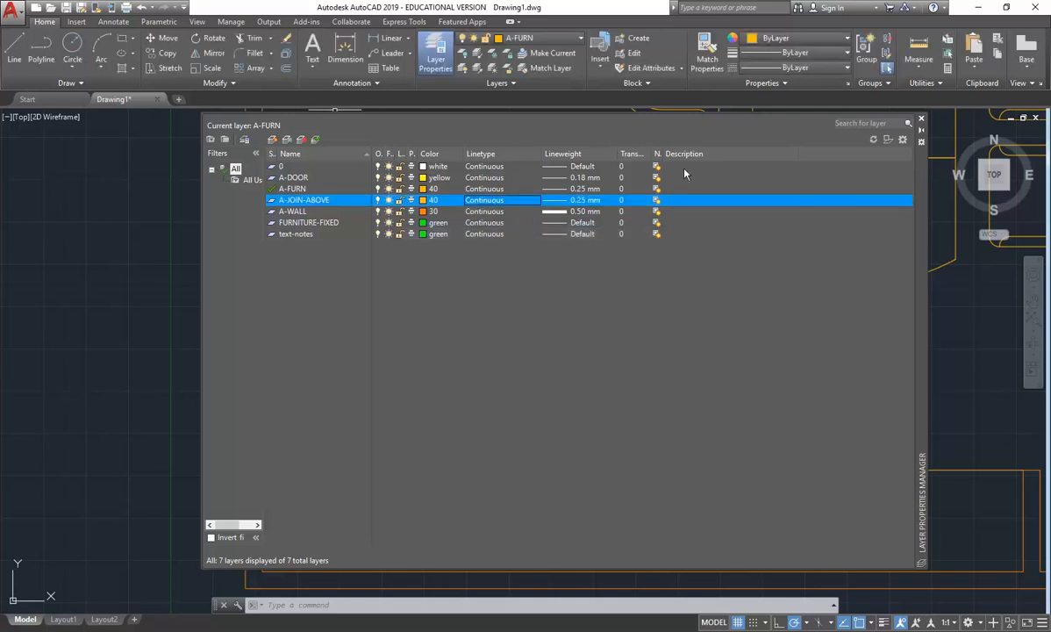
left_click(799, 69)
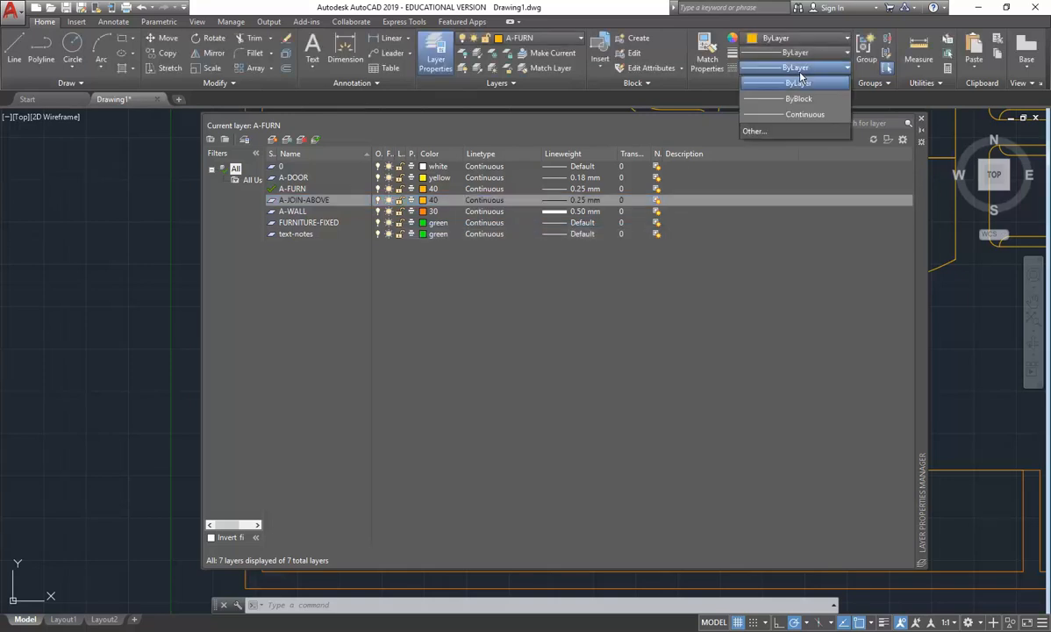
left_click(486, 202)
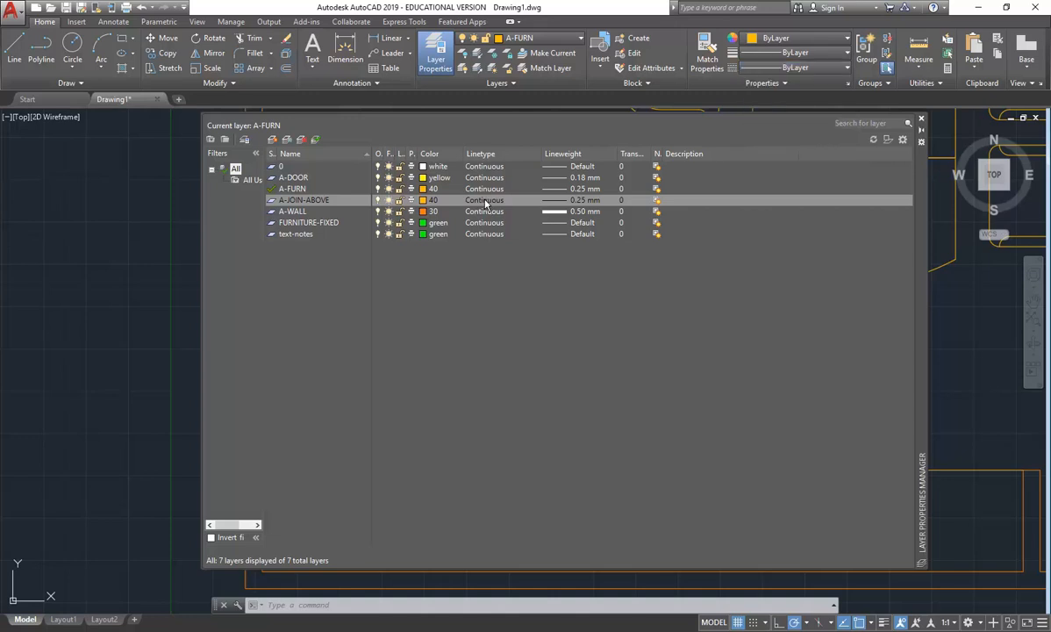
Load the HIDDEN linetype from acadiso.lin while choosing a linetype for the A-JOIN-ABOVE layer
left_click(486, 203)
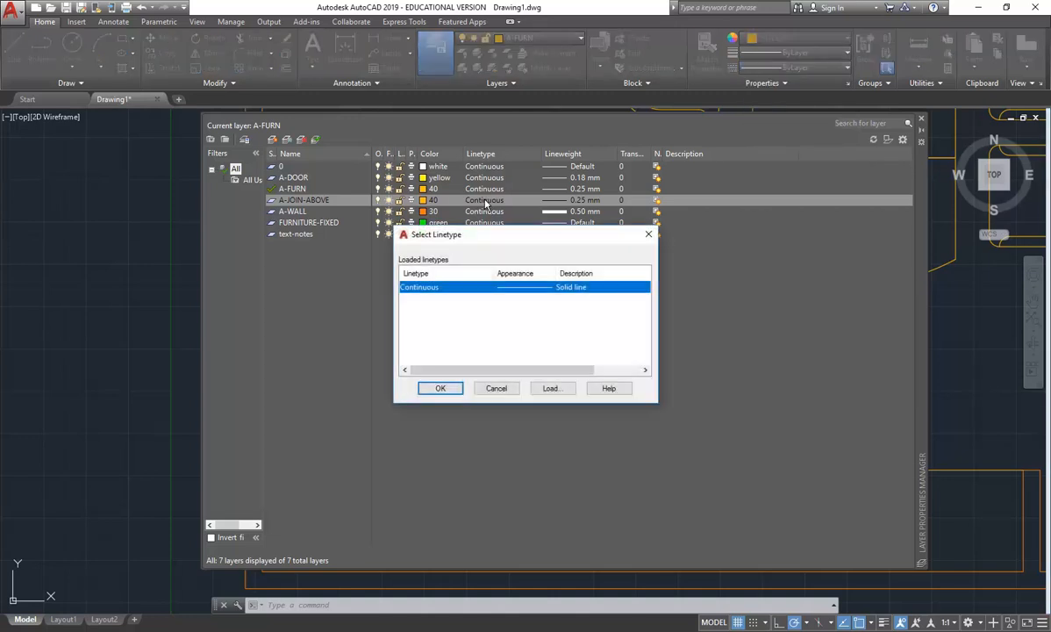
left_click(551, 392)
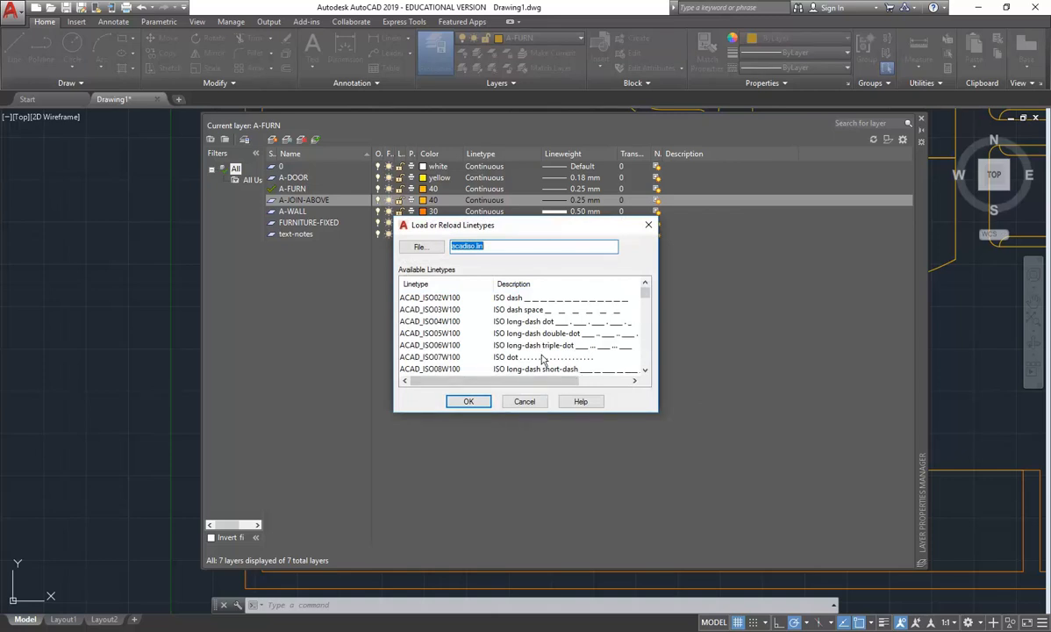
left_click(648, 325)
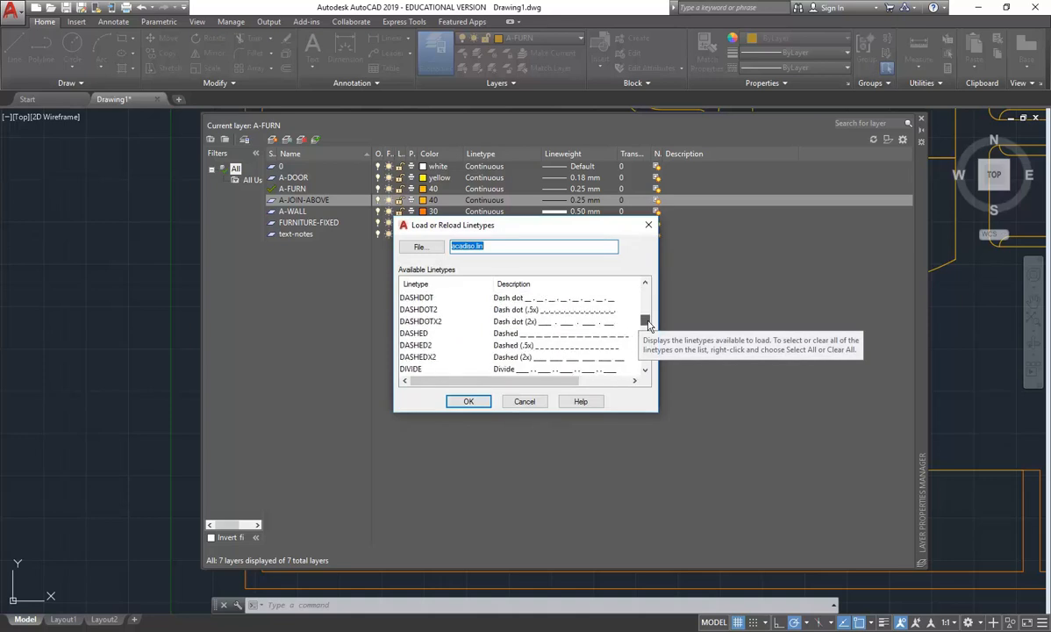
left_click(412, 335)
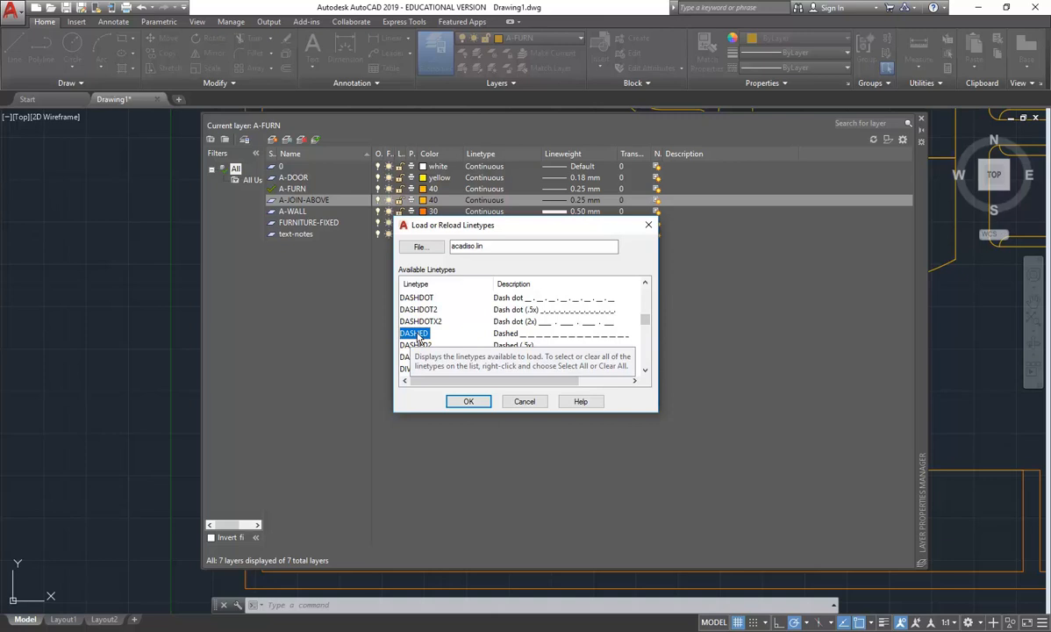
scroll(419, 340, "down", 4)
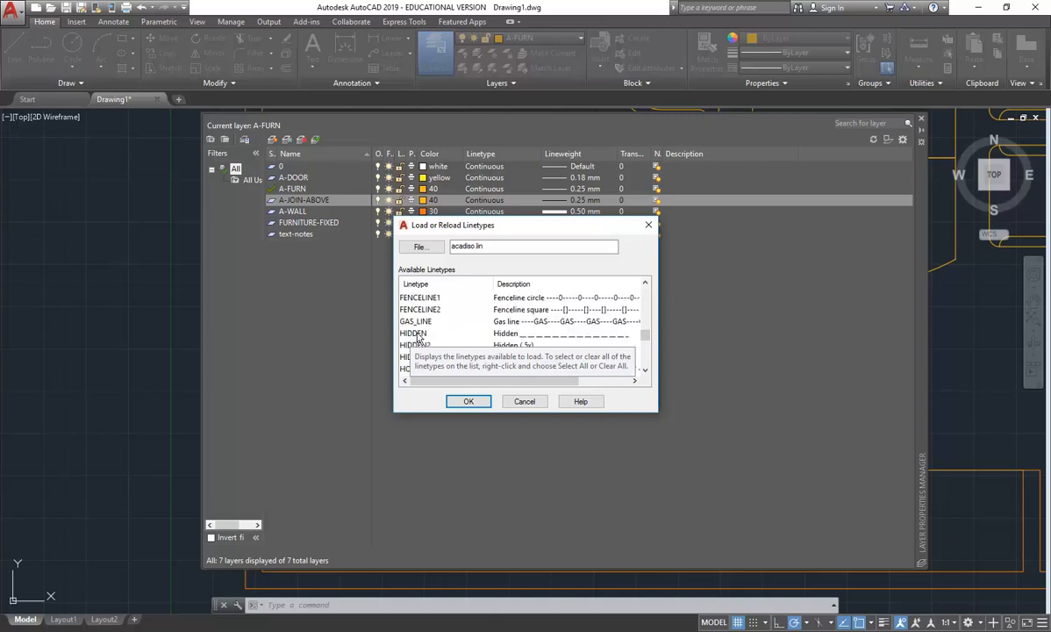
left_click(413, 333)
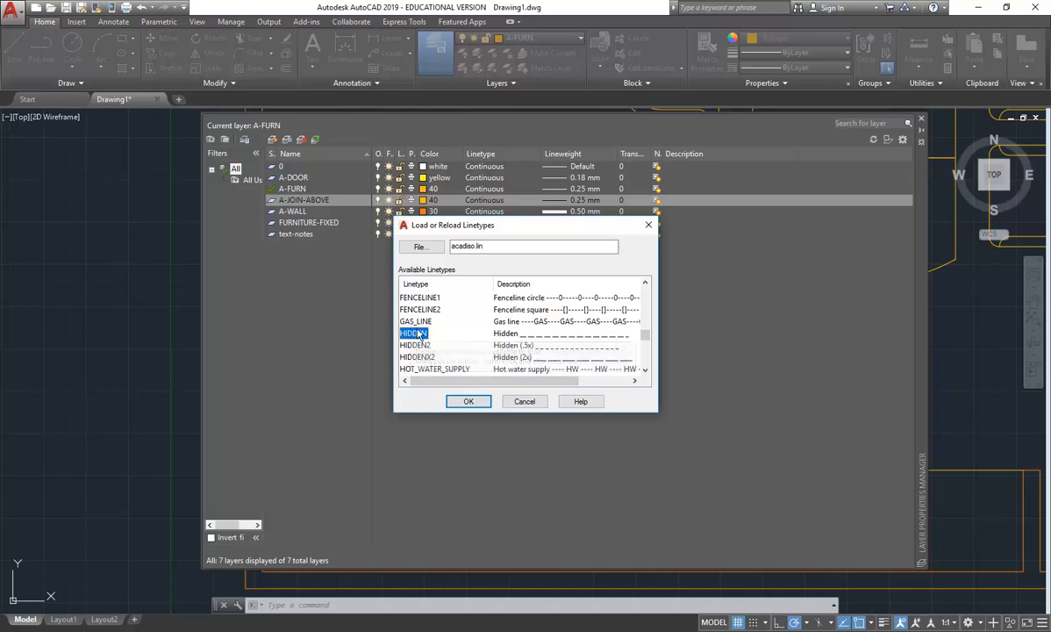
left_click(468, 400)
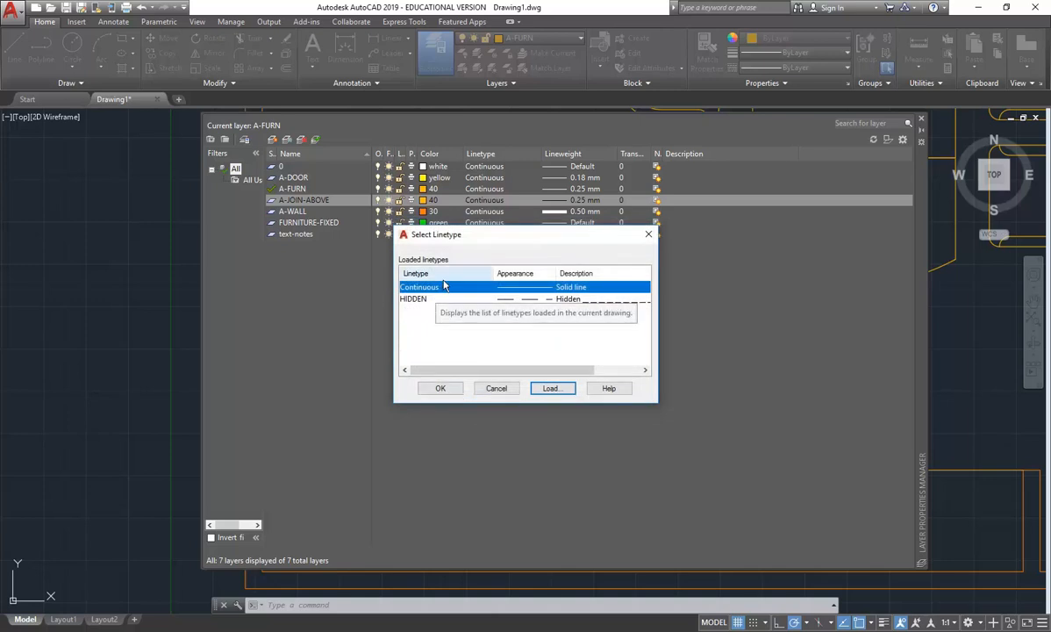
Assign the HIDDEN linetype to the A-JOIN-ABOVE layer, make that layer current, and close the layer manager
left_click(418, 300)
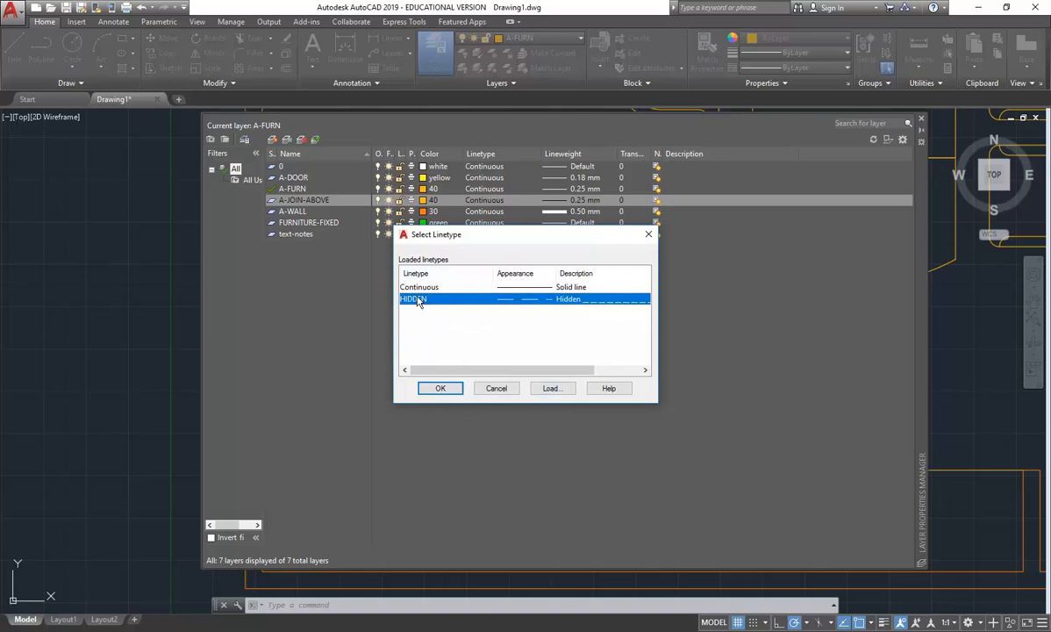
left_click(428, 288)
left_click(420, 302)
left_click(441, 387)
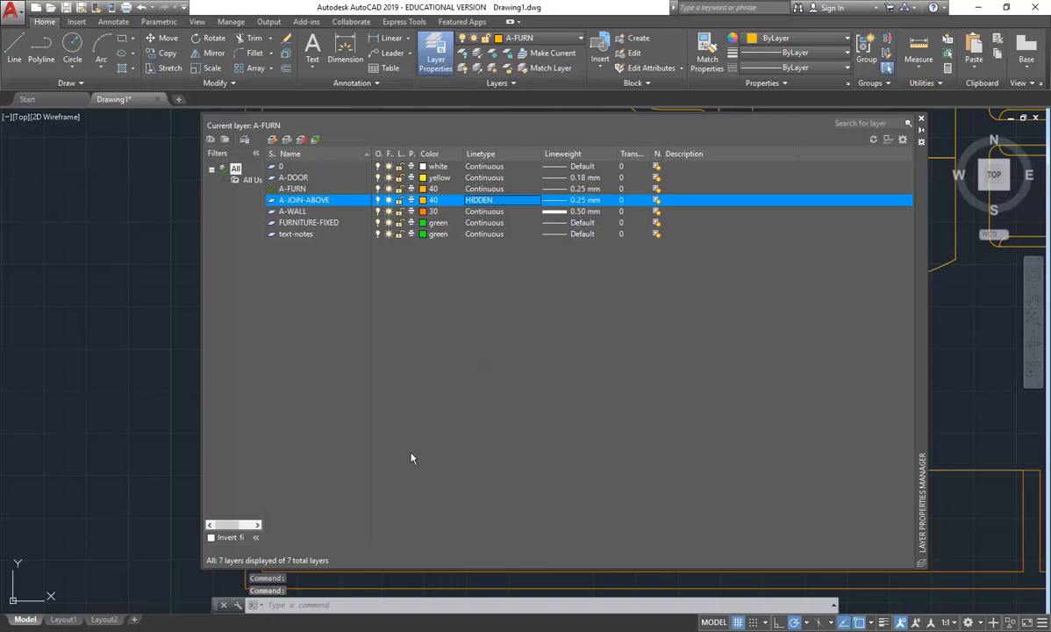
double_click(271, 202)
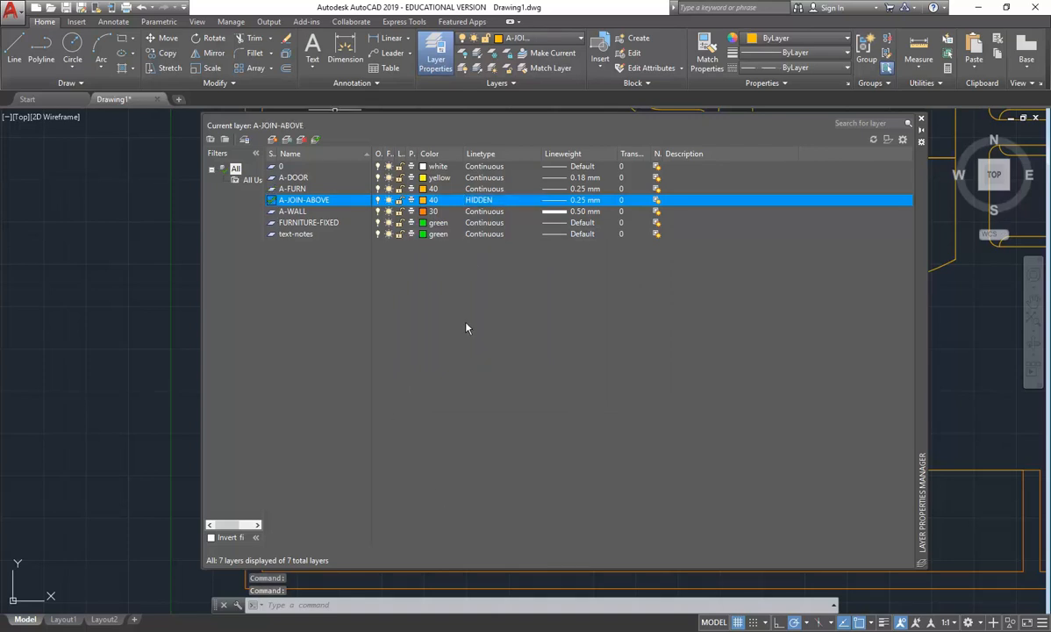
left_click(921, 119)
Draw a 300 by 300 square with the Rectangle command in the open floor between the left wall and the chairs
scroll(514, 307, "down", 4)
middle_click_drag(514, 307, 374, 479)
scroll(497, 371, "up", 1)
scroll(488, 381, "up", 2)
scroll(487, 381, "up", 2)
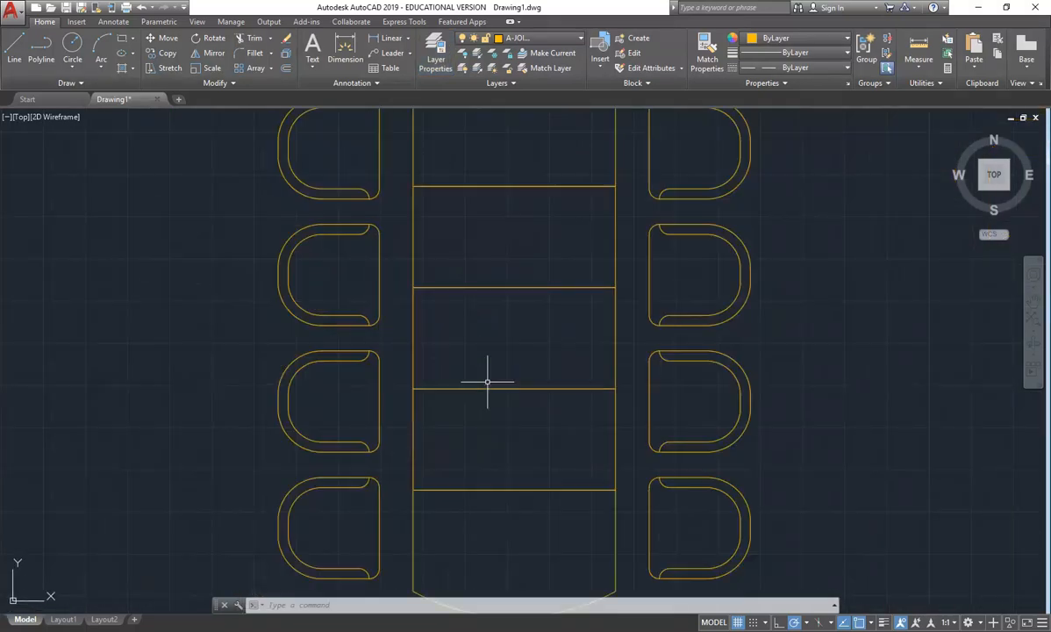
left_click(121, 38)
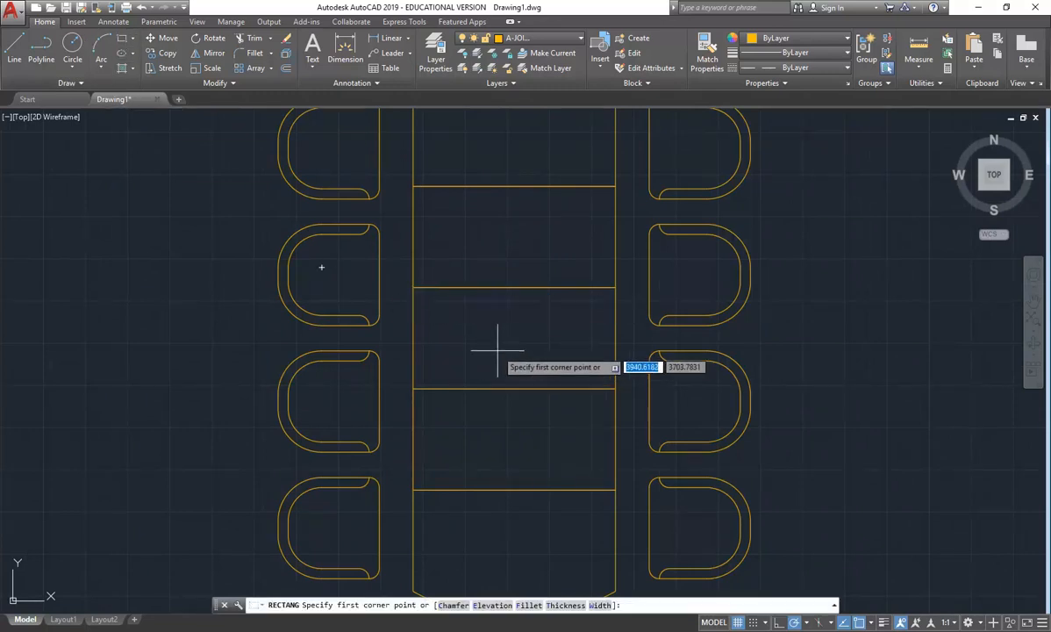
scroll(497, 351, "up", 2)
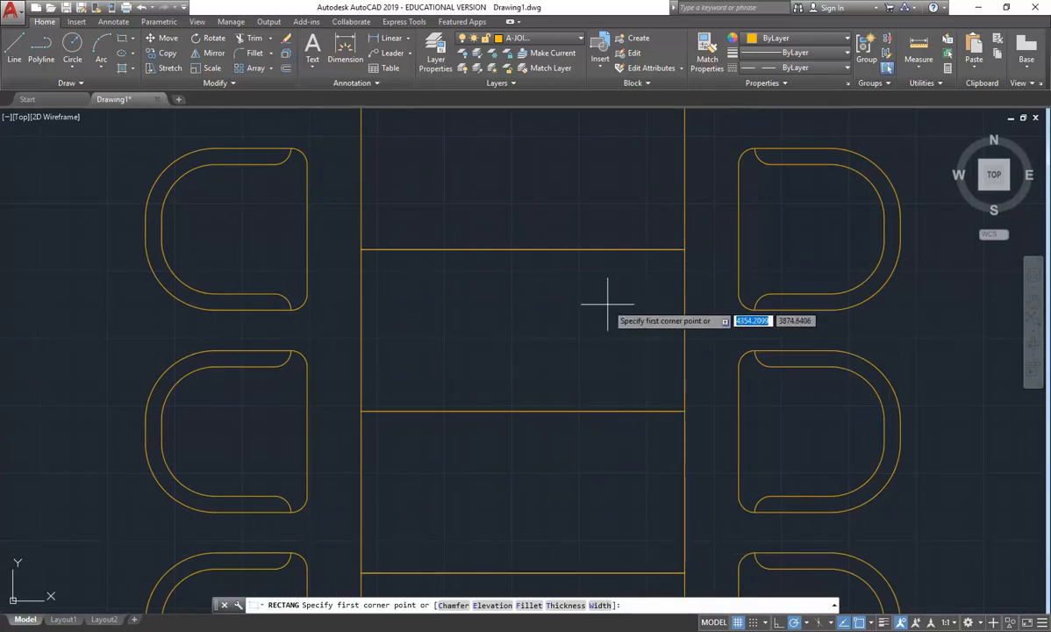
scroll(586, 329, "down", 3)
scroll(581, 324, "up", 3)
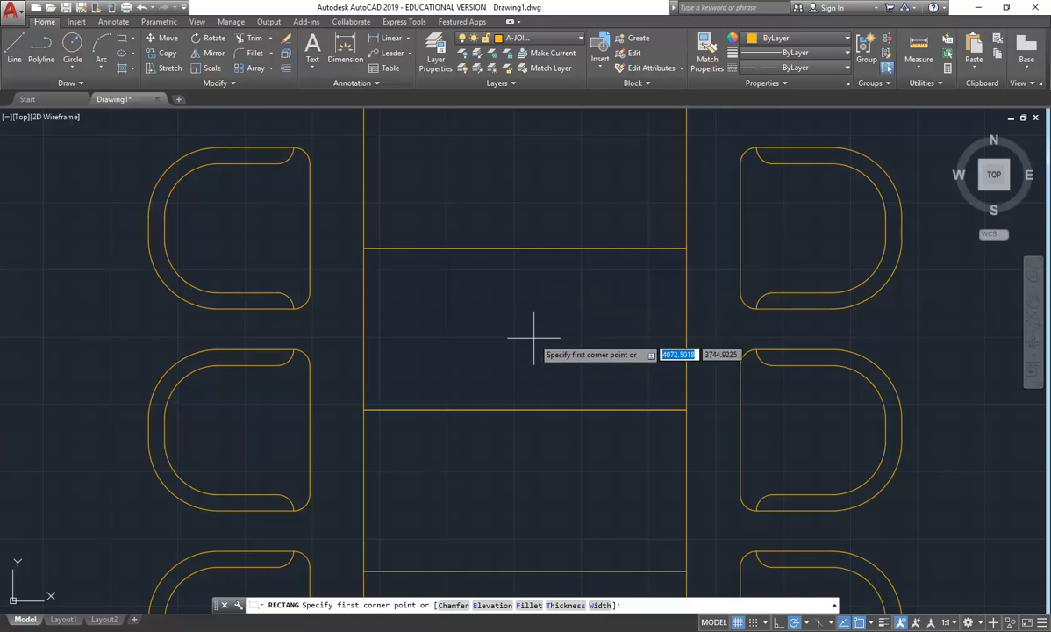
scroll(539, 340, "down", 2)
left_click(226, 392)
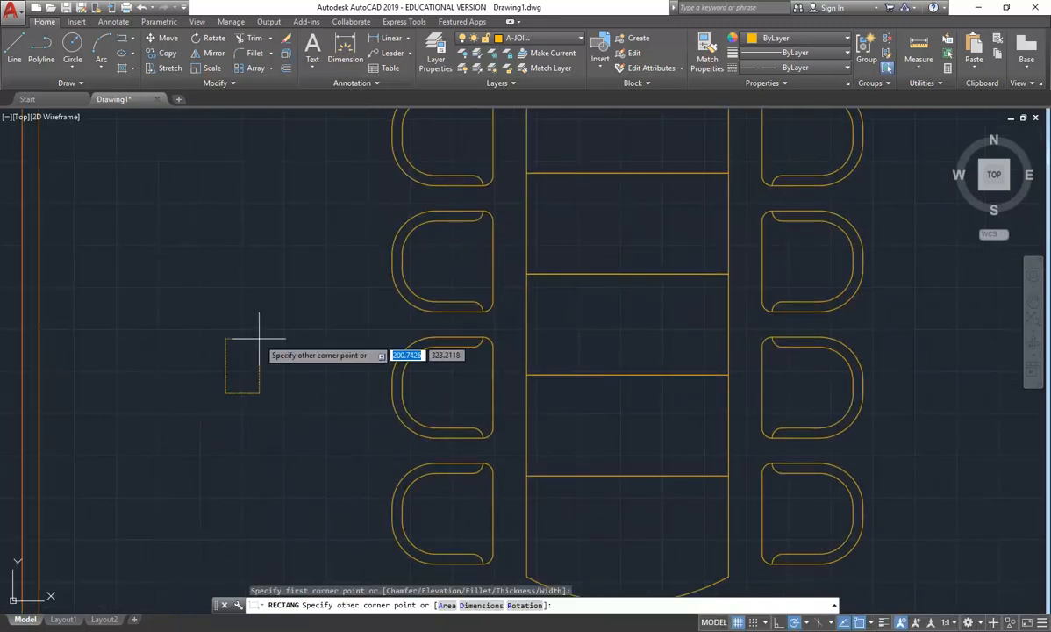
type("300")
key("Tab")
type("300")
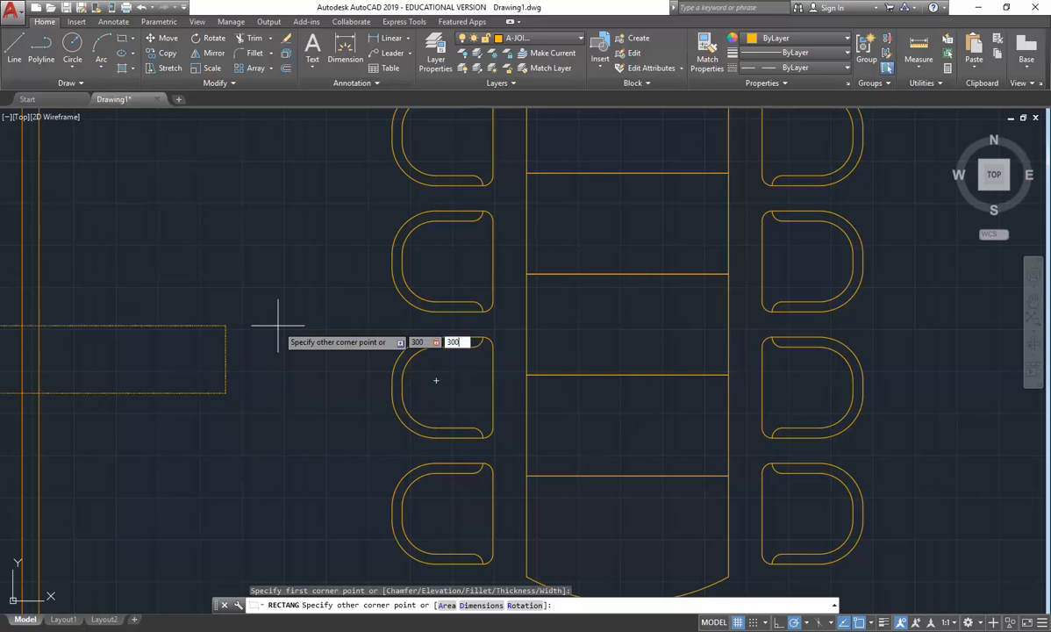
key("Return")
scroll(212, 374, "up", 5)
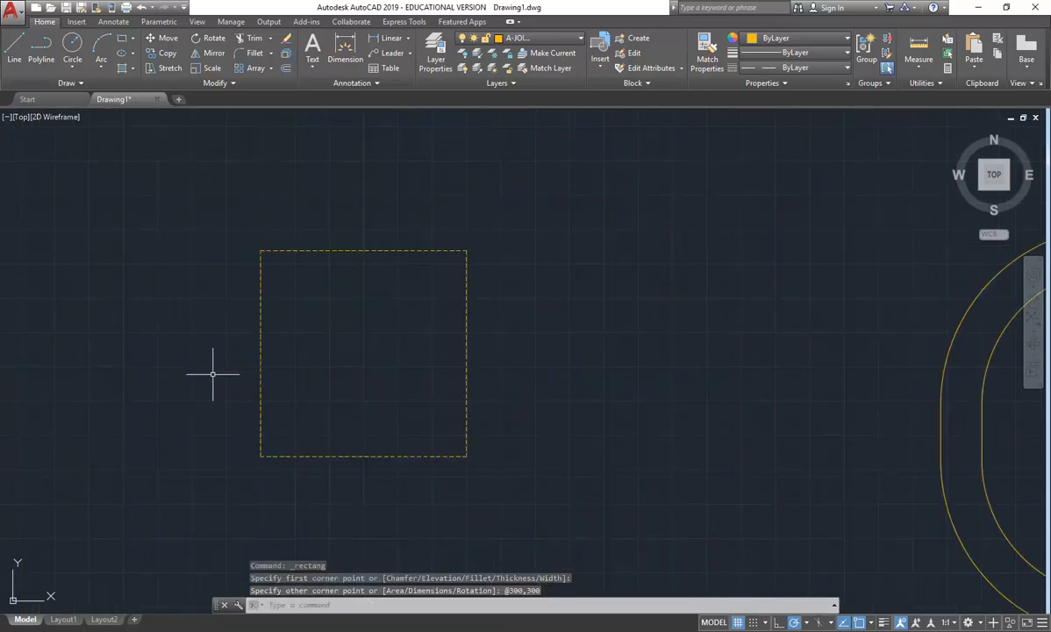
scroll(212, 374, "down", 3)
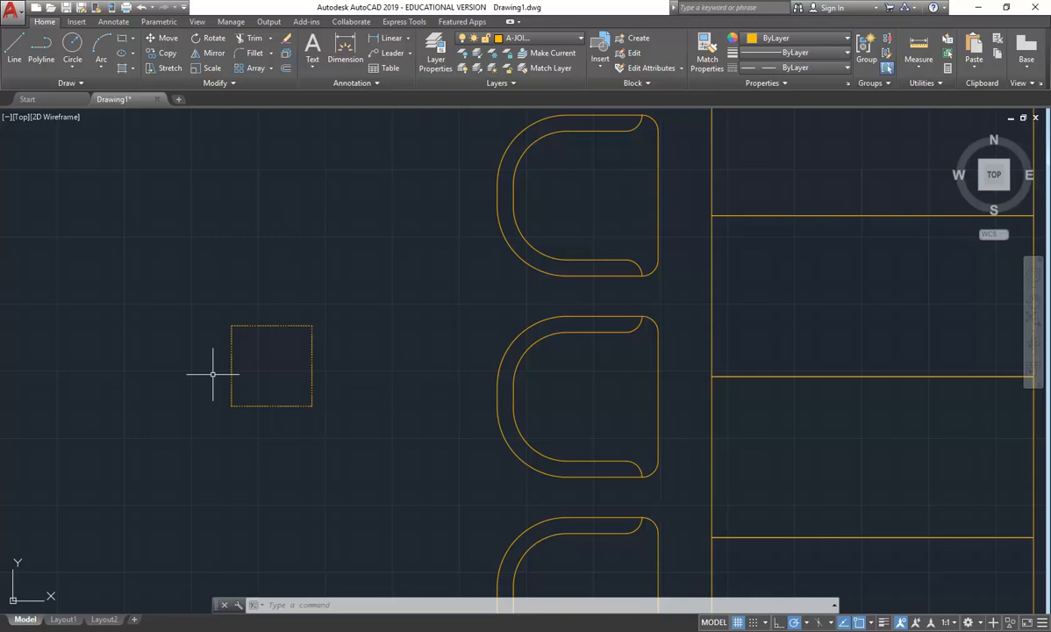
Set the annotation scale of the model view to 1:50 and regenerate the drawing
left_click(947, 622)
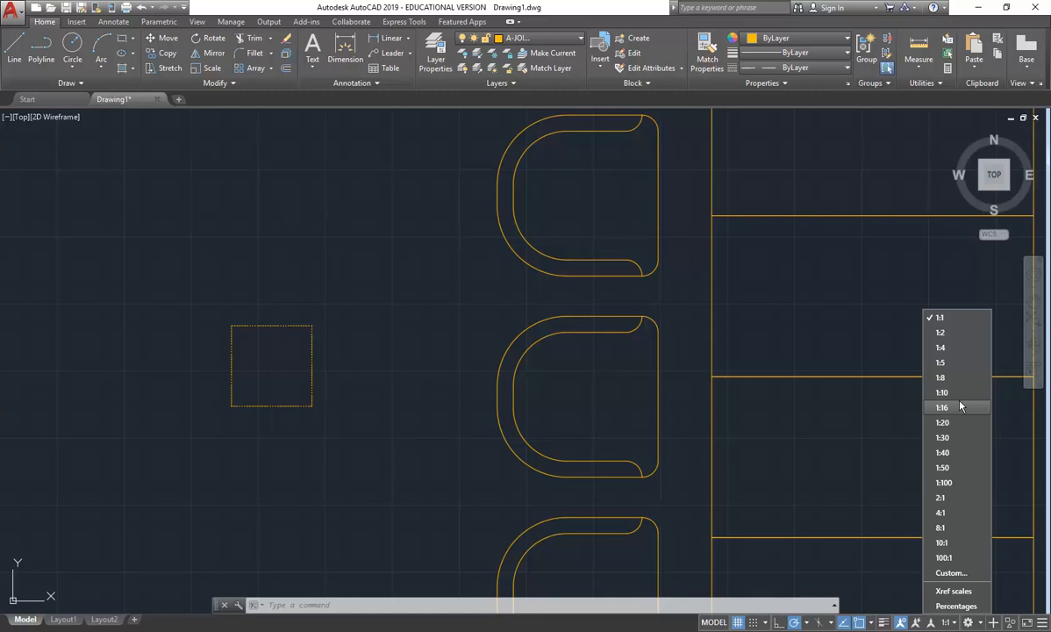
left_click(943, 469)
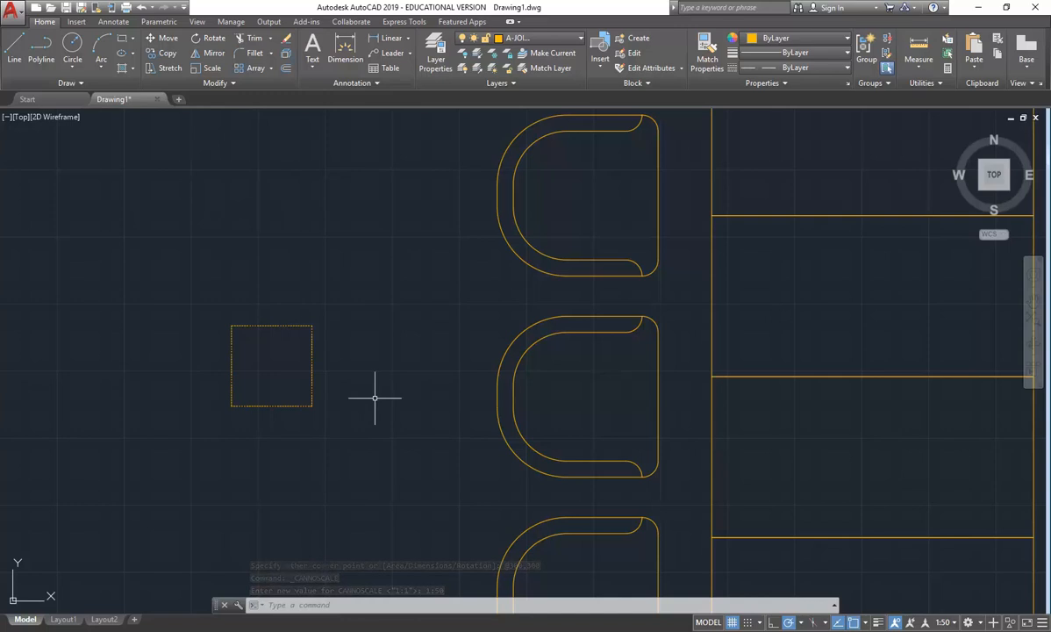
type("RE")
key("Return")
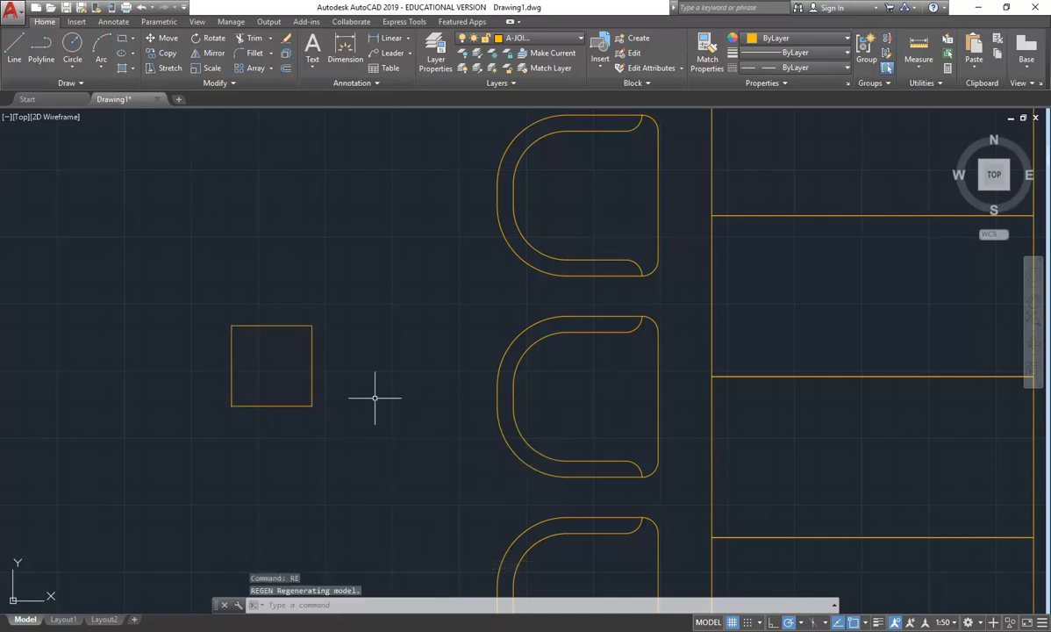
scroll(256, 342, "up", 2)
scroll(256, 342, "down", 2)
middle_click_drag(256, 342, 315, 339)
scroll(314, 340, "down", 4)
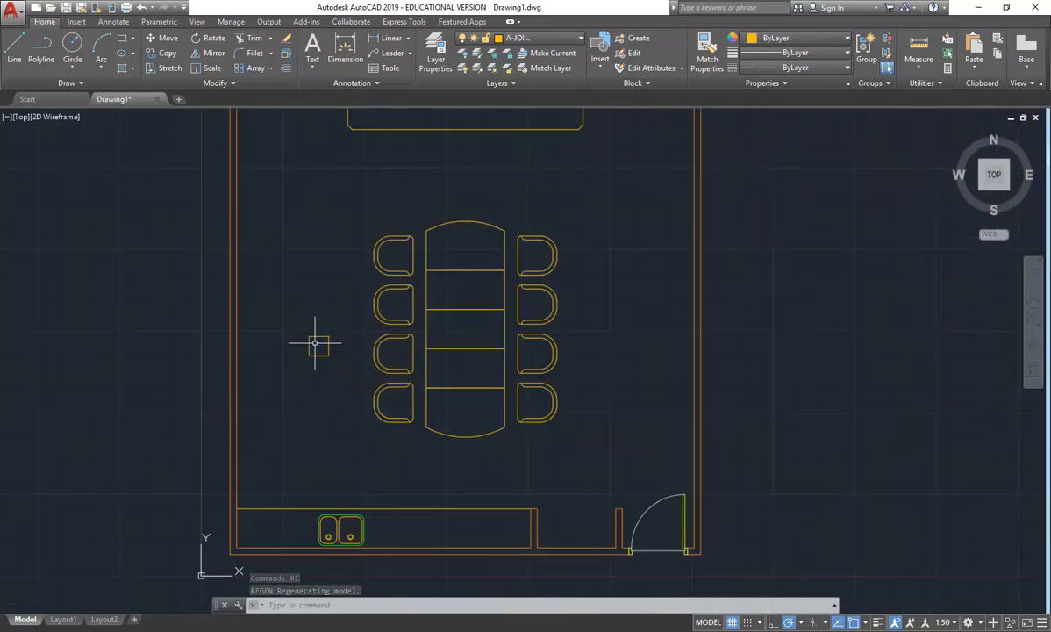
Set the global linetype scale factor to 25 in the Linetype Manager and regenerate the drawing
left_click(795, 70)
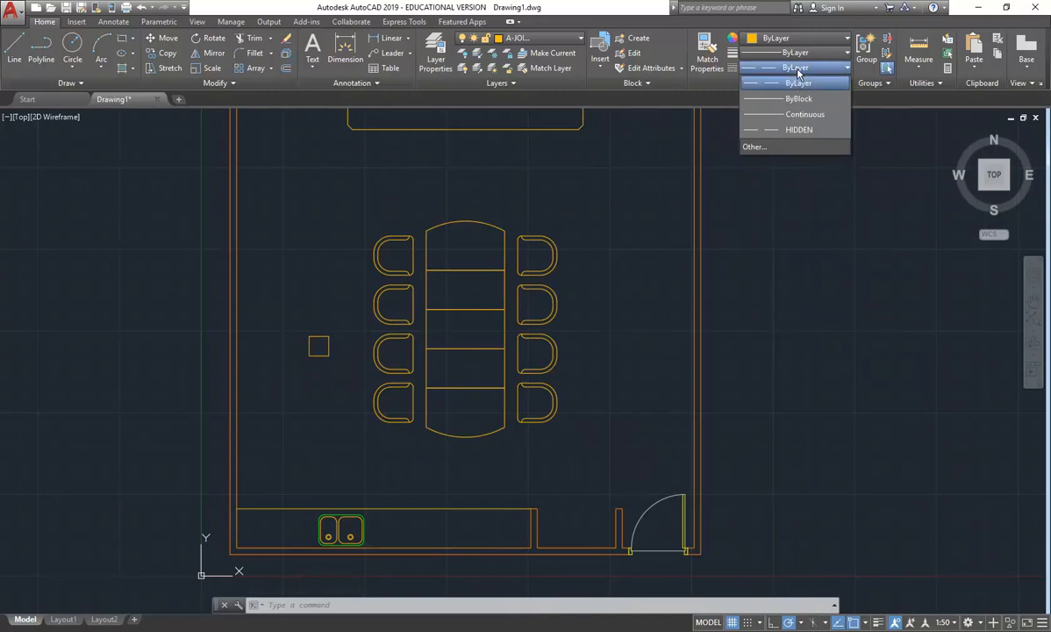
left_click(733, 140)
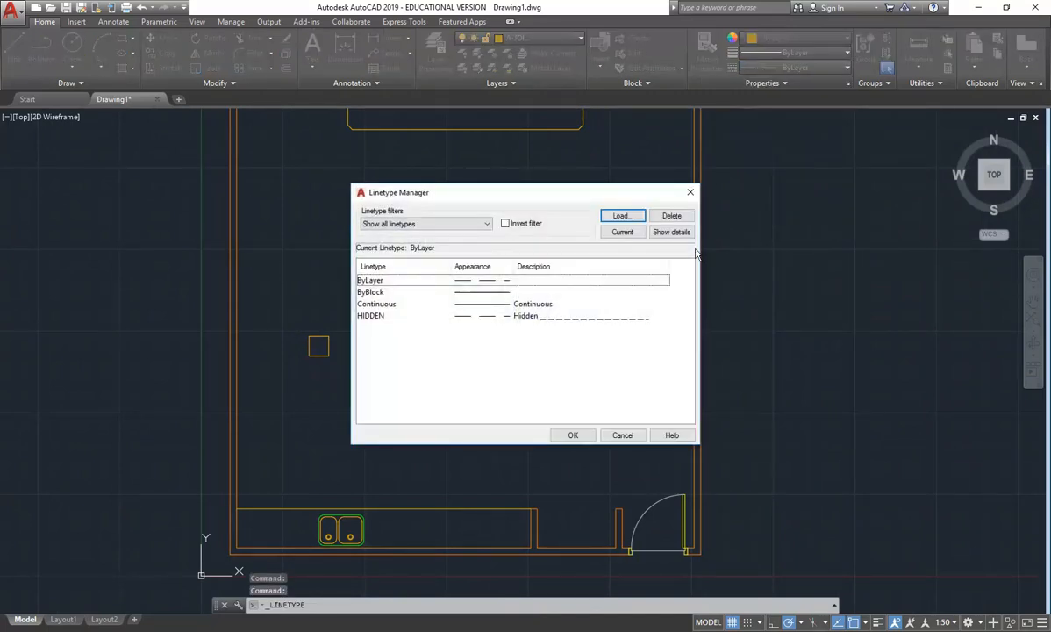
left_click(671, 232)
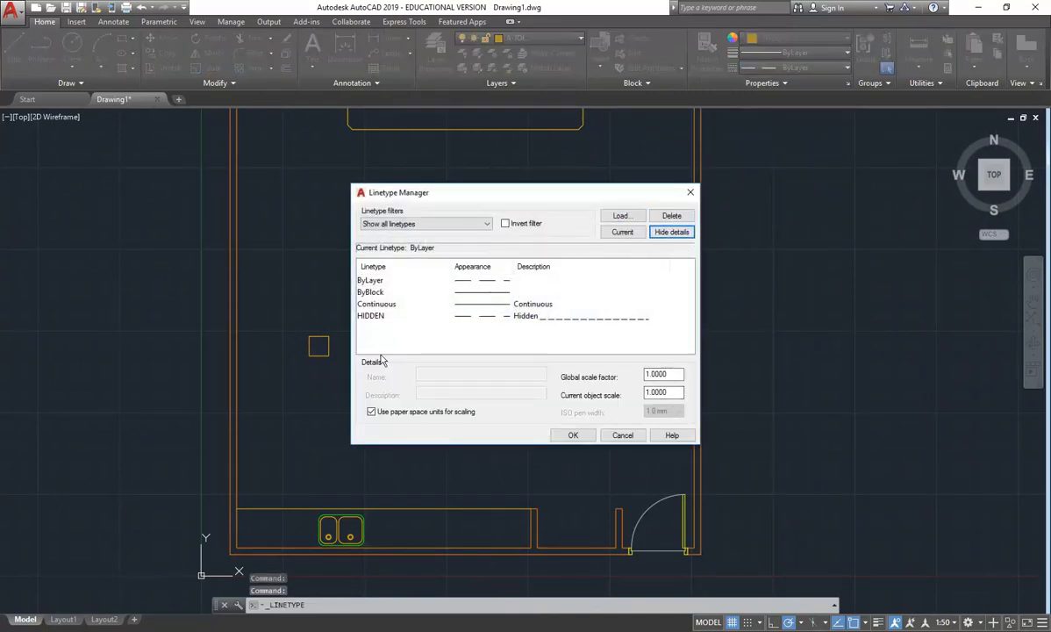
double_click(673, 392)
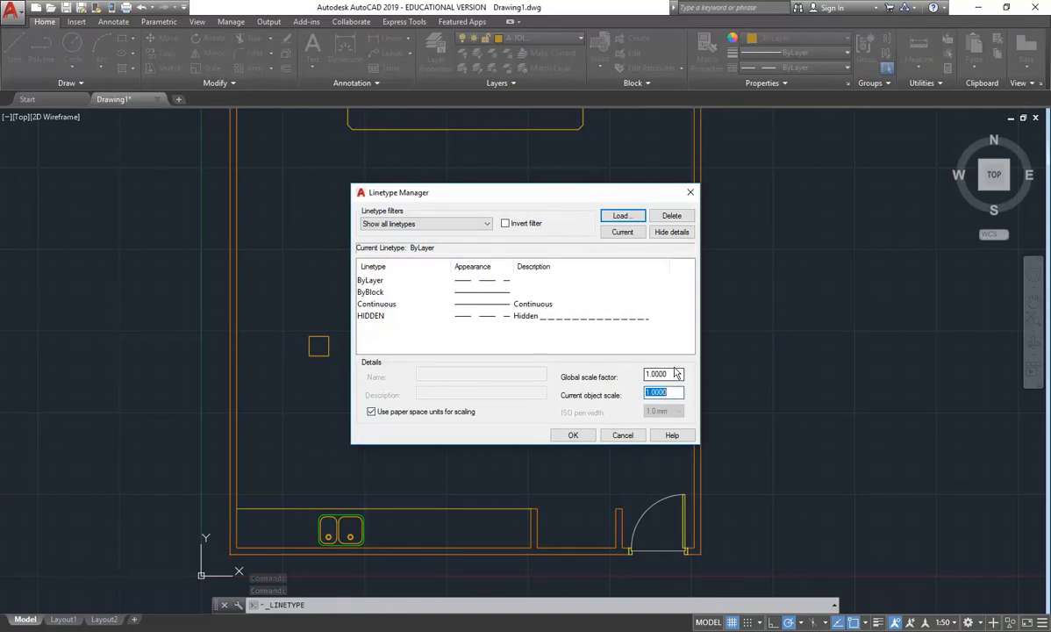
left_click(675, 374)
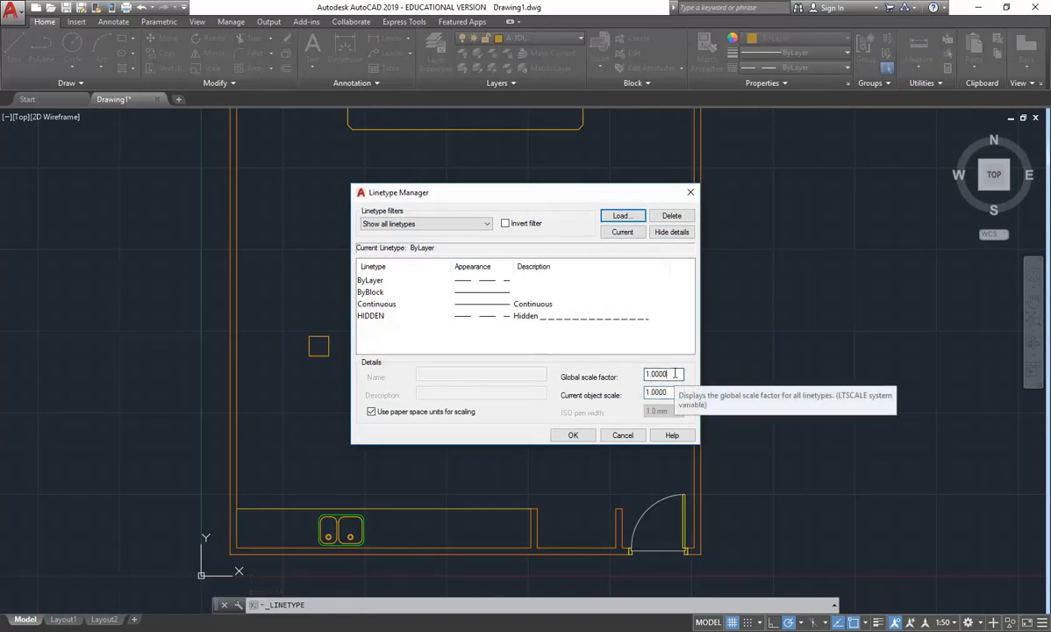
left_click_drag(674, 374, 596, 377)
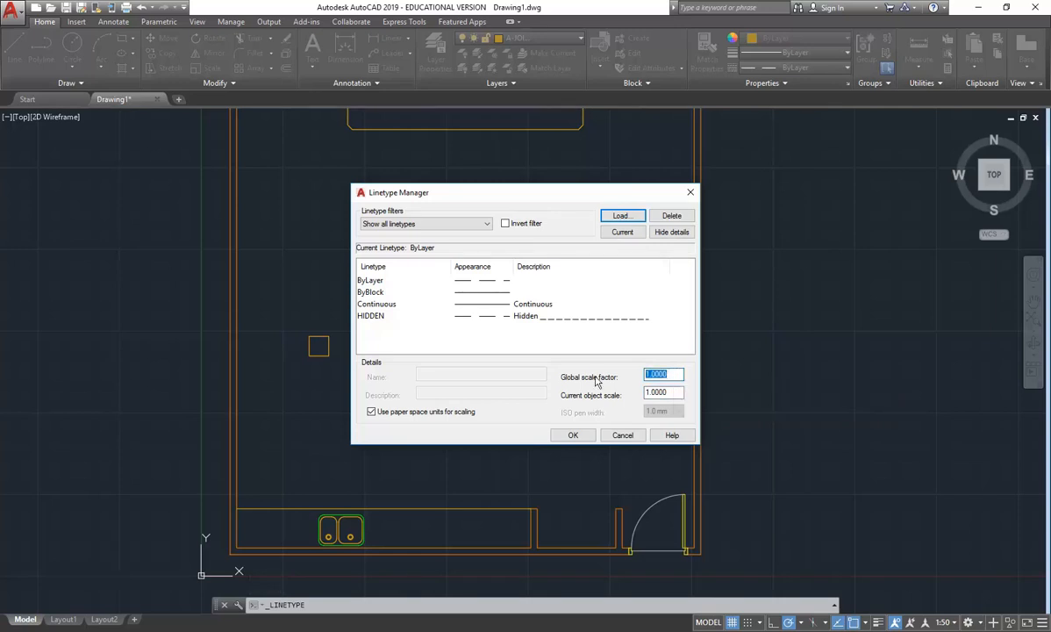
type("25")
left_click(558, 436)
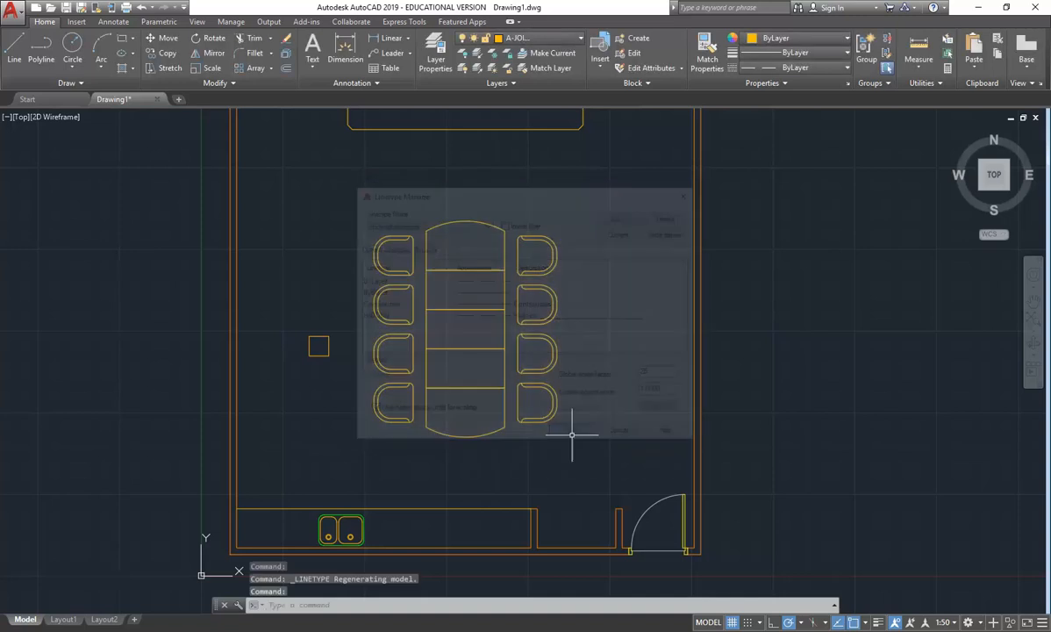
type("RE")
key("Return")
scroll(279, 352, "up", 6)
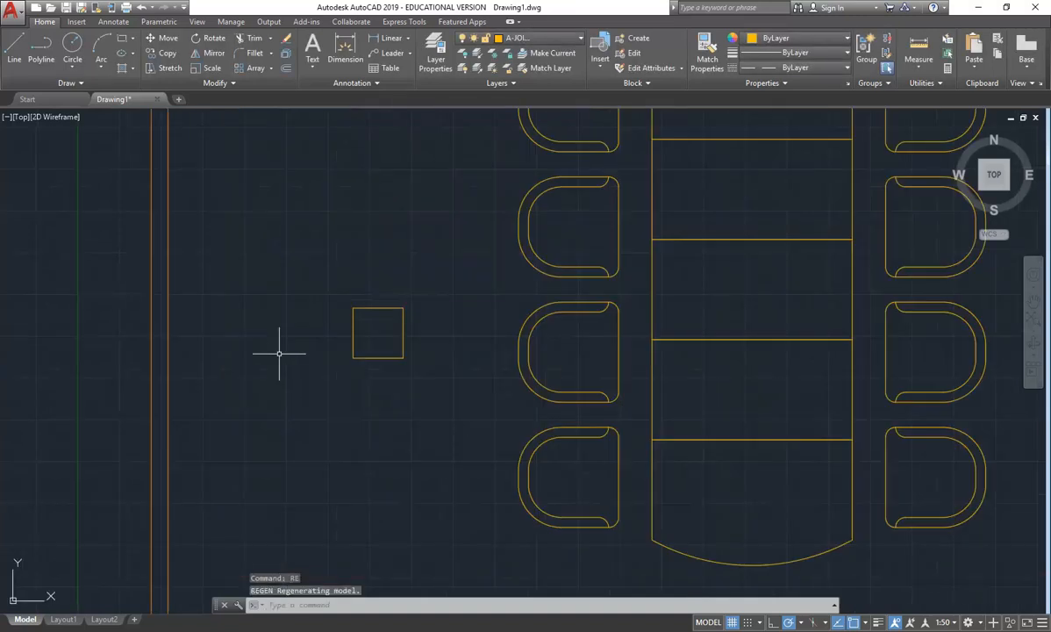
left_click(428, 316)
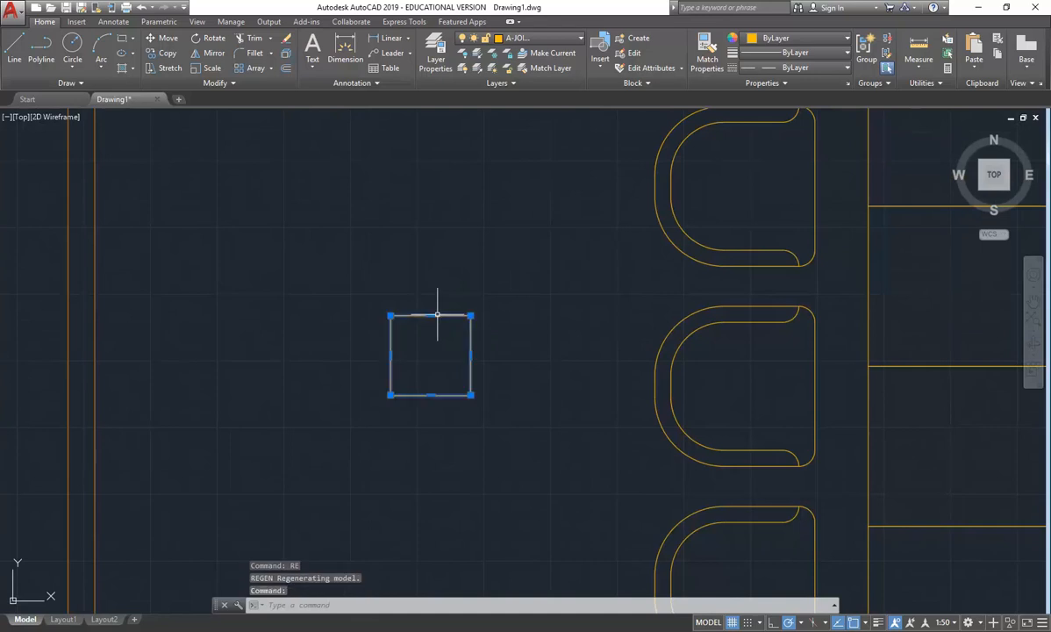
key("Escape")
key("Escape")
key("Escape")
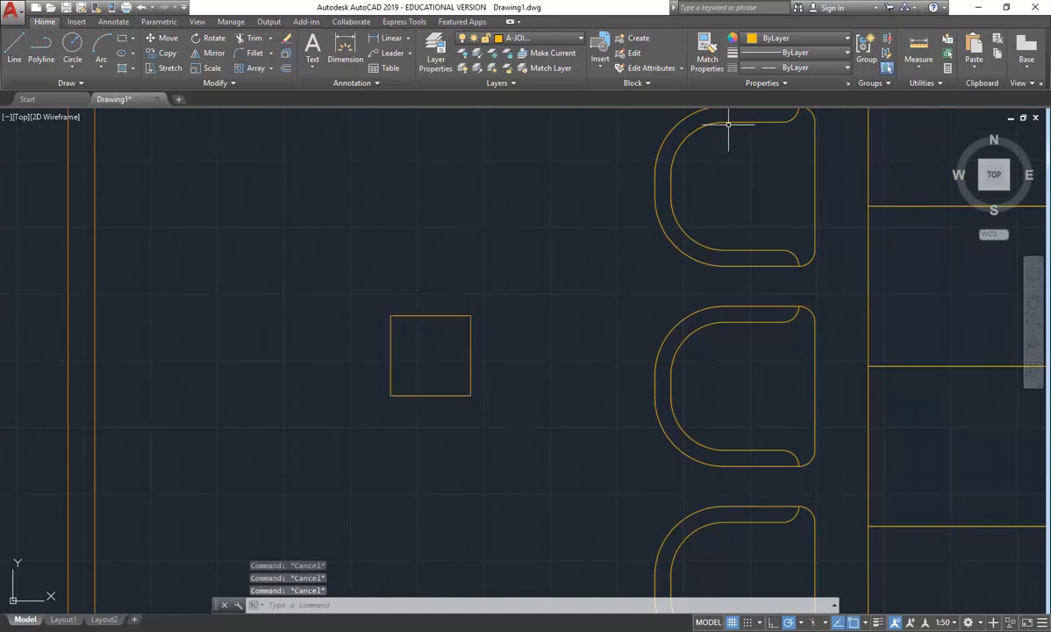
left_click(793, 67)
left_click(348, 265)
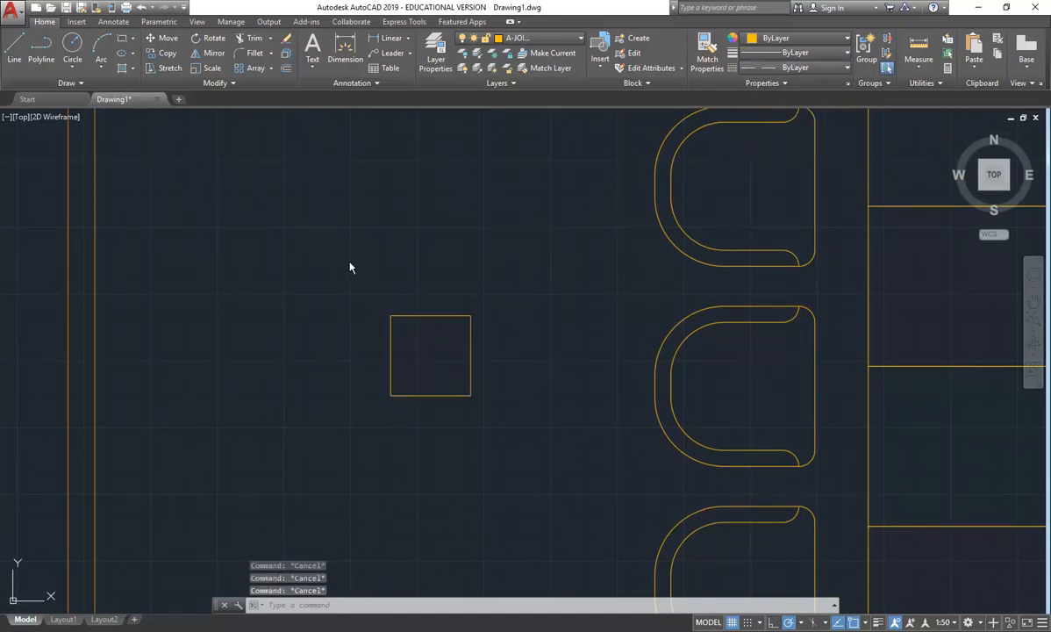
Draw a long diagonal test line in the empty space east of the boardroom plan and regenerate the drawing
scroll(387, 305, "down", 8)
middle_click_drag(387, 305, 228, 365)
type("l")
key("Return")
left_click(507, 443)
key("Escape")
key("Escape")
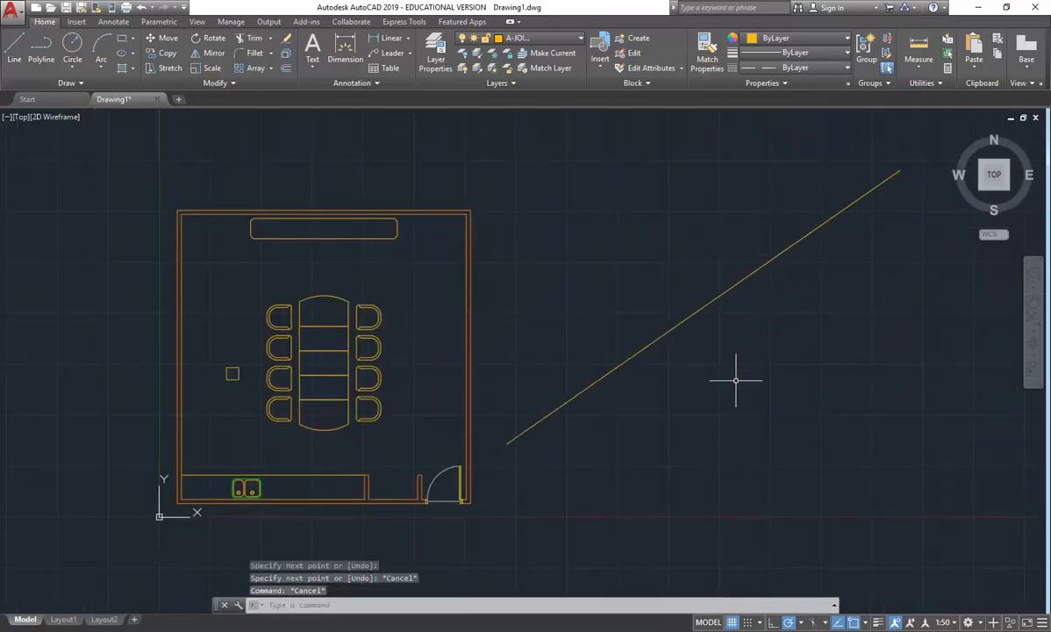
type("re")
key("Return")
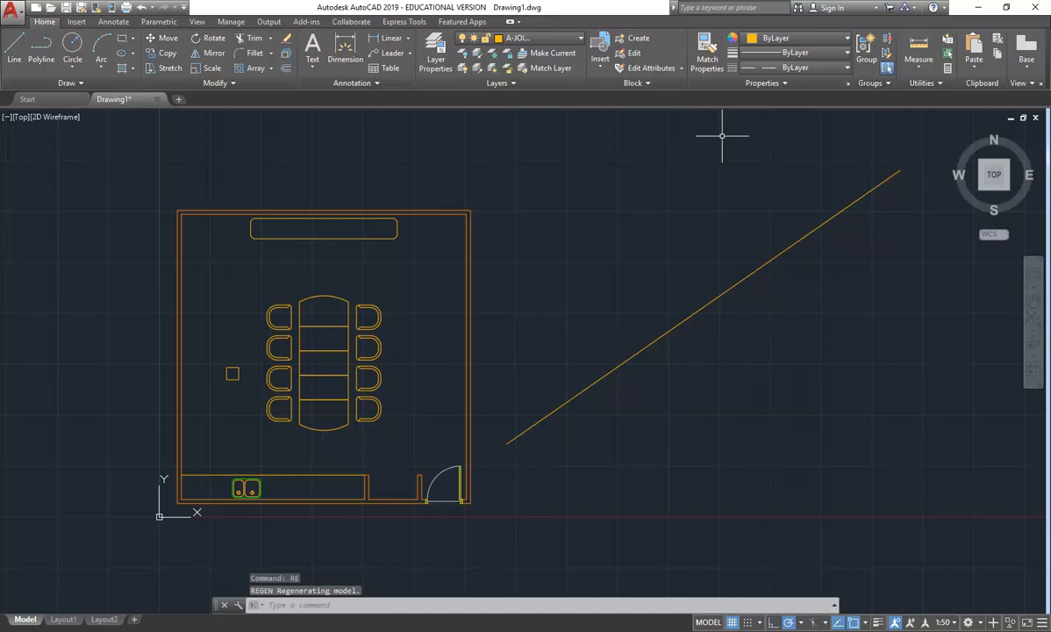
Set the global linetype scale factor to 1 in the Linetype Manager and regenerate the drawing
left_click(794, 68)
left_click(794, 150)
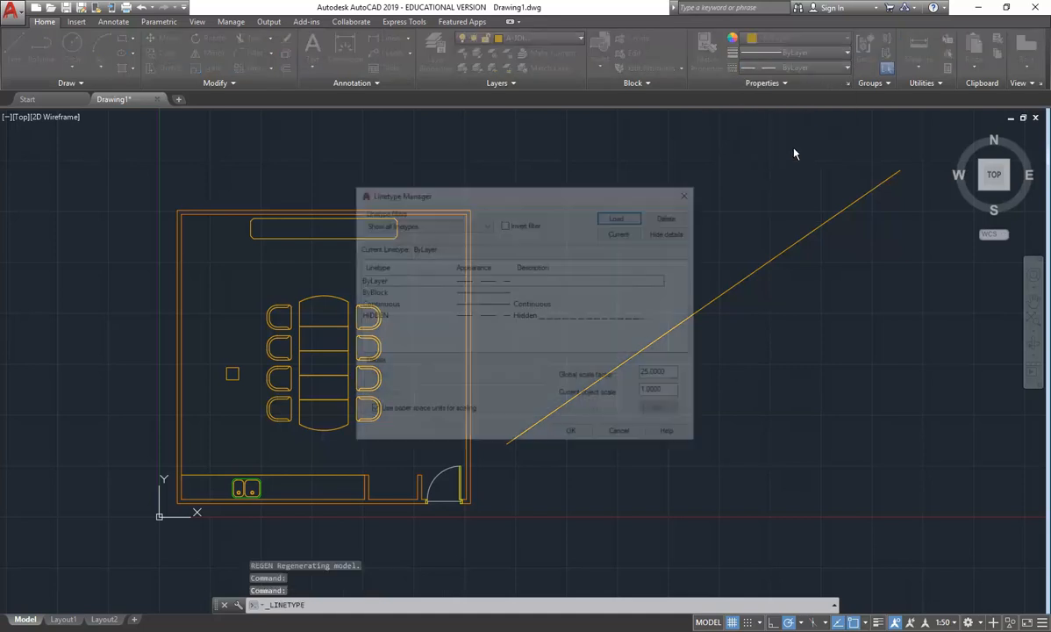
double_click(663, 373)
type("1")
left_click(571, 435)
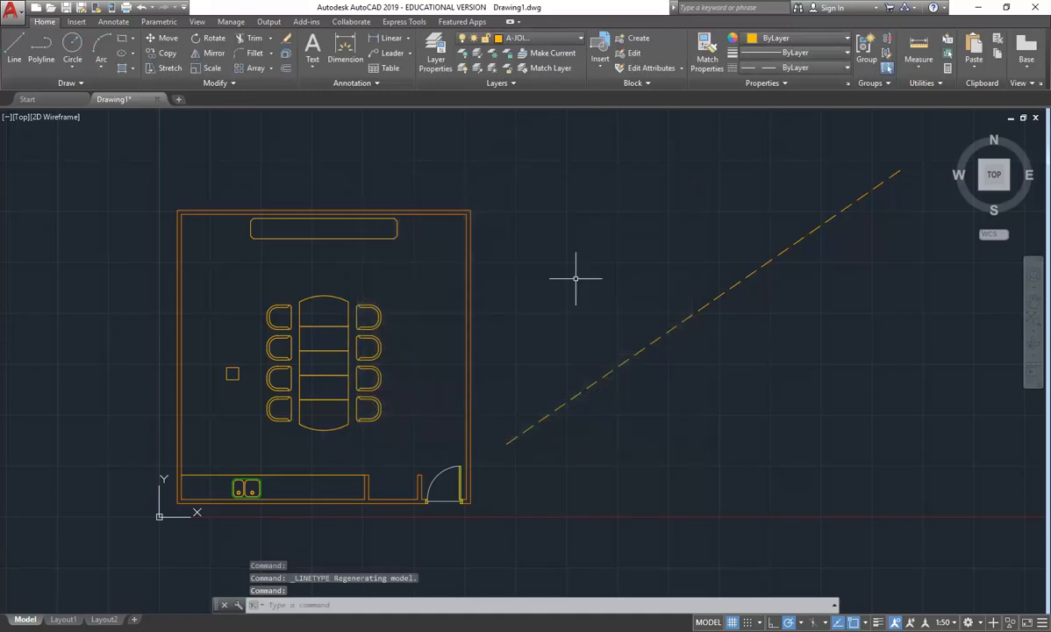
type("re")
key("Return")
Draw a second diagonal test line about 11994 long at about 36° just above the first one
type("l")
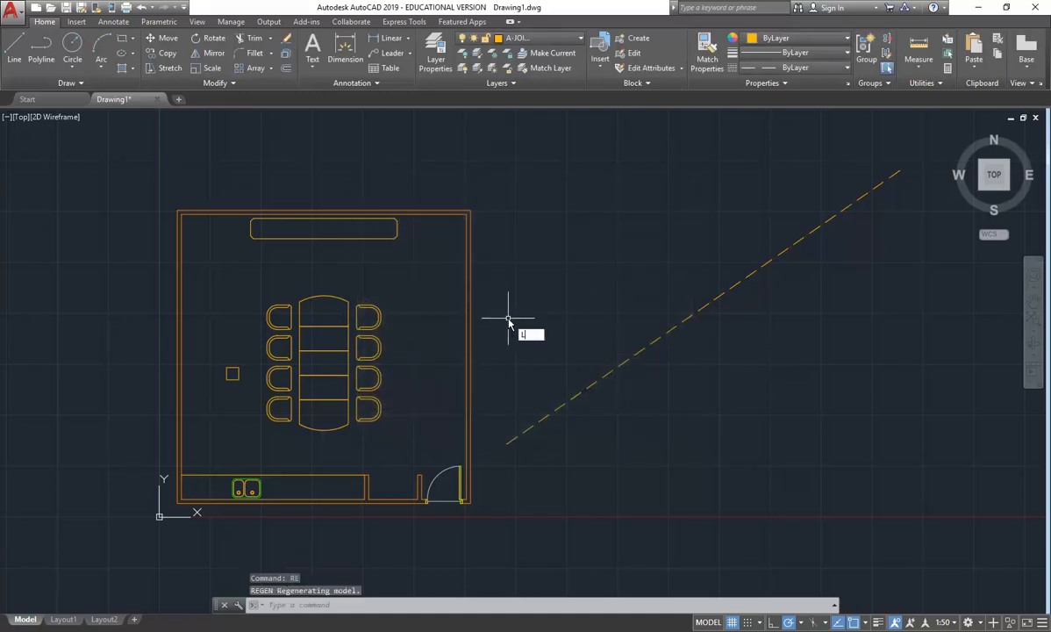
key("Return")
left_click(495, 421)
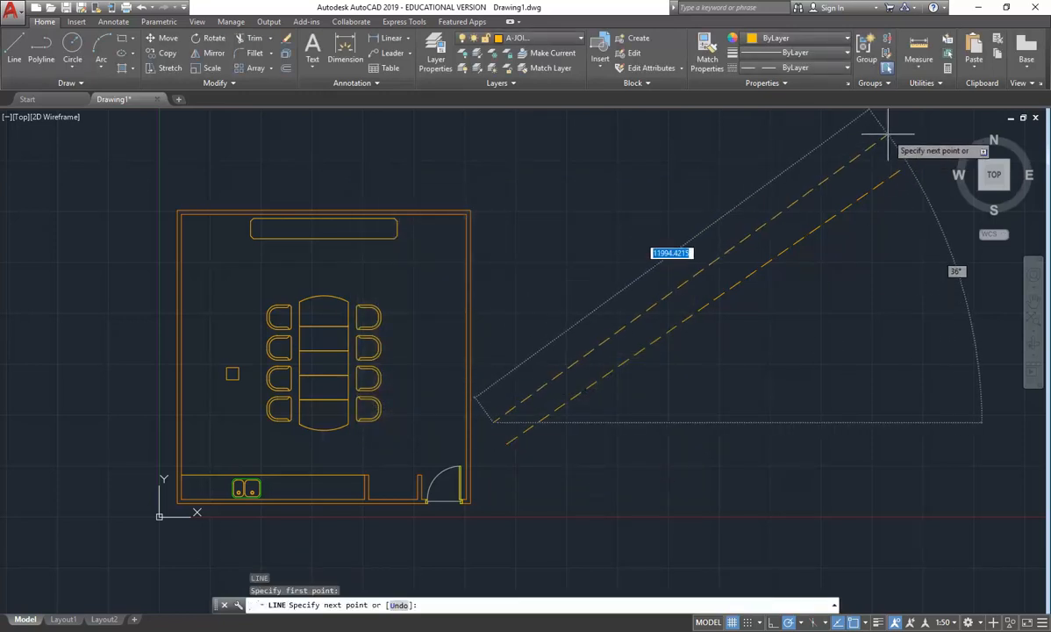
left_click(888, 134)
key("Escape")
key("Escape")
With the upper diagonal line selected, load the DASHED linetype from acadiso.lin through the Linetype Manager
left_click(731, 248)
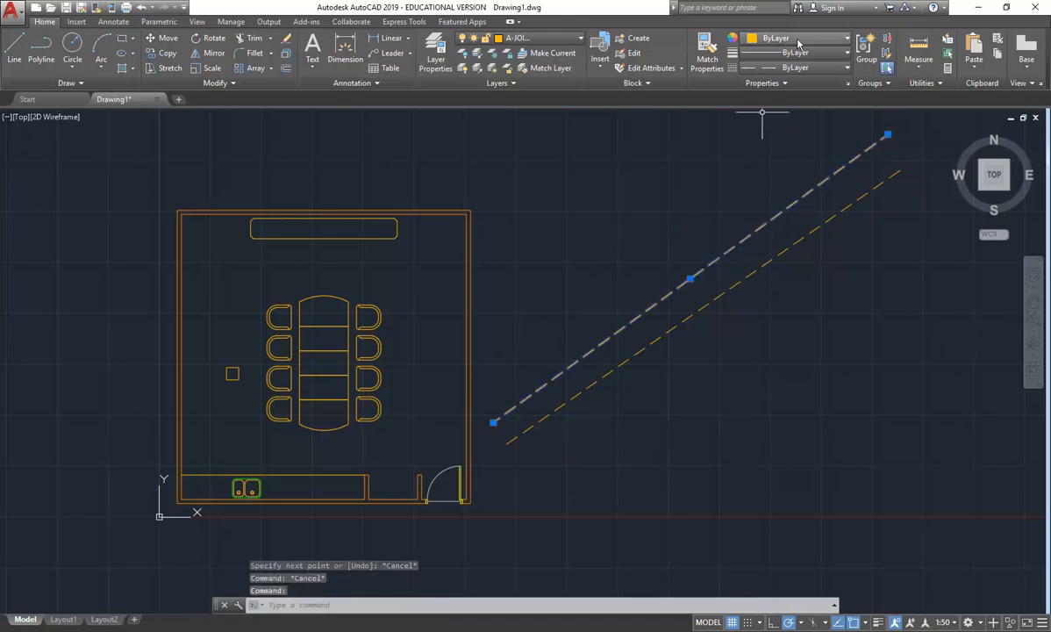
left_click(795, 67)
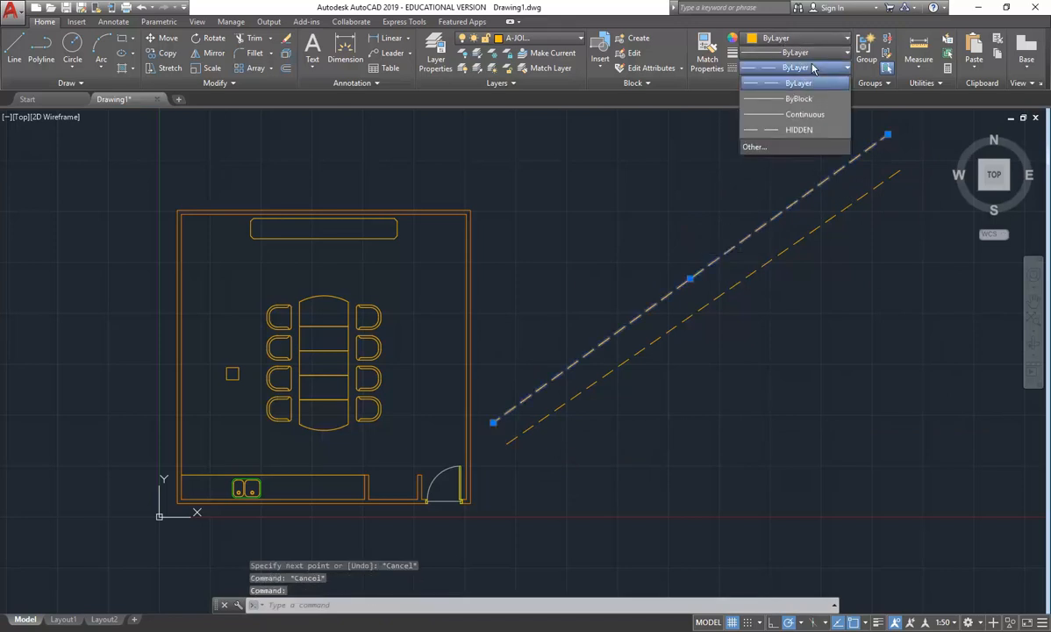
left_click(761, 151)
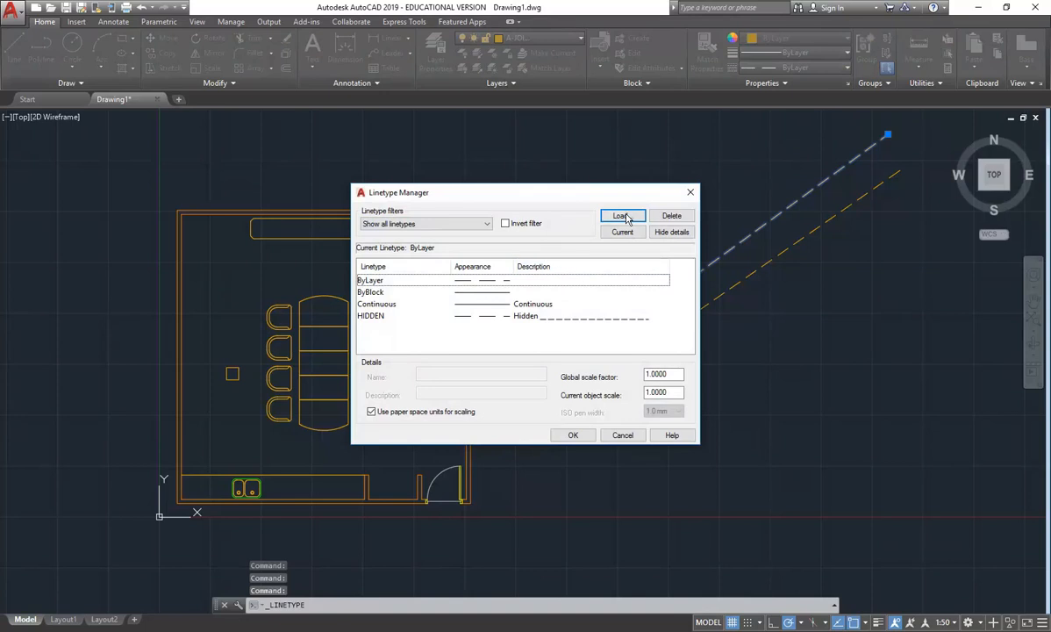
left_click(622, 216)
scroll(462, 351, "down", 5)
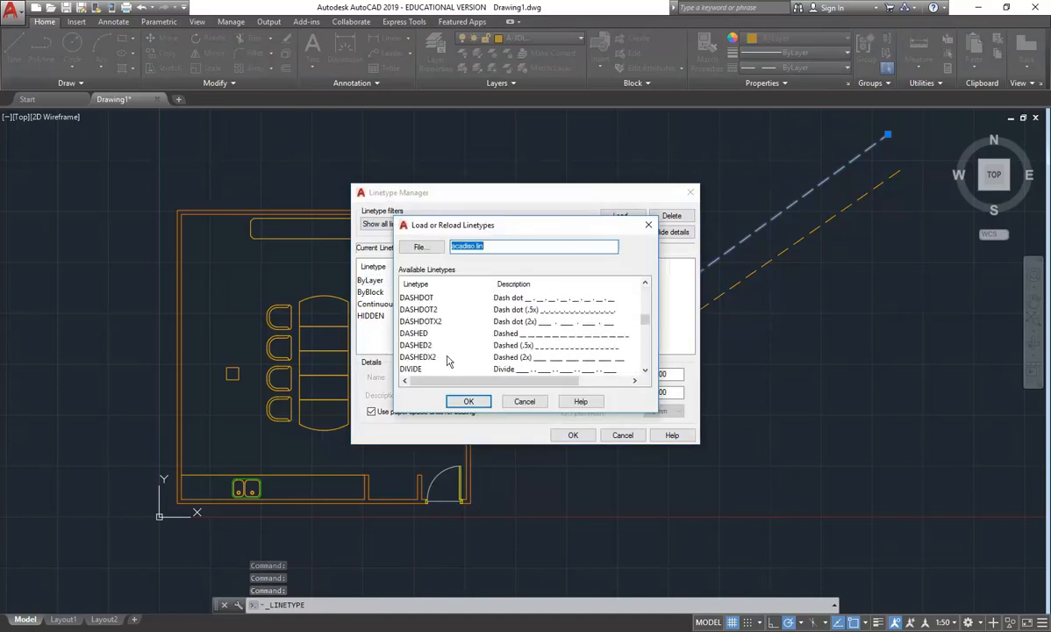
left_click(417, 333)
left_click(468, 401)
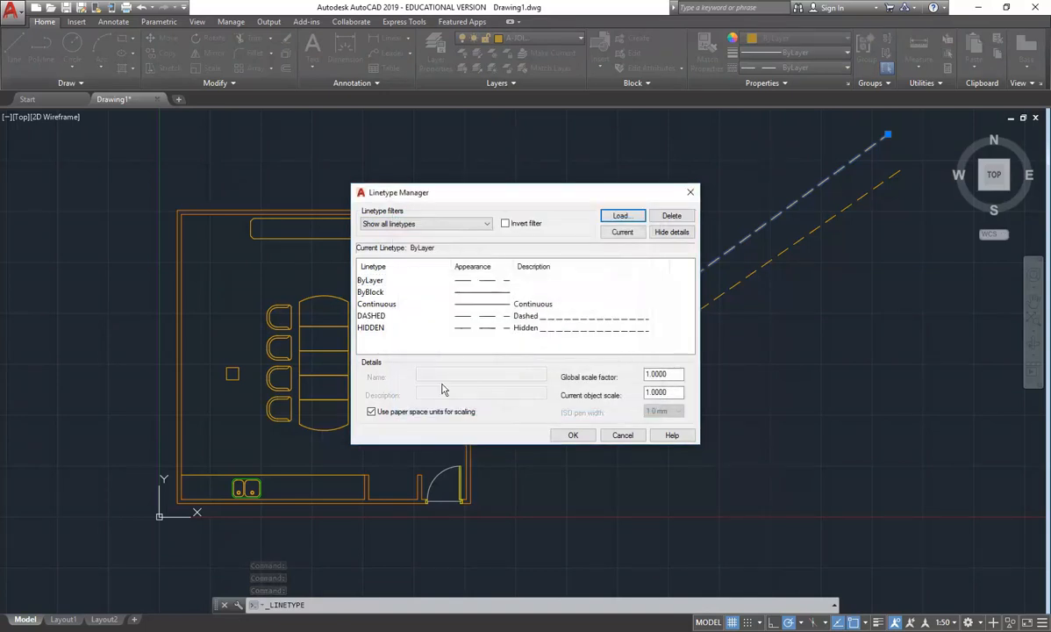
left_click(375, 319)
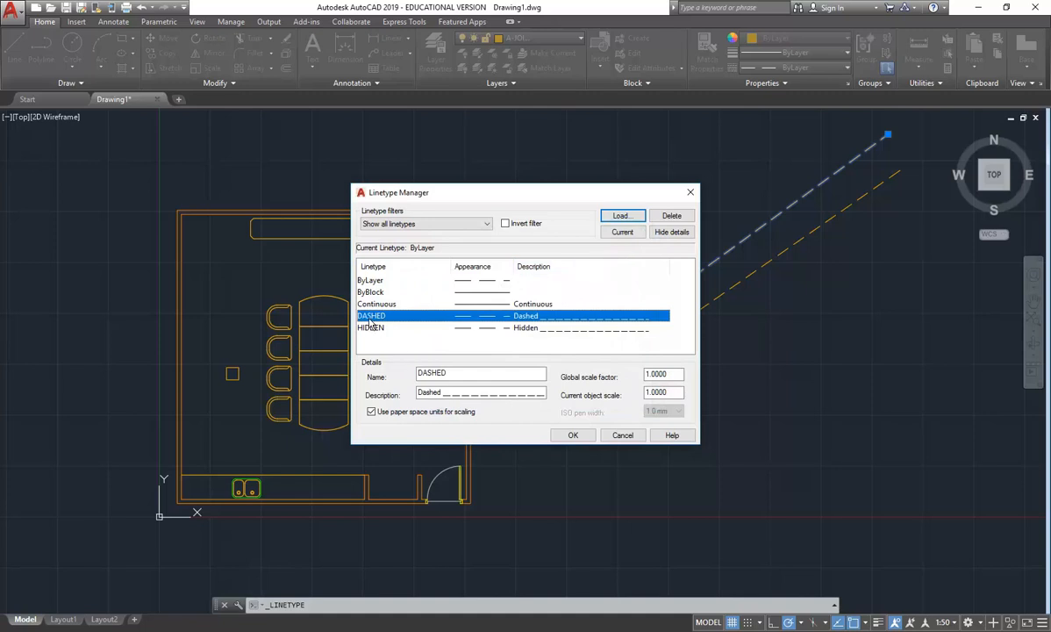
left_click(568, 434)
left_click(619, 333)
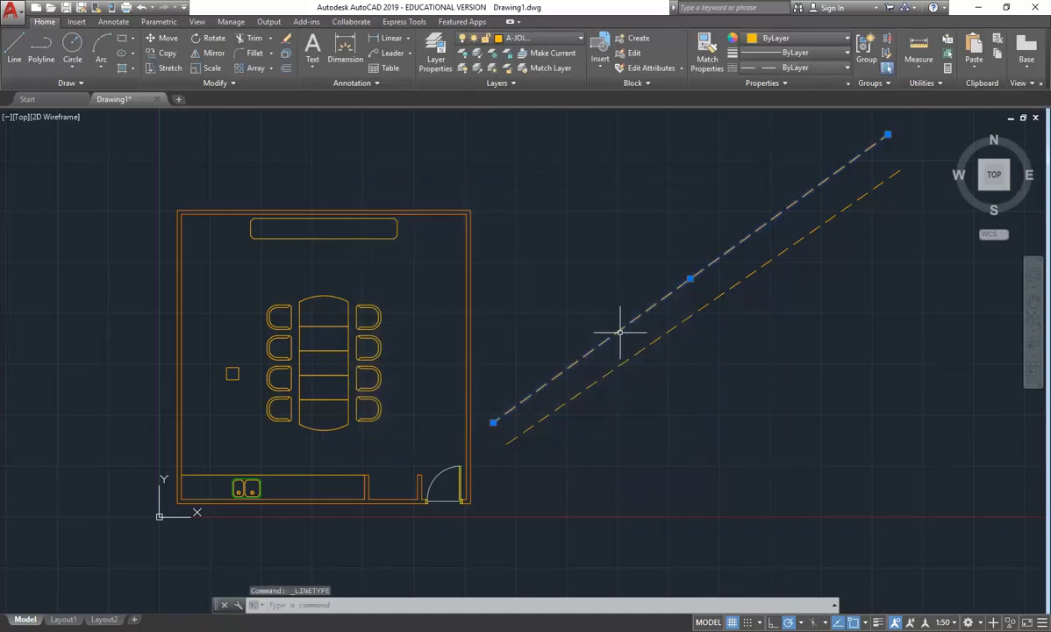
Assign the DASHED linetype to the upper diagonal line and clear the selection
left_click(811, 69)
left_click(755, 128)
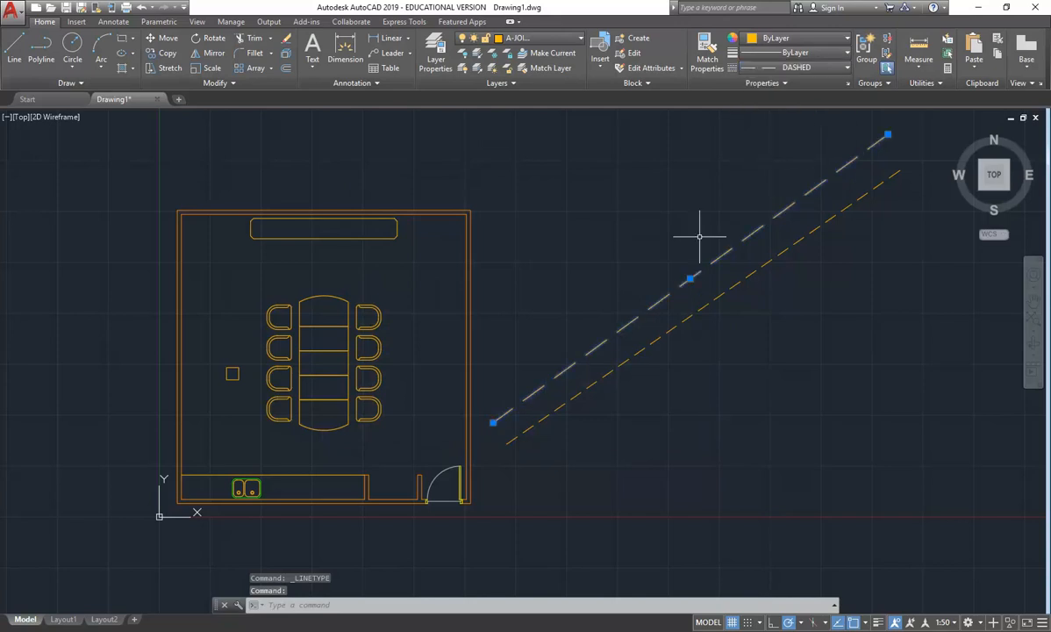
key("Escape")
key("Escape")
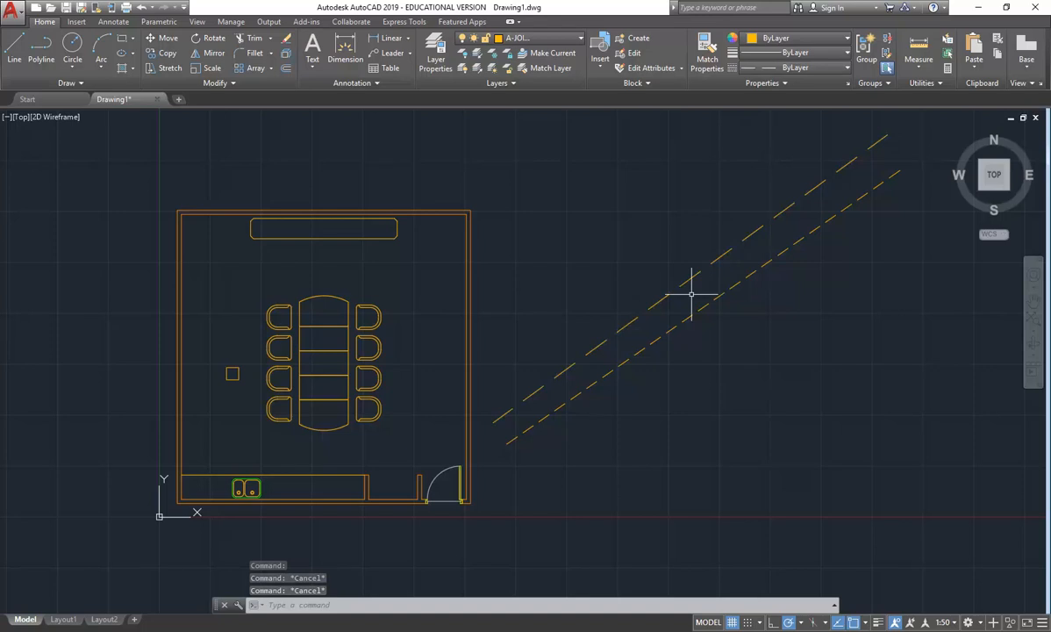
Compare the dash lengths of the two diagonal lines with the size of the small square beside the chairs
mouse_move(664, 300)
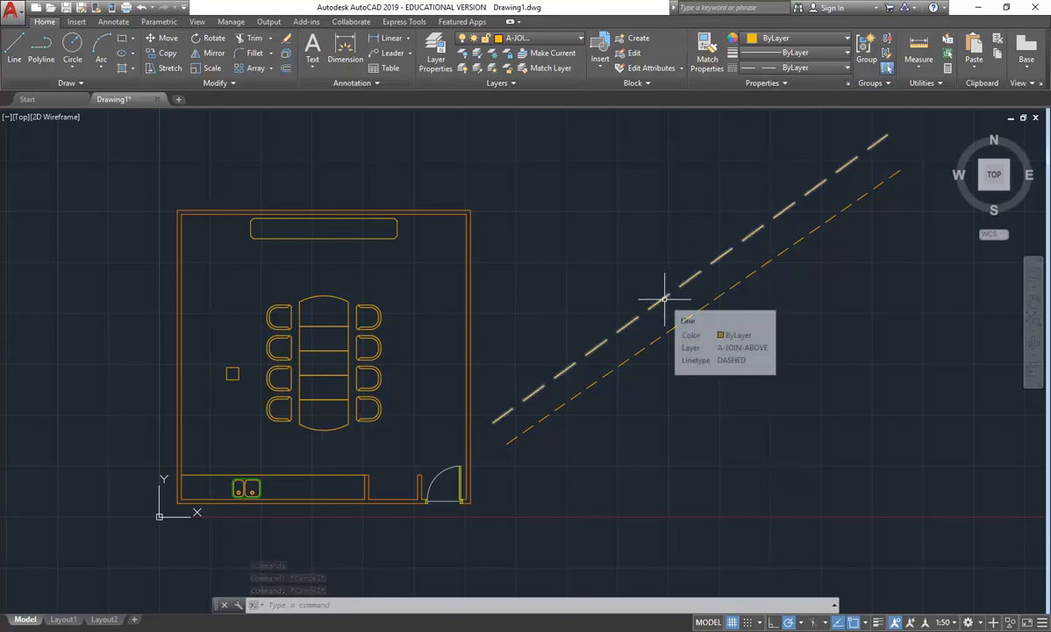
scroll(209, 364, "up", 6)
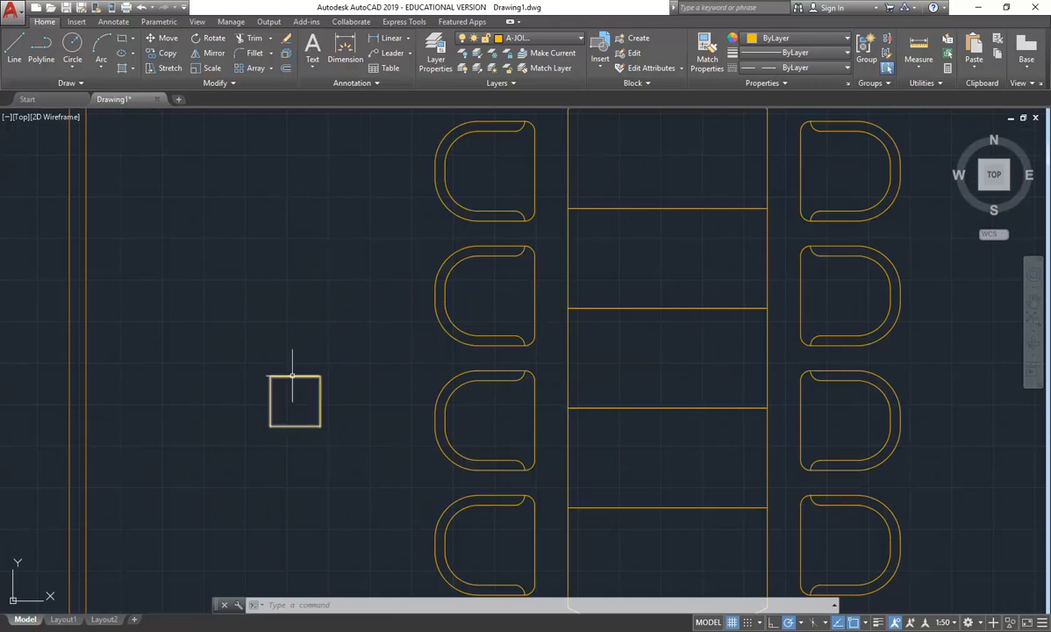
scroll(439, 359, "down", 6)
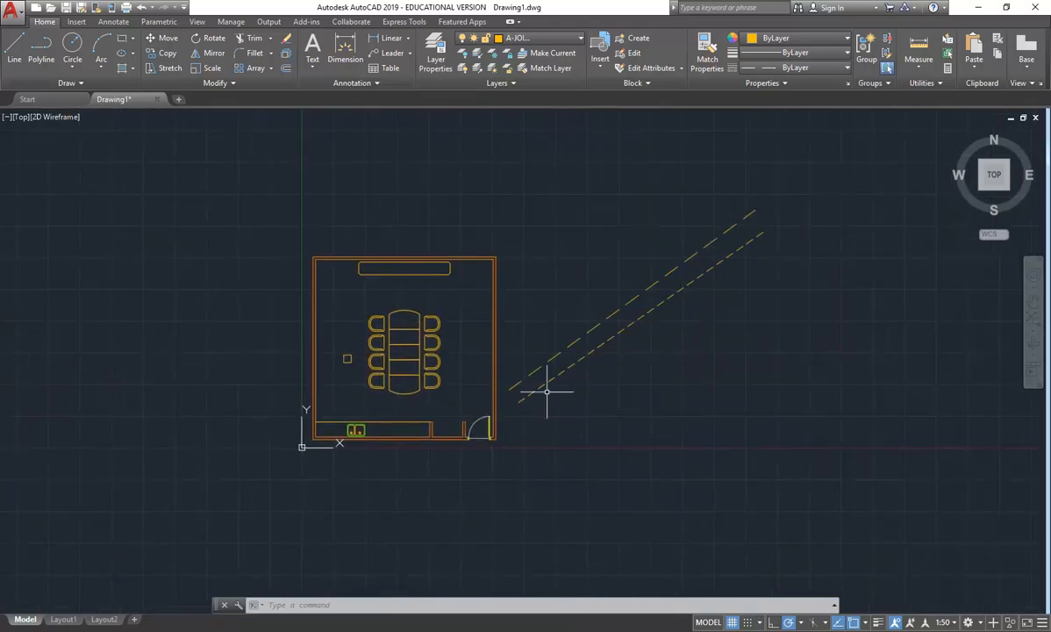
scroll(543, 388, "up", 4)
mouse_move(498, 391)
scroll(371, 359, "down", 2)
middle_click_drag(371, 359, 521, 393)
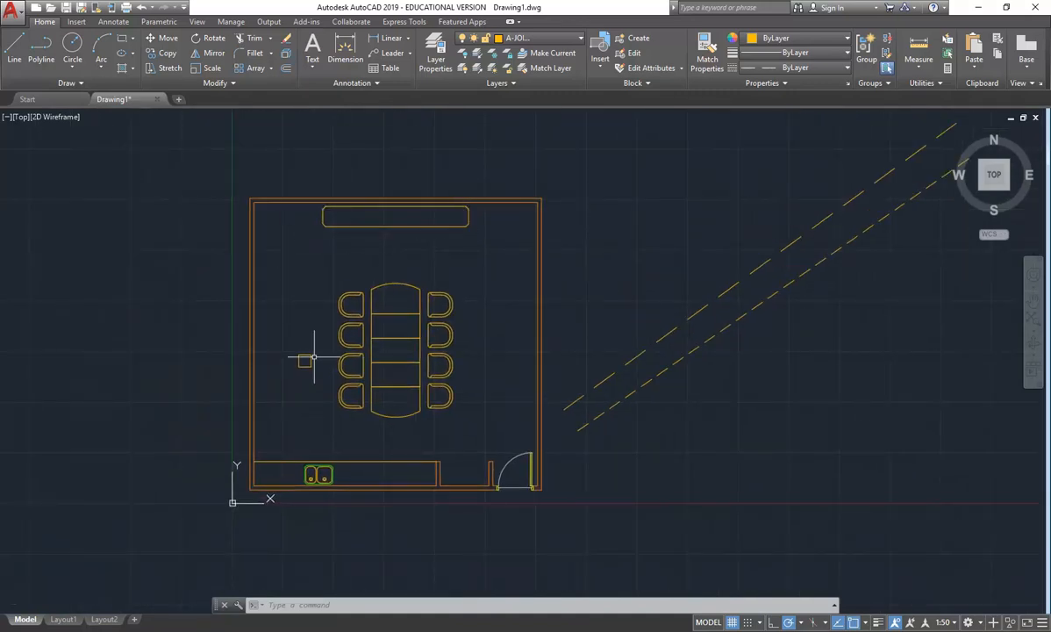
scroll(299, 356, "up", 4)
scroll(294, 403, "up", 2)
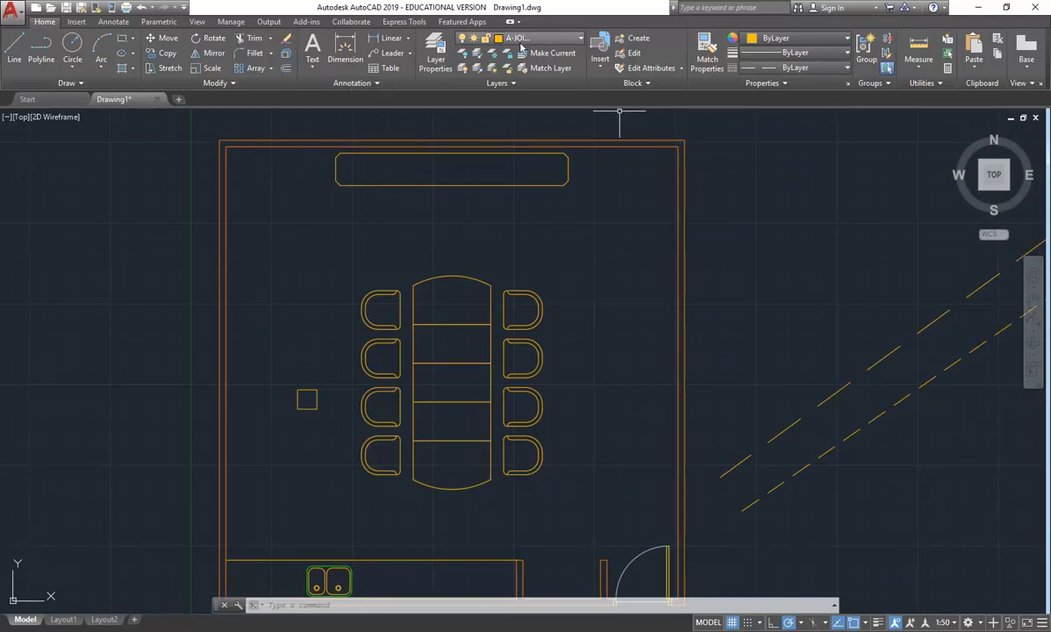
Load the HIDDEN2 linetype from acadiso.lin while changing the linetype of the A-JOIN-ABOVE layer
left_click(435, 55)
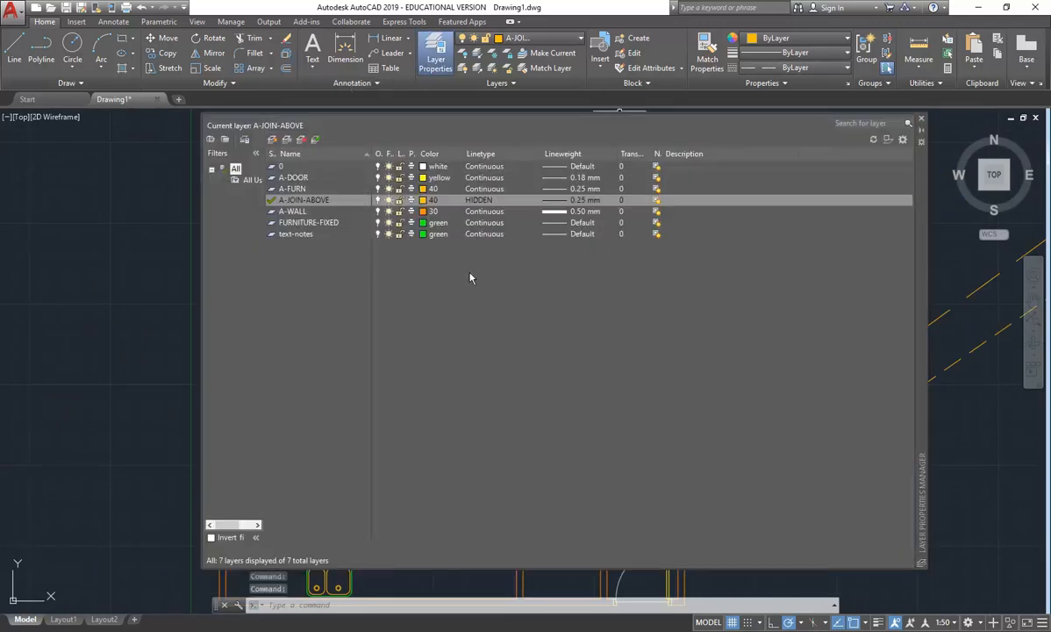
left_click(487, 204)
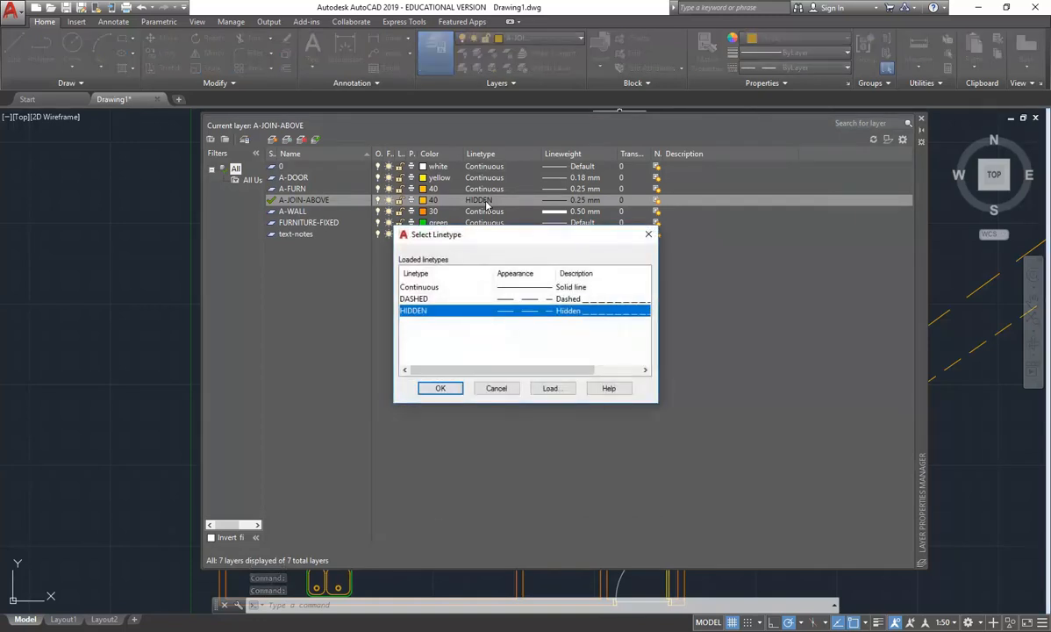
left_click(549, 388)
scroll(413, 324, "down", 6)
scroll(413, 324, "down", 5)
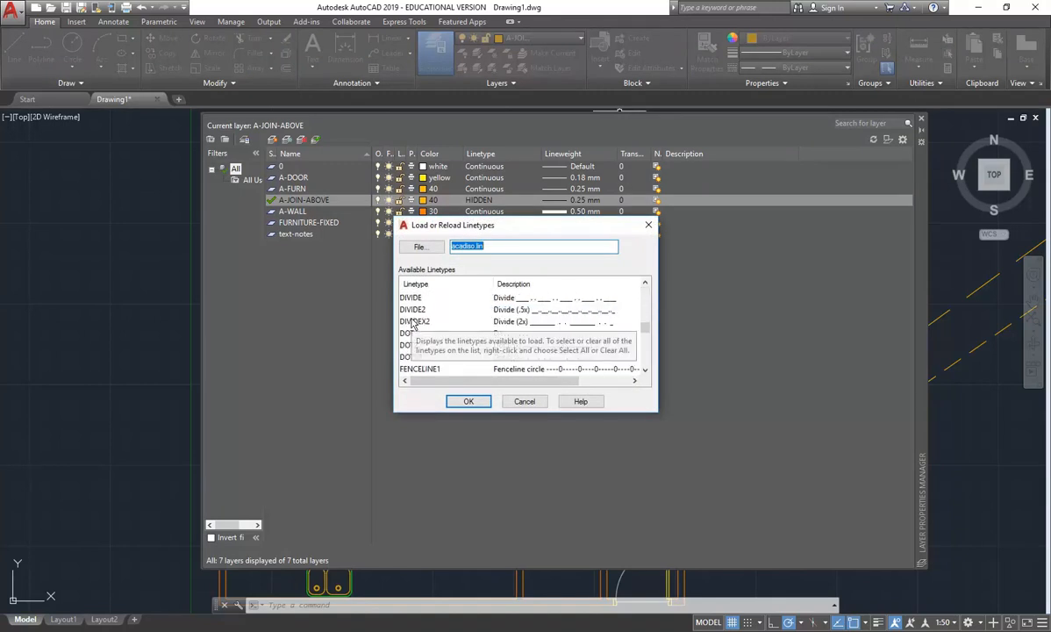
scroll(429, 318, "down", 1)
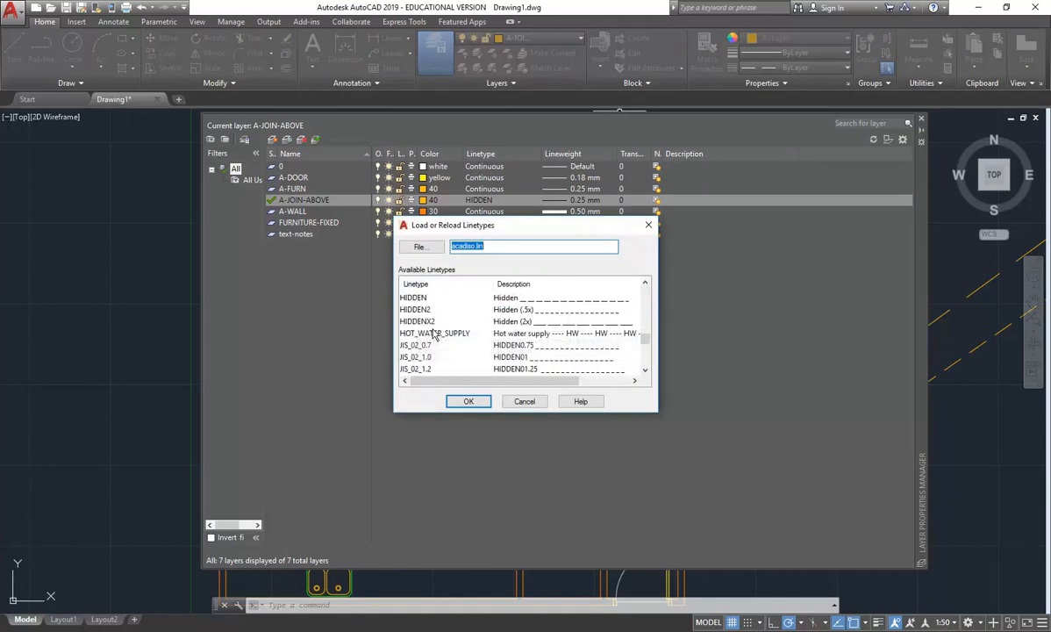
left_click(416, 311)
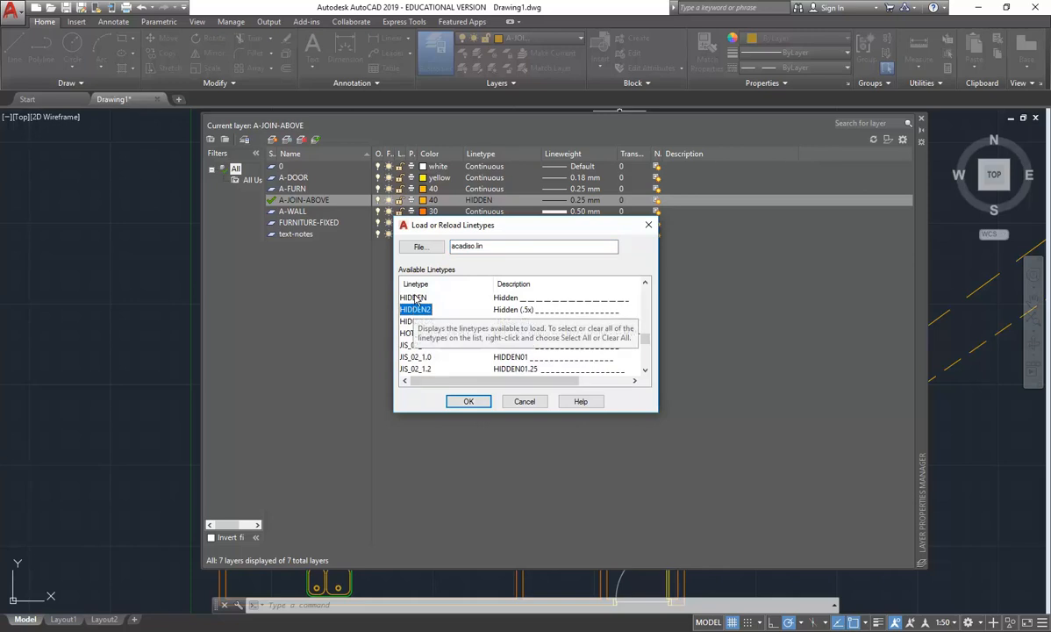
left_click(465, 402)
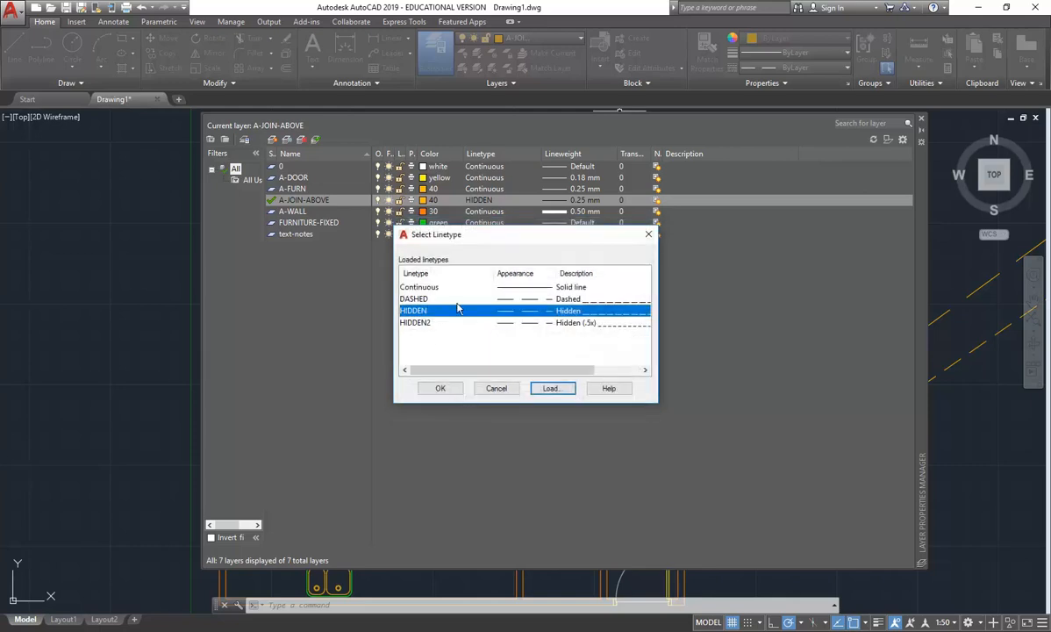
Assign HIDDEN2 as the A-JOIN-ABOVE layer's linetype and return to the drawing
left_click(415, 322)
left_click(435, 388)
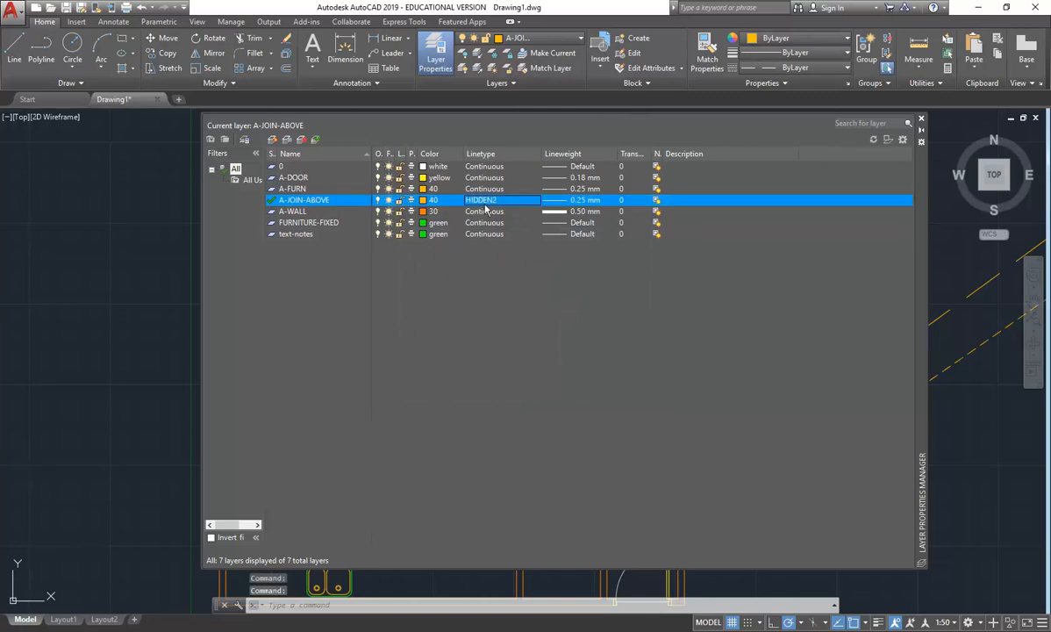
left_click(920, 119)
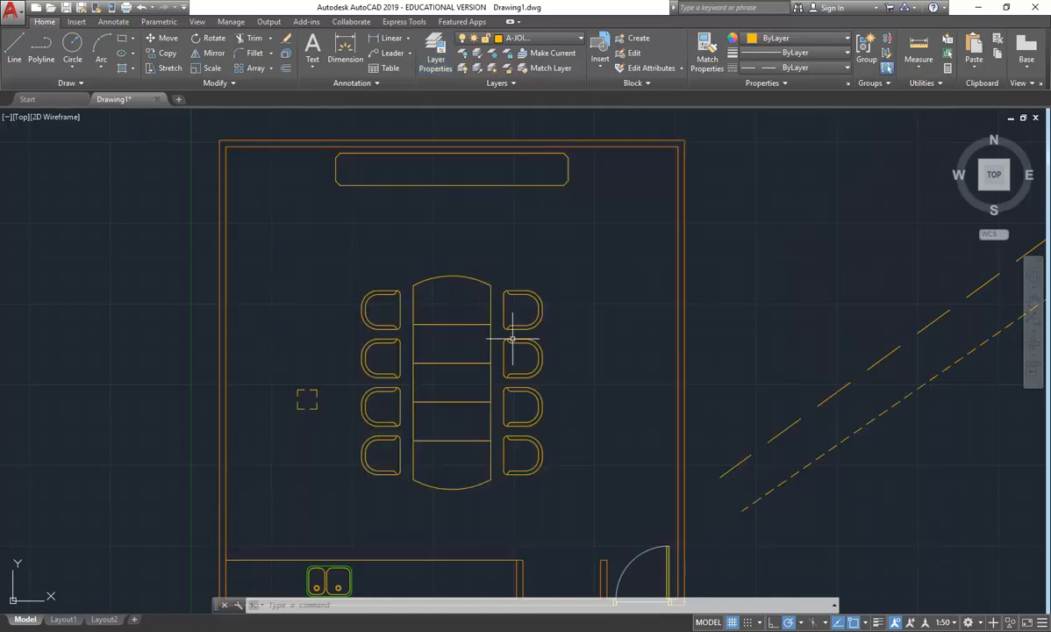
Delete both diagonal test lines outside the boardroom's right wall
left_click(882, 463)
left_click(812, 344)
key("Delete")
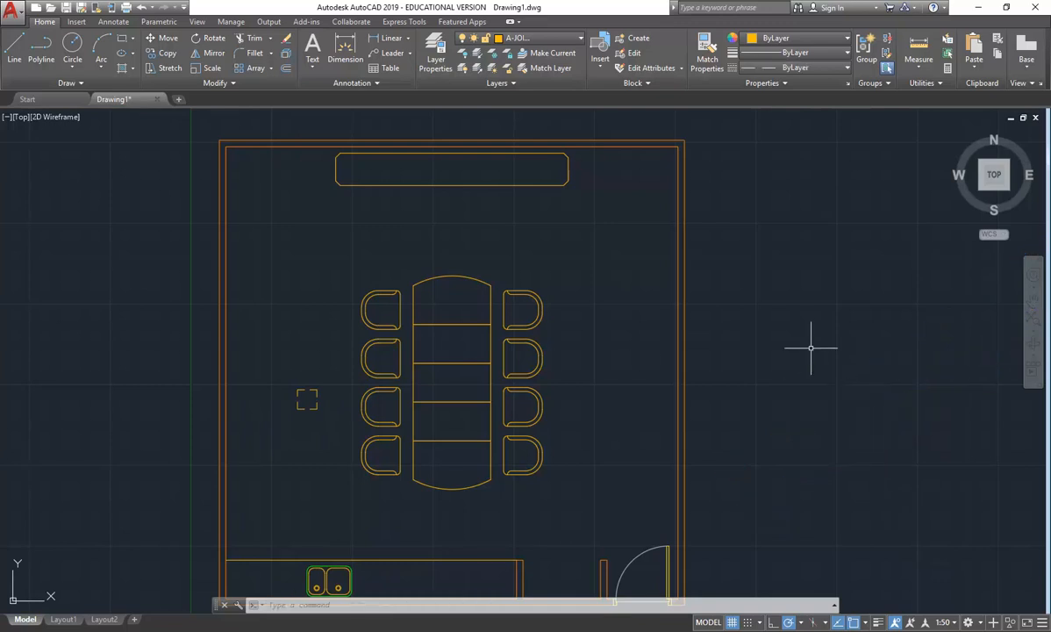
scroll(312, 351, "up", 2)
left_click(293, 399)
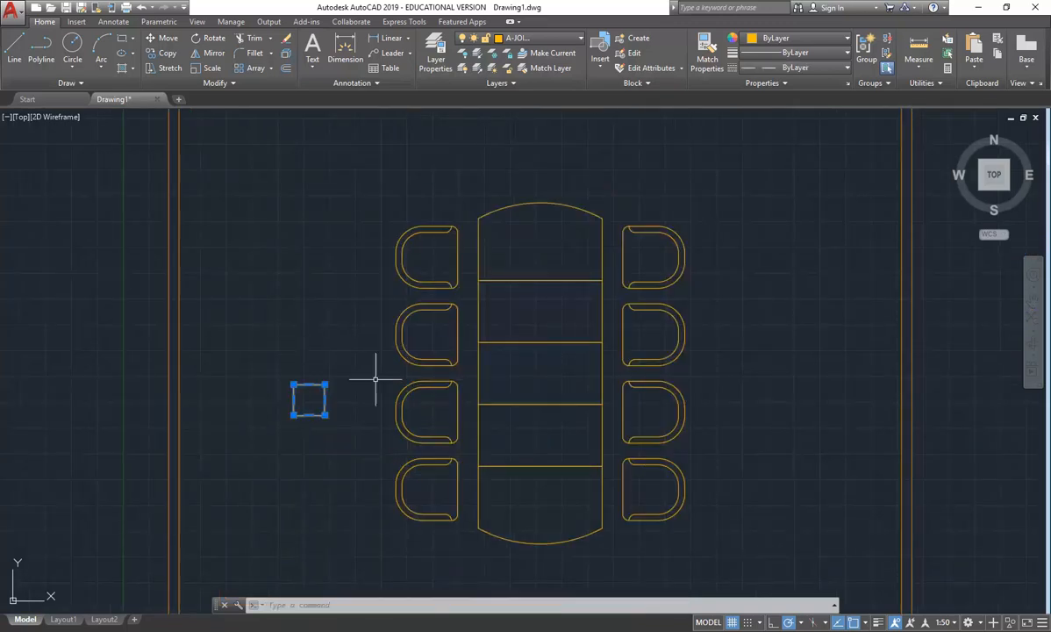
scroll(377, 392, "up", 2)
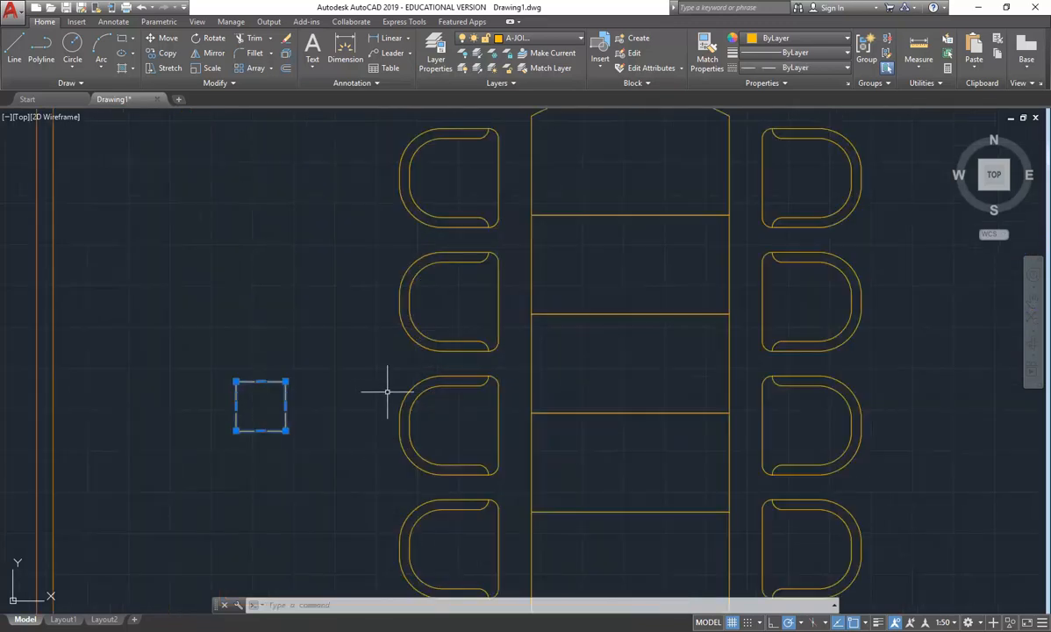
left_click(163, 38)
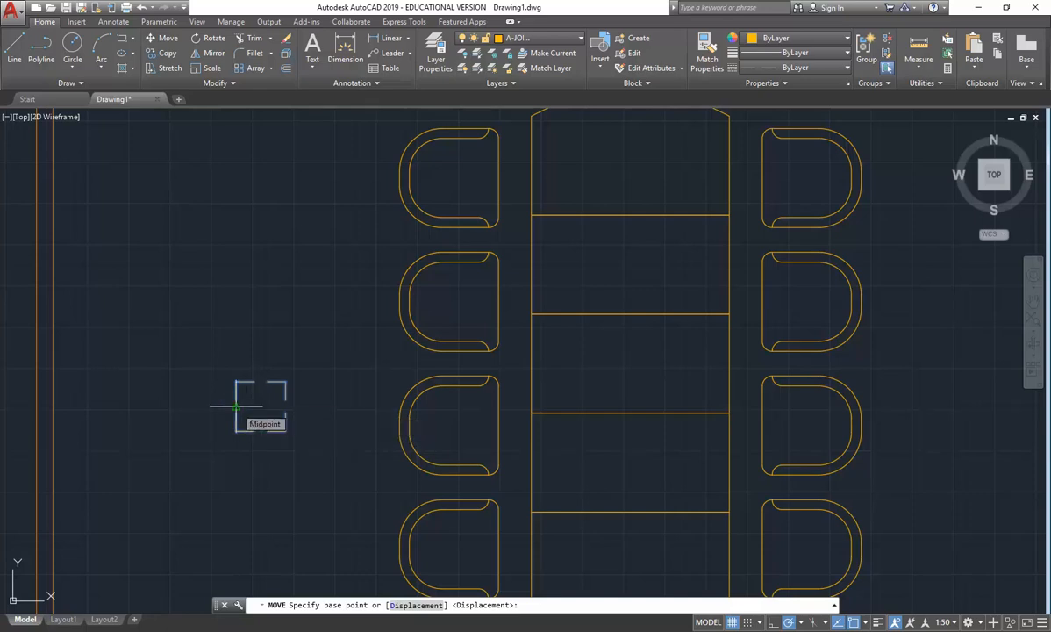
left_click(235, 406)
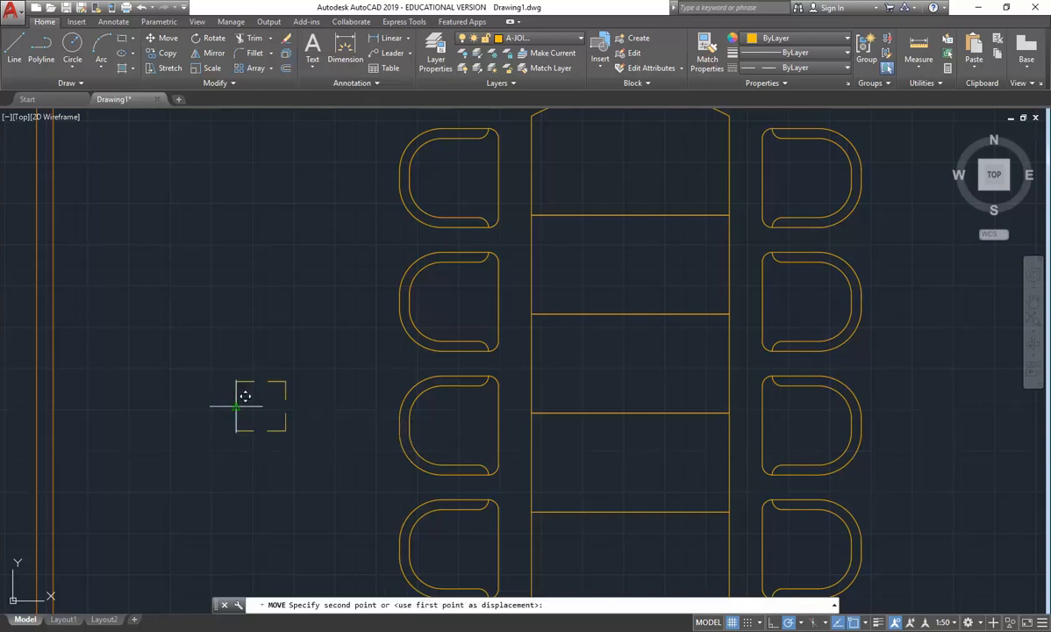
left_click(235, 406)
Move the projector square by its left side's midpoint onto the midpoint of the left edge of the table's middle section
left_click(234, 386)
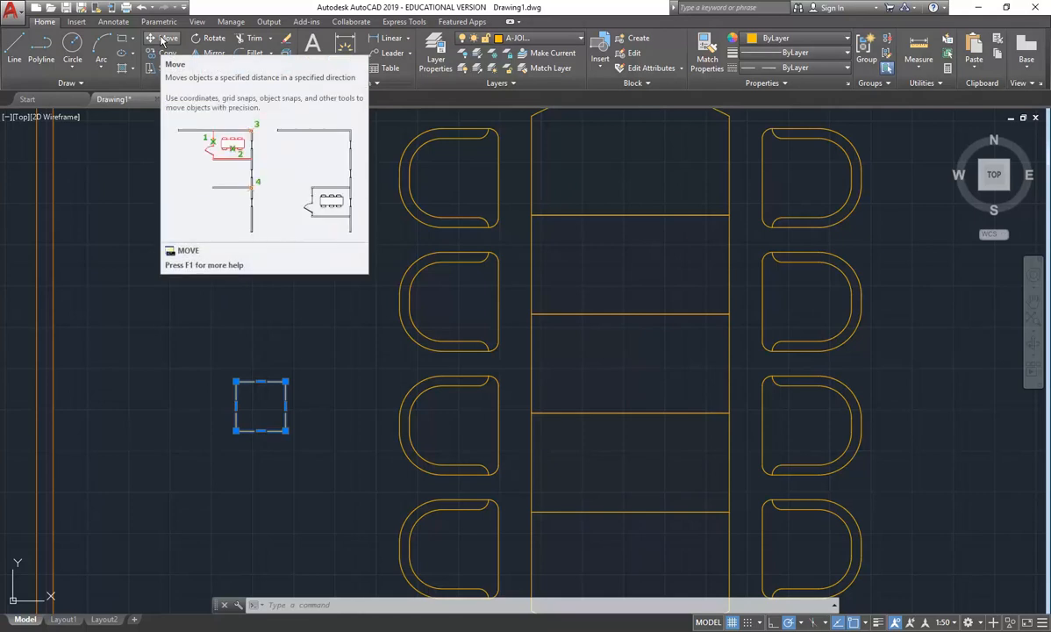
left_click(161, 40)
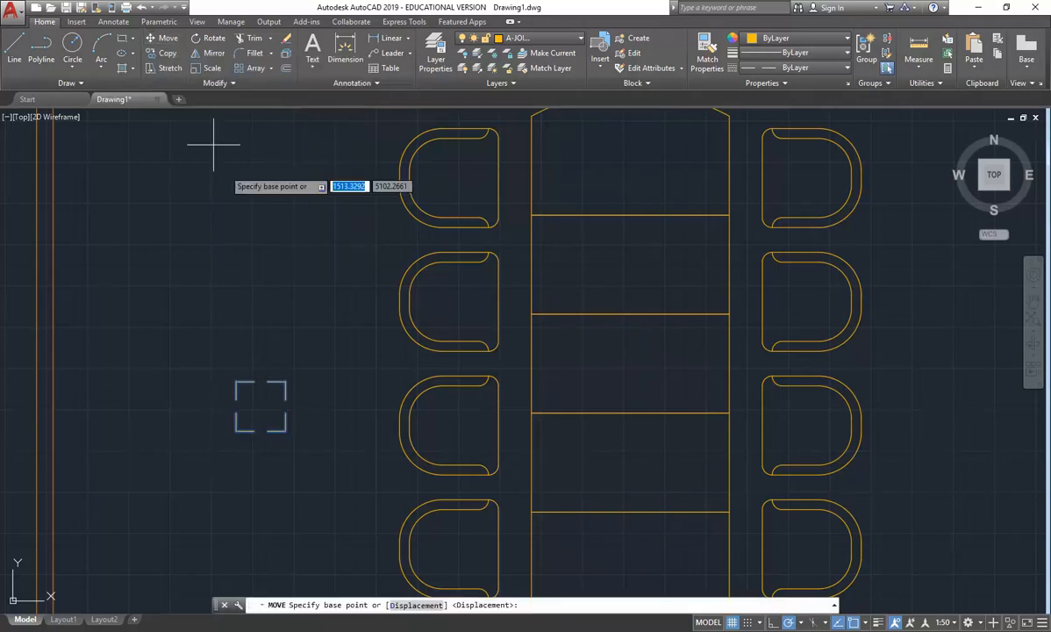
left_click(235, 405)
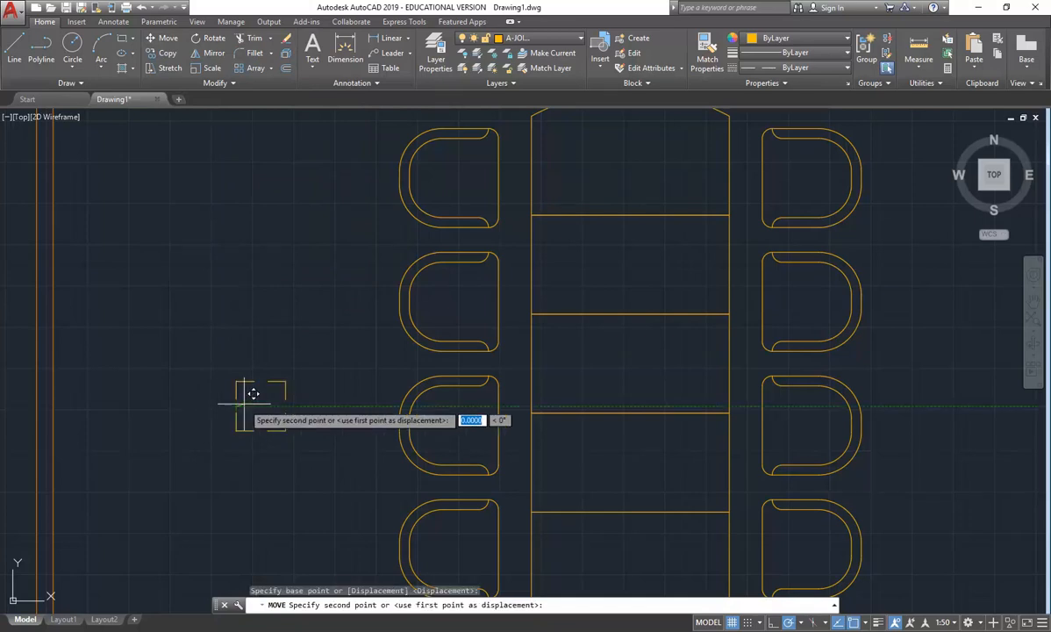
left_click(531, 364)
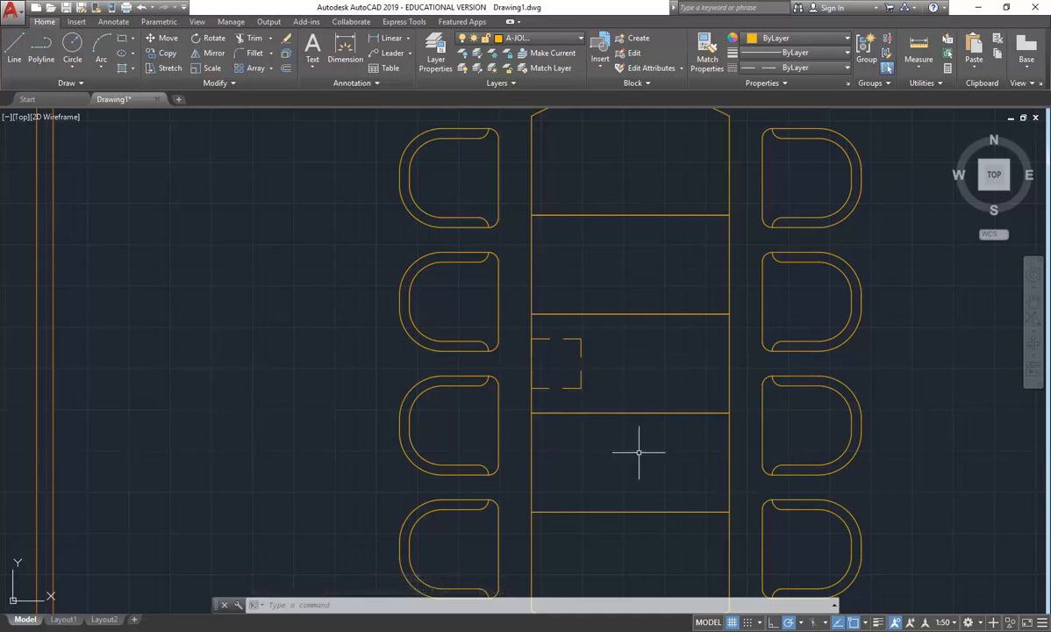
Move the projector square by its lower side's midpoint to its former lower-left corner, centring it on the table's left edge
left_click(545, 387)
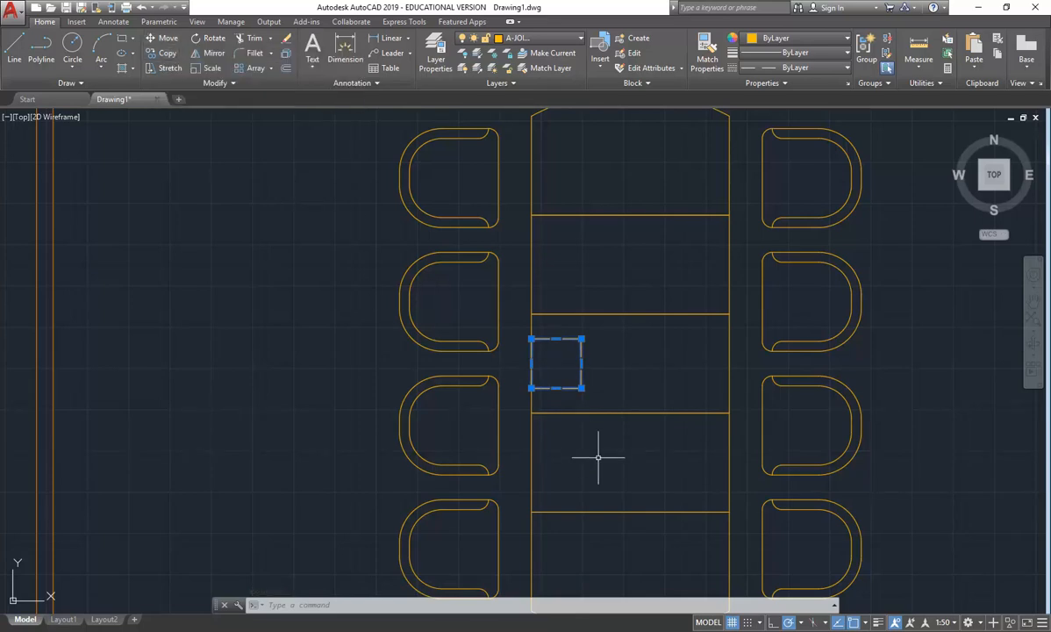
left_click(162, 39)
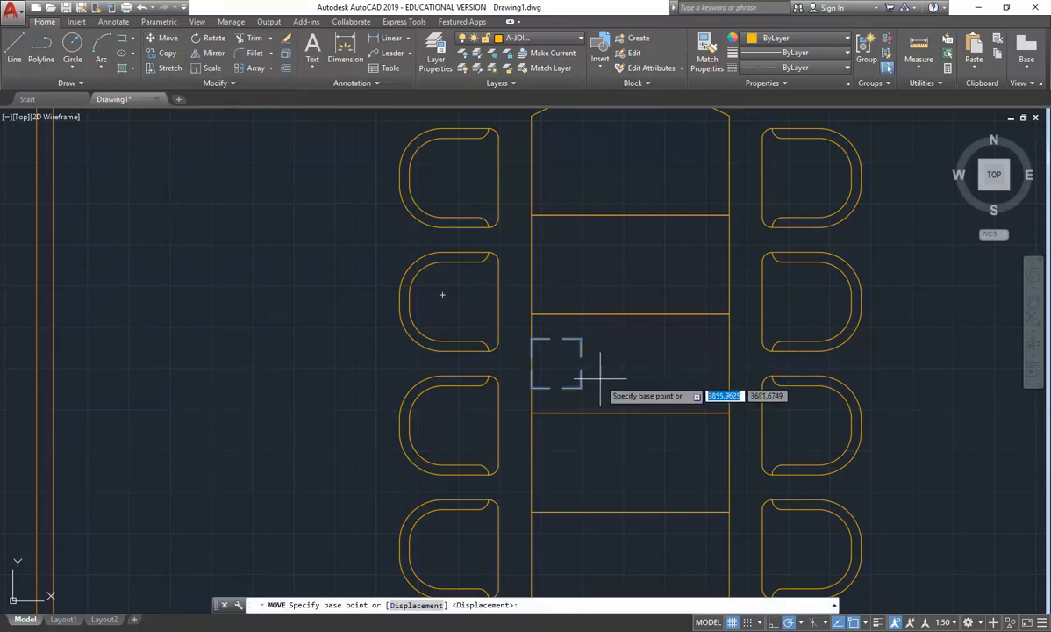
left_click(556, 387)
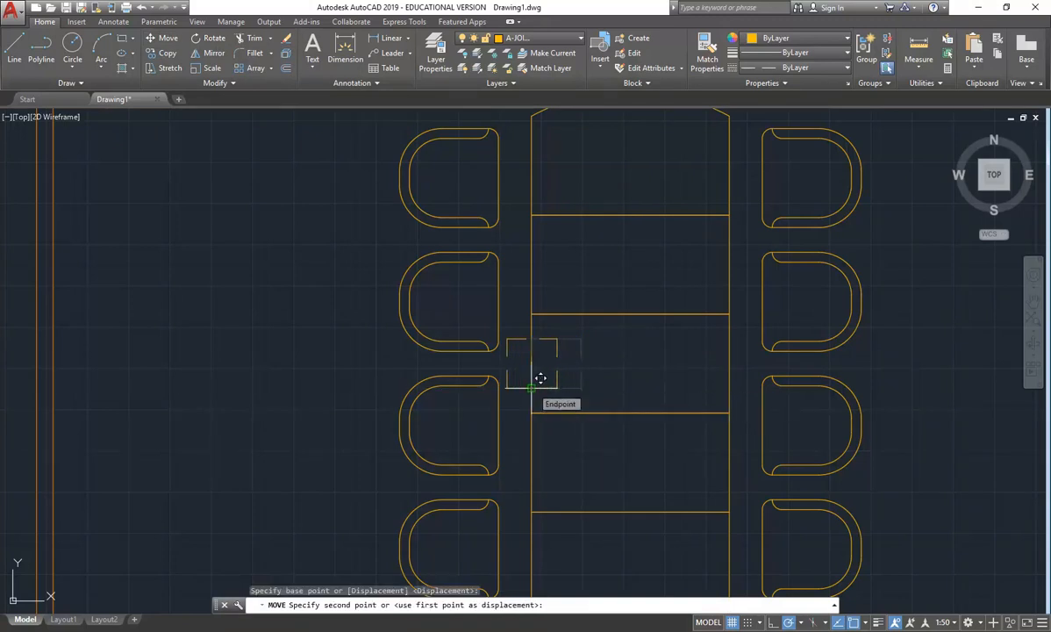
left_click(541, 378)
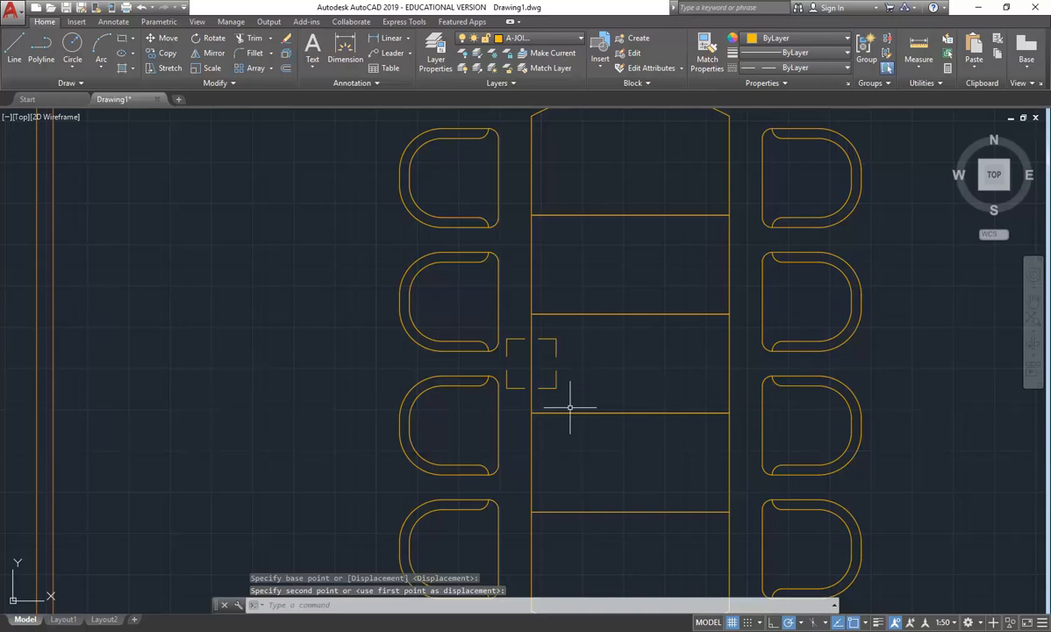
Move the projector square from the lower-left corner of the table's middle section to the midpoint of that section's lower edge
left_click(550, 387)
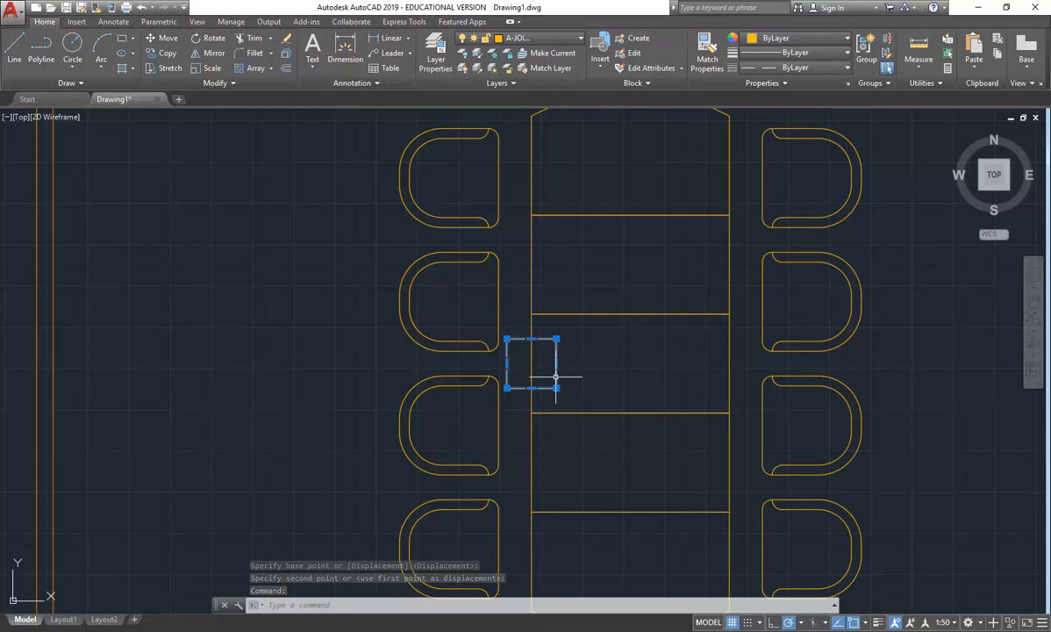
left_click(159, 38)
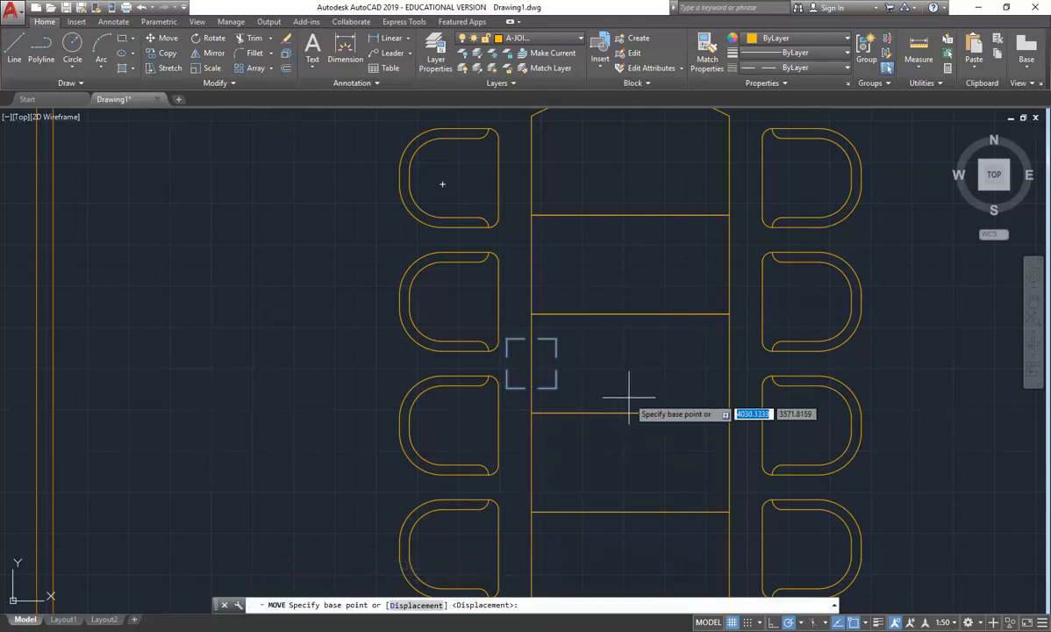
left_click(530, 412)
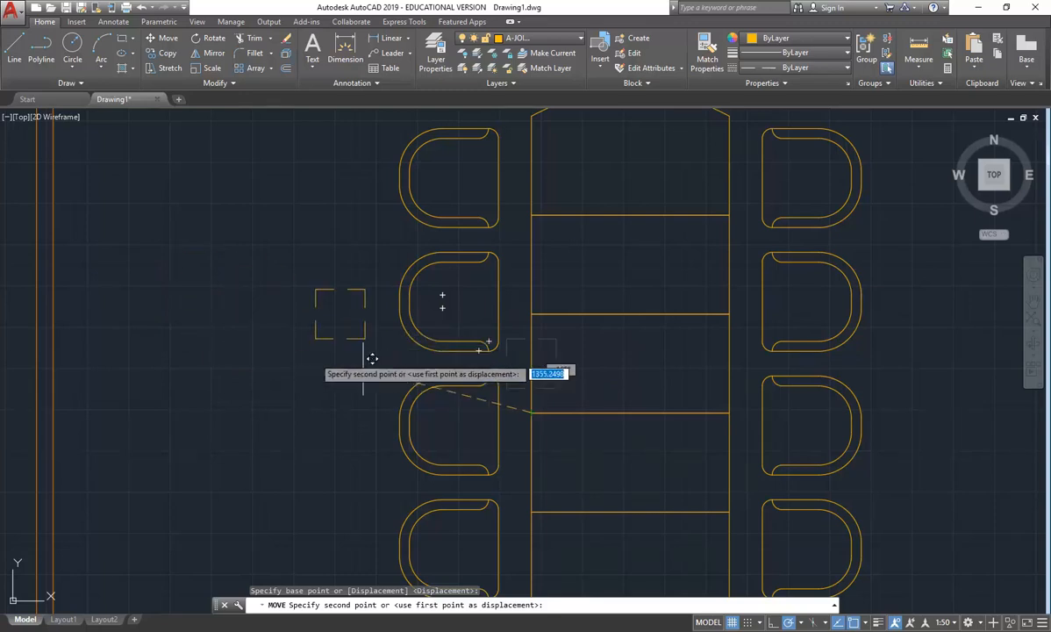
left_click(631, 413)
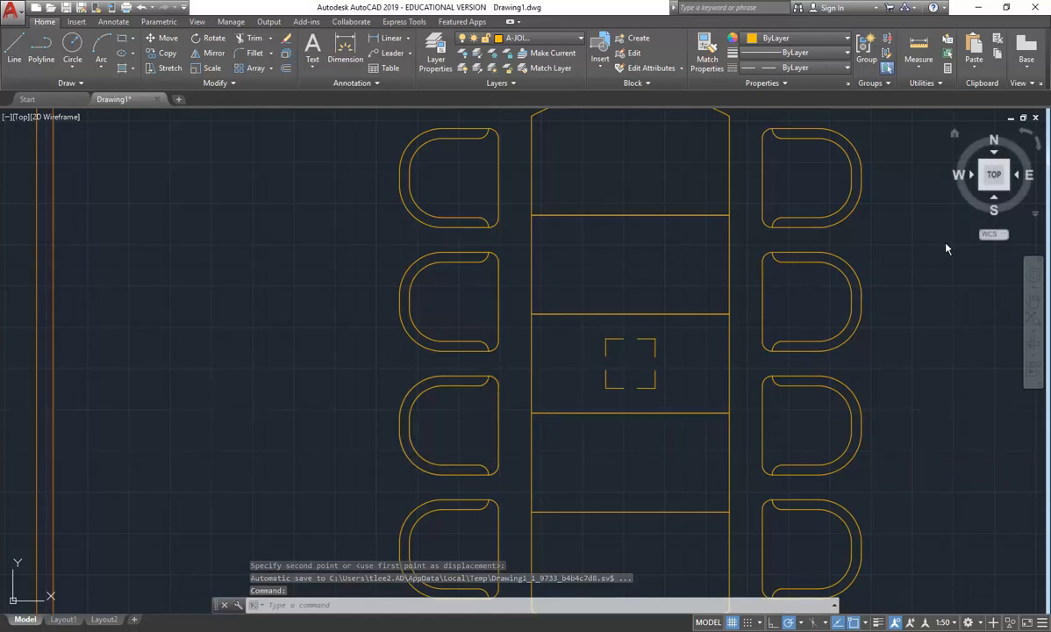
Draw a 1200 by 20 rectangle in the open space below the chamfered cabinet near the top wall
scroll(516, 352, "down", 4)
middle_click_drag(517, 351, 504, 340)
middle_click_drag(538, 392, 533, 471)
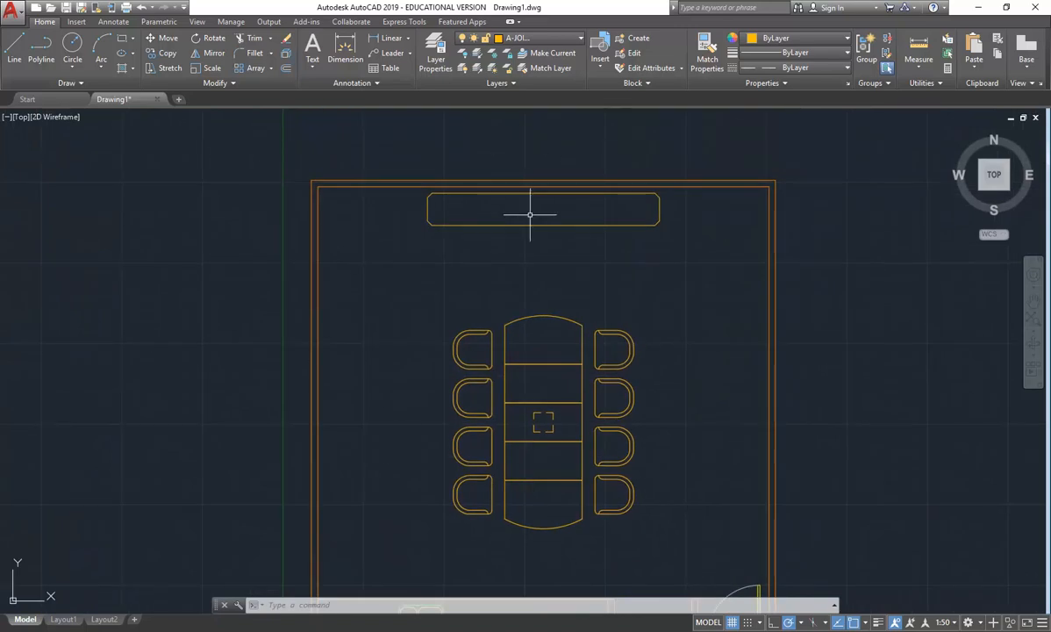
middle_click_drag(513, 255, 493, 344)
scroll(493, 343, "up", 4)
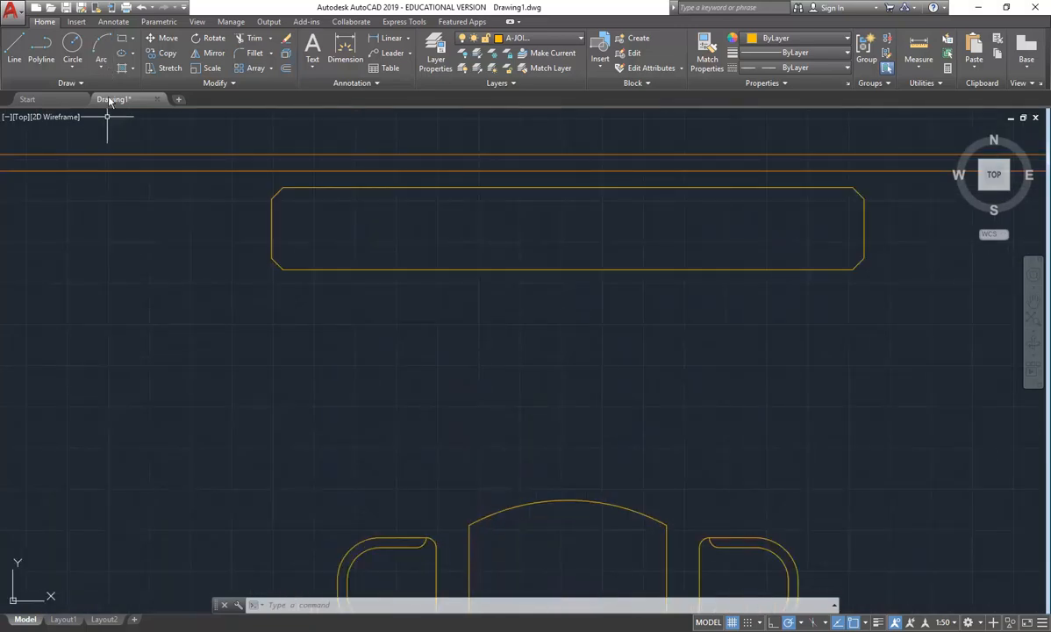
left_click(121, 37)
scroll(395, 499, "down", 2)
scroll(404, 452, "up", 2)
left_click(336, 513)
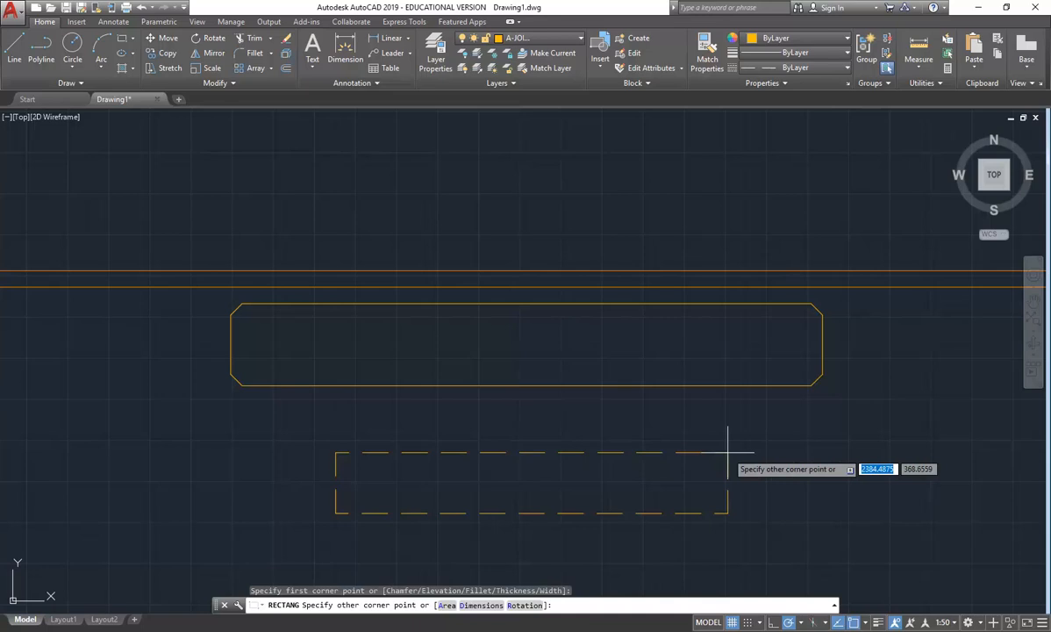
type("1200")
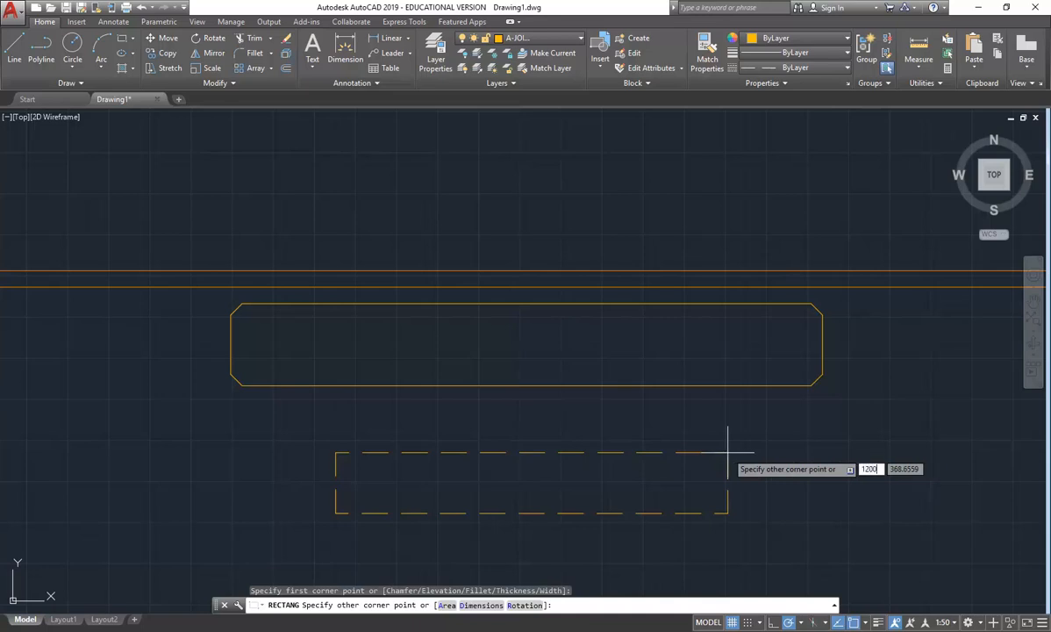
key("Tab")
type("20")
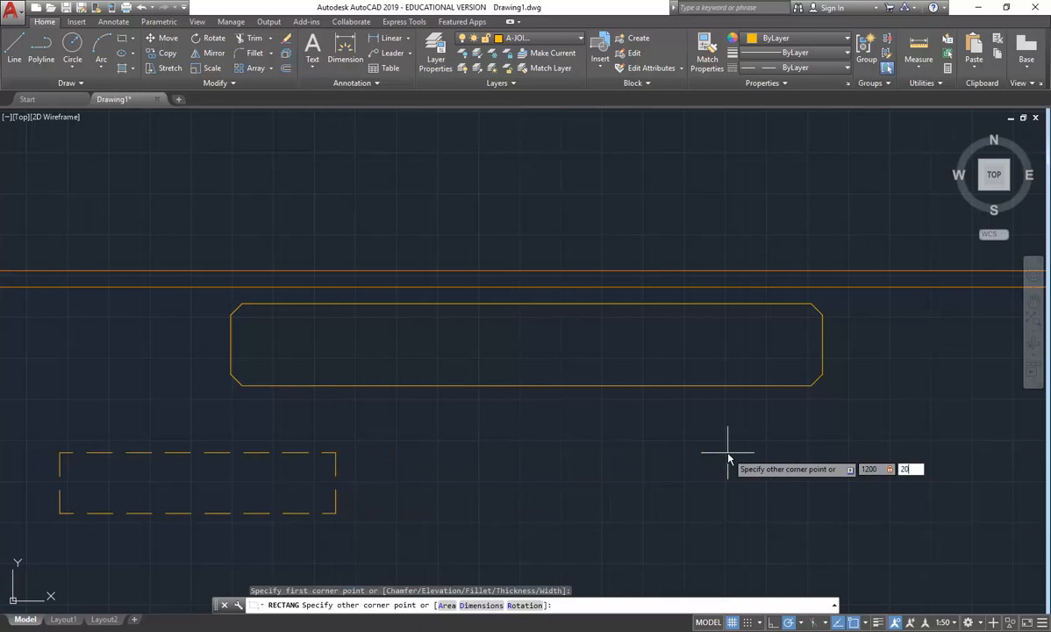
key("Return")
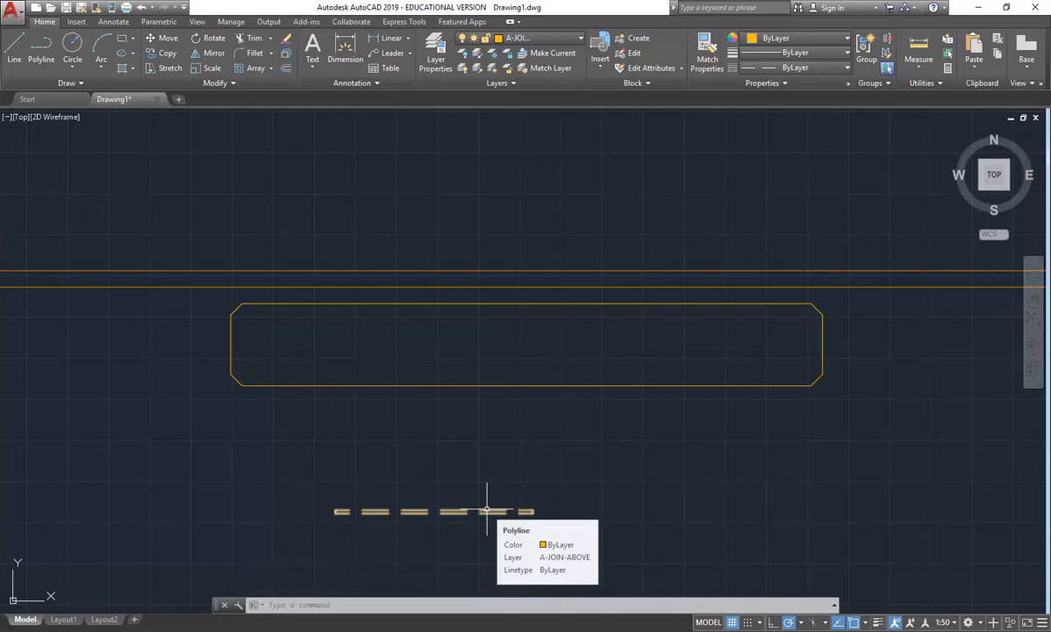
Delete the 1200 by 20 rectangle below the chamfered cabinet
left_click(533, 500)
left_click(483, 518)
key("Delete")
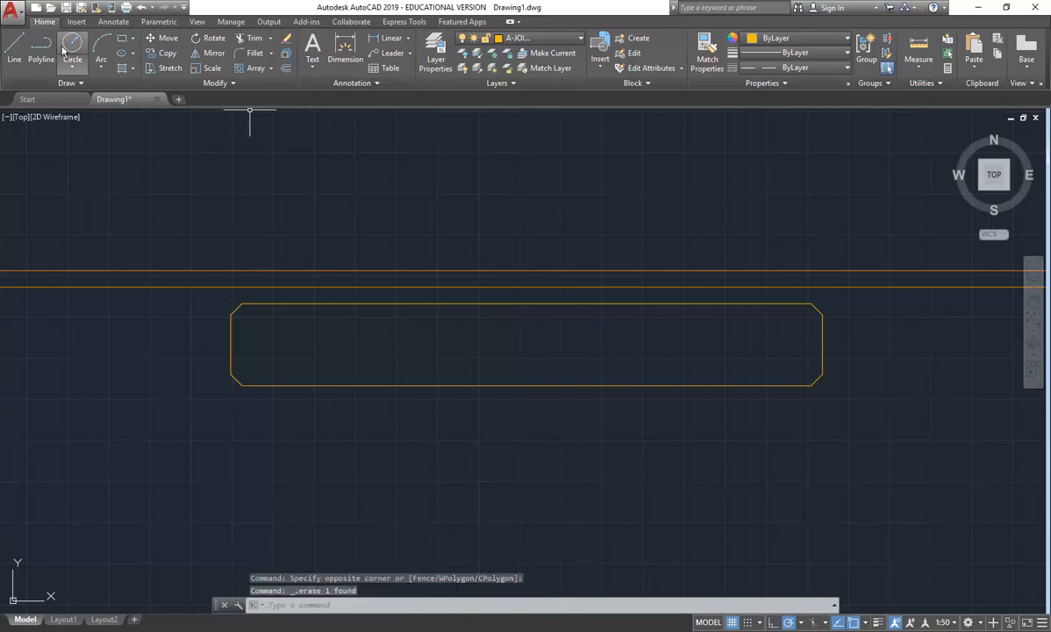
Draw a 2400 by 20 rectangle in the open space below the chamfered cabinet
left_click(122, 39)
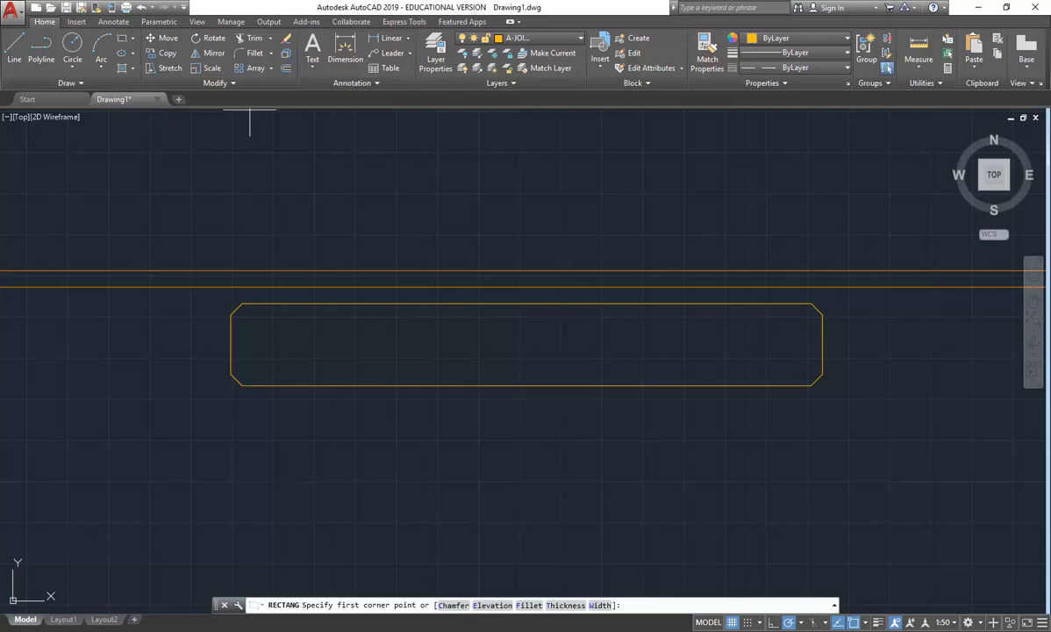
left_click(308, 483)
type("2400")
key("Tab")
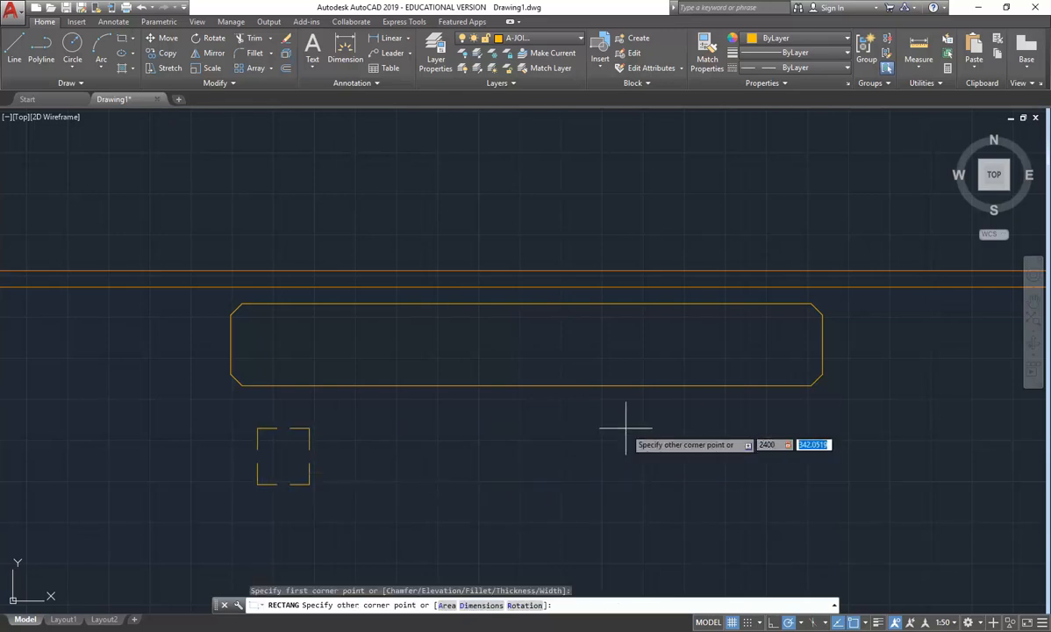
type("20")
key("Return")
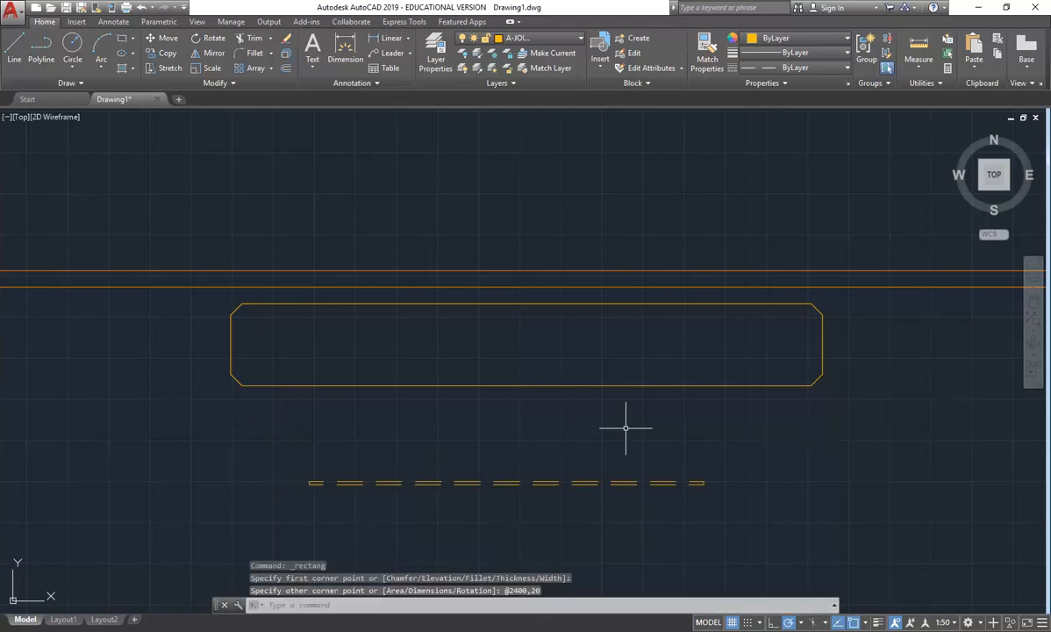
left_click(551, 482)
type("4")
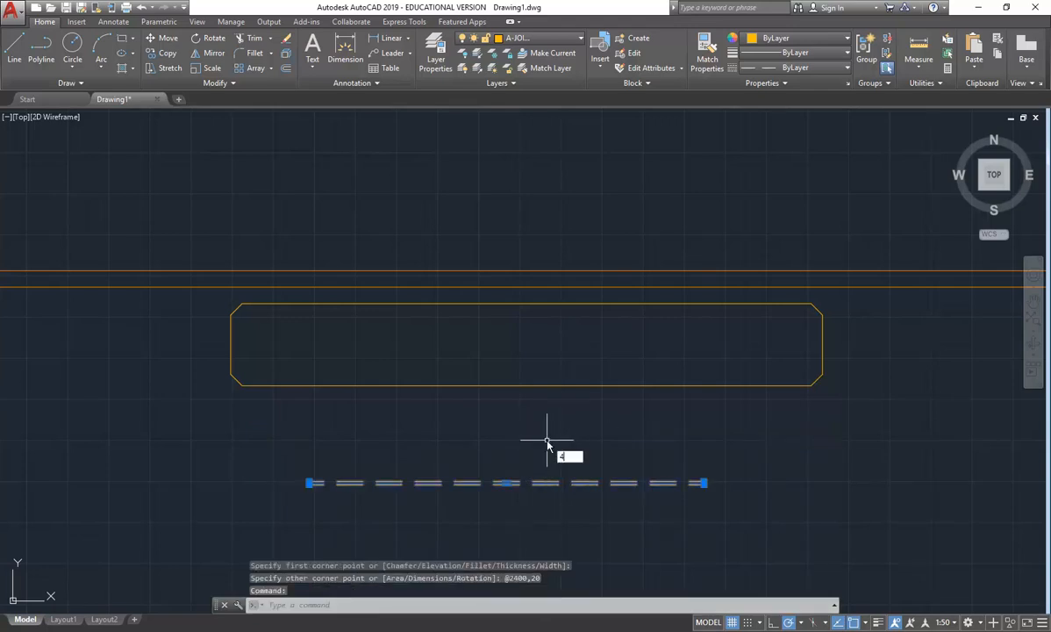
key("Escape")
key("Escape")
key("Escape")
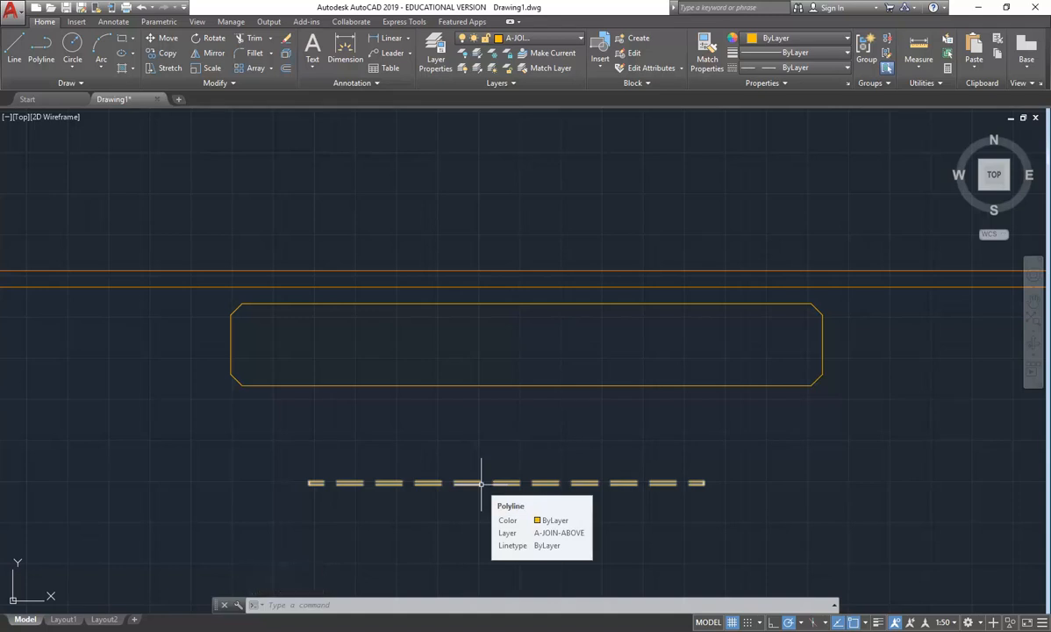
Check the overhead item in the Portfolio Exercise PDF and delete the 2400 by 20 rectangle below the chamfered cabinet
left_click(481, 482)
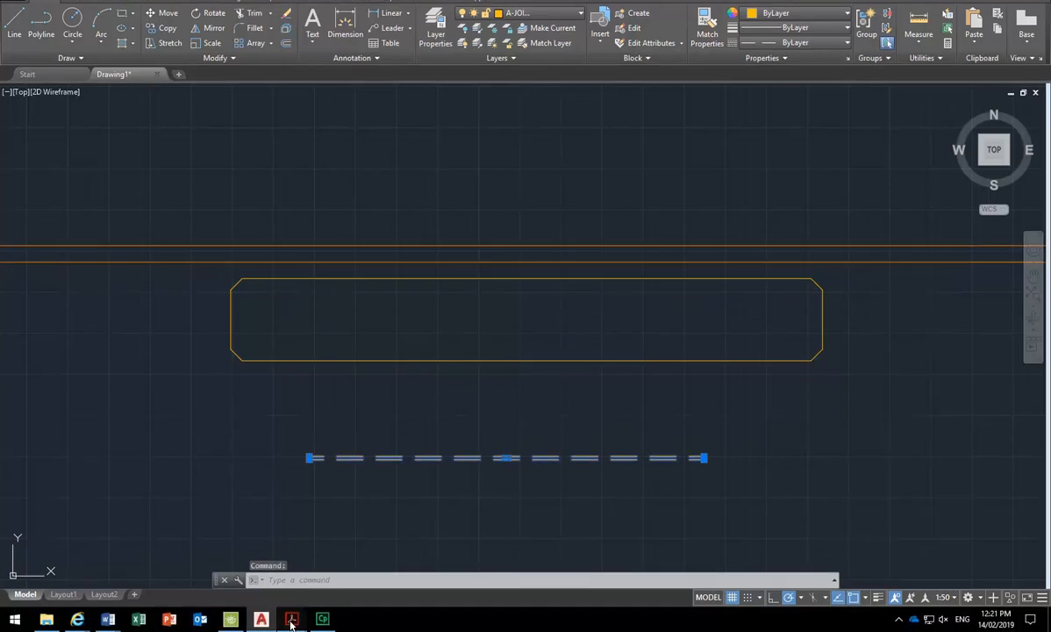
mouse_move(291, 621)
left_click(328, 570)
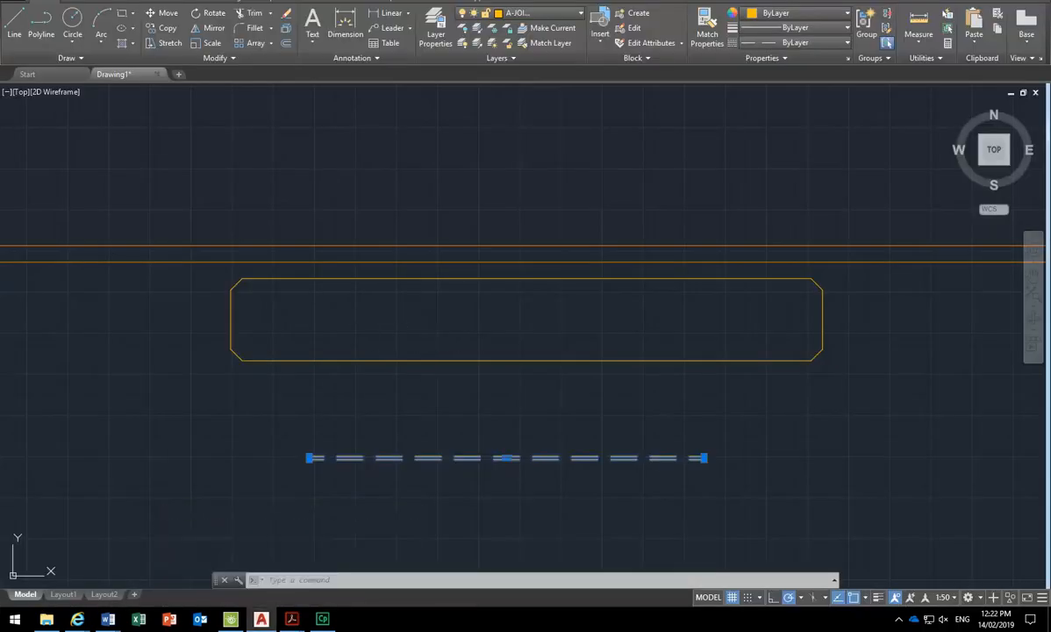
key("Escape")
left_click(499, 457)
key("Delete")
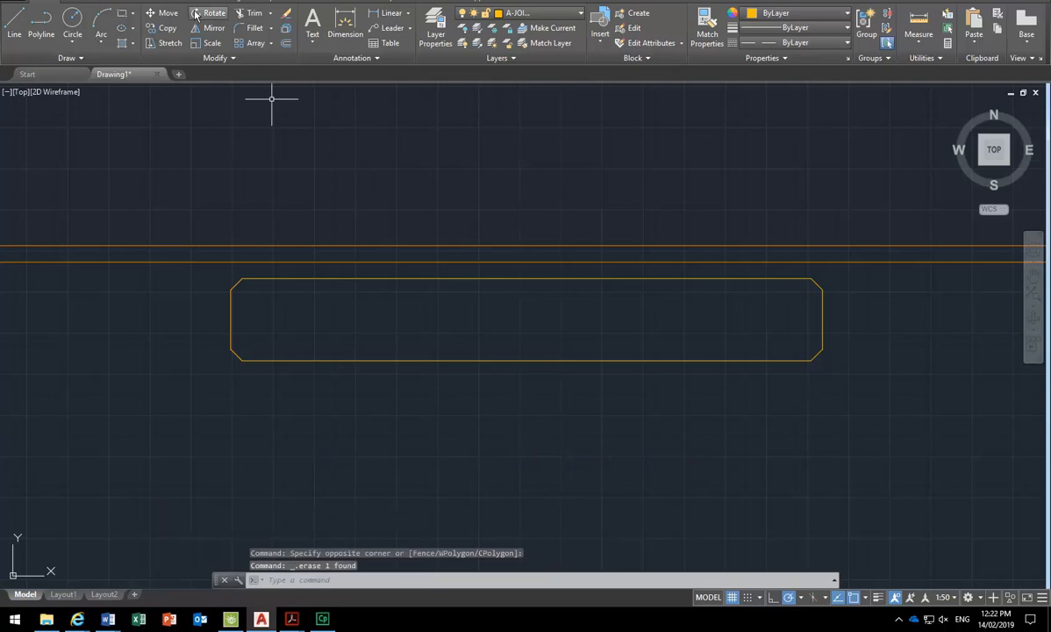
Draw a 1200 by 20 rectangle on the current A-JOIN-ABOVE layer in the open space below the chamfered cabinet
left_click(122, 13)
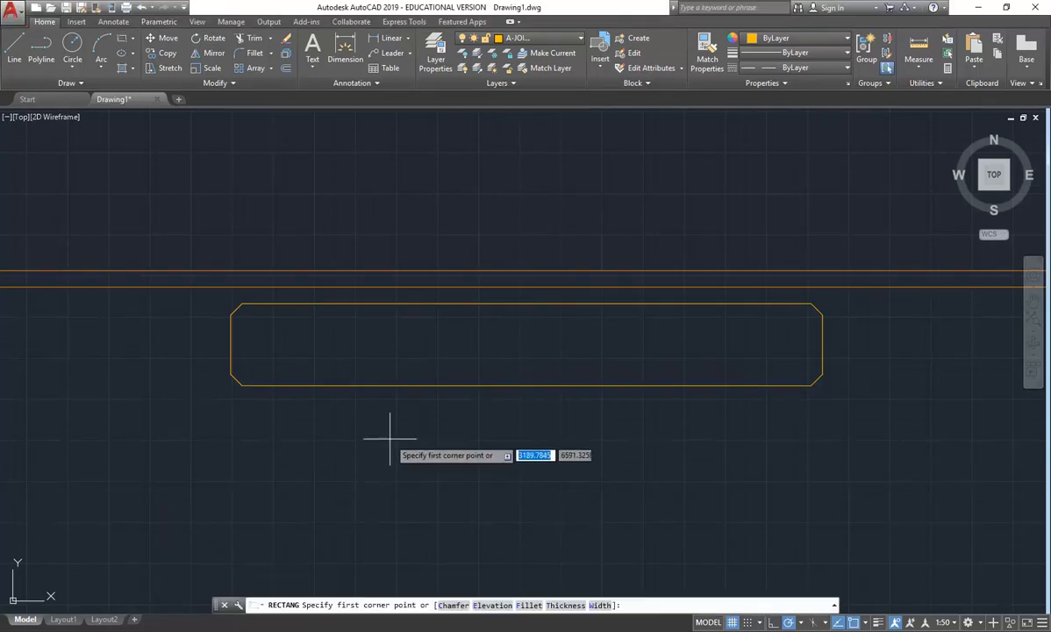
left_click(403, 507)
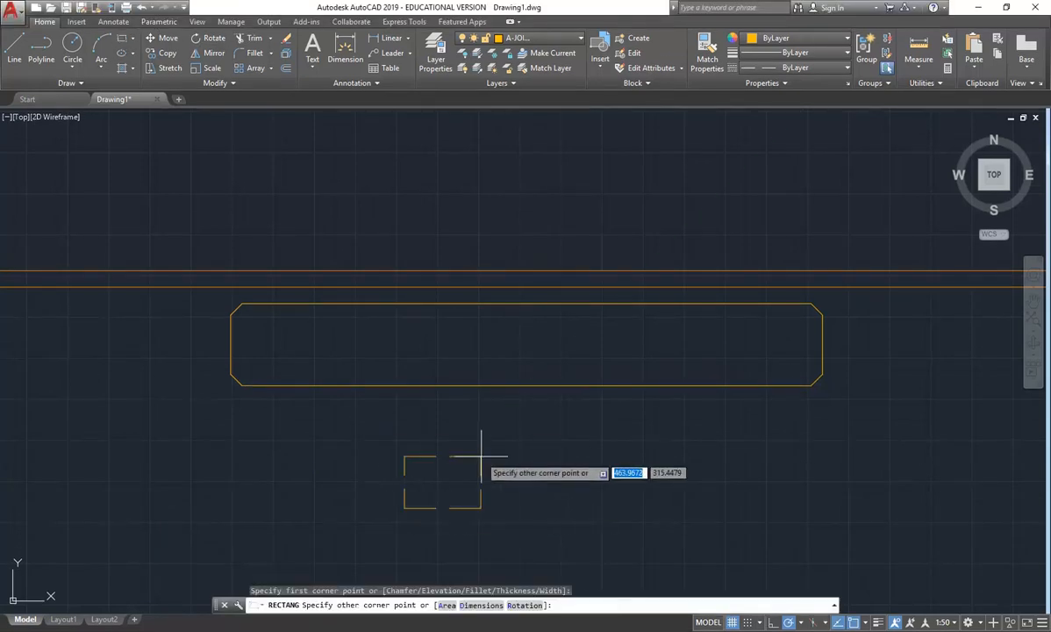
type("120")
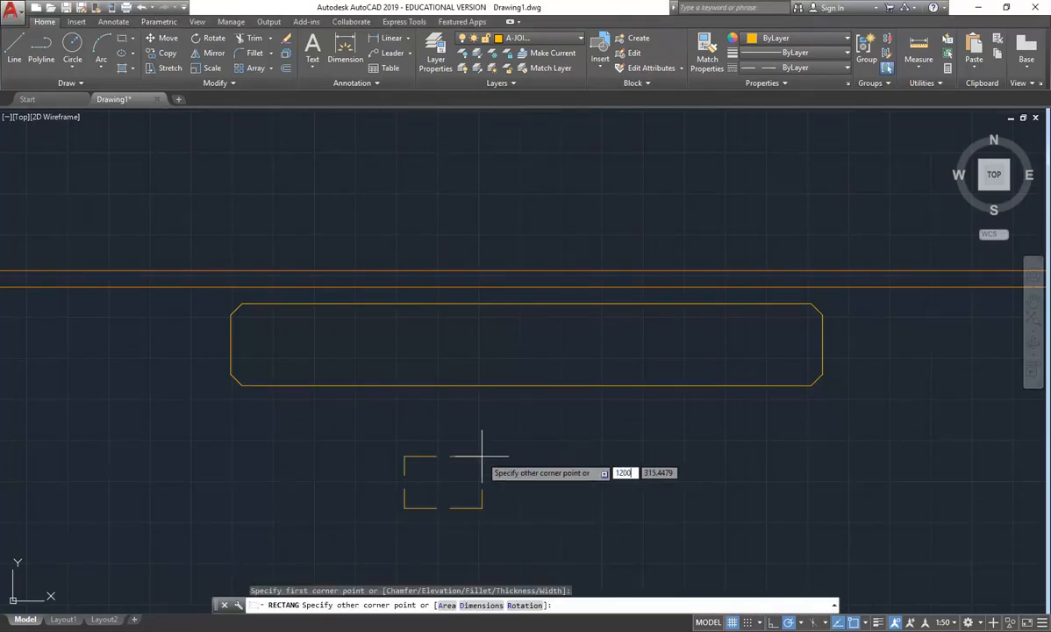
type("0")
key("Tab")
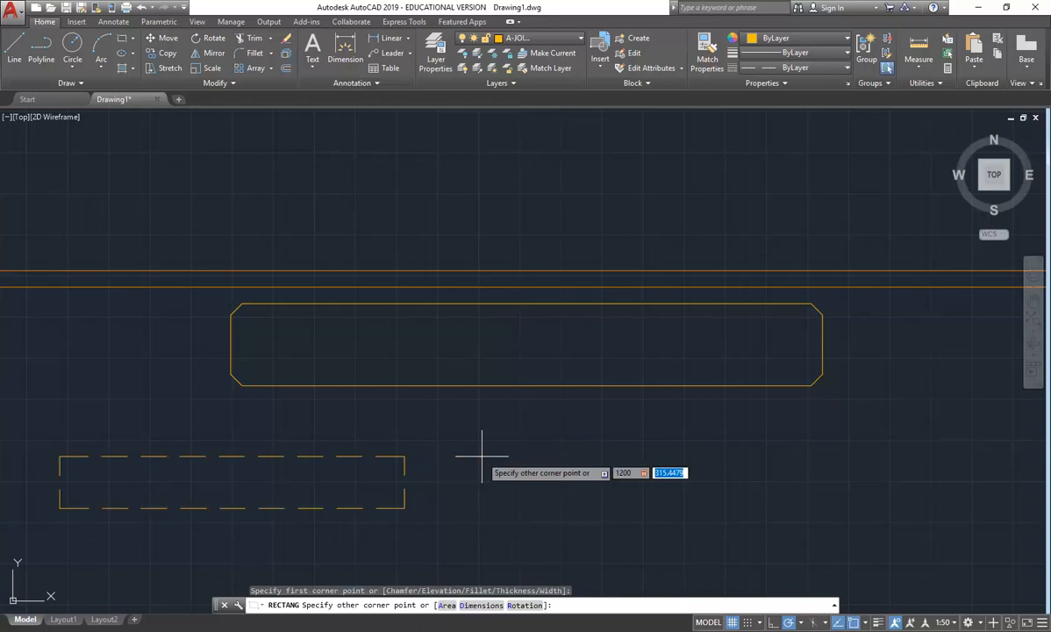
type("20")
key("Return")
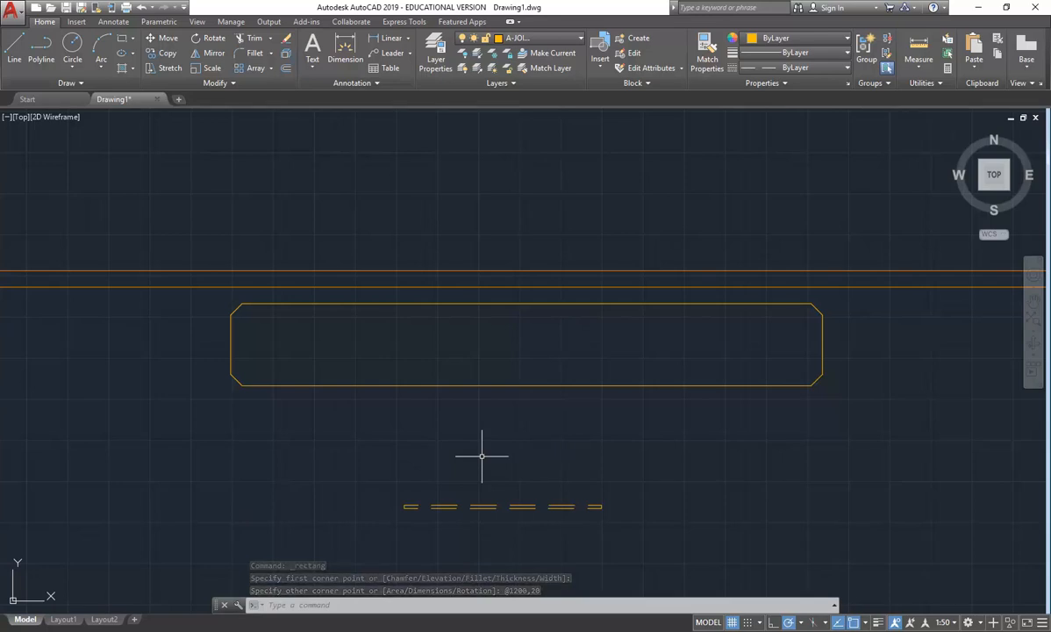
Move the 1200 by 20 rectangle from its left edge's midpoint to the midpoint of the chamfered cabinet's left edge
left_click(521, 478)
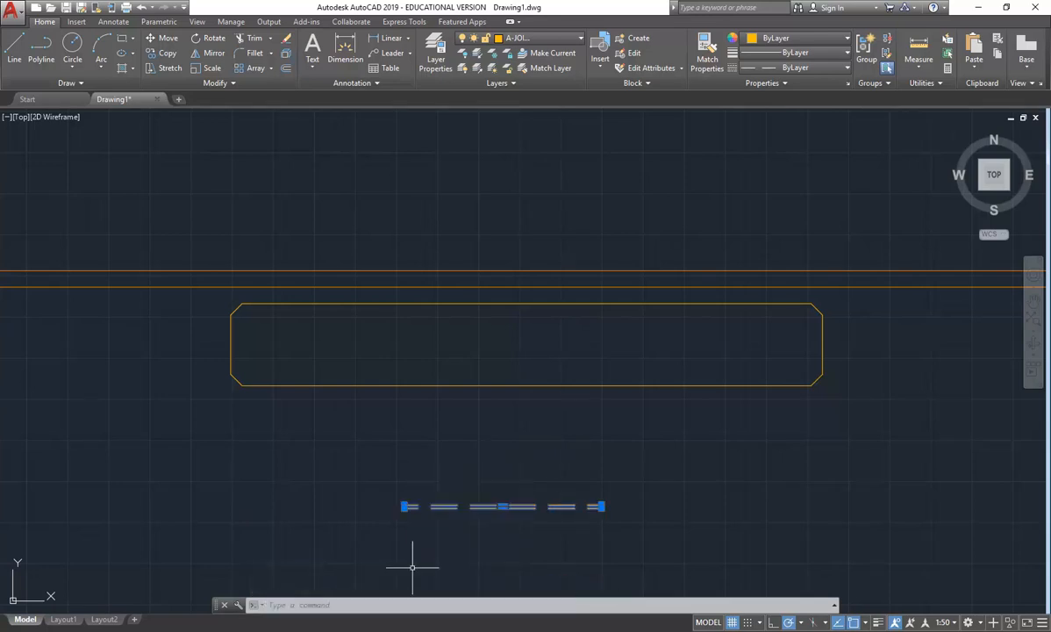
left_click(413, 570)
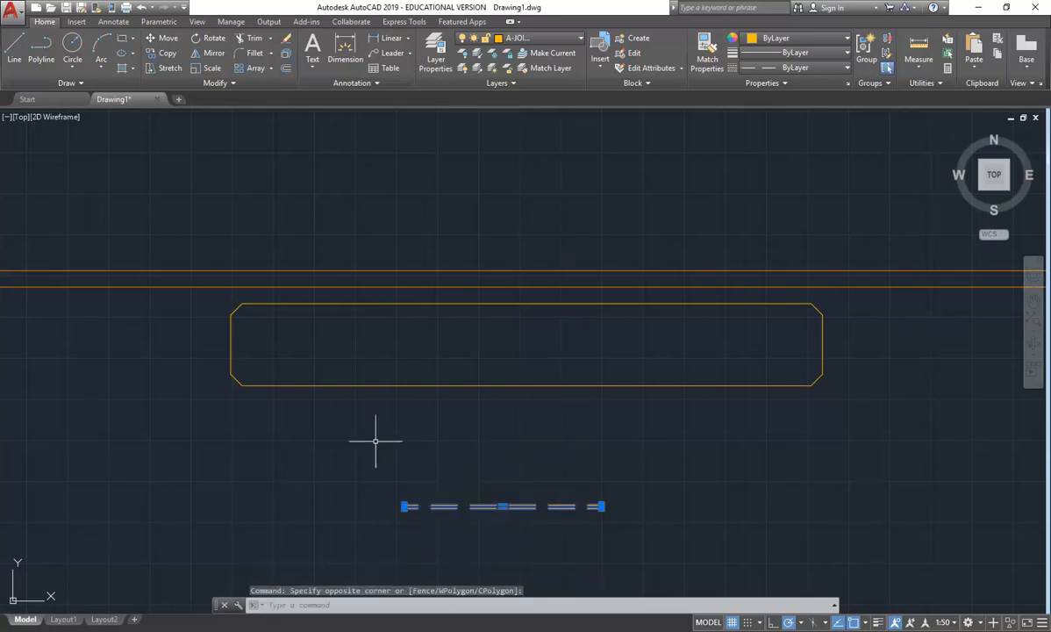
left_click(164, 38)
scroll(414, 502, "up", 8)
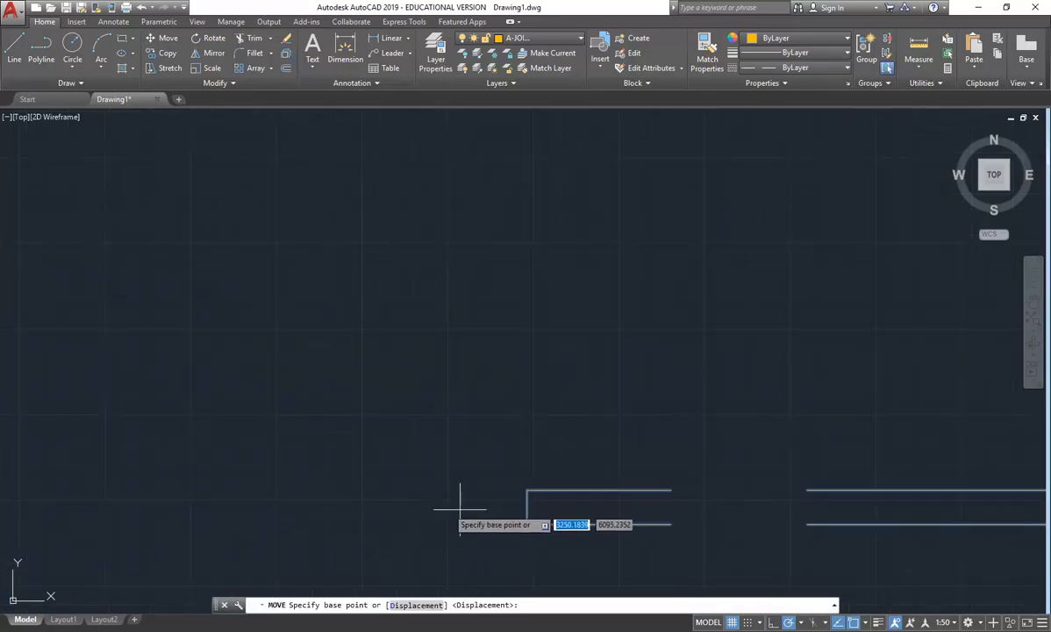
left_click(526, 506)
scroll(467, 459, "down", 6)
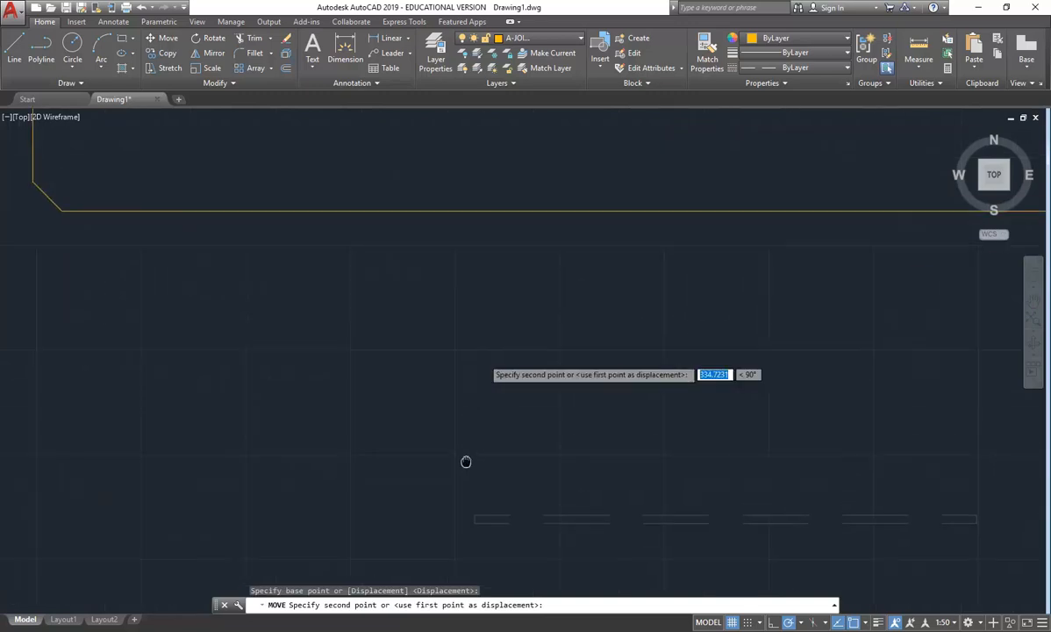
scroll(451, 423, "up", 4)
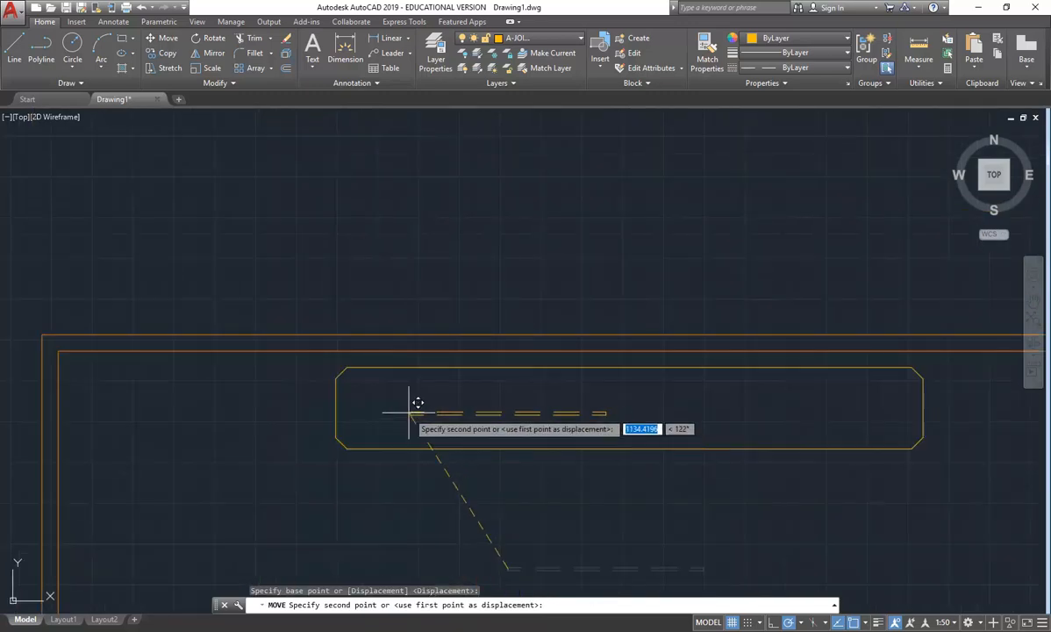
scroll(387, 406, "up", 3)
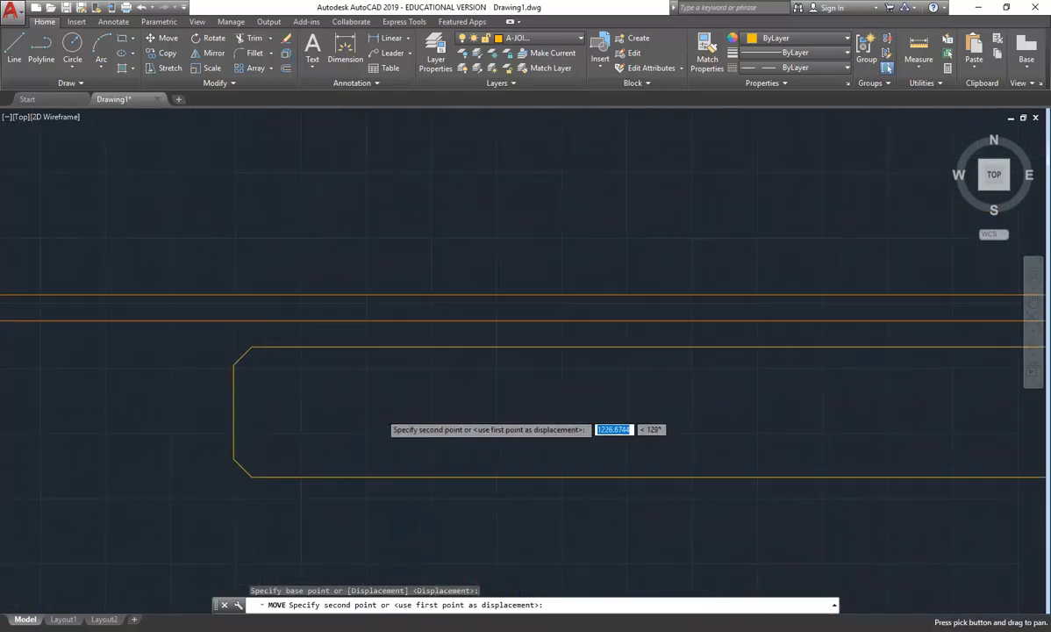
left_click(235, 411)
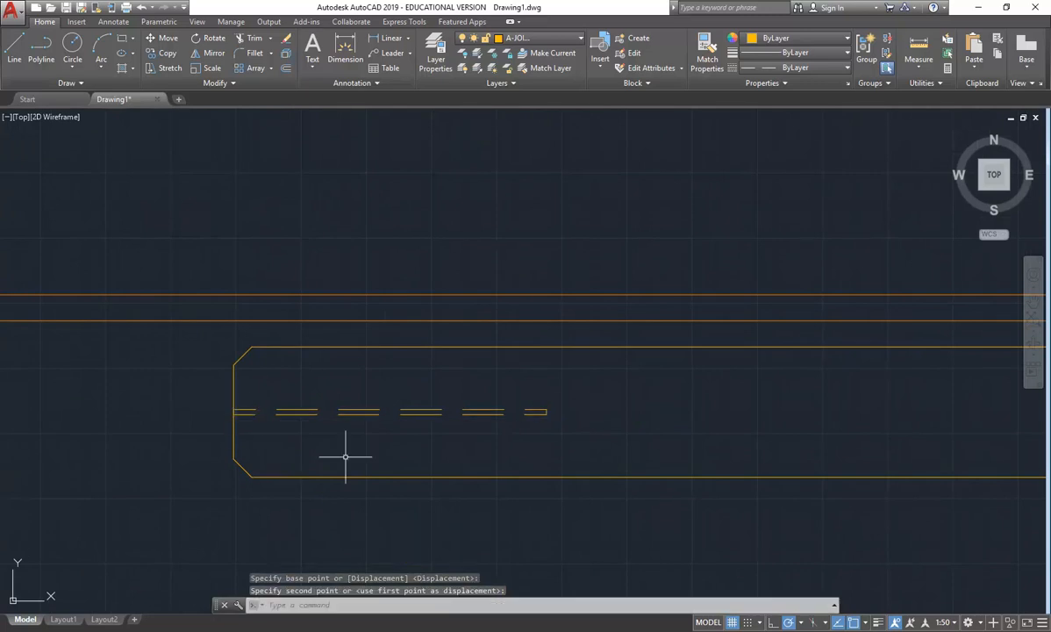
Move the thin dashed rectangle horizontally from its lower edge's midpoint into line with the midpoint of the cabinet's lower edge
left_click(163, 38)
left_click(347, 411)
key("Return")
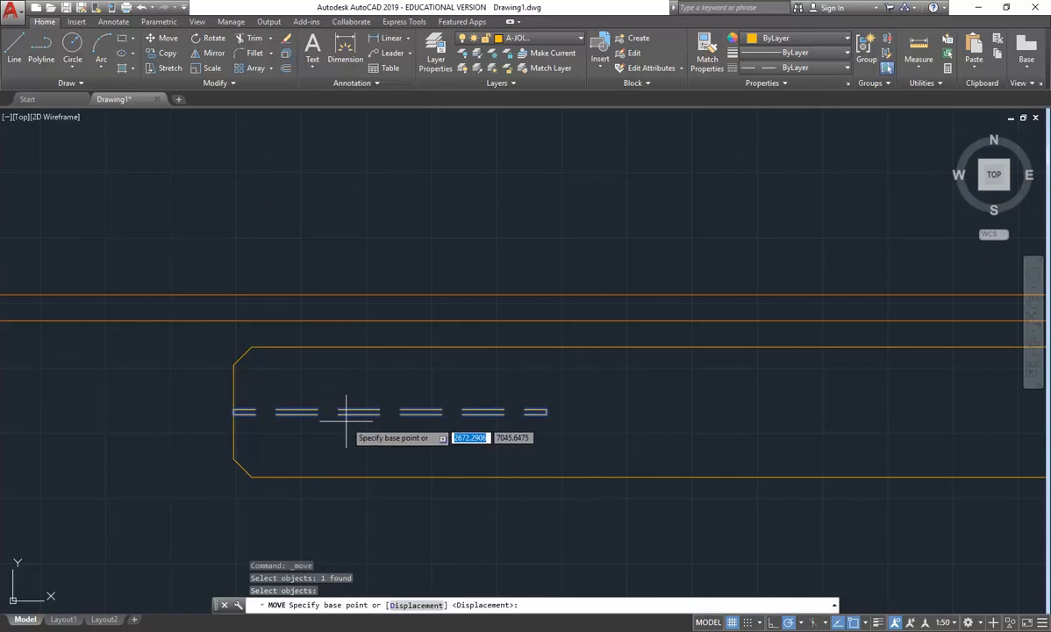
left_click(389, 412)
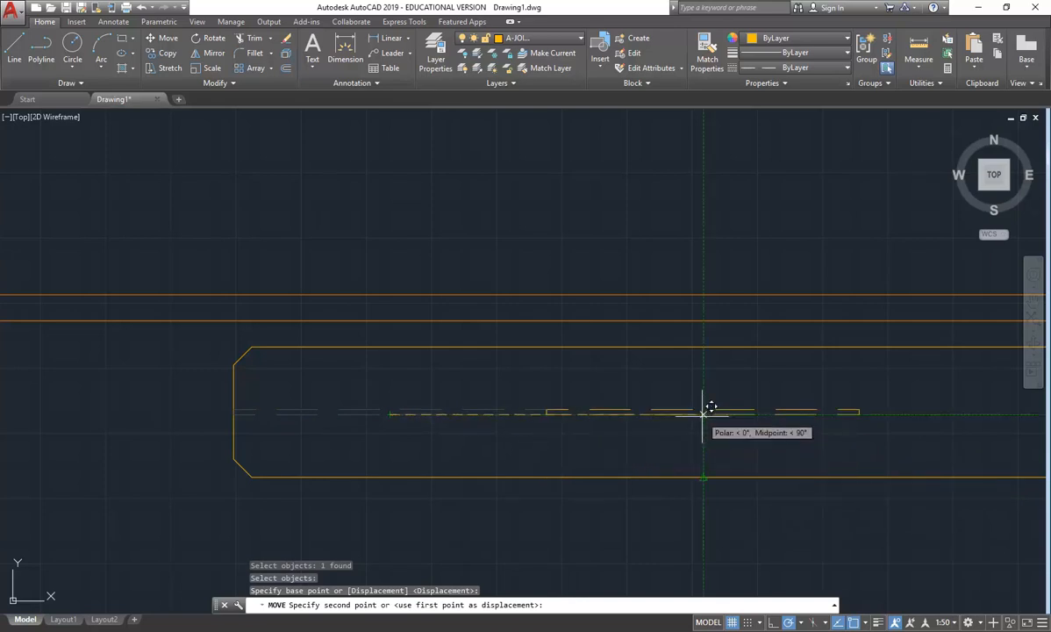
left_click(703, 411)
scroll(544, 292, "down", 5)
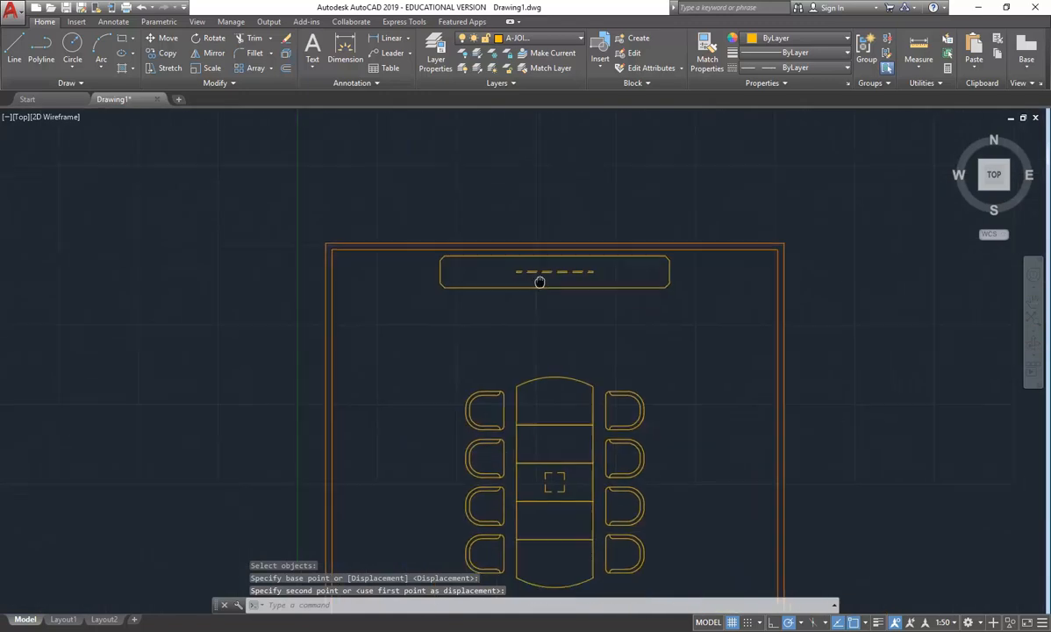
Examine the boardroom plan, comparing the cabinet with its overhead item and the table with its projector square
mouse_move(442, 441)
middle_mouse_down()
mouse_move(462, 436)
mouse_move(493, 360)
mouse_move(428, 372)
middle_mouse_up()
scroll(467, 408, "down", 2)
scroll(425, 486, "up", 4)
scroll(434, 350, "up", 2)
scroll(433, 368, "down", 2)
middle_click_drag(494, 300, 483, 503)
scroll(485, 500, "down", 2)
middle_click_drag(525, 332, 478, 519)
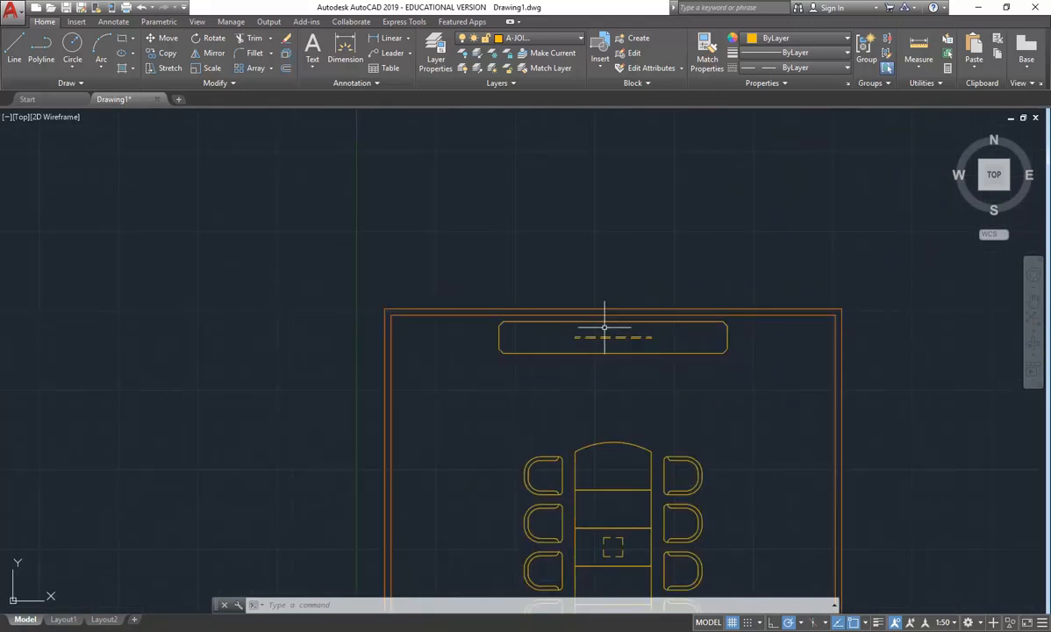
Check the kitchen bench in the Portfolio Exercise PDF and offset the left wall's inner line 800 into the room
middle_click_drag(495, 436, 535, 220)
middle_click_drag(482, 557, 509, 484)
scroll(483, 424, "up", 4)
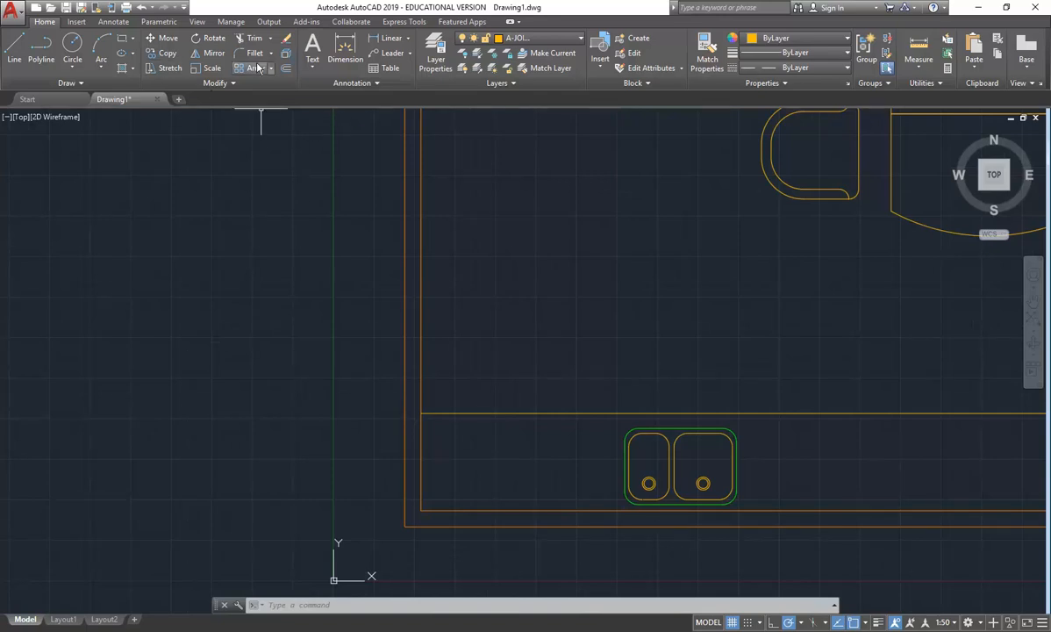
left_click(287, 67)
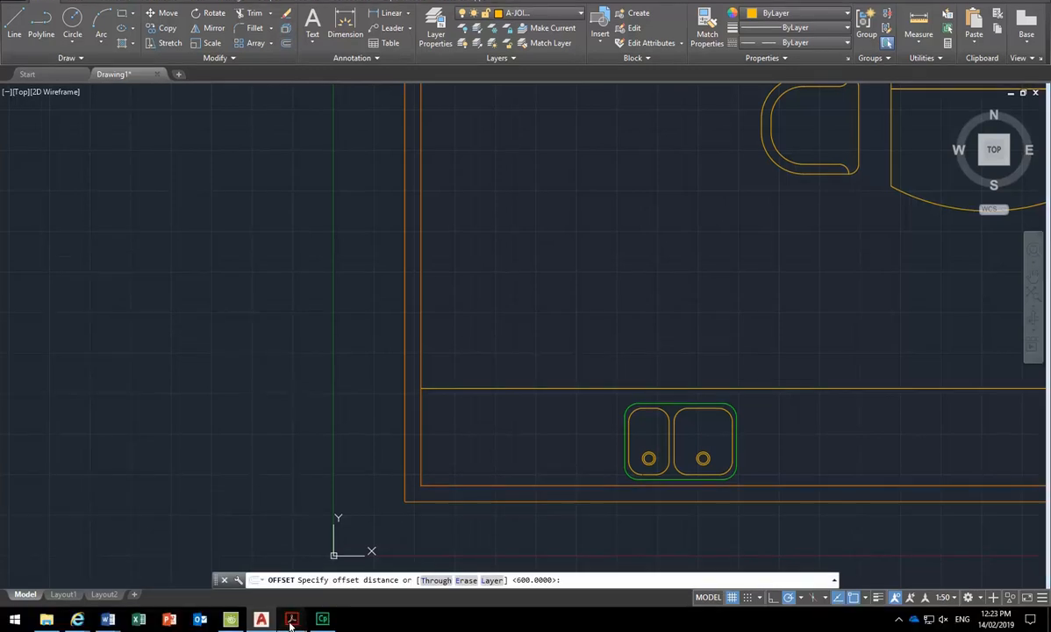
mouse_move(292, 623)
mouse_move(333, 559)
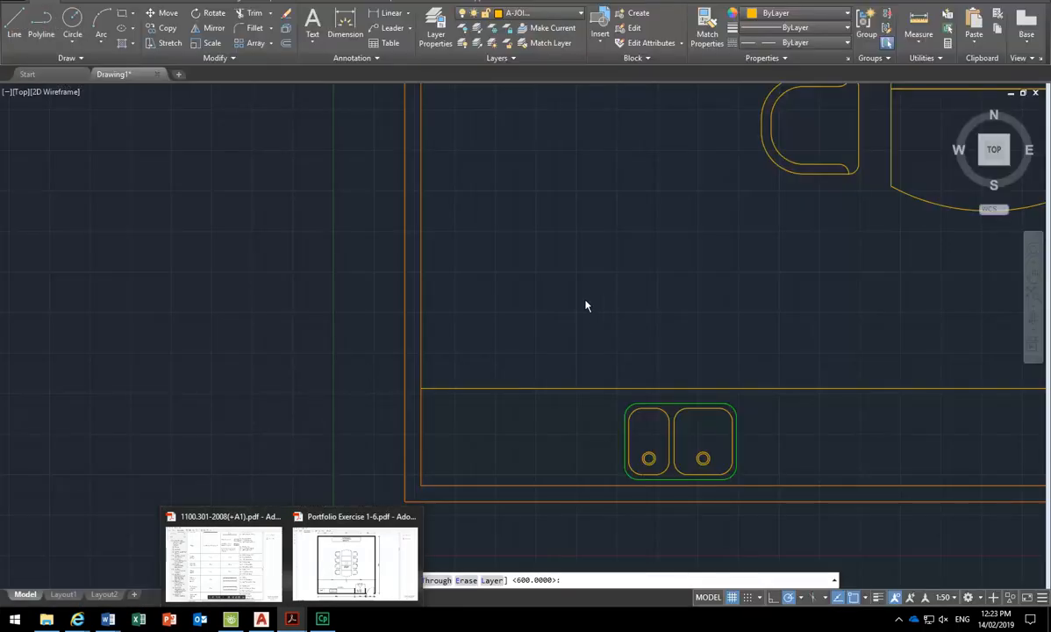
type("800")
key("Return")
left_click(422, 444)
left_click(492, 437)
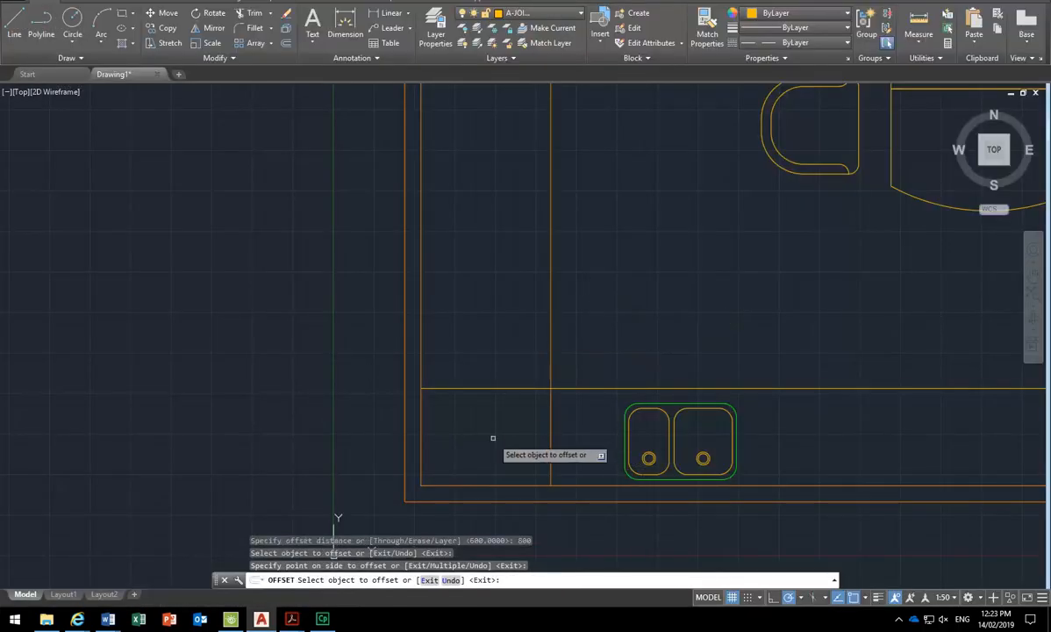
key("Return")
Assign the offset vertical line crossing the sink bench to the A-JOIN-ABOVE layer
left_click(591, 300)
left_click(470, 349)
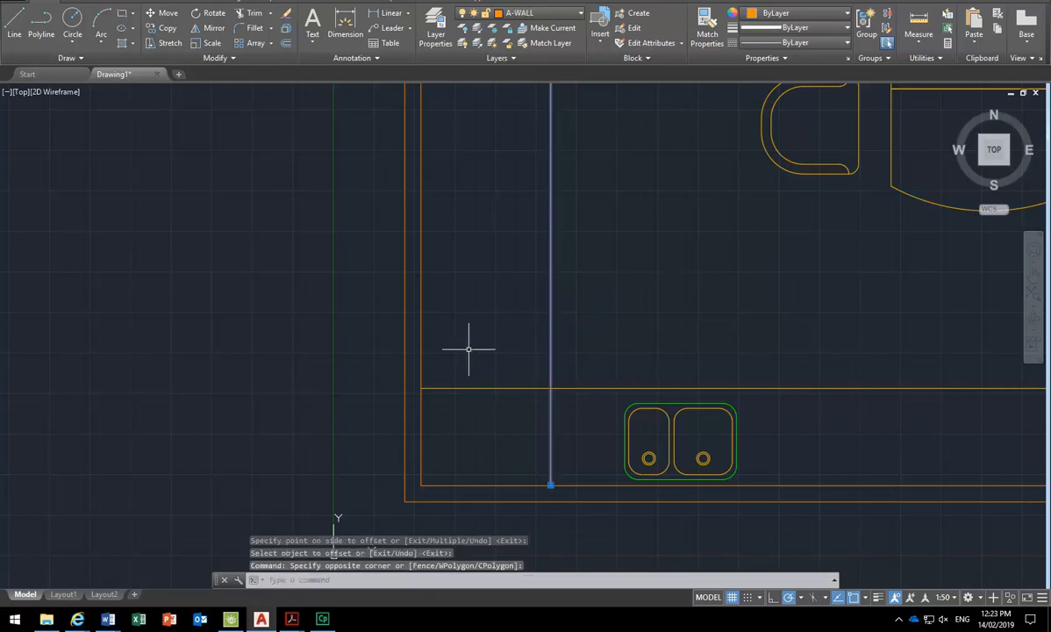
left_click(561, 13)
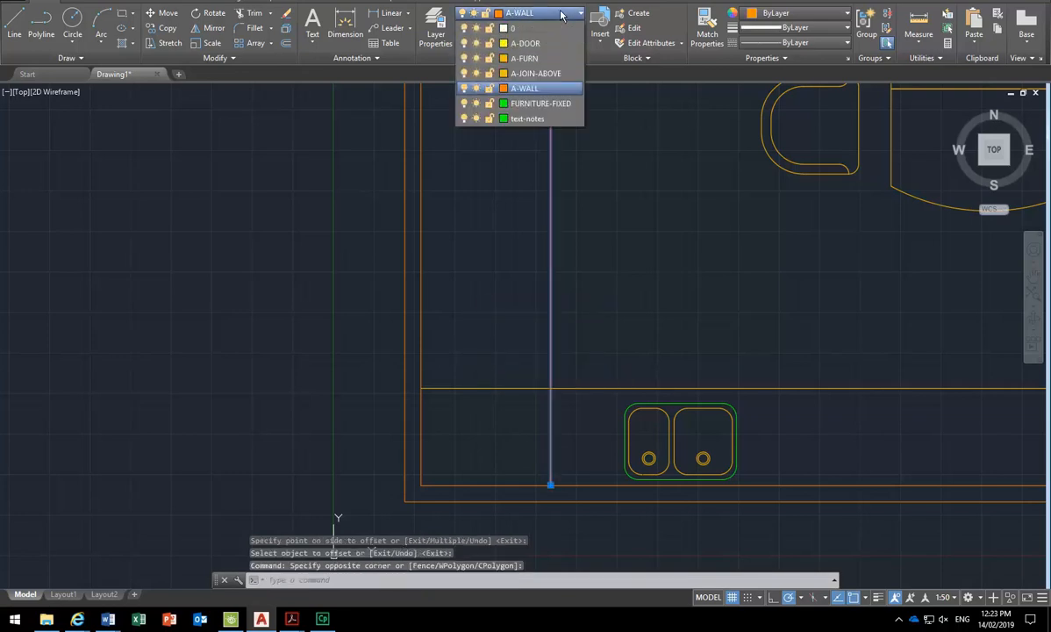
left_click(544, 75)
key("Escape")
key("Escape")
key("Escape")
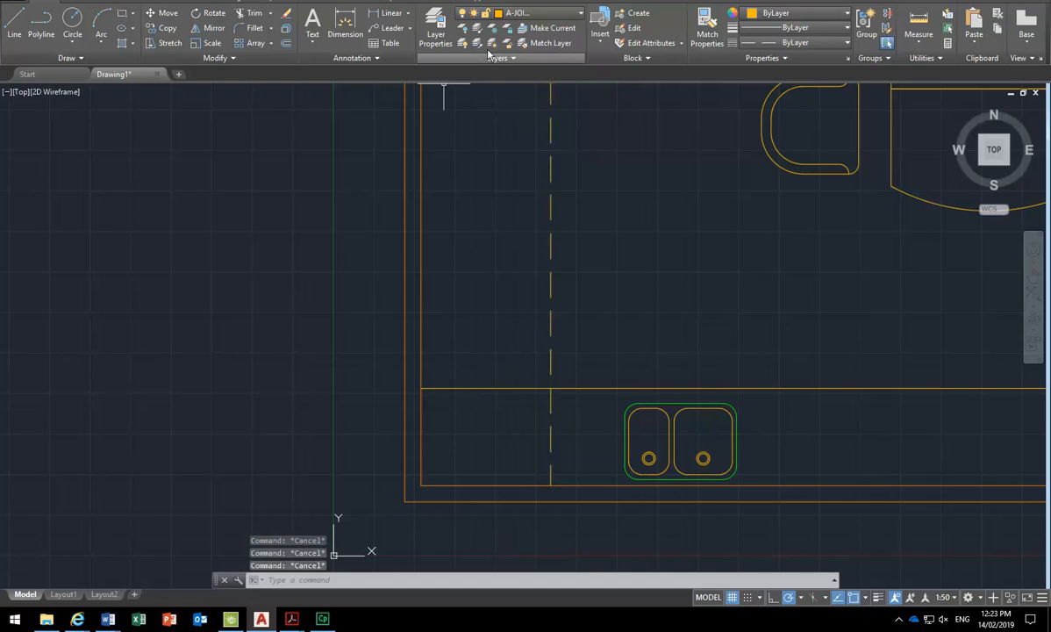
Draw a diagonal line from where the dashed vertical line meets the bench front to the room's inner lower-left corner
left_click(14, 24)
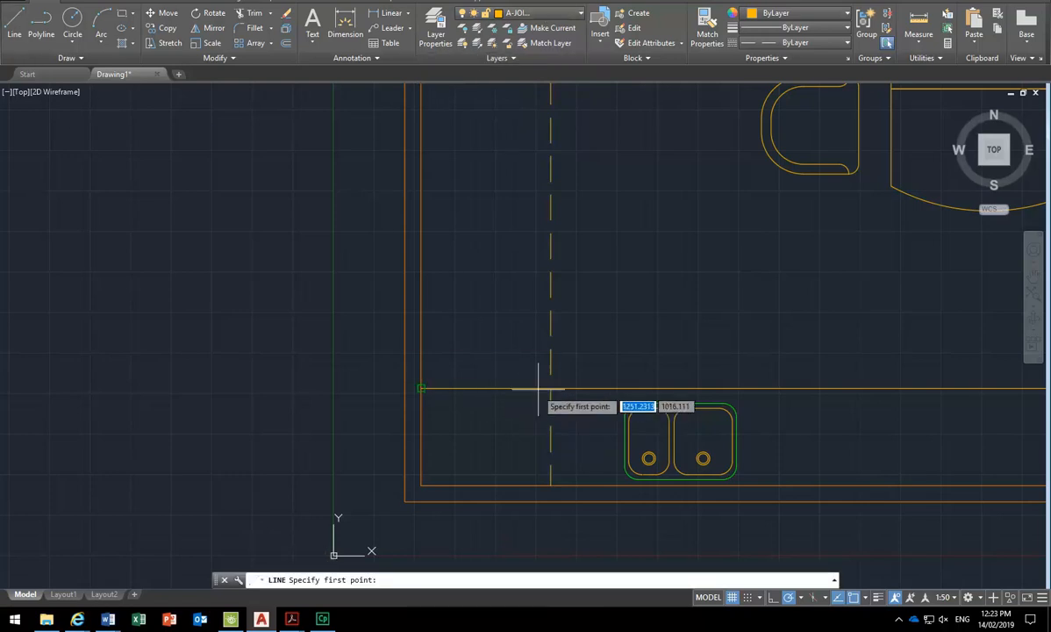
left_click(422, 482)
right_click(442, 374)
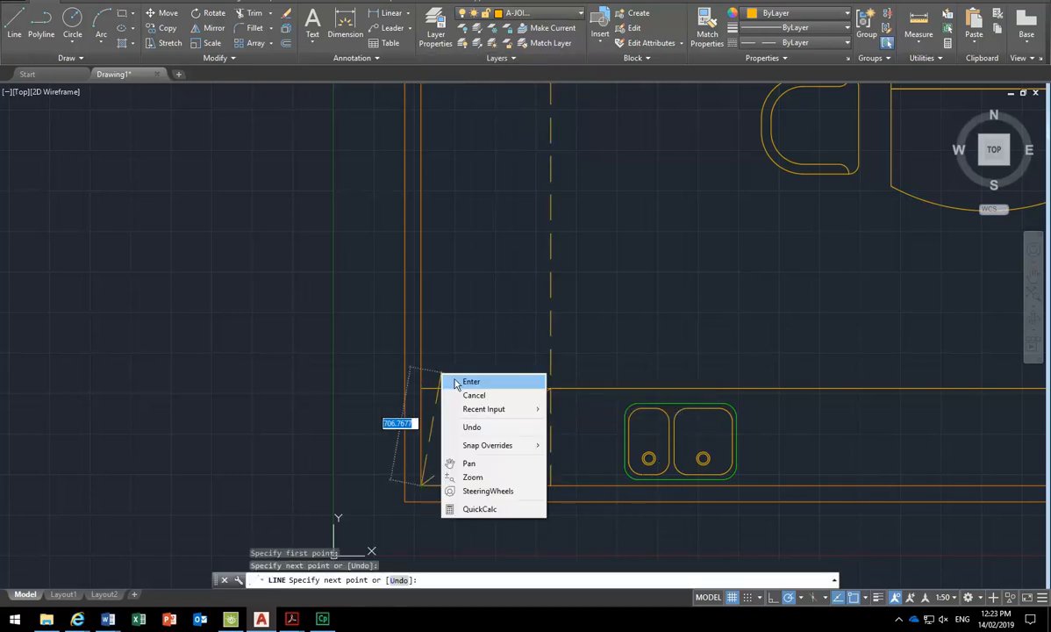
left_click(471, 381)
Trim off the part of the dashed vertical line that extends above the sink bench's front edge
left_click(254, 12)
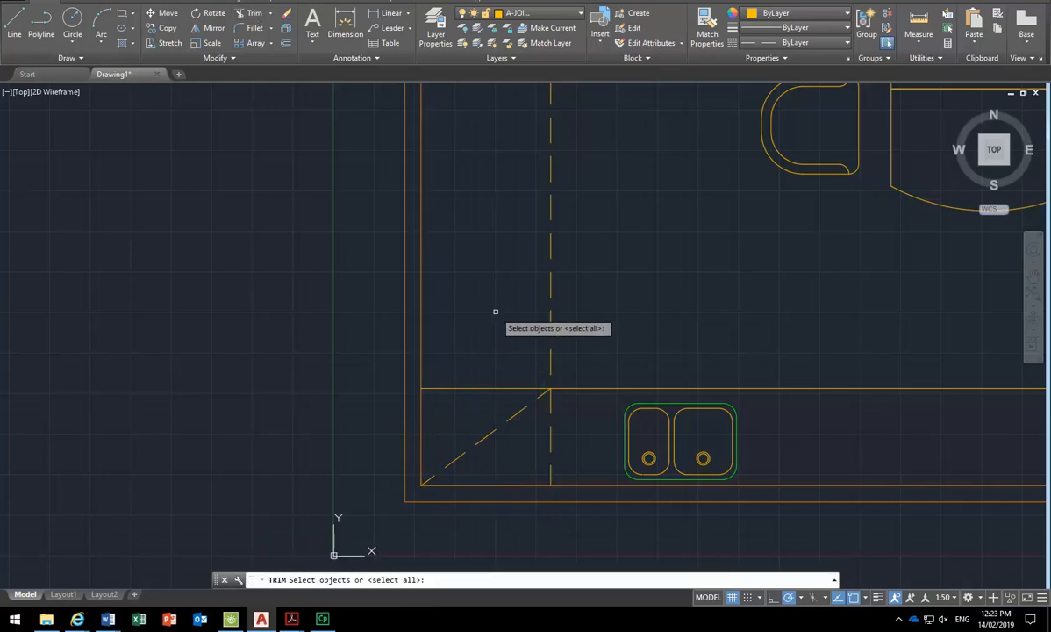
key("Return")
left_click(550, 325)
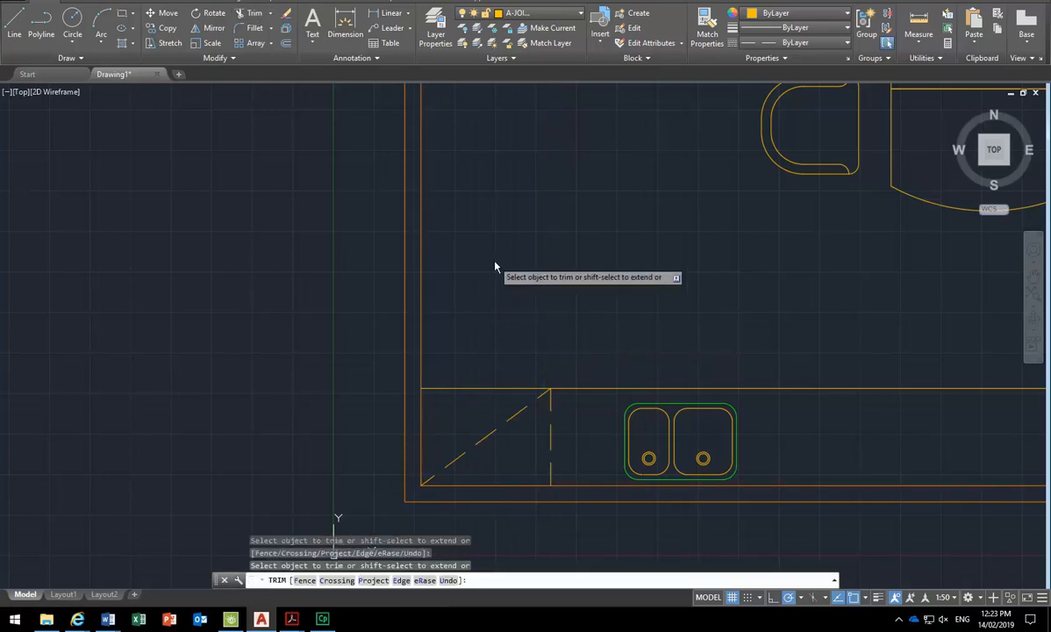
key("Return")
Make A-DOOR the current layer for drawing the cloak cupboard door elements beside the room entry
scroll(476, 356, "down", 5)
scroll(571, 405, "up", 5)
scroll(512, 383, "up", 2)
left_click(510, 16)
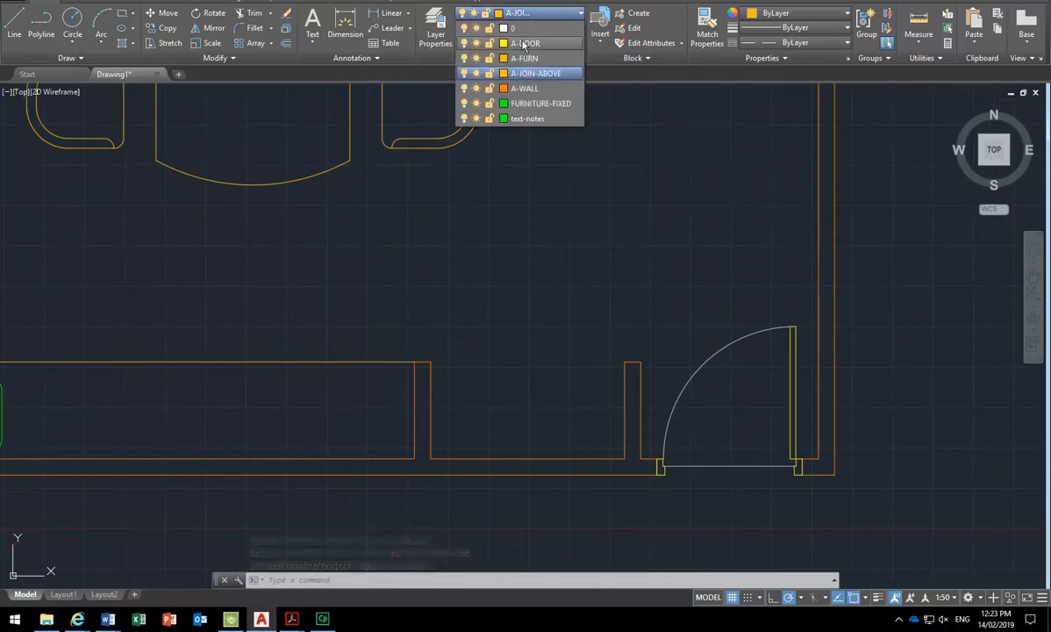
left_click(523, 44)
scroll(492, 397, "up", 2)
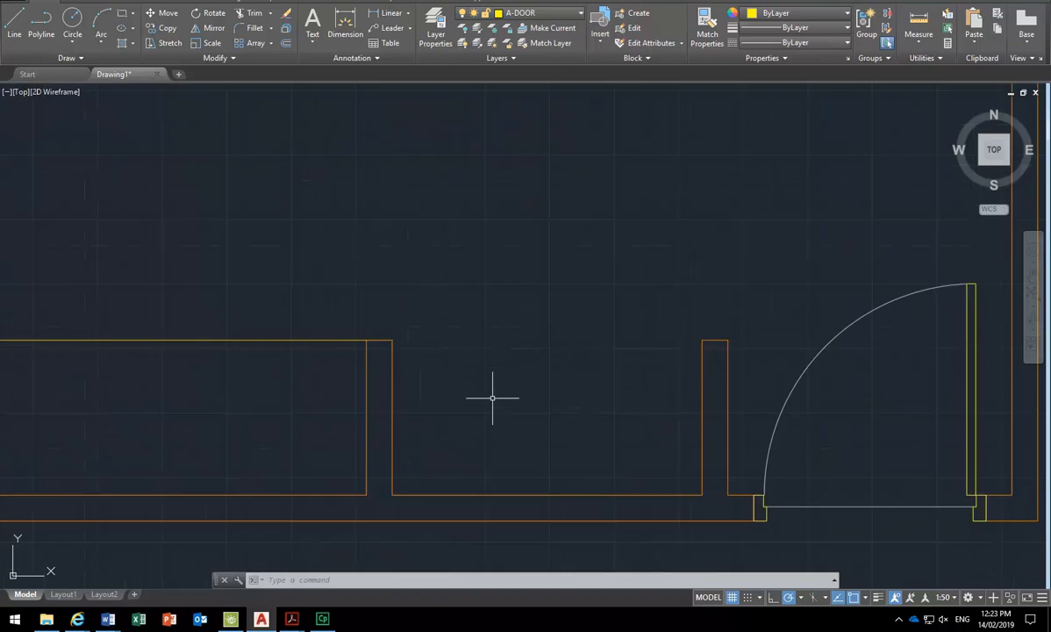
Create a new layer named A-DOOR-JAMB and choose a 0.35 mm lineweight for it
left_click(436, 33)
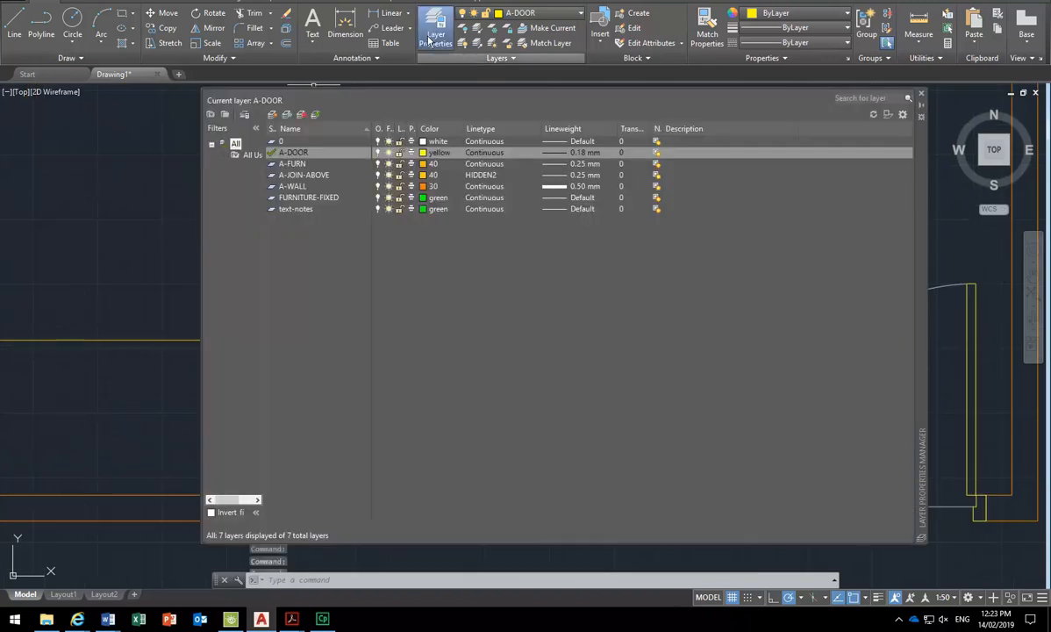
left_click(272, 115)
type("a-DOOR")
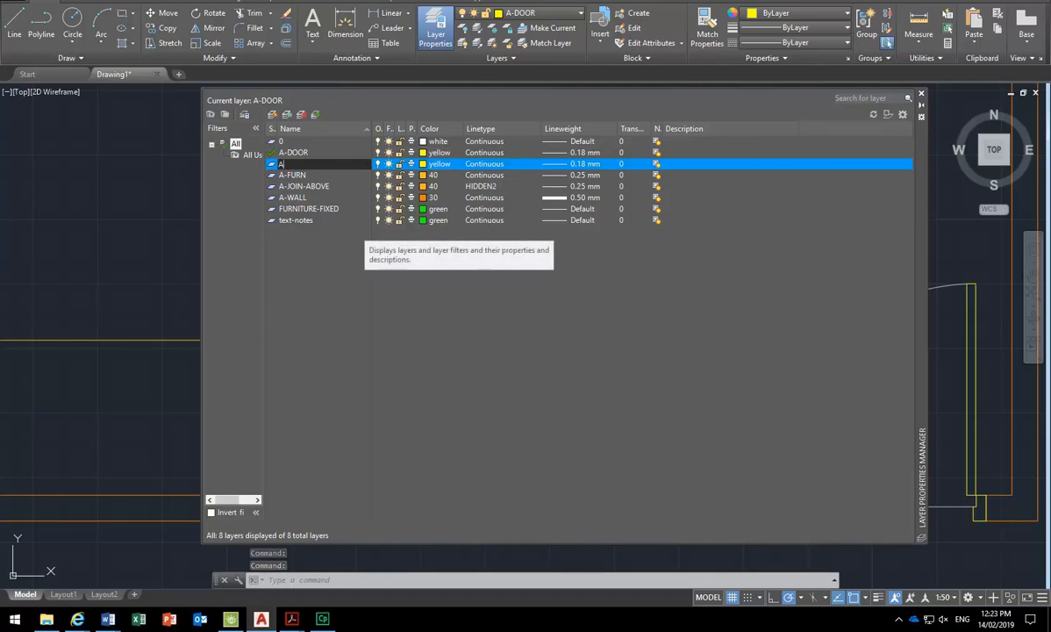
type("-JAM")
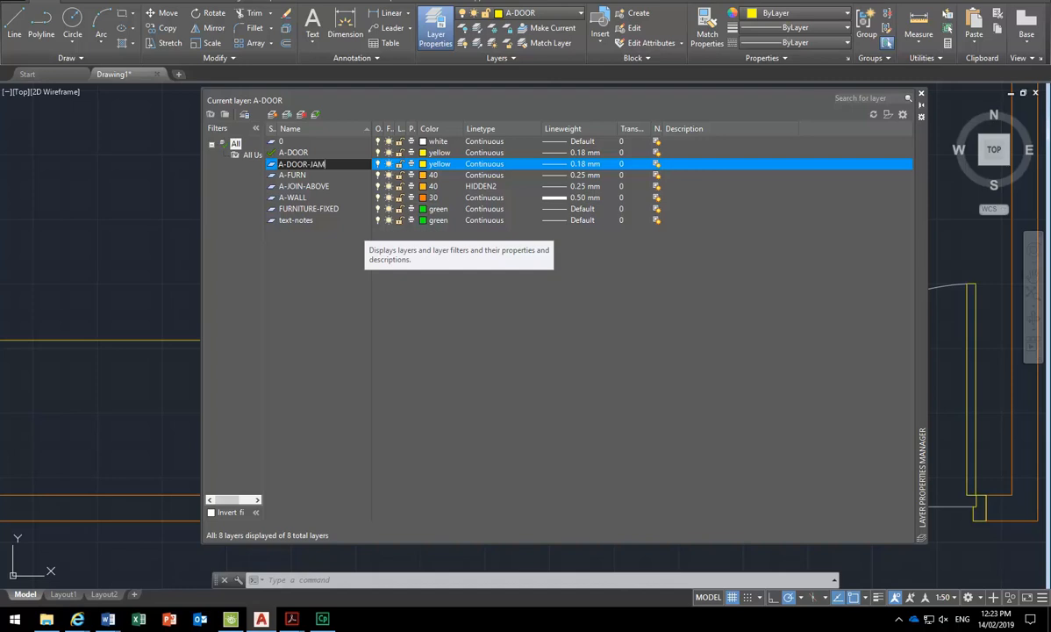
type("B")
key("Return")
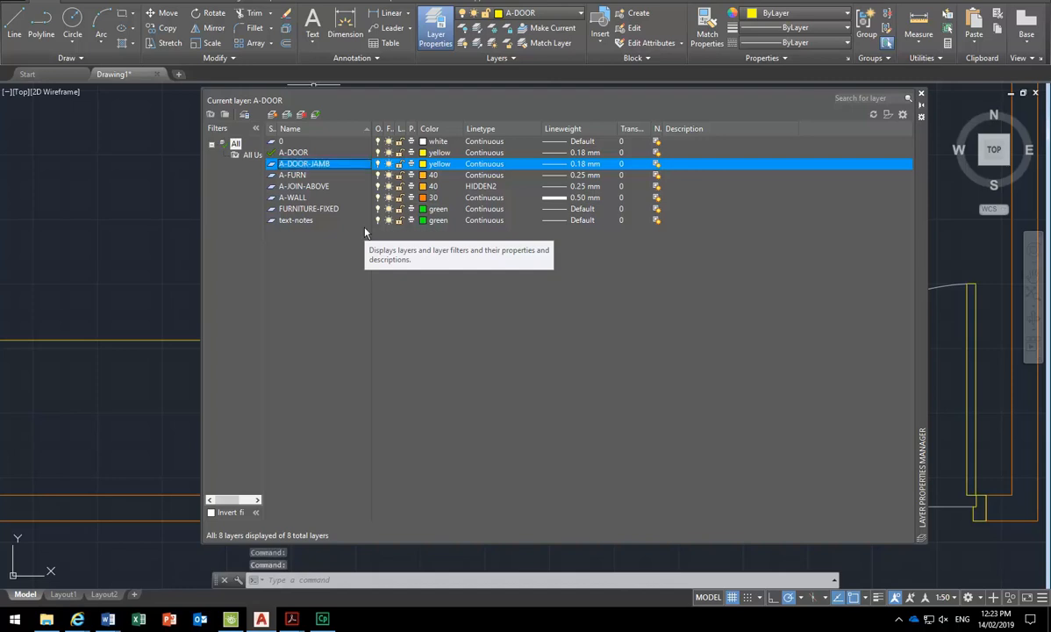
left_click(562, 164)
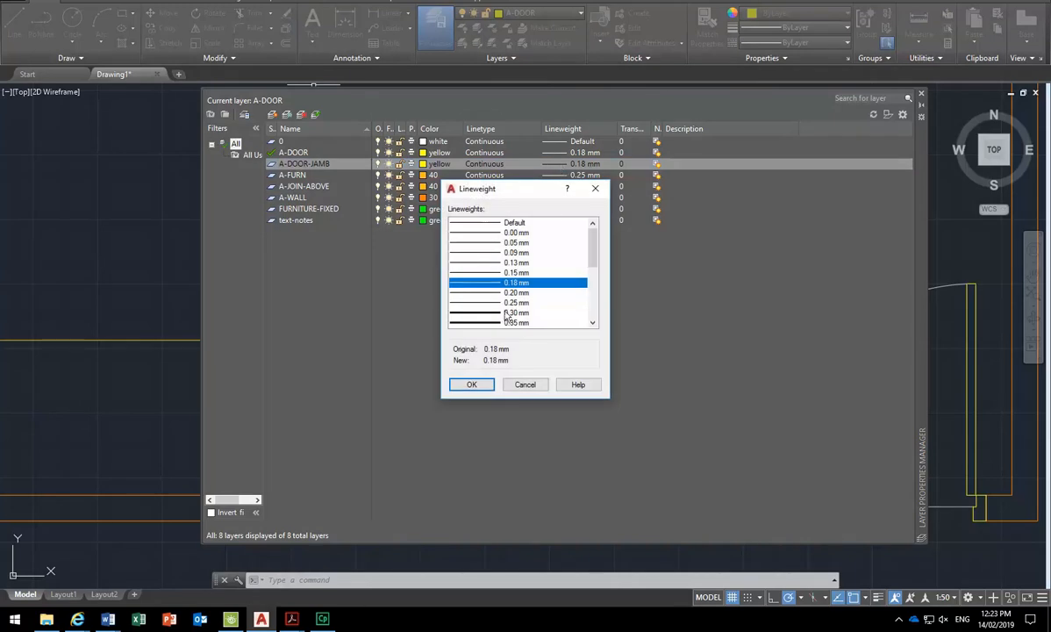
left_click(488, 324)
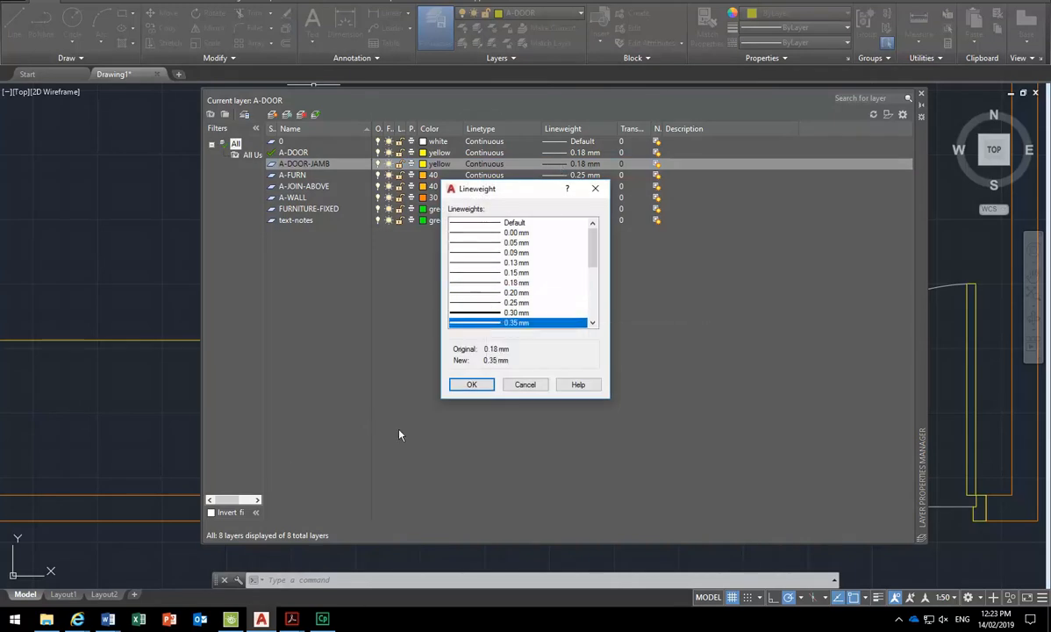
Switch to the Standard Layers web page and check the A-DOOR layer's colour, linetype and line weight
mouse_move(77, 618)
mouse_move(266, 571)
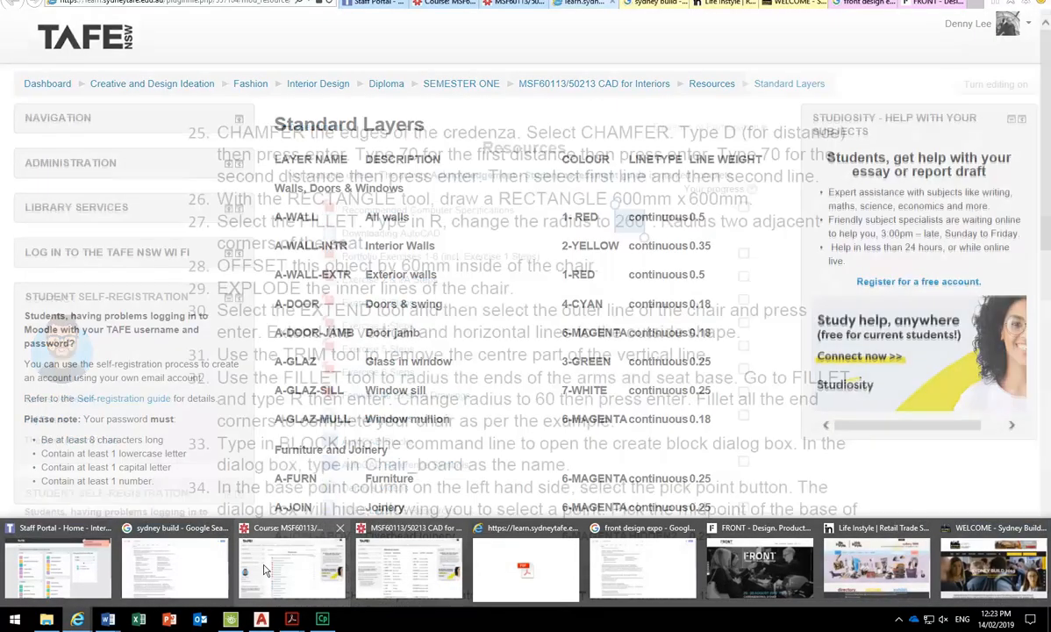
left_click(380, 556)
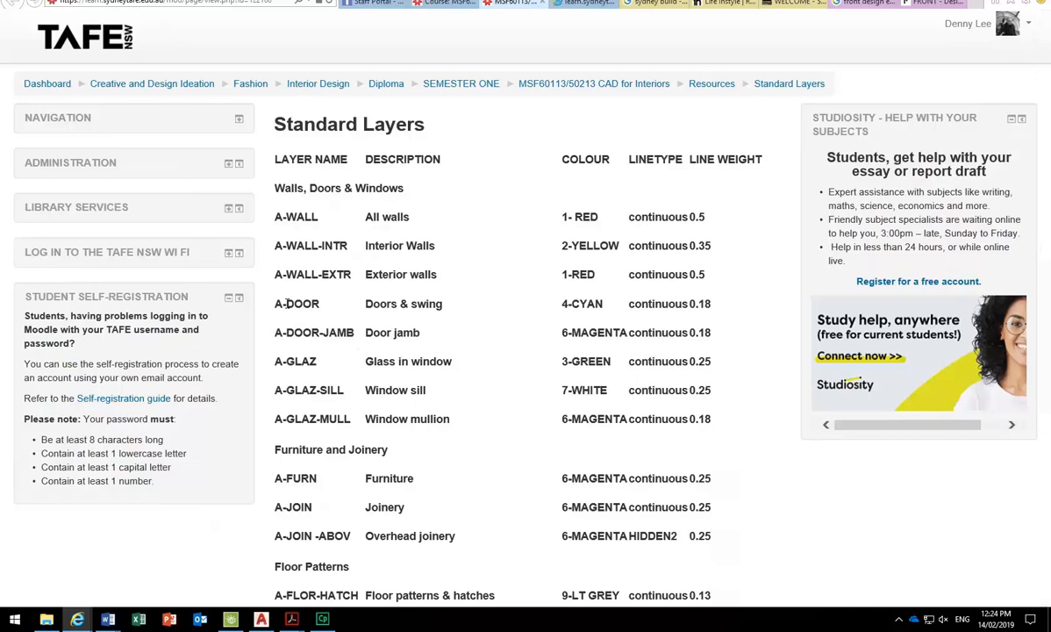
left_click_drag(276, 303, 715, 307)
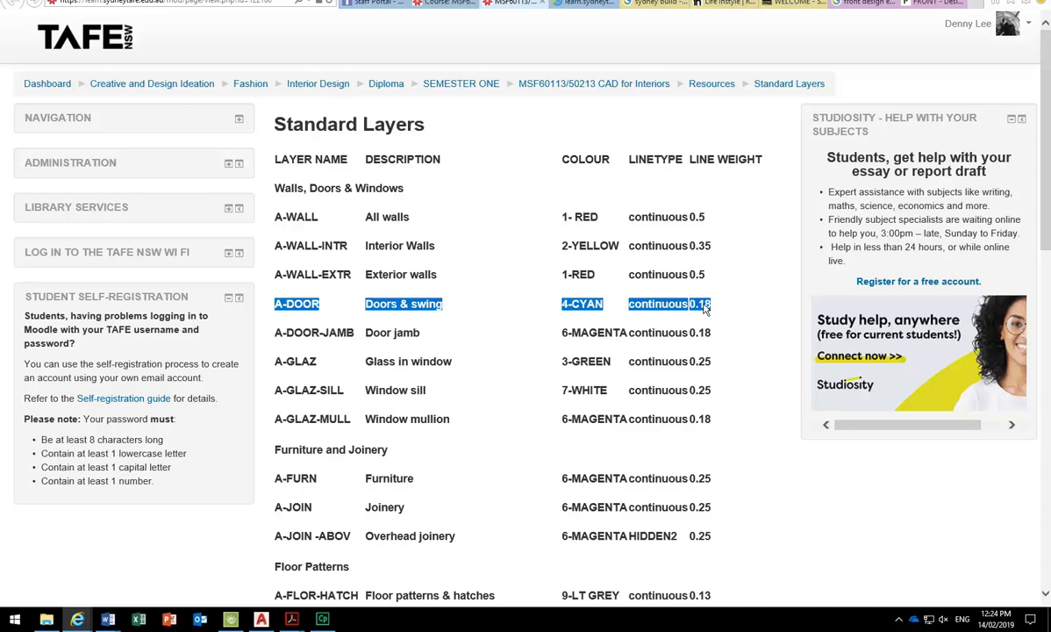
left_click(704, 305)
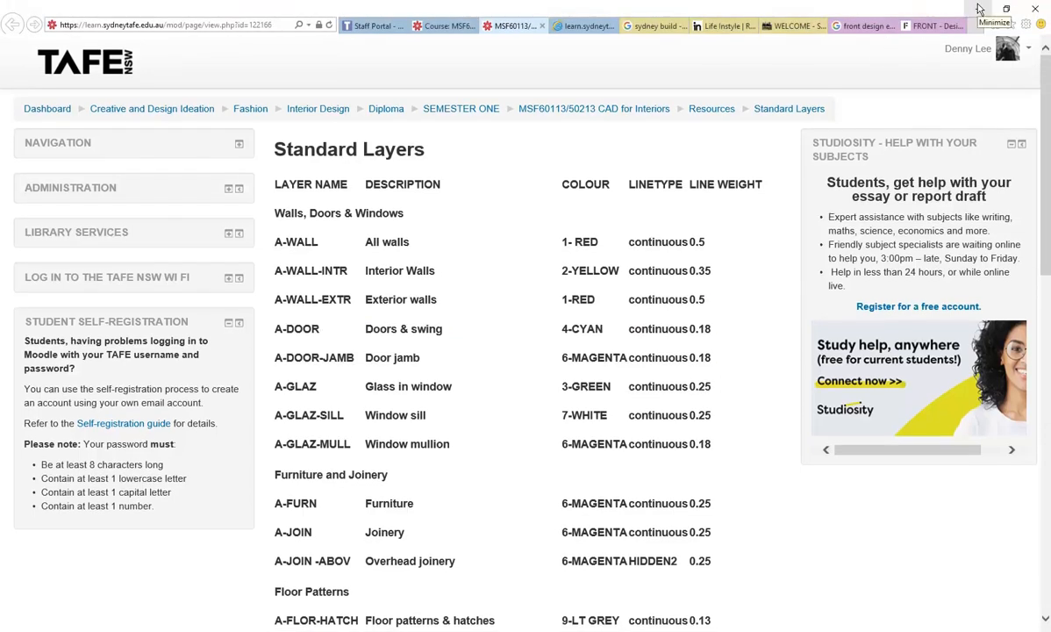
left_click(980, 8)
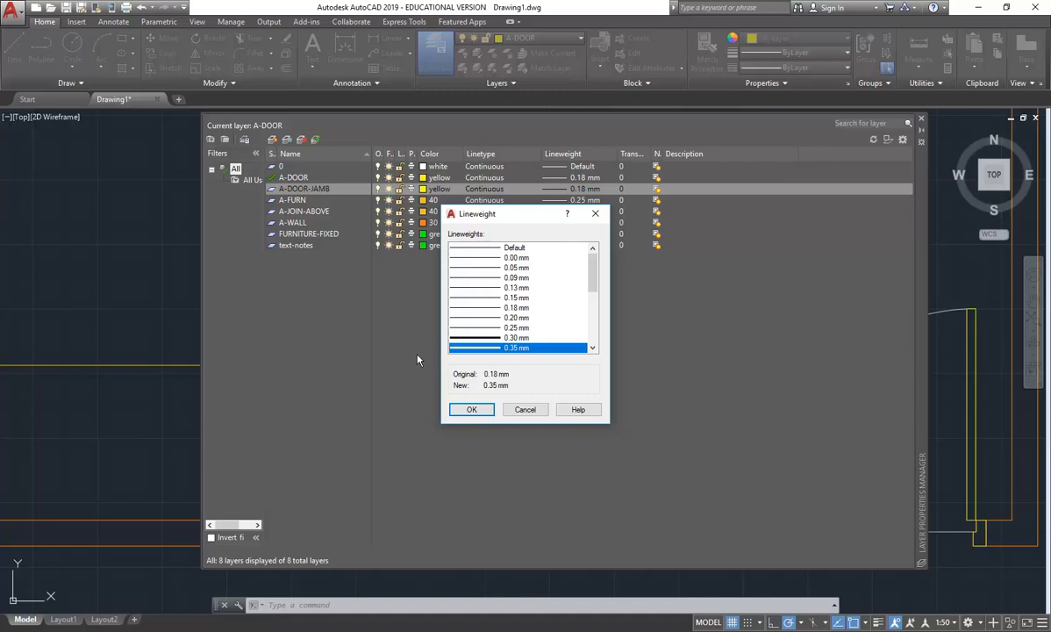
Apply the 0.35 mm lineweight to A-DOOR-JAMB with colour yellow, and set A-DOOR's lineweight to 0.35 mm
left_click(472, 410)
left_click(273, 190)
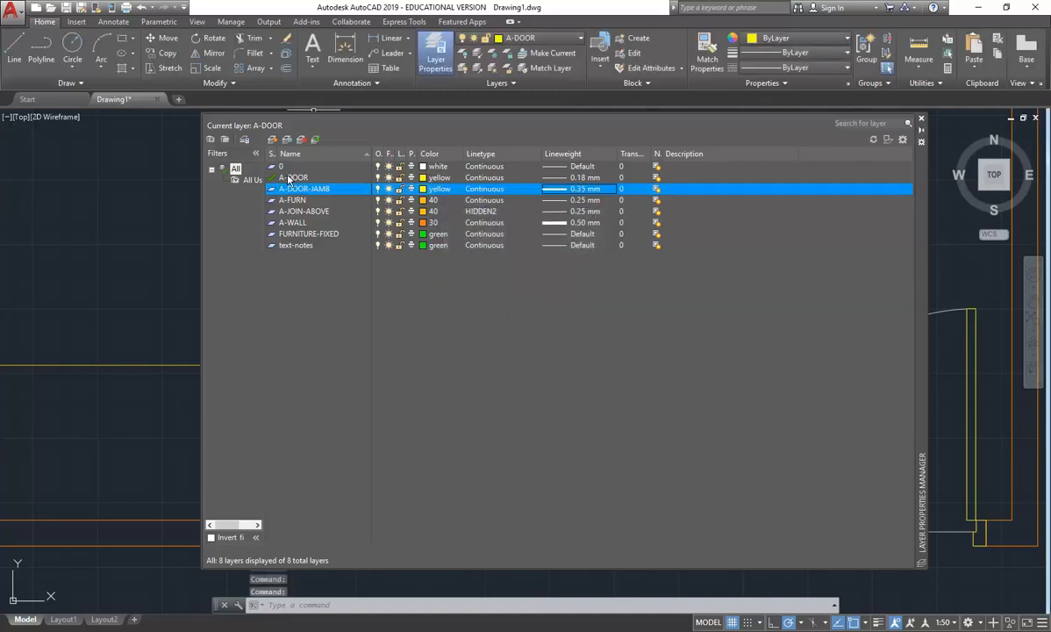
left_click(539, 178)
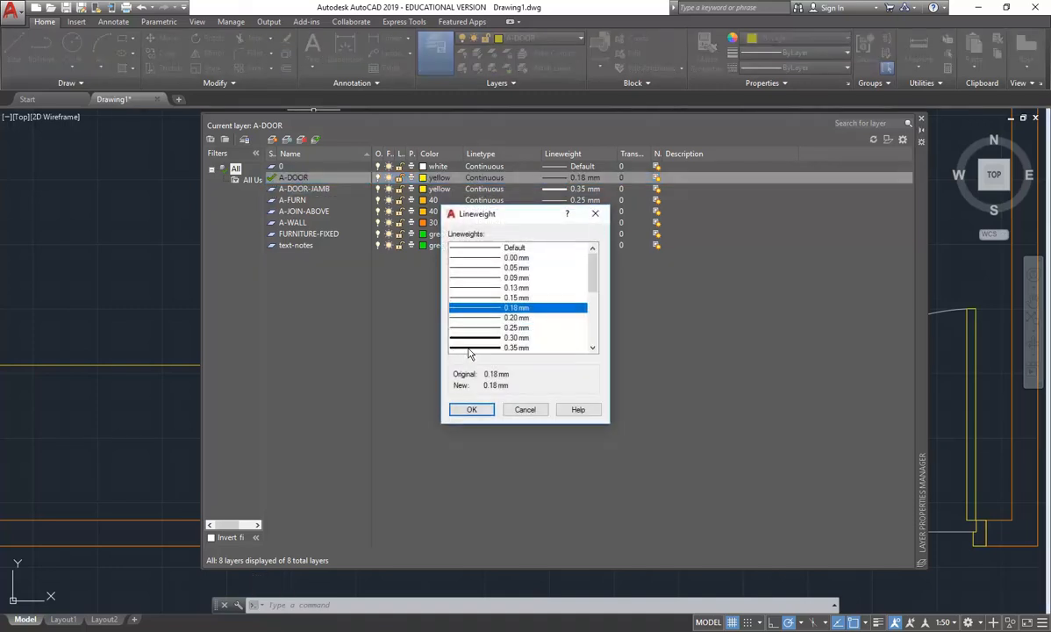
left_click(475, 347)
left_click(472, 409)
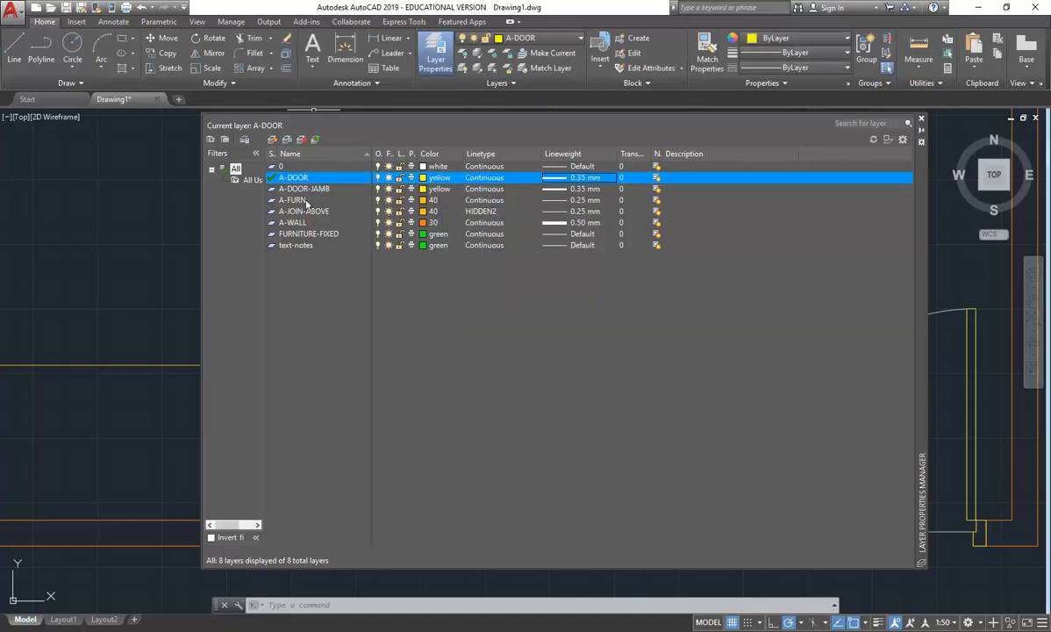
left_click(436, 189)
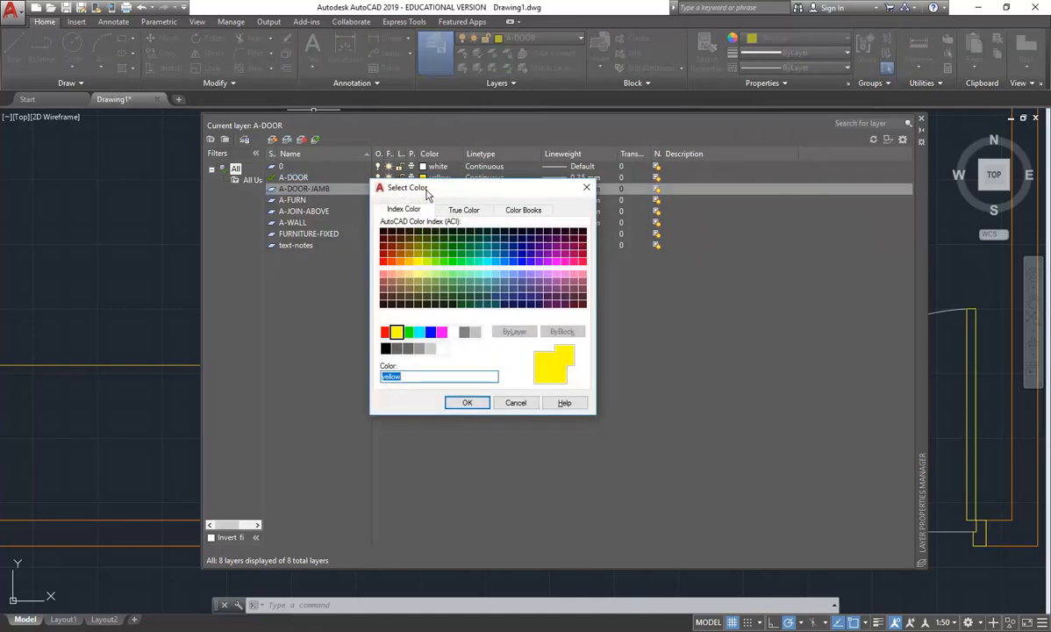
left_click(466, 402)
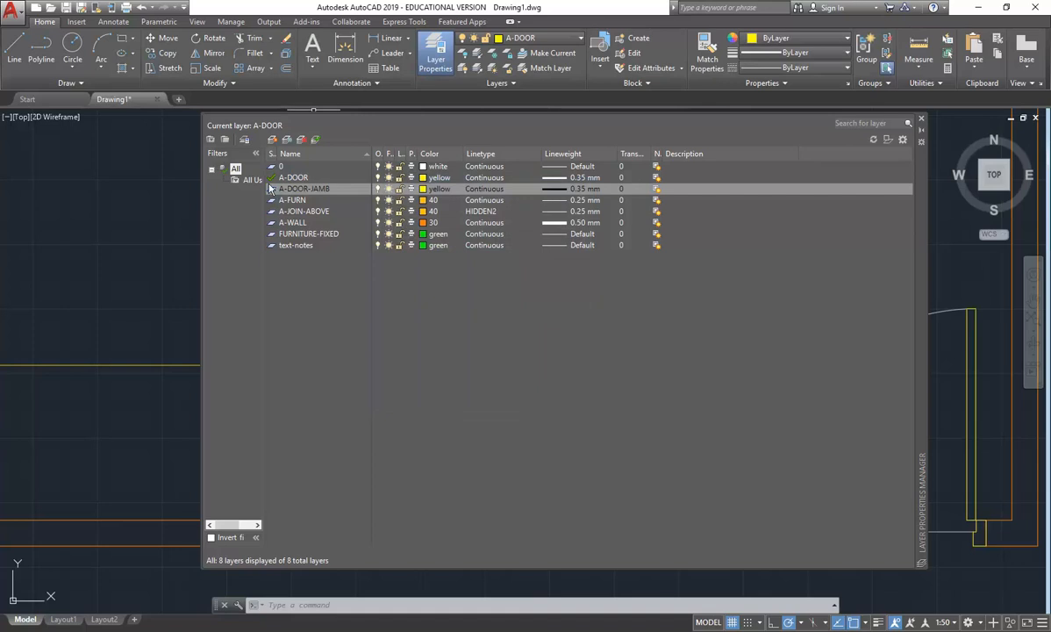
Create a new layer named A-DOOR-SWING and set its lineweight to 0.13 mm
left_click(272, 139)
type("A-DOOR-SW")
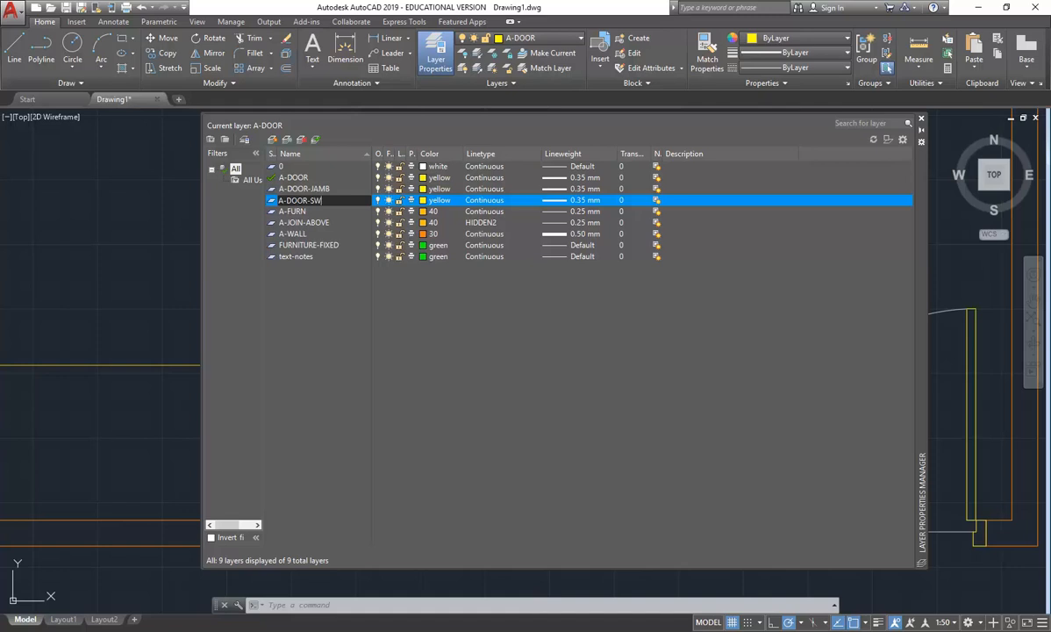
type("ING")
key("Return")
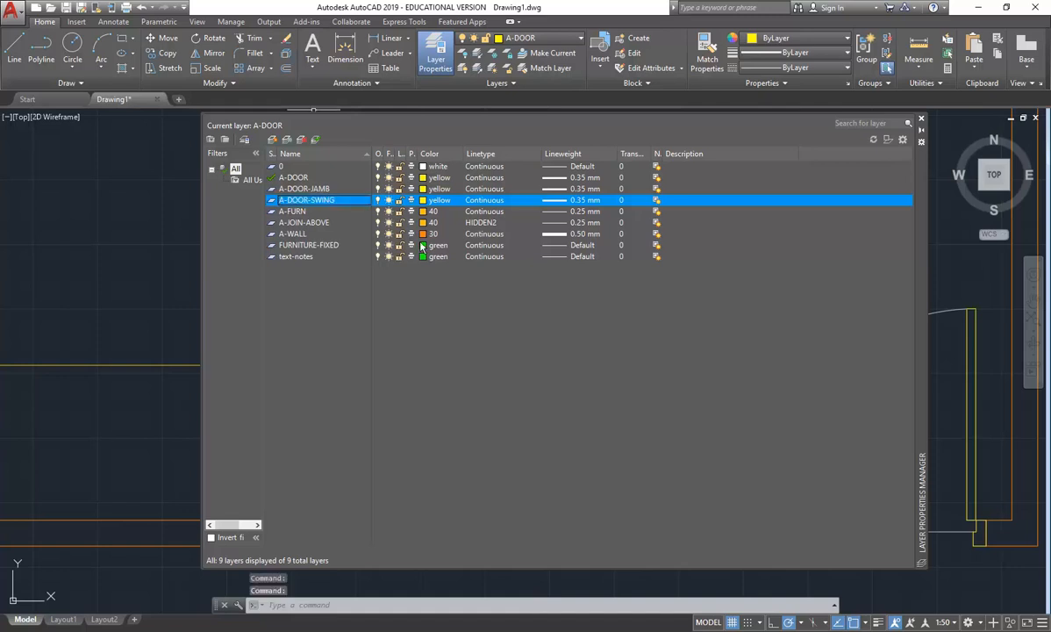
left_click(562, 205)
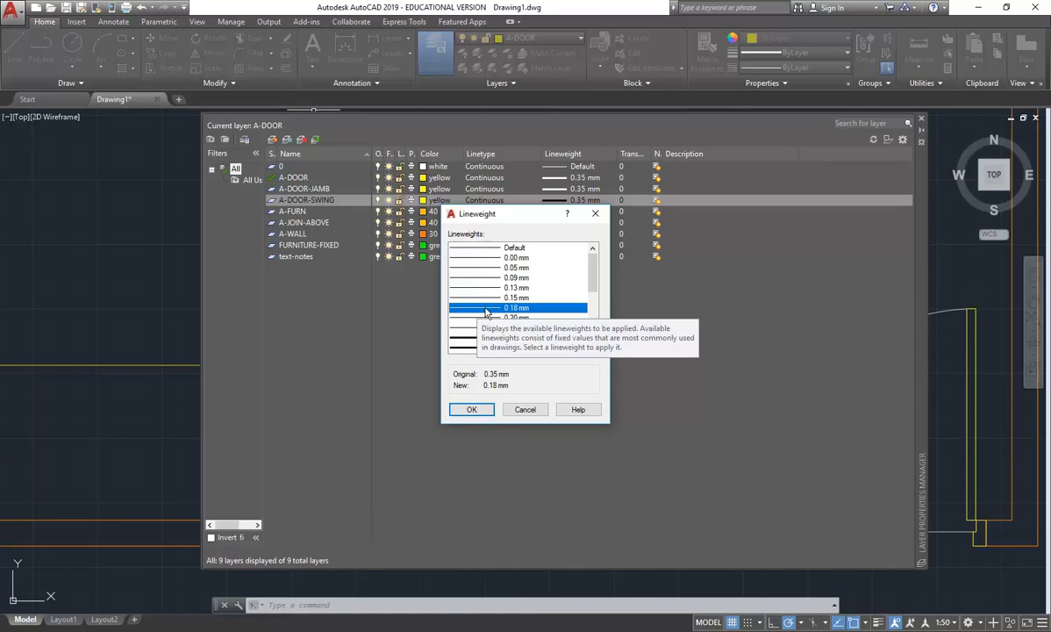
left_click(481, 289)
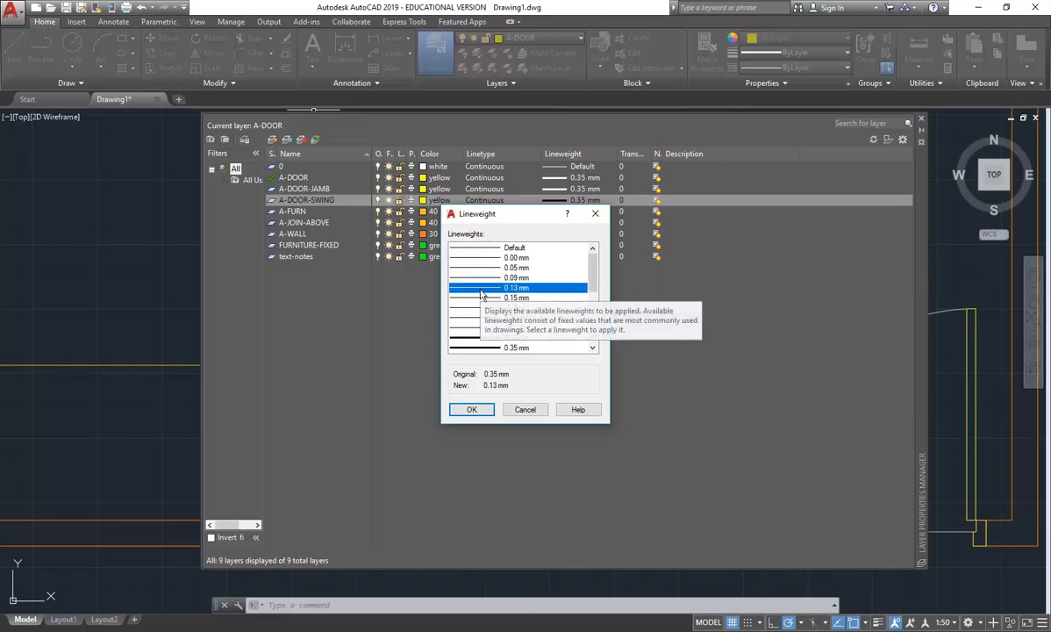
left_click(471, 409)
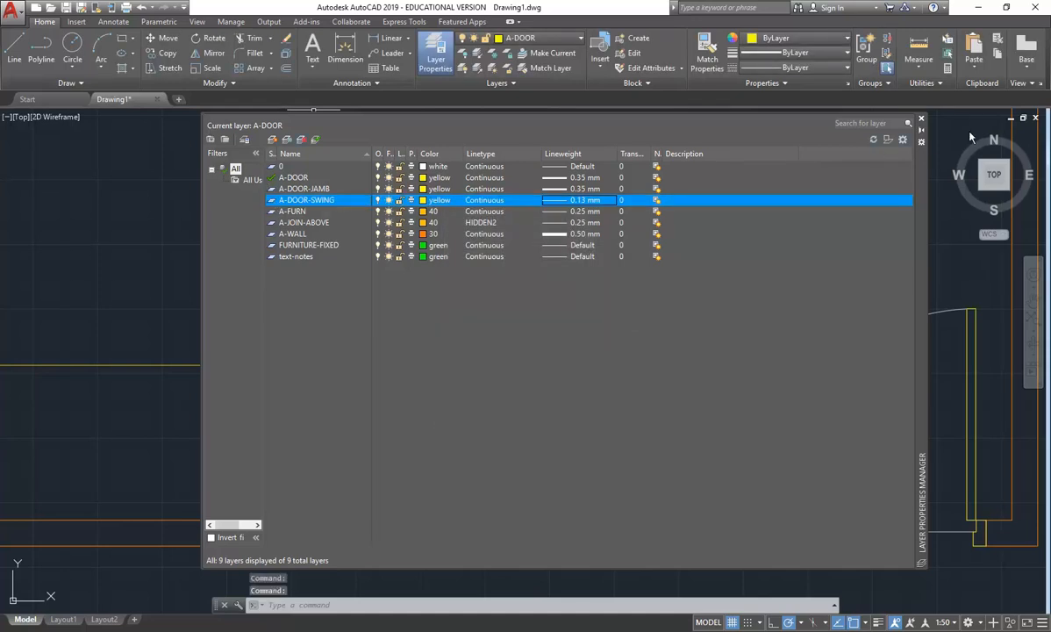
left_click(921, 118)
Start the cloak cupboard's left door jamb with a 40 line running right from the left partition's upper inner corner
type("L")
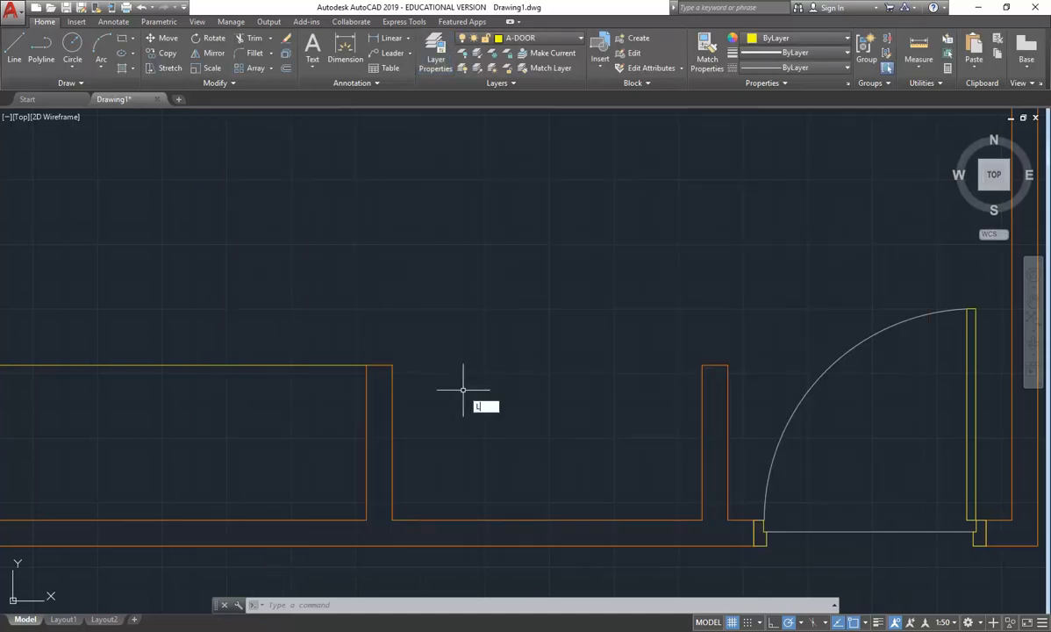
key("Return")
left_click(393, 365)
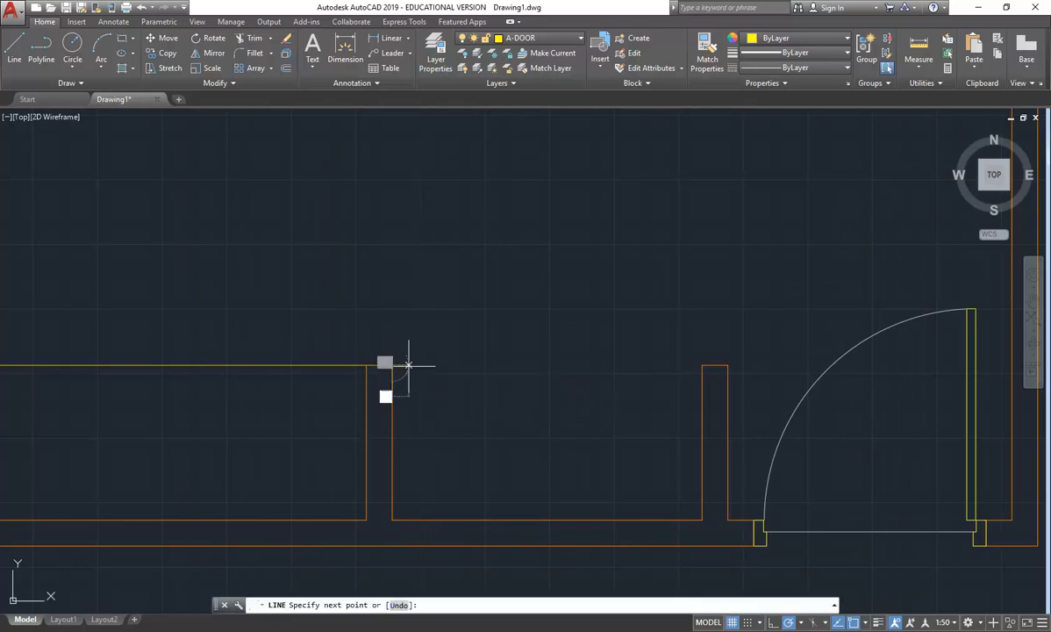
type("40")
key("Return")
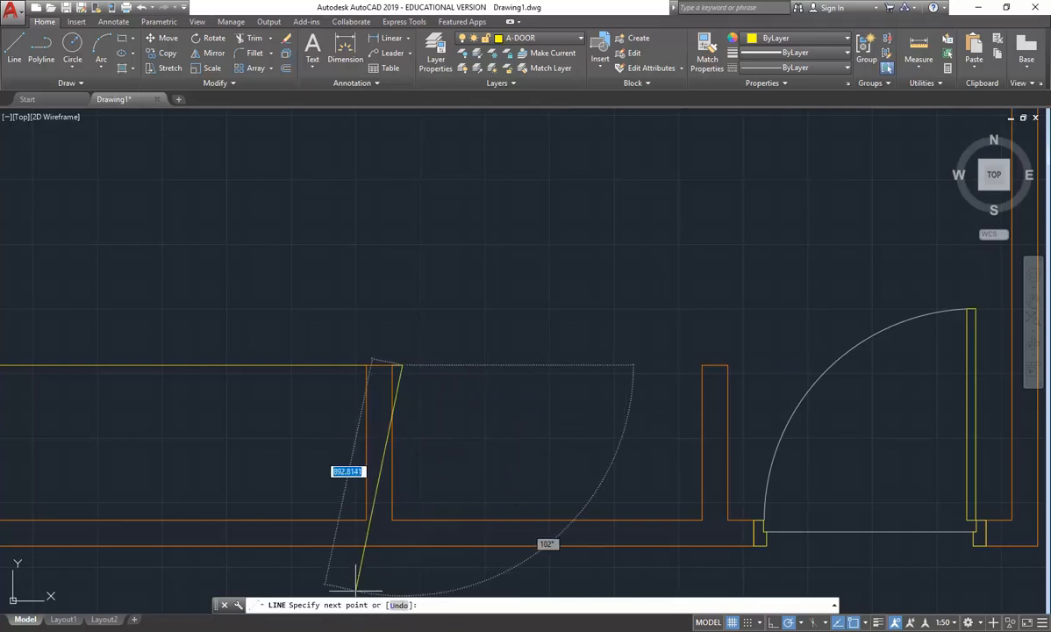
Switch to the Portfolio Exercise PDF and examine the cloak cupboard's door jambs close up
mouse_move(292, 607)
mouse_move(342, 593)
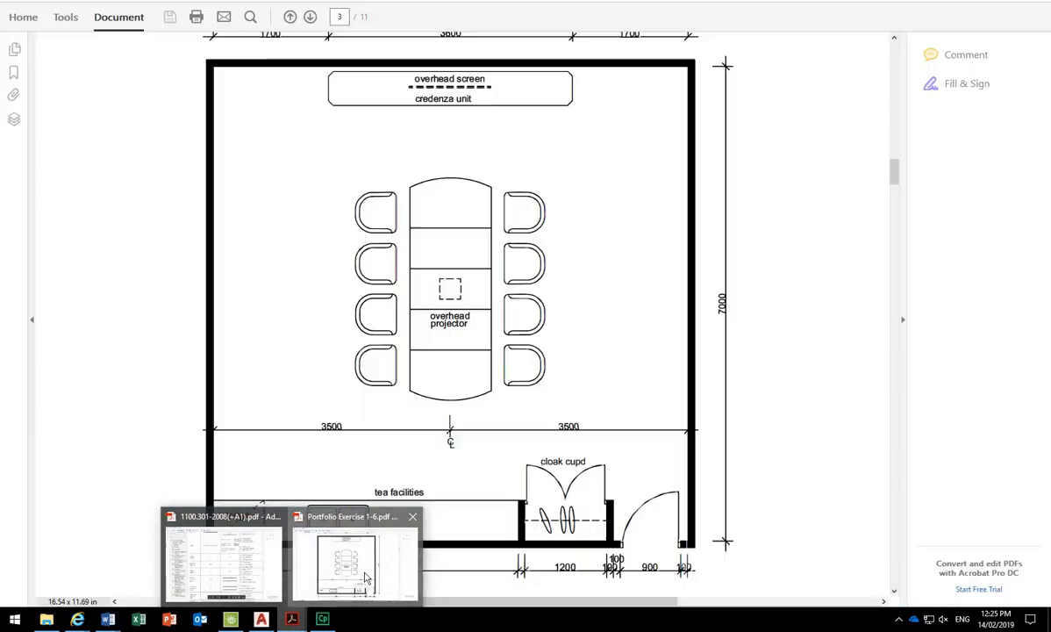
left_click(351, 553)
scroll(553, 527, "up", 6, "ctrl")
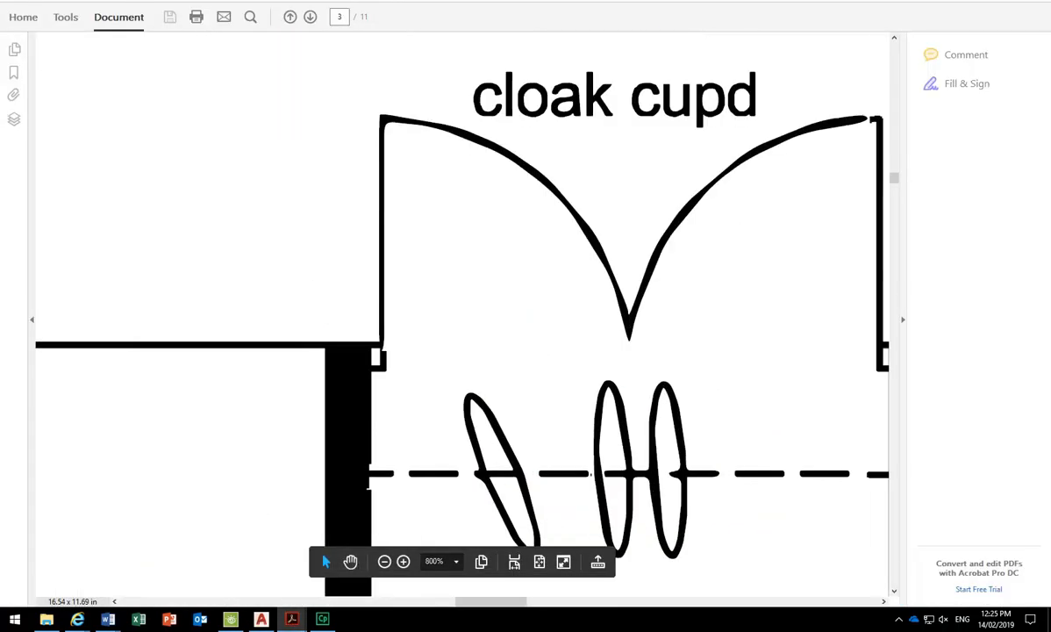
scroll(405, 346, "down", 1, "ctrl")
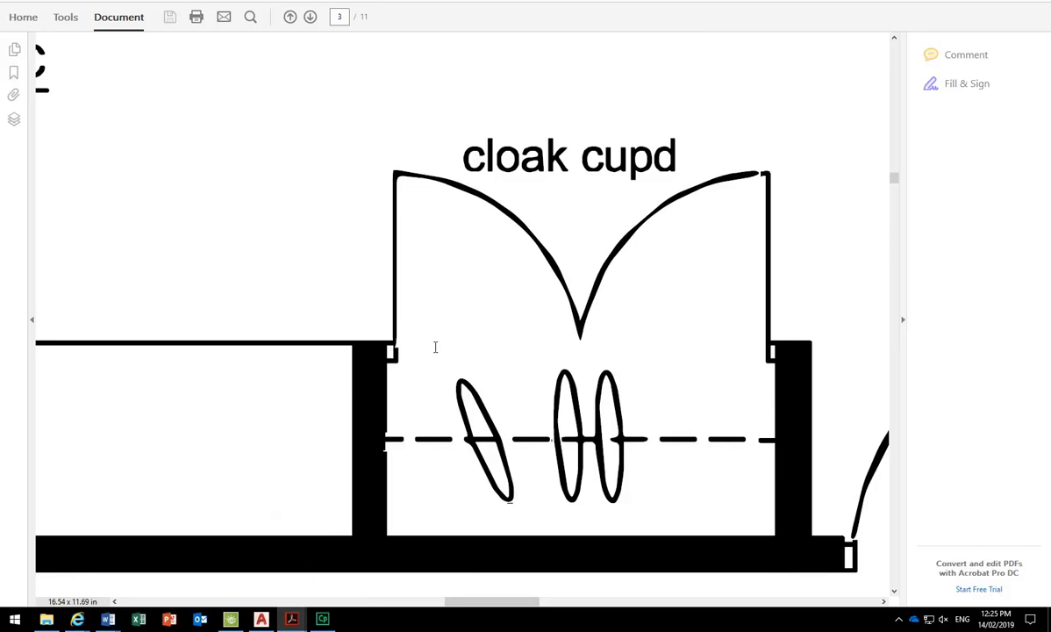
left_click(976, 8)
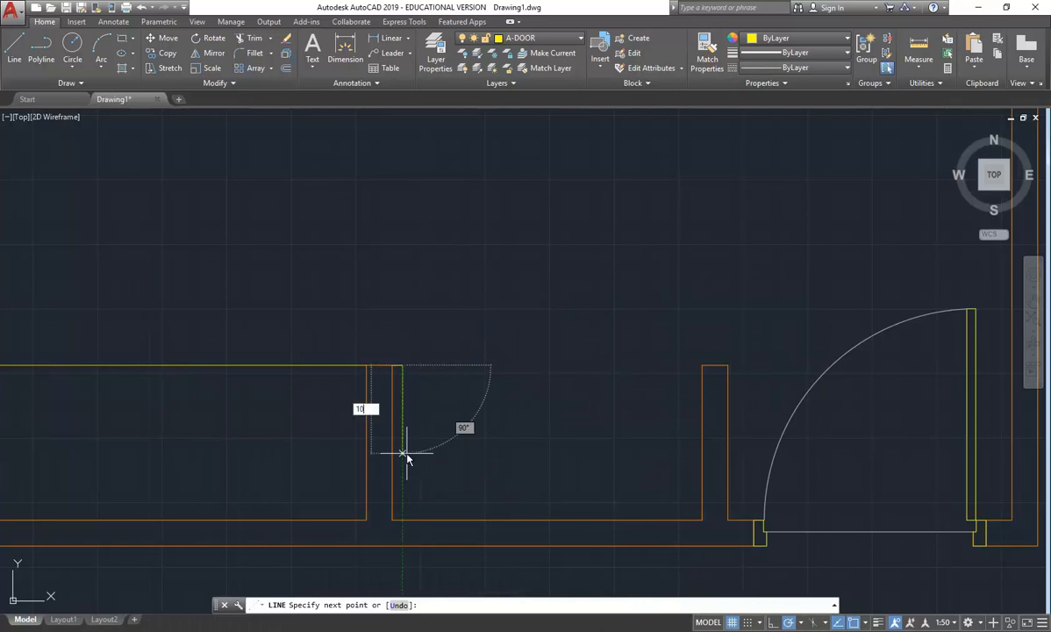
Complete the left jamb outline with a line about 100 downward and a 40 line back to the partition face
left_click(402, 389)
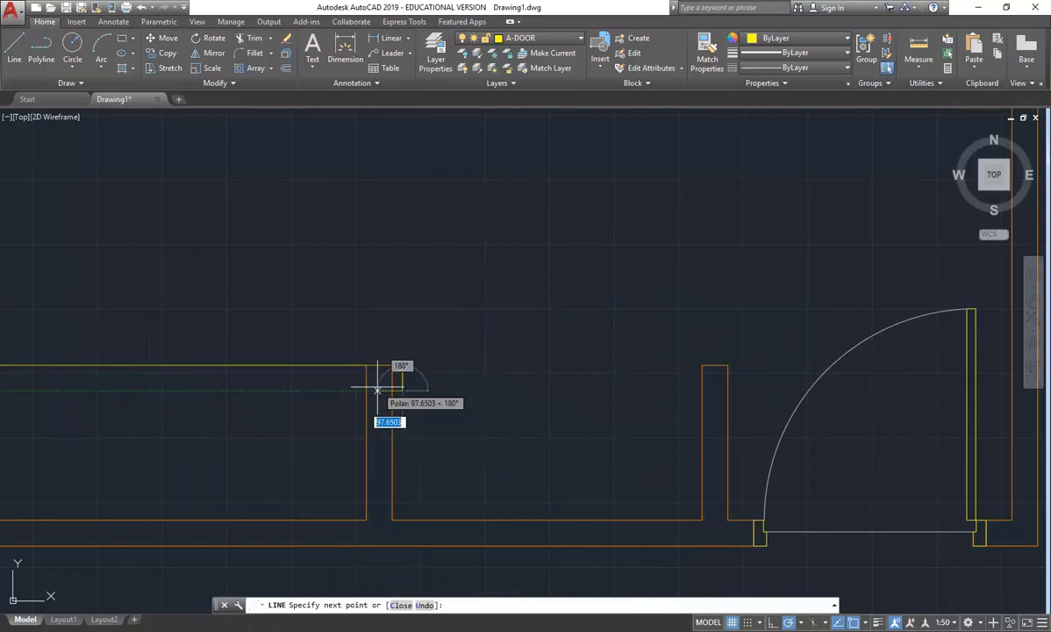
type("40")
key("BackSpace")
key("BackSpace")
type("40.7003")
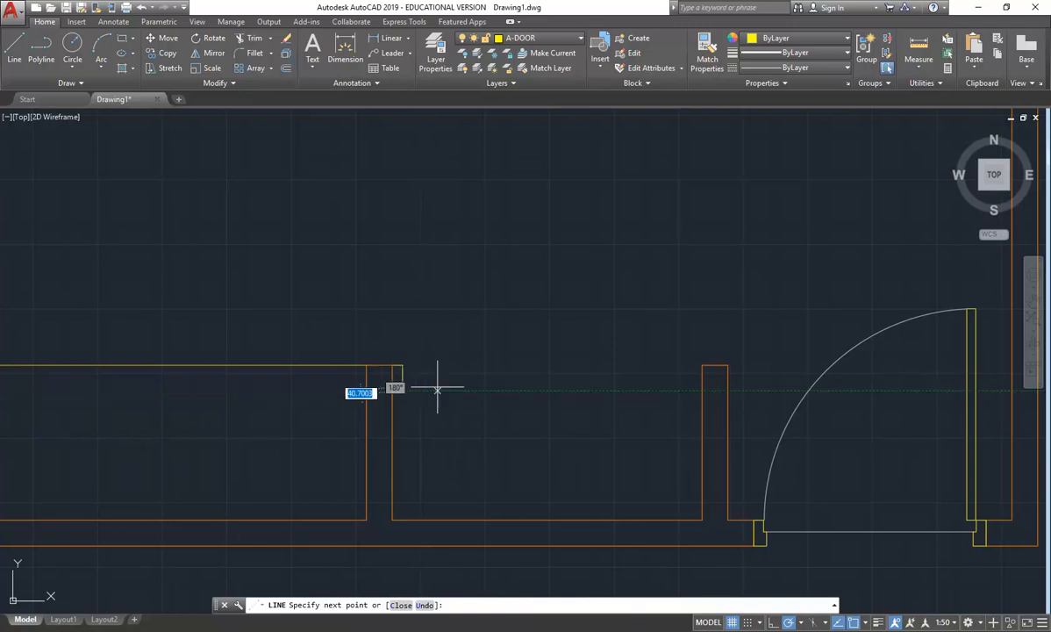
key("Return")
key("Return")
left_click(14, 49)
key("Escape")
Mirror the left jamb about a vertical axis through the midpoint of the cupboard's back wall, keeping the original
left_click(383, 347)
left_click(456, 434)
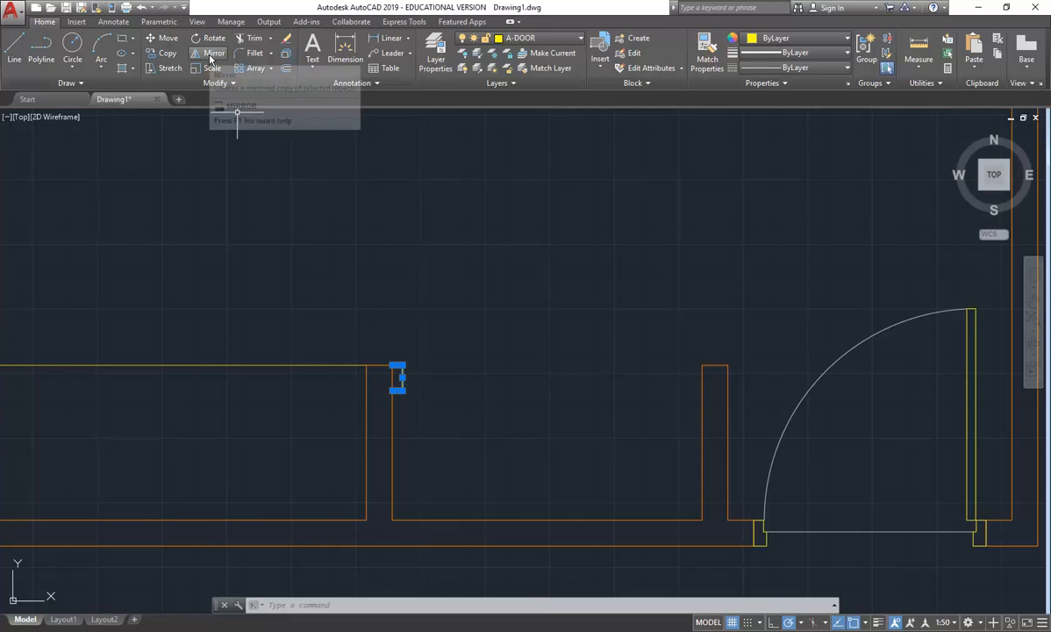
left_click(211, 55)
left_click(548, 519)
left_click(546, 387)
right_click(546, 391)
left_click(553, 399)
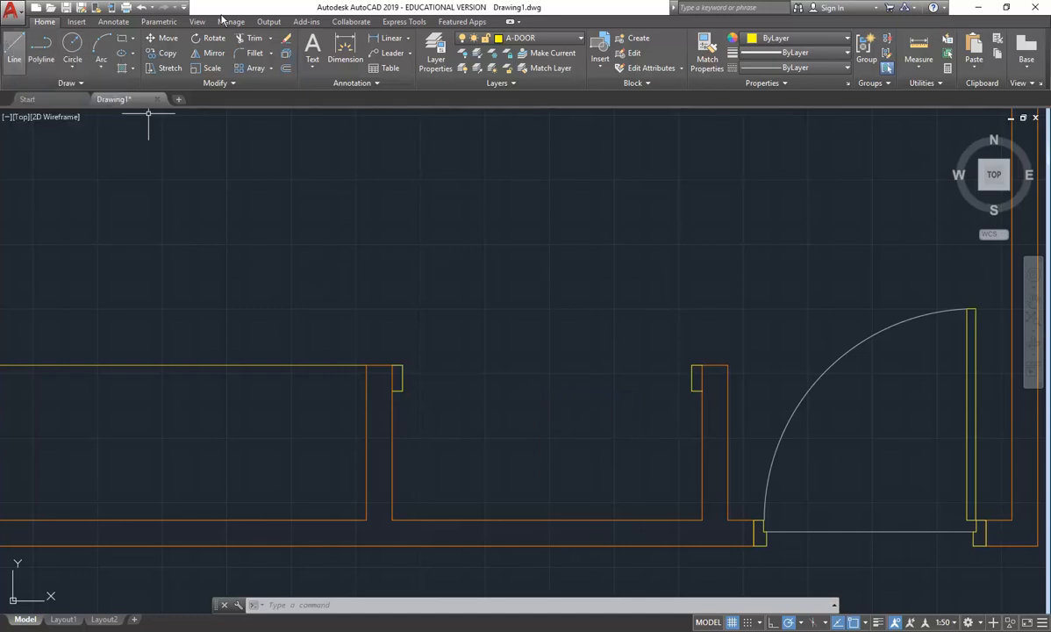
Assign both cloak cupboard door jambs to the A-DOOR-SWING layer
left_click(383, 351)
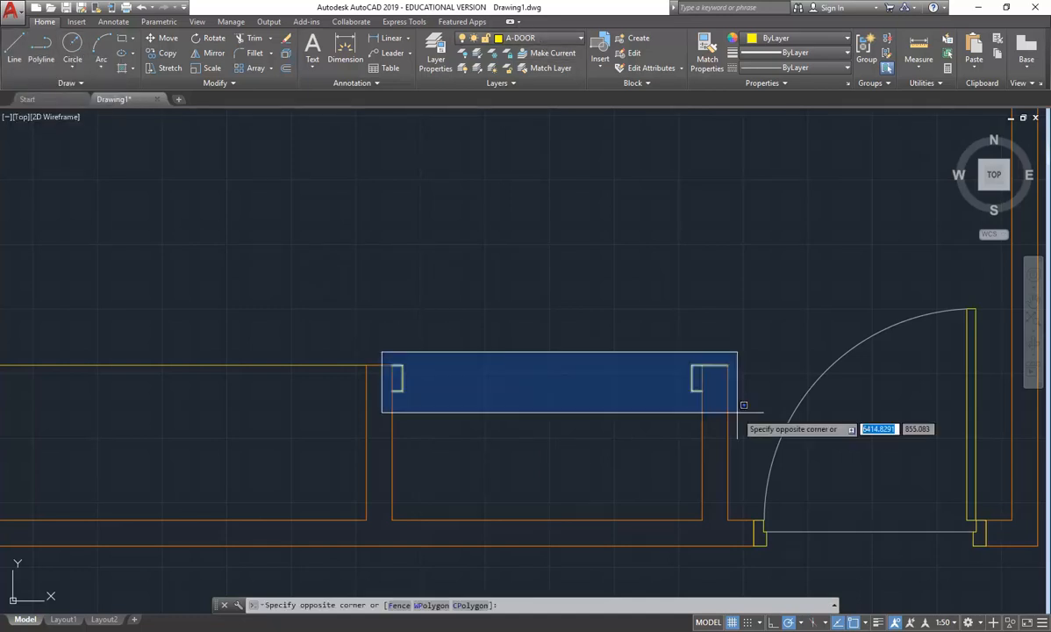
left_click(706, 399)
left_click(537, 37)
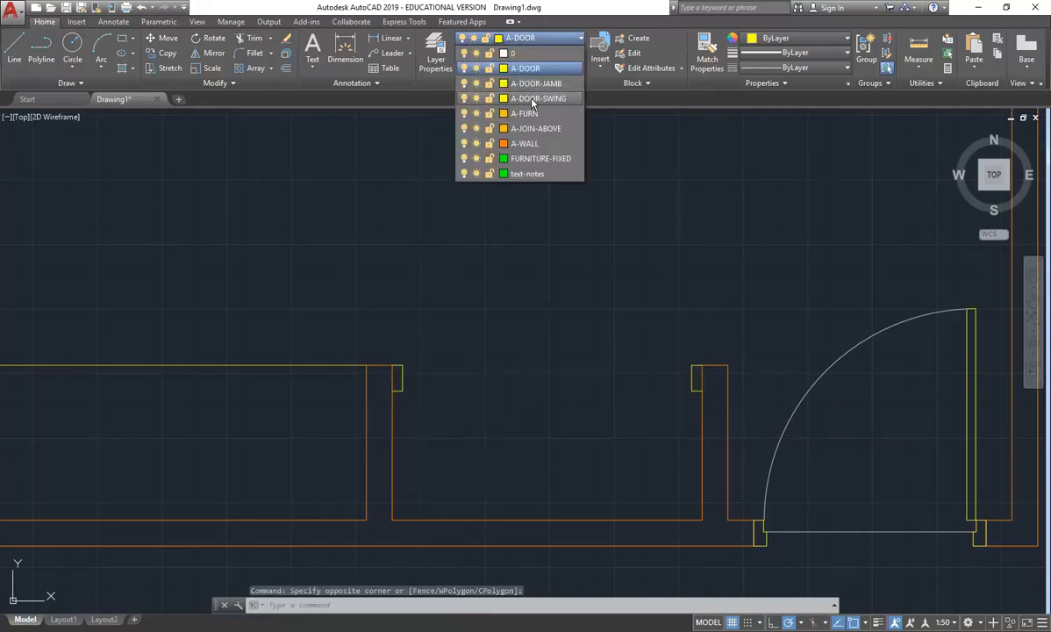
left_click(532, 98)
key("Escape")
key("Escape")
key("Escape")
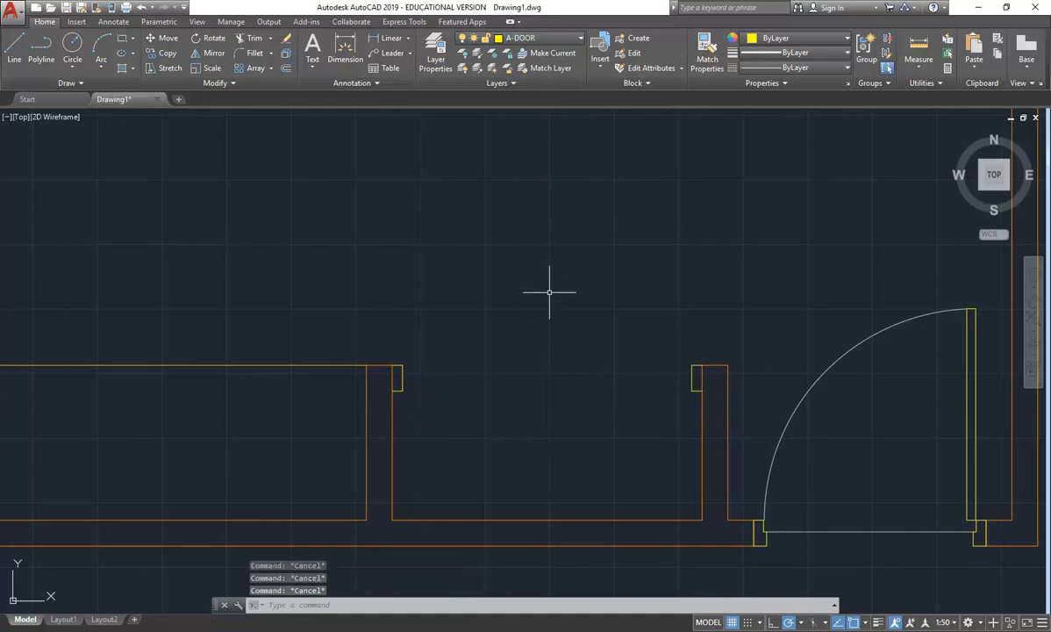
left_click(511, 35)
left_click(547, 42)
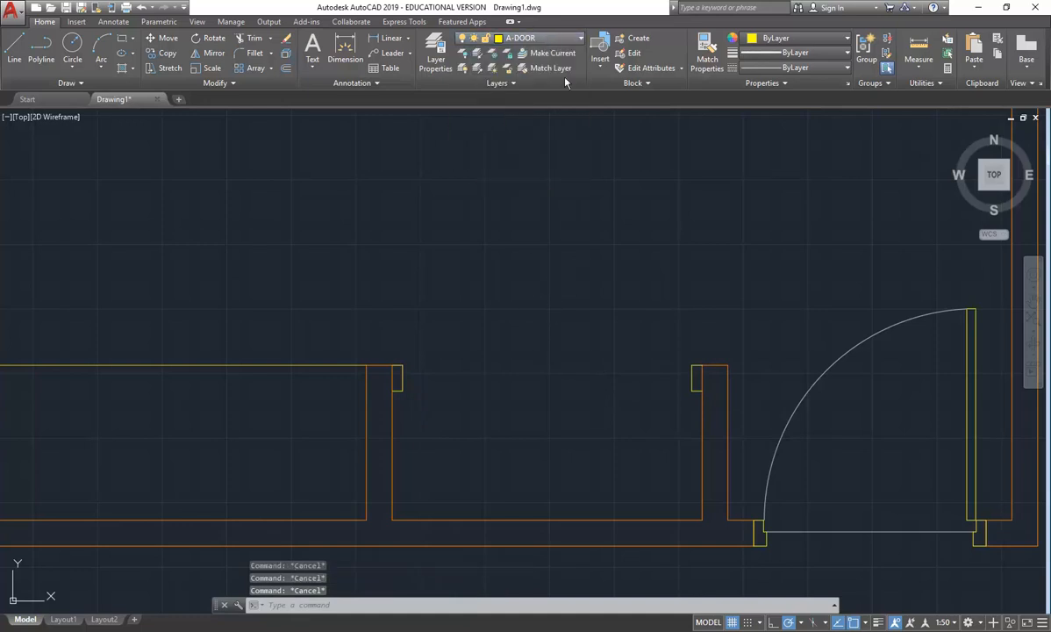
Turn on lineweight display for the drawing
left_click(877, 623)
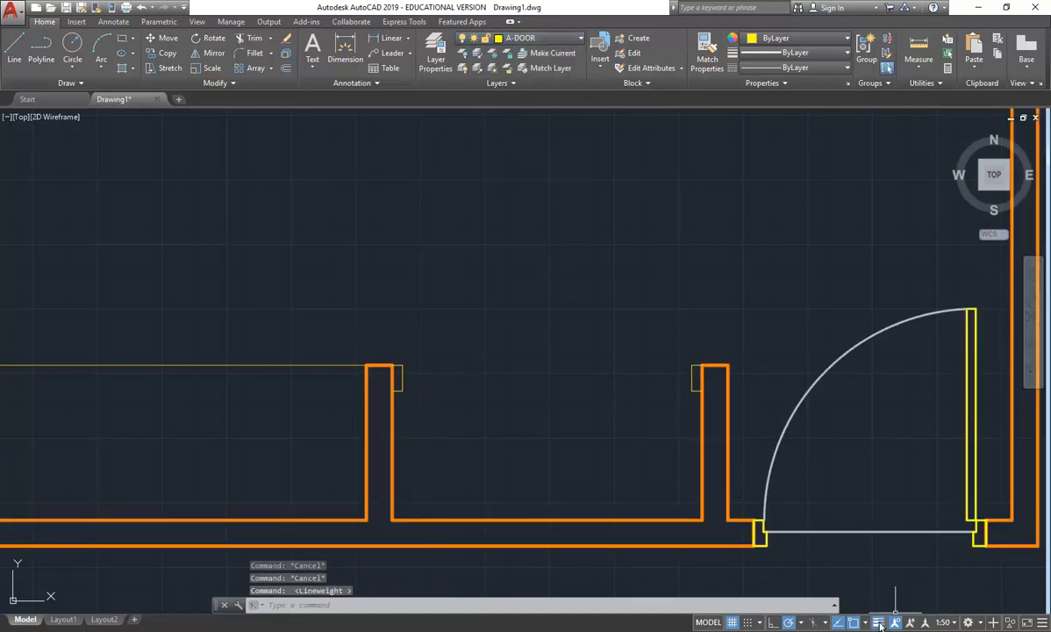
left_click(878, 623)
left_click(878, 622)
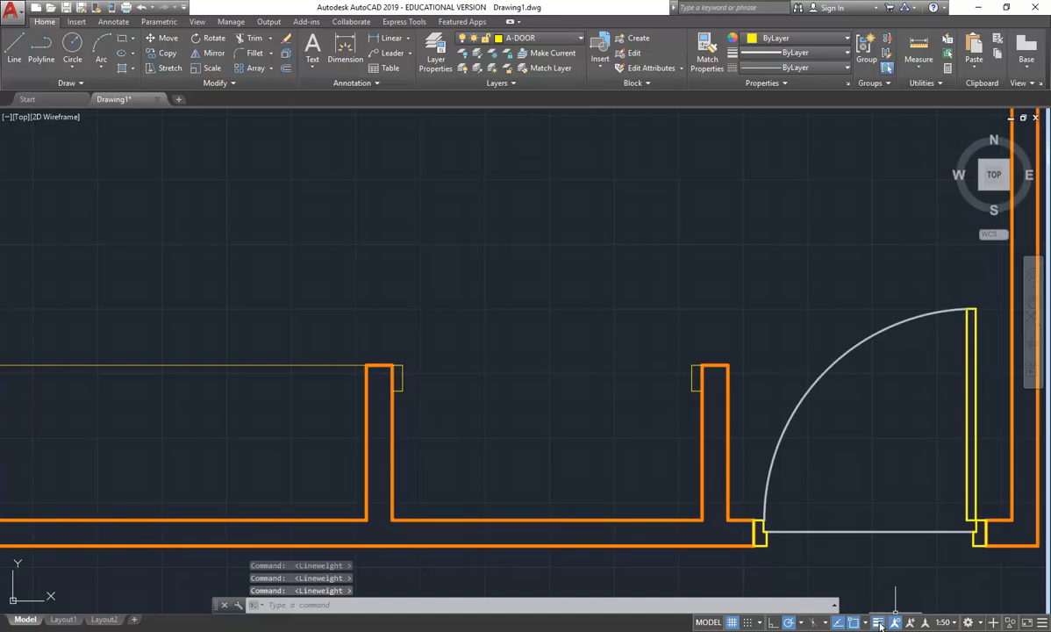
left_click(878, 623)
left_click(1041, 622)
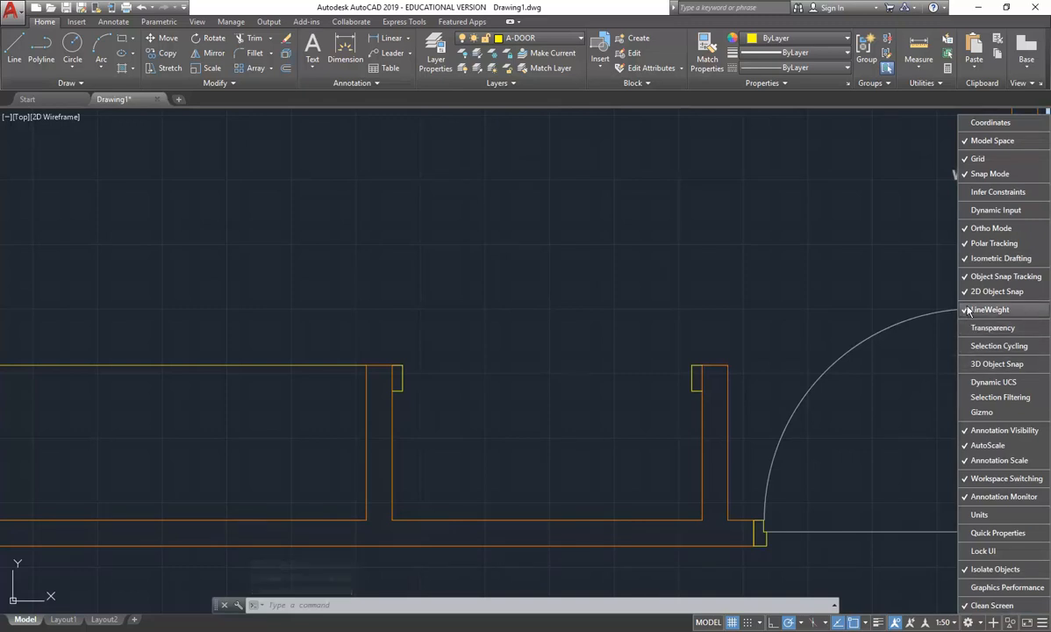
key("Escape")
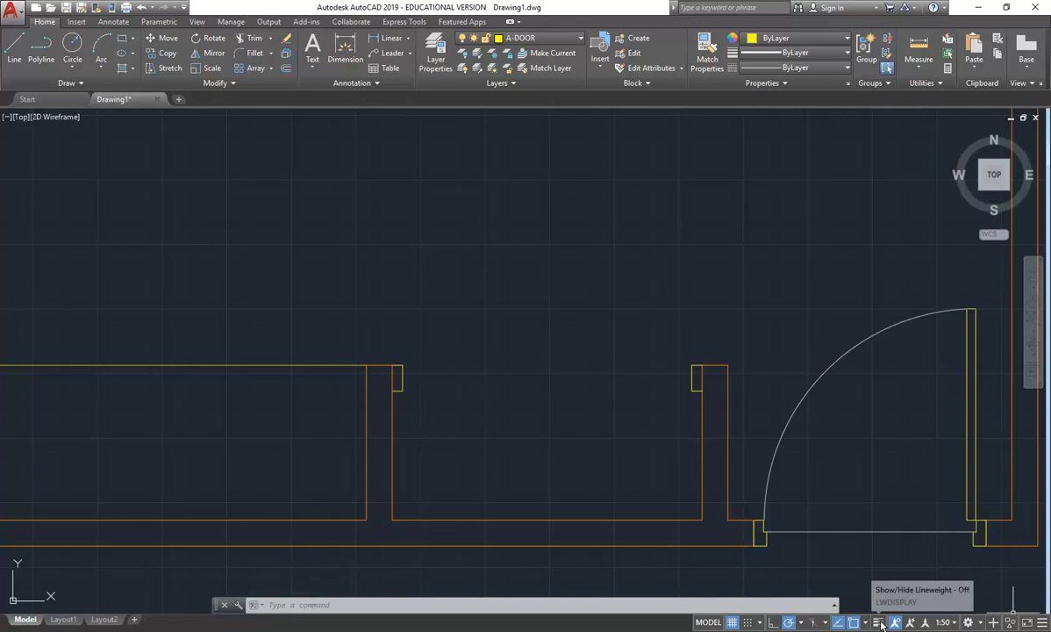
left_click(878, 622)
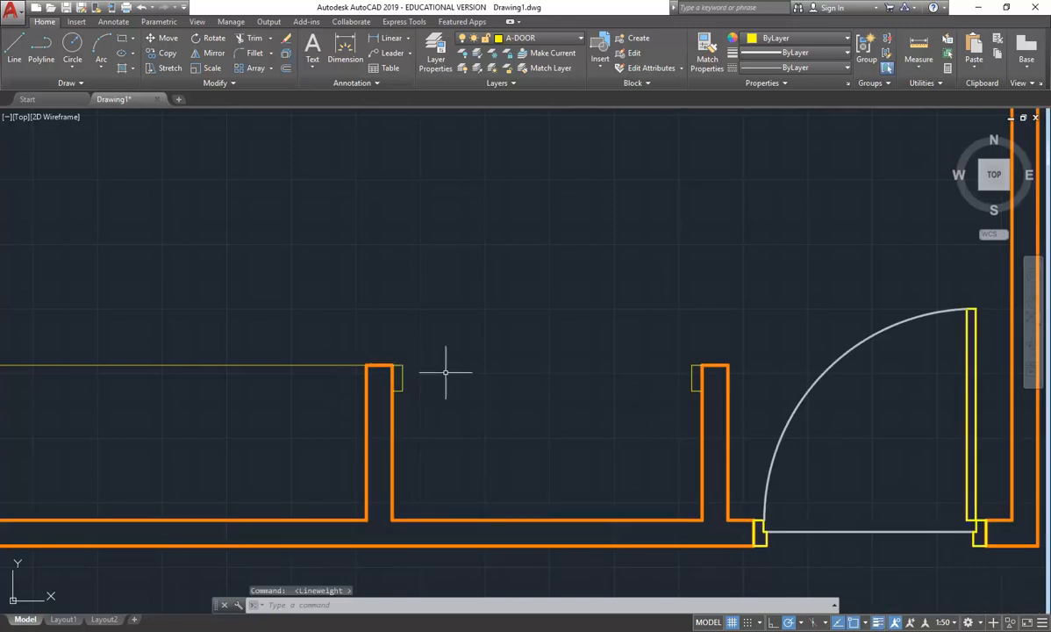
Set the A-DOOR-SWING layer's colour to index 30
left_click(435, 54)
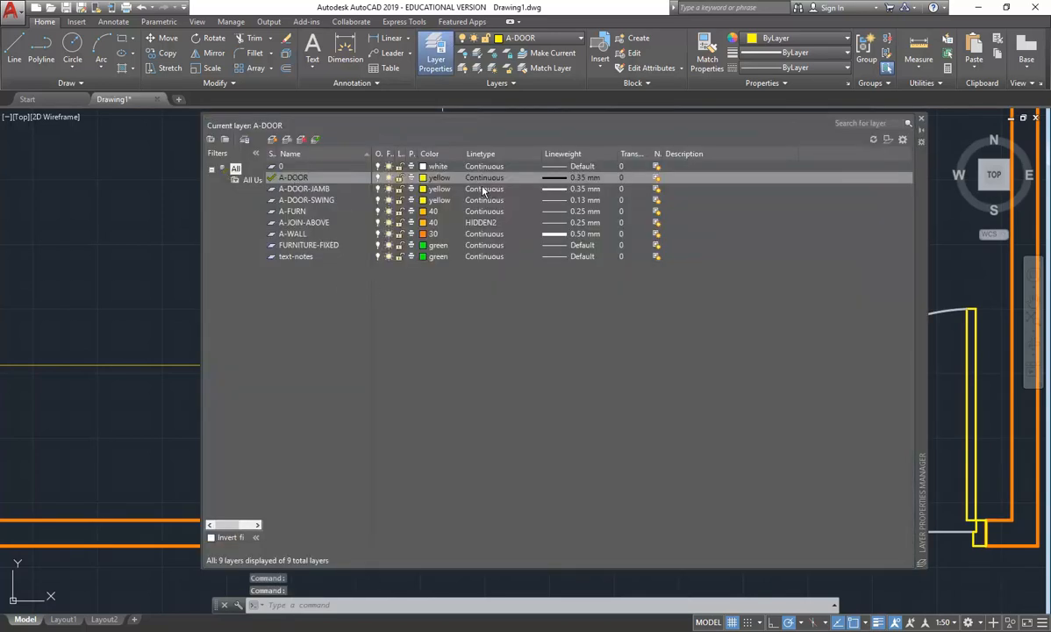
left_click(313, 189)
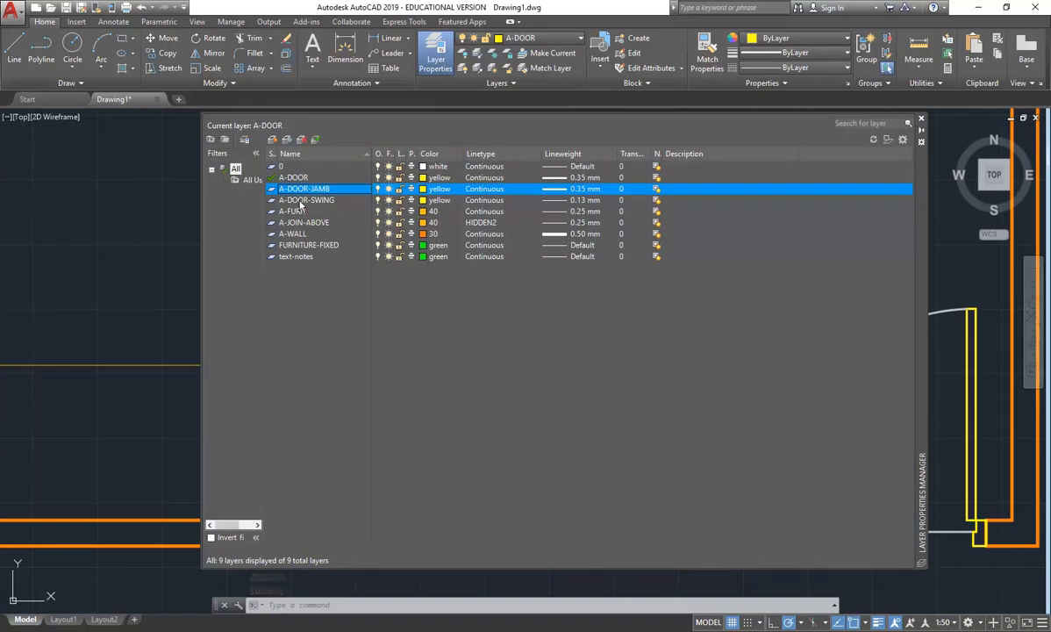
left_click(303, 201)
left_click(427, 200)
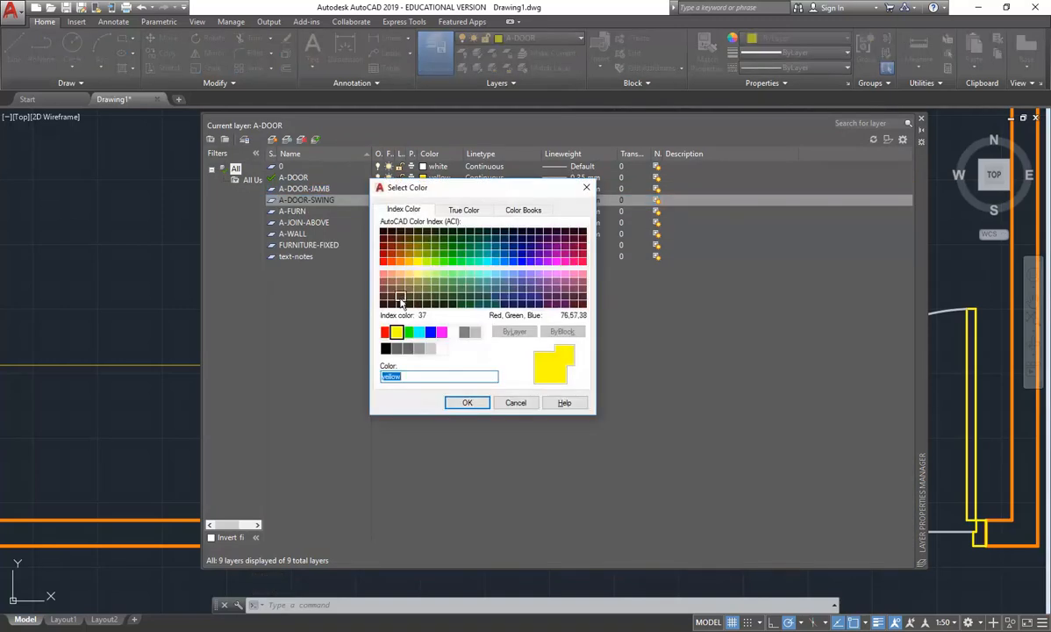
left_click(399, 261)
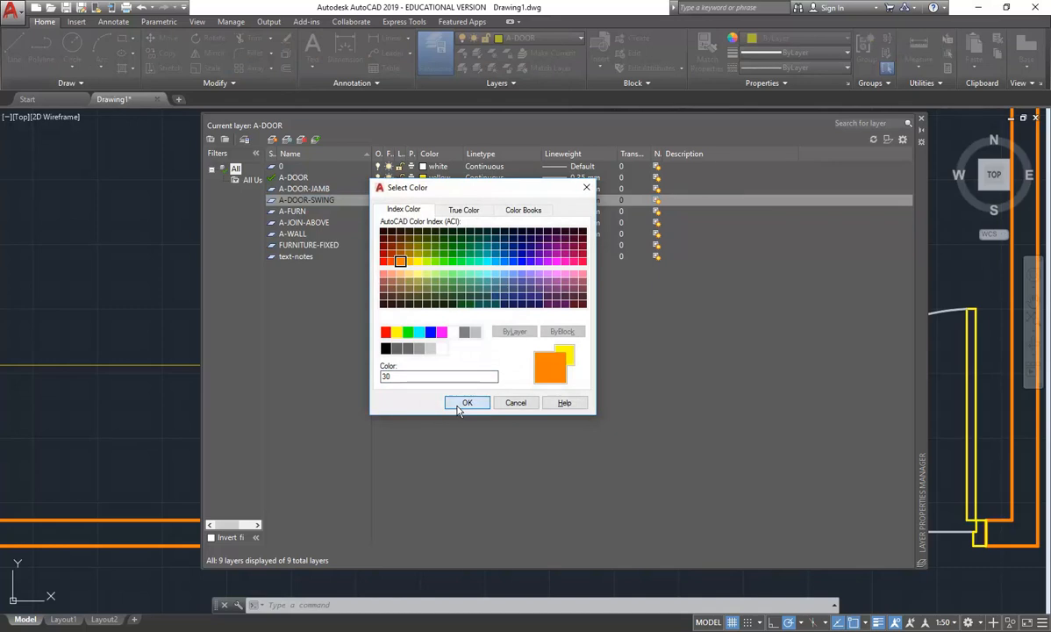
left_click(466, 402)
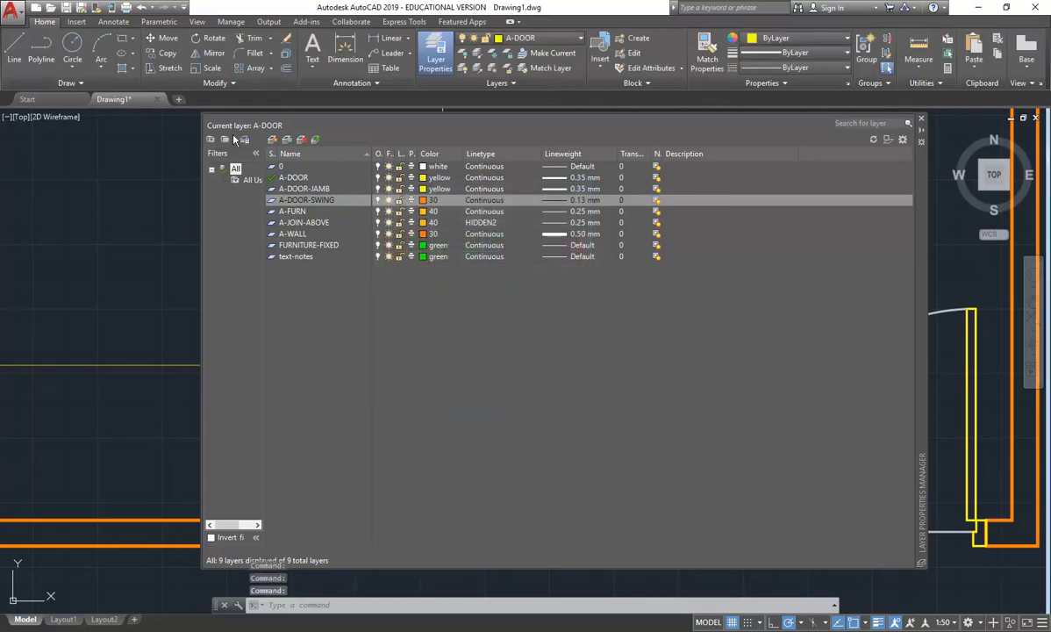
left_click(920, 118)
Move both cloak cupboard door jambs onto the A-DOOR-JAMB layer
left_click(386, 335)
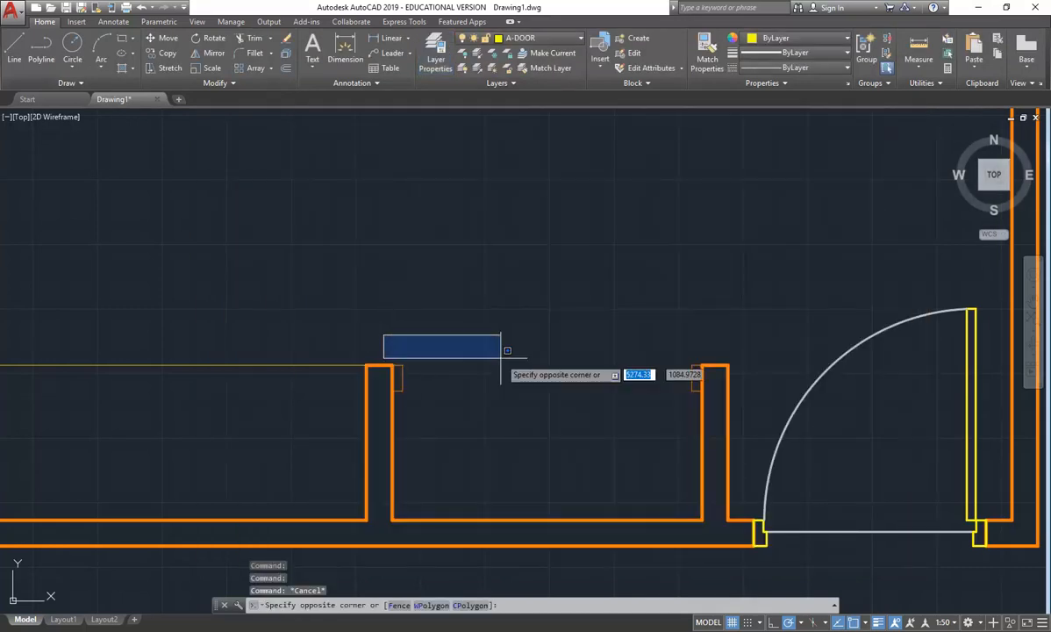
left_click(700, 404)
left_click(542, 40)
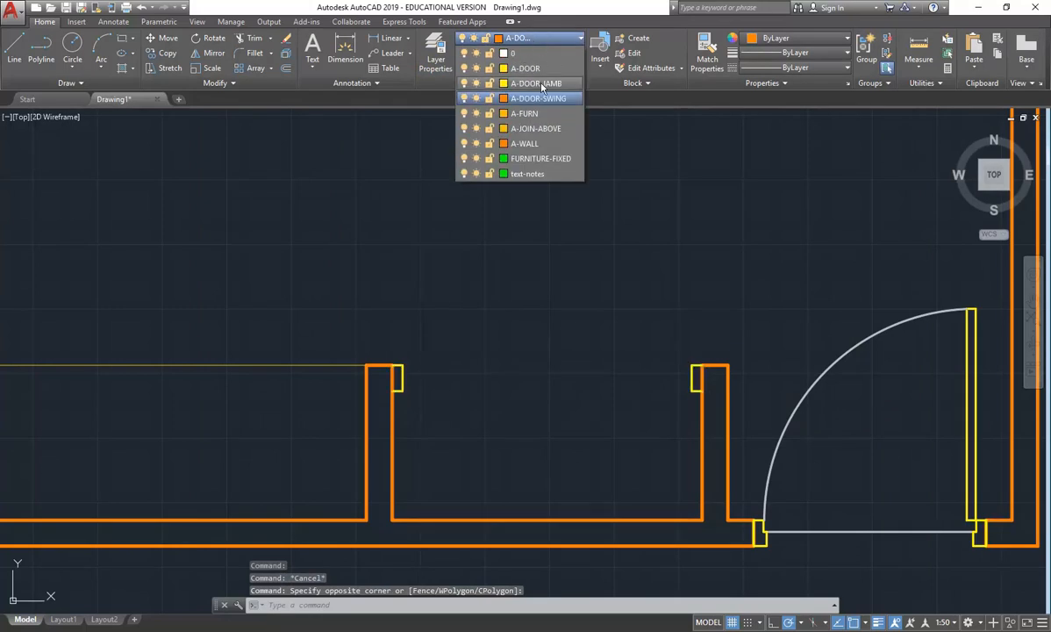
left_click(506, 77)
key("Escape")
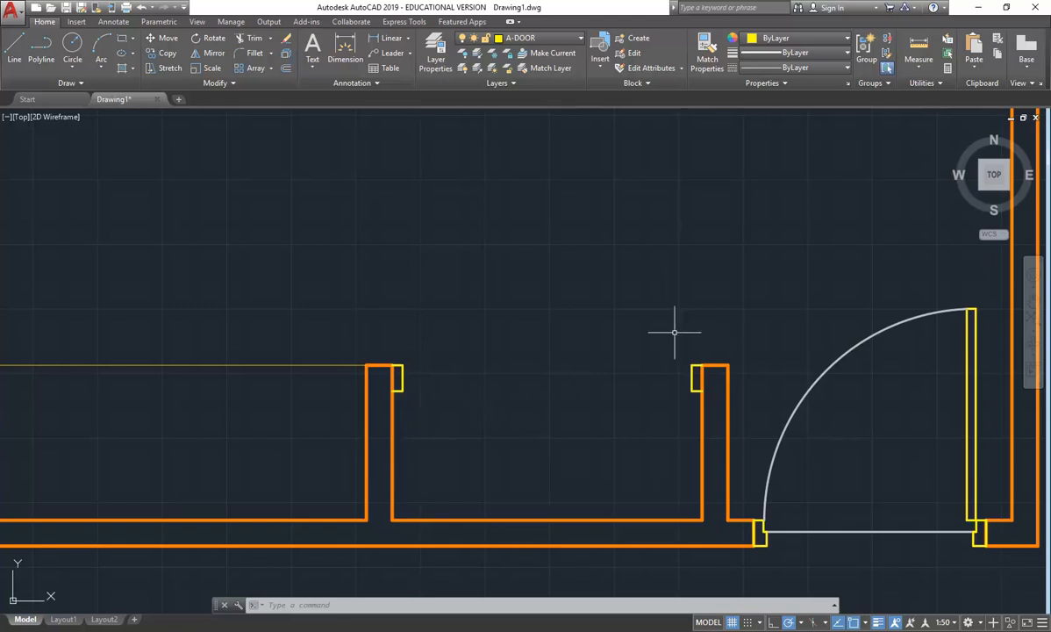
On the A-DOOR layer, draw the right door leaf as a 560 line straight up from the right jamb's upper inner corner
mouse_move(700, 399)
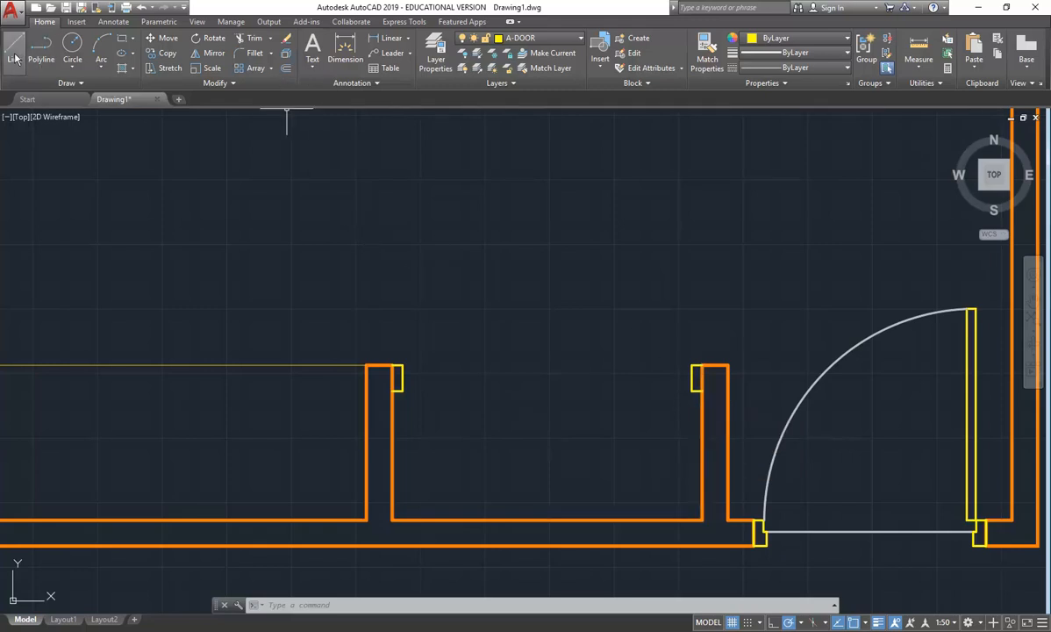
left_click(517, 39)
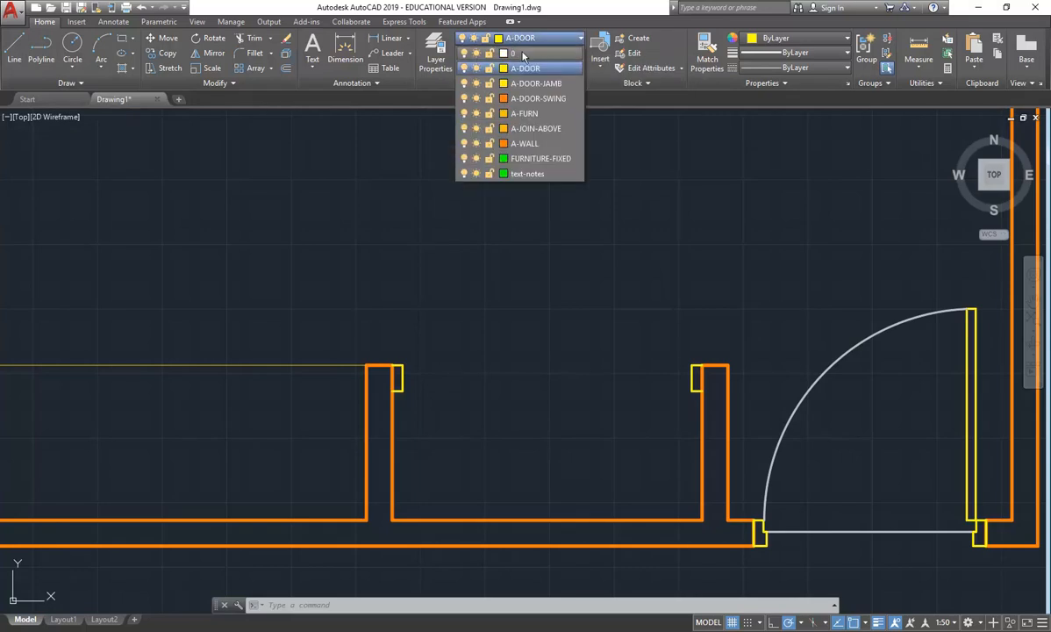
left_click(526, 69)
left_click(14, 49)
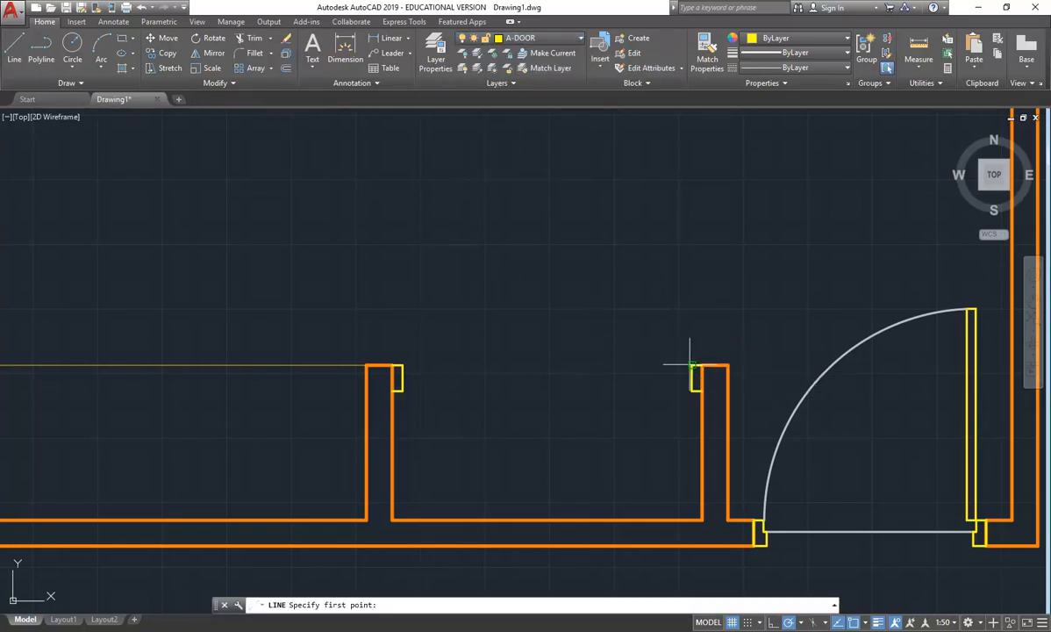
left_click(692, 364)
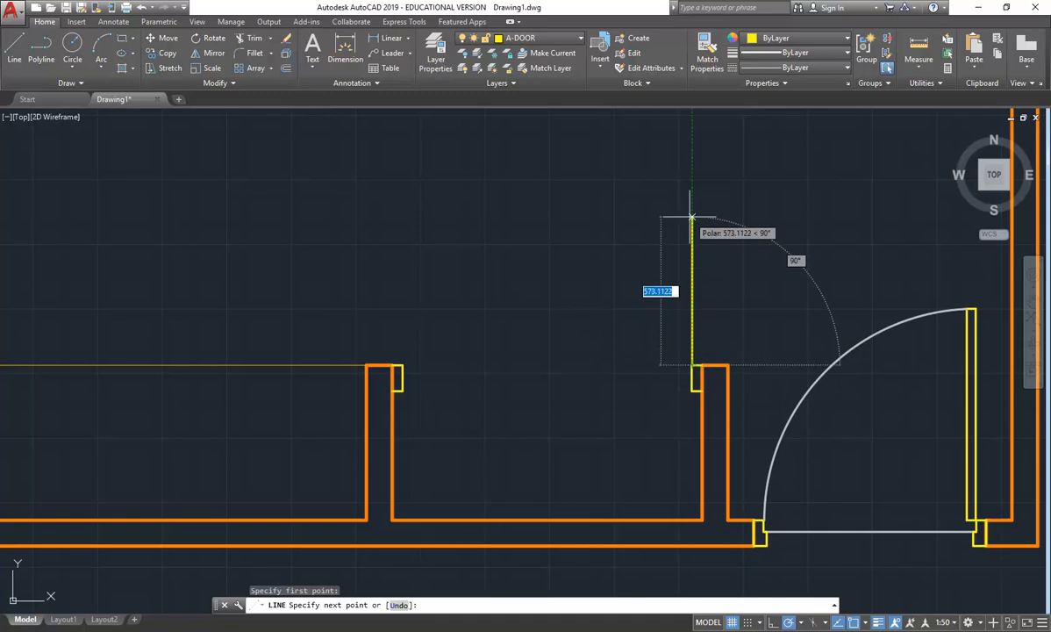
type("560")
key("Return")
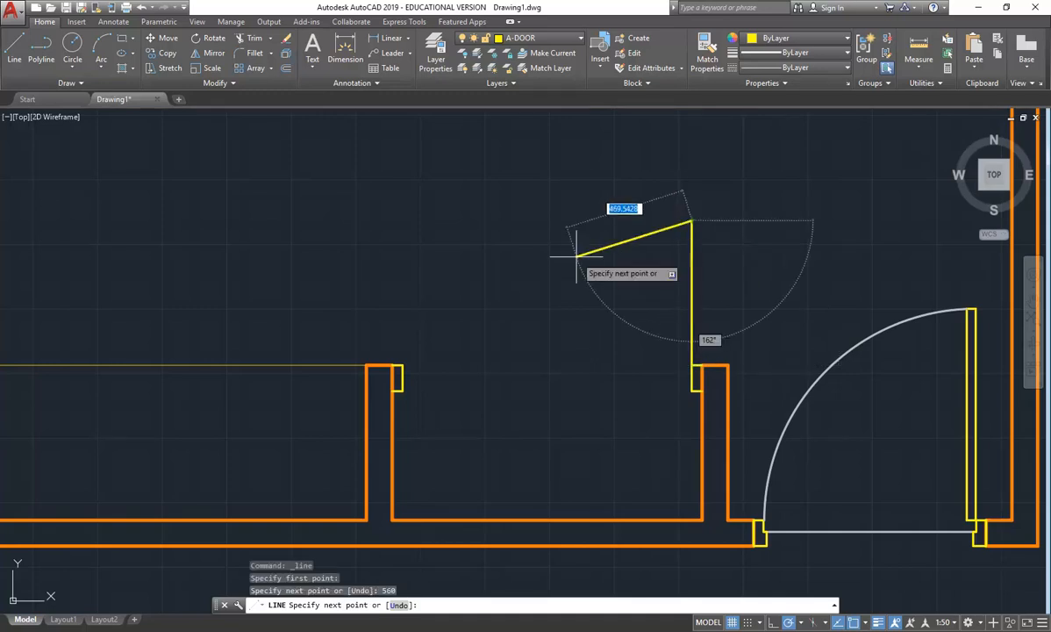
key("Escape")
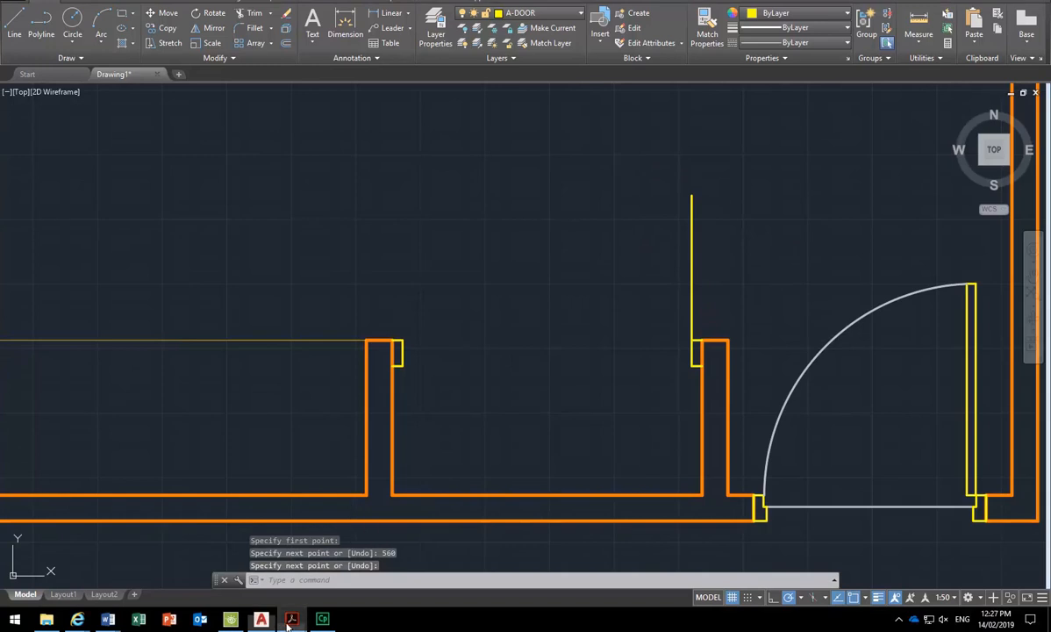
Copy the right door leaf line from its lower end to the left jamb's upper inner corner
mouse_move(293, 618)
mouse_move(369, 575)
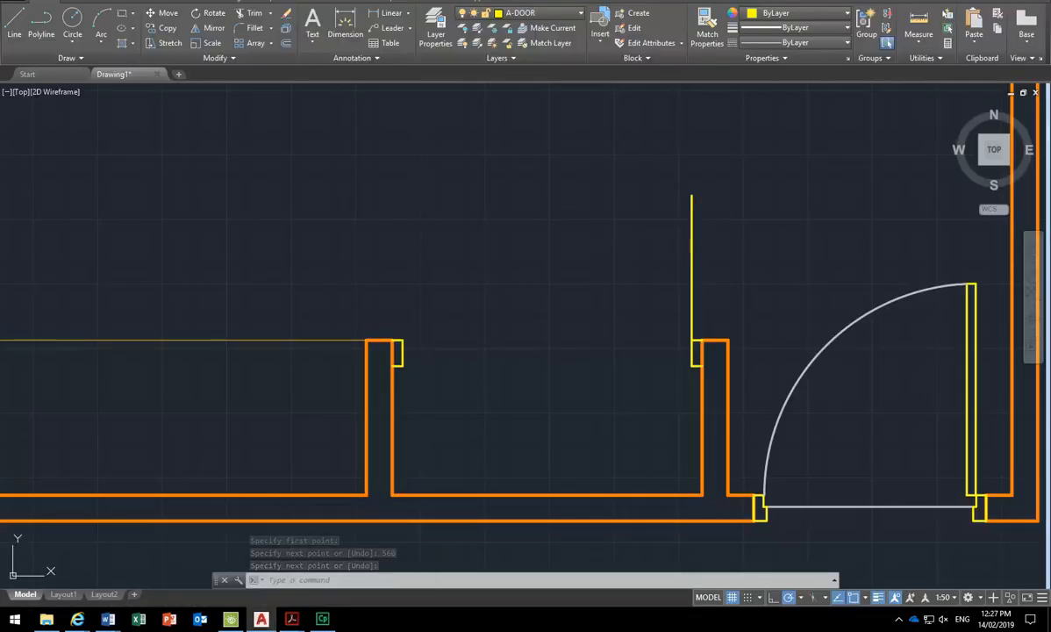
left_click(697, 215)
left_click(618, 266)
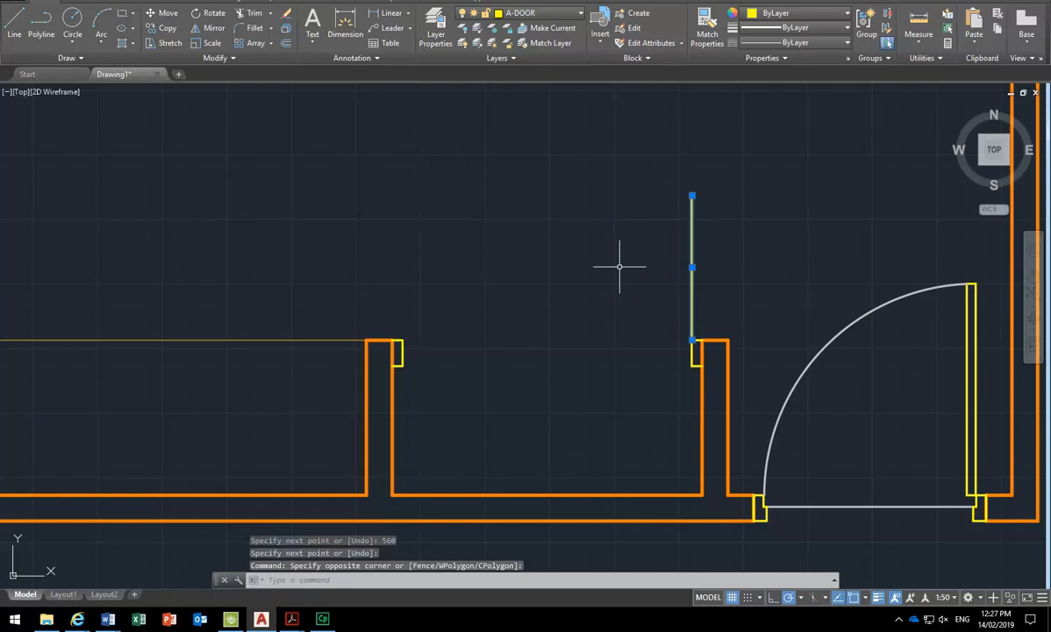
left_click(165, 30)
left_click(692, 340)
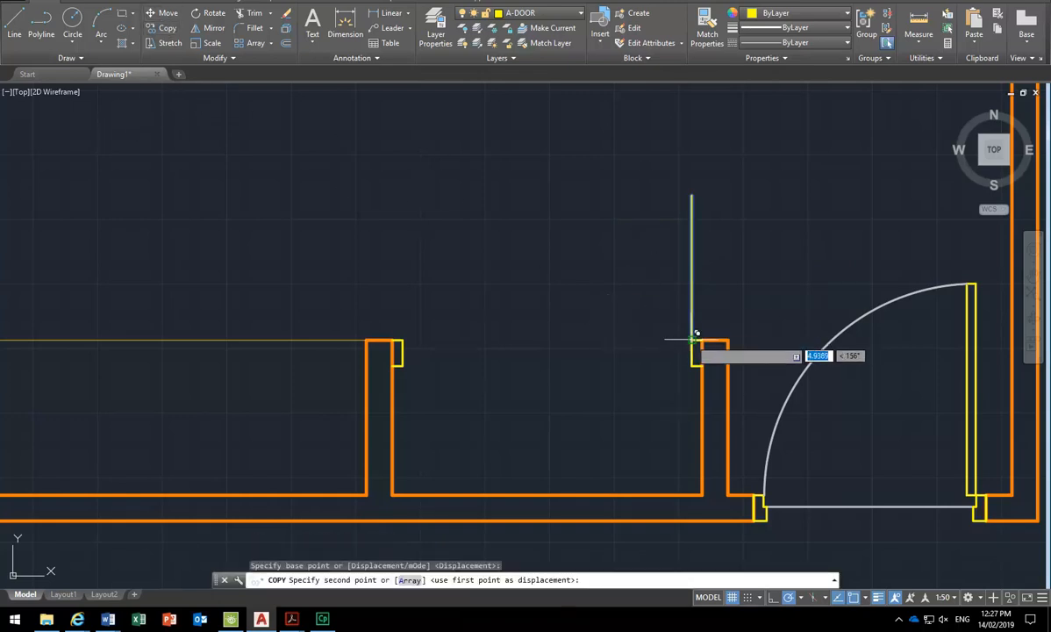
left_click(403, 341)
right_click(474, 222)
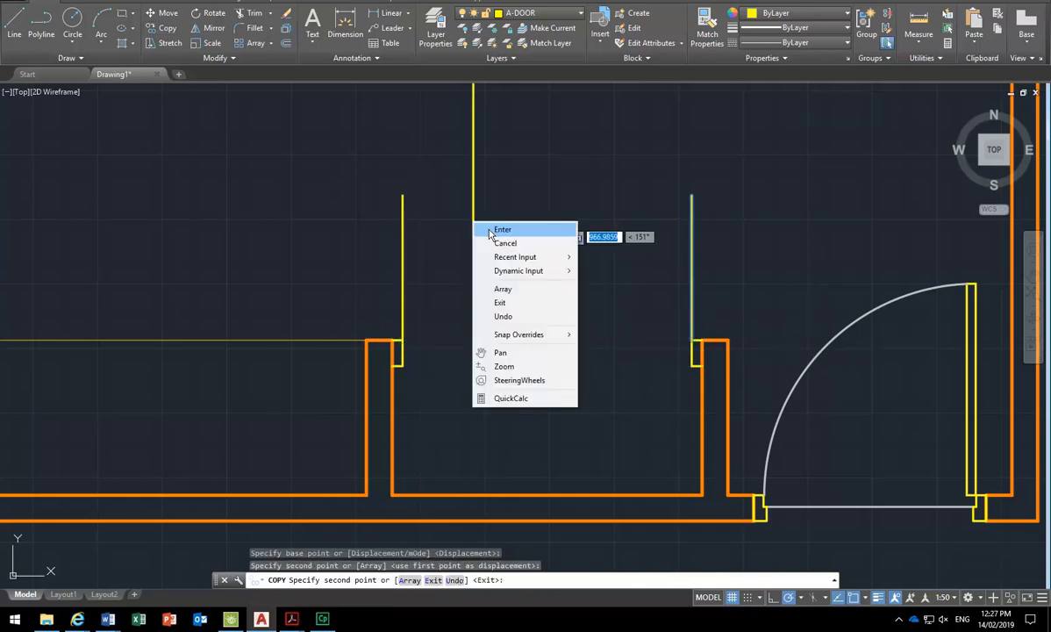
left_click(500, 230)
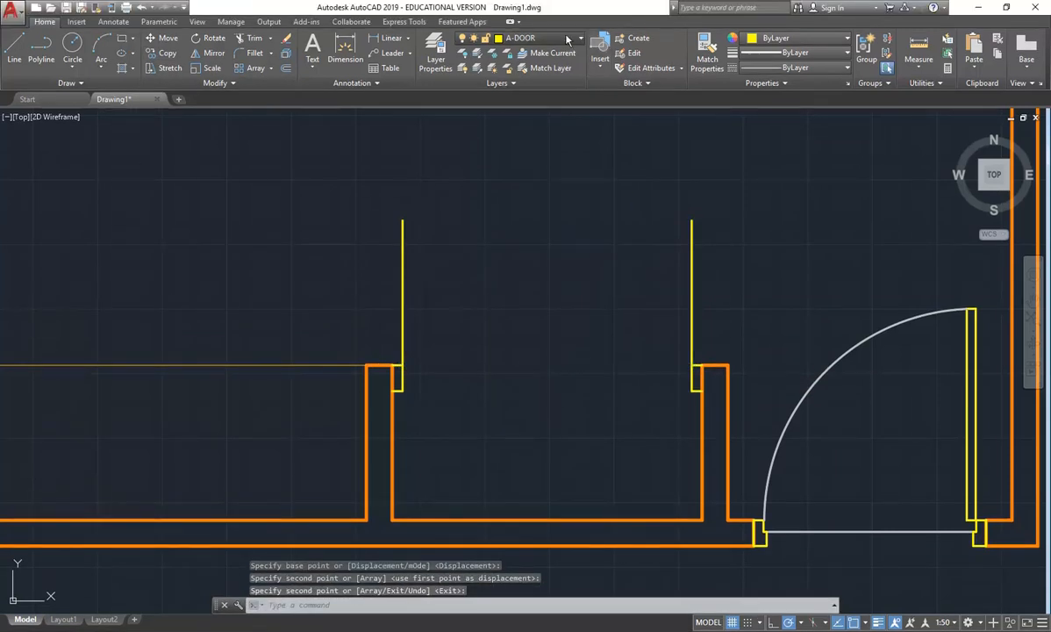
On the A-DOOR-SWING layer, draw the right leaf's quarter-circle swing from its top end, centred on its lower end, to 180°
left_click(566, 40)
left_click(527, 85)
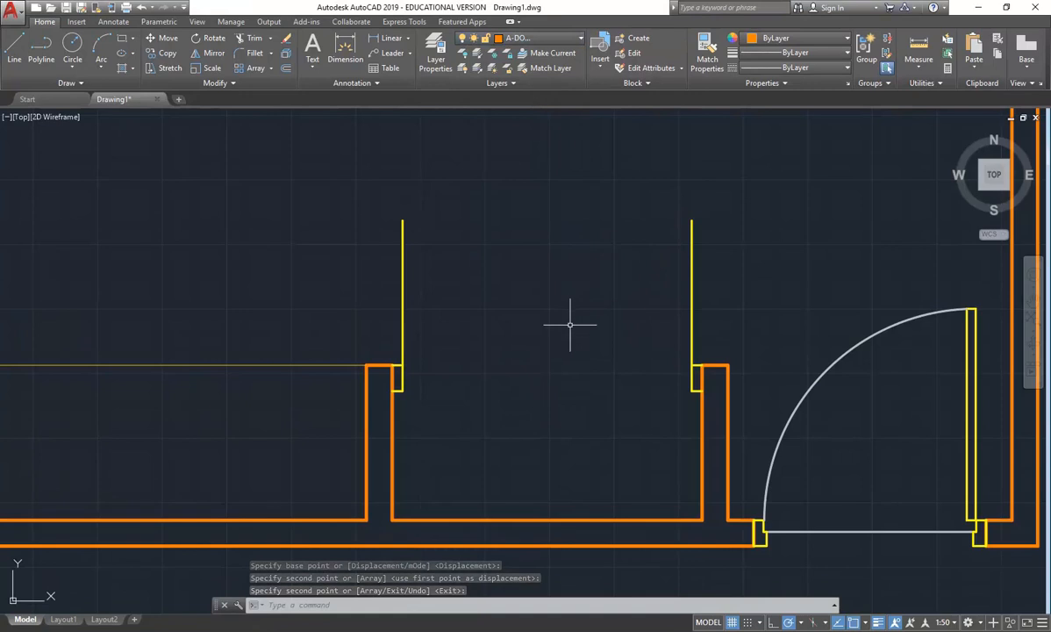
left_click(97, 72)
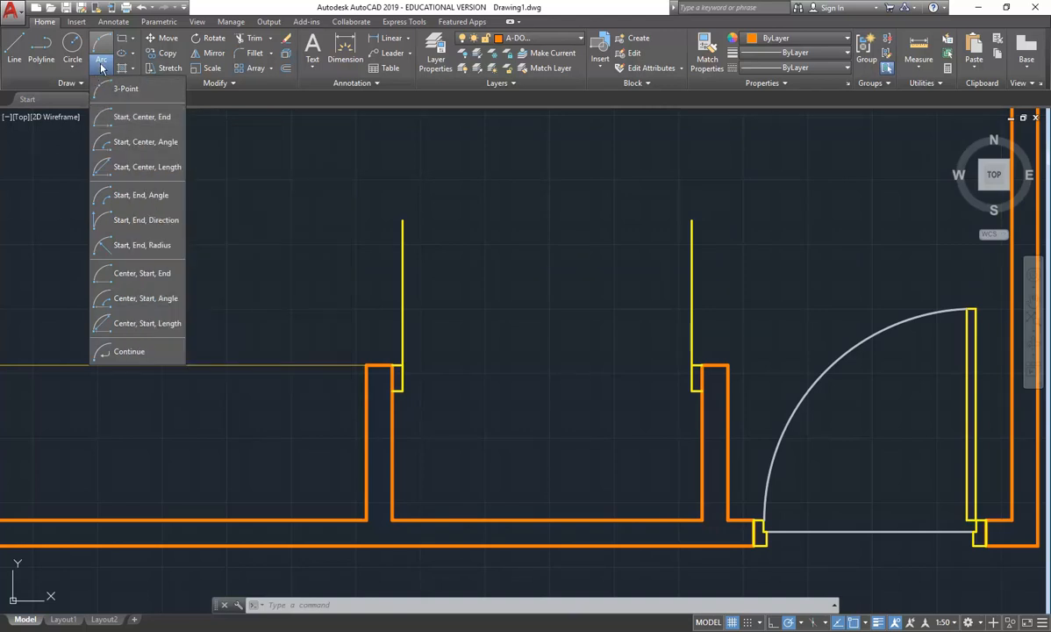
left_click(108, 127)
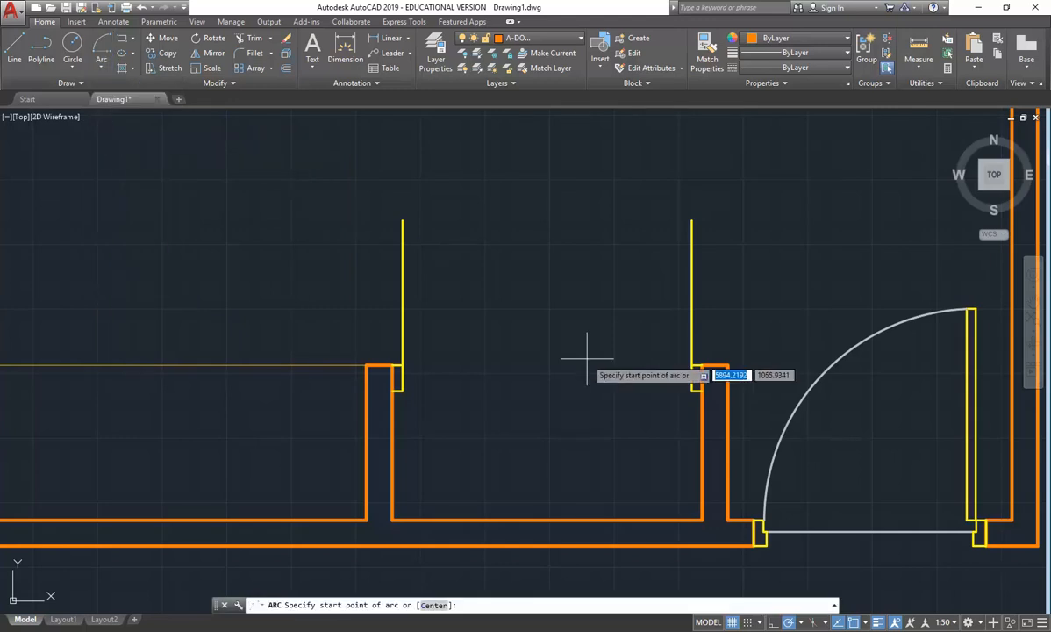
left_click(692, 220)
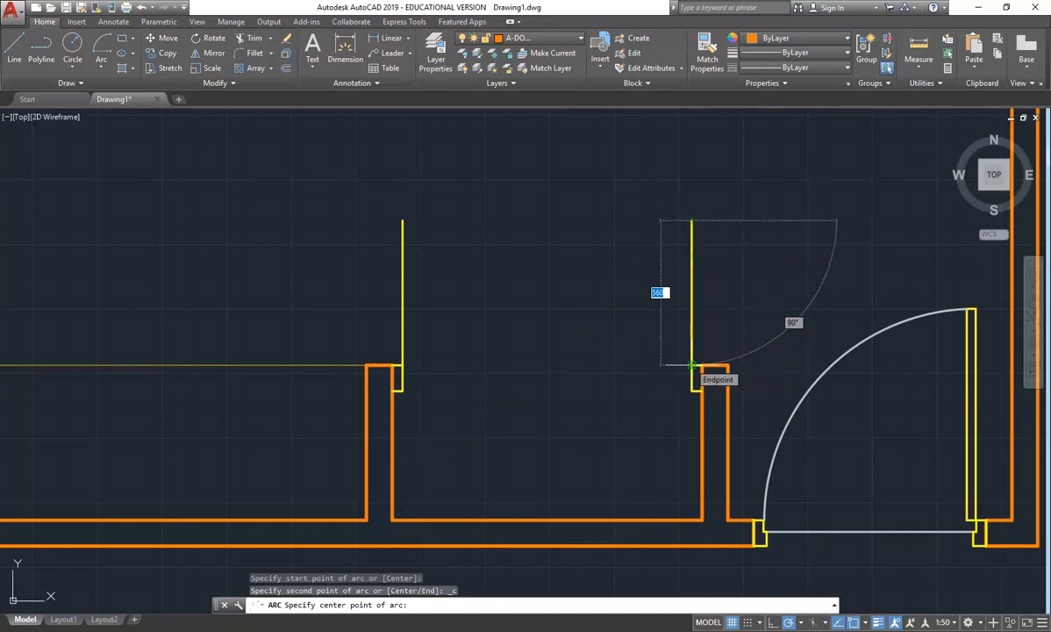
left_click(691, 365)
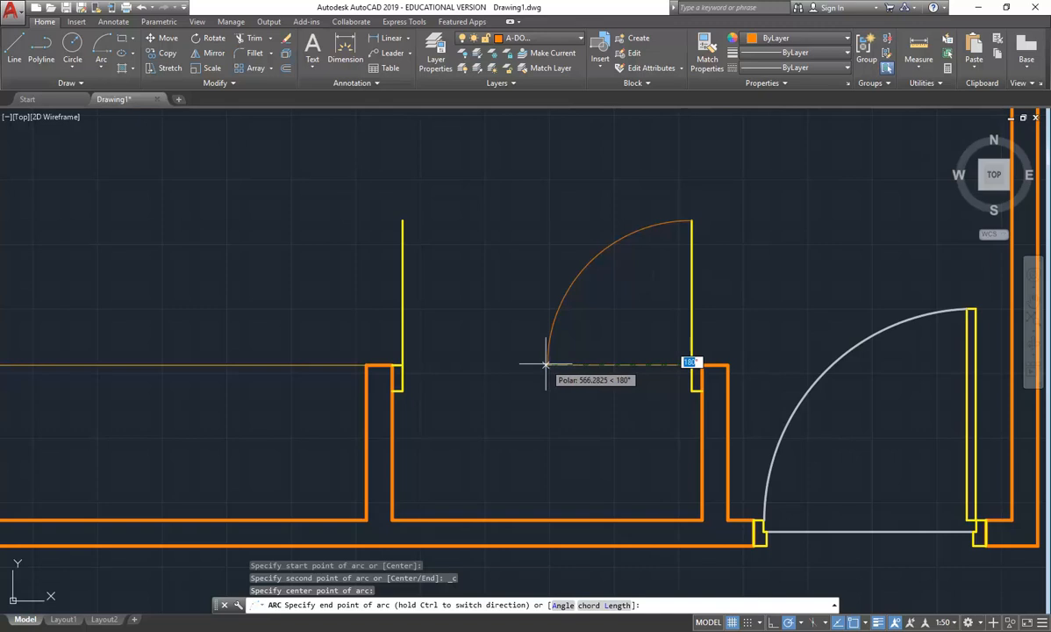
left_click(545, 364)
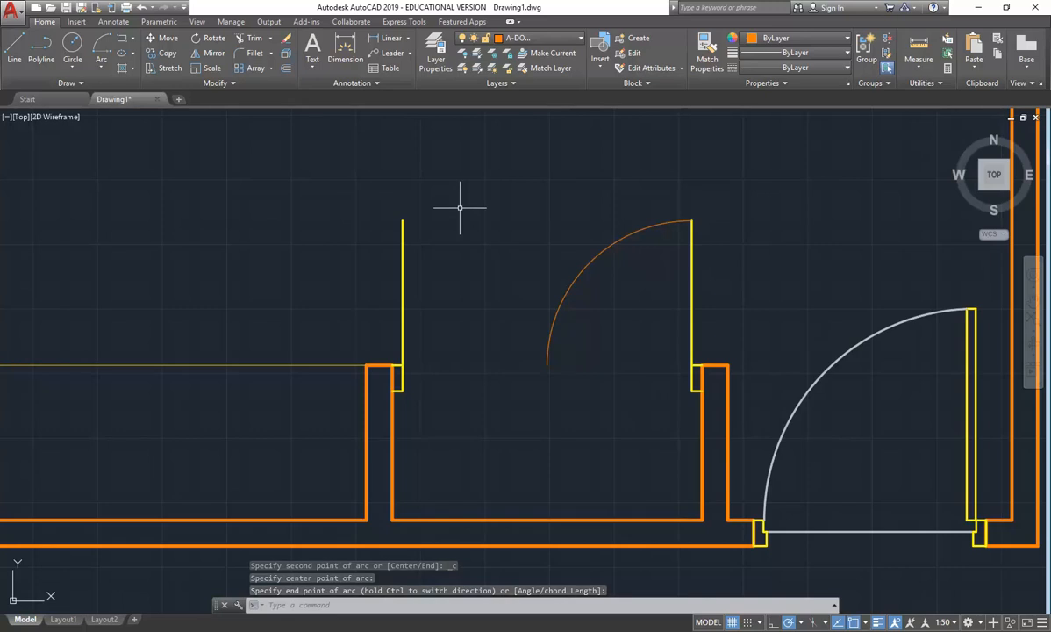
Draw the left leaf's swing as an arc from the right swing's lower end, centred on the left leaf's hinge point, to the leaf's top end
left_click(102, 72)
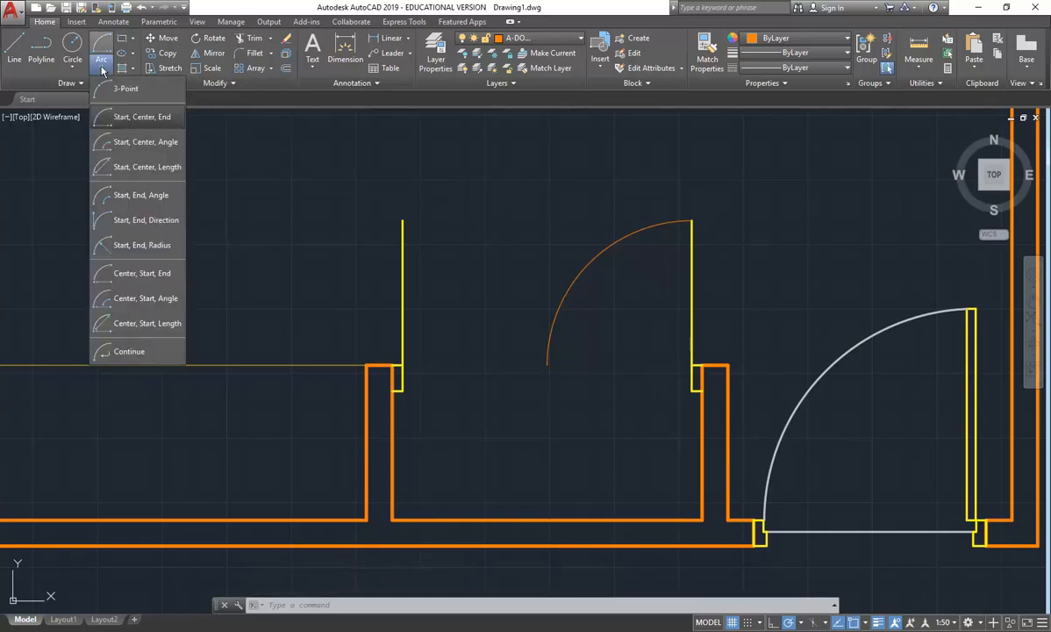
left_click(140, 117)
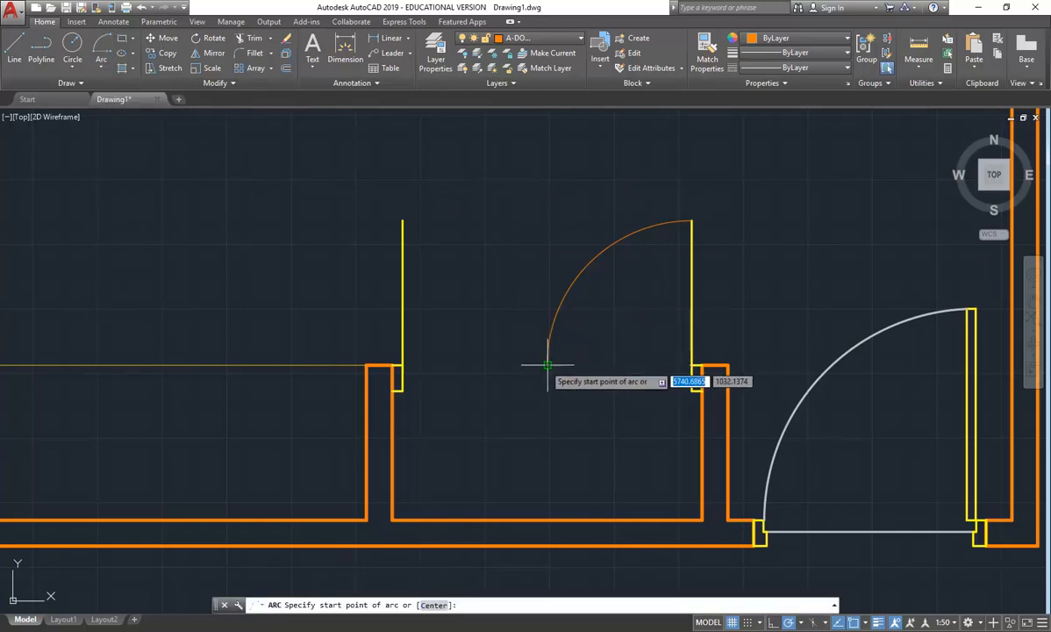
left_click(547, 365)
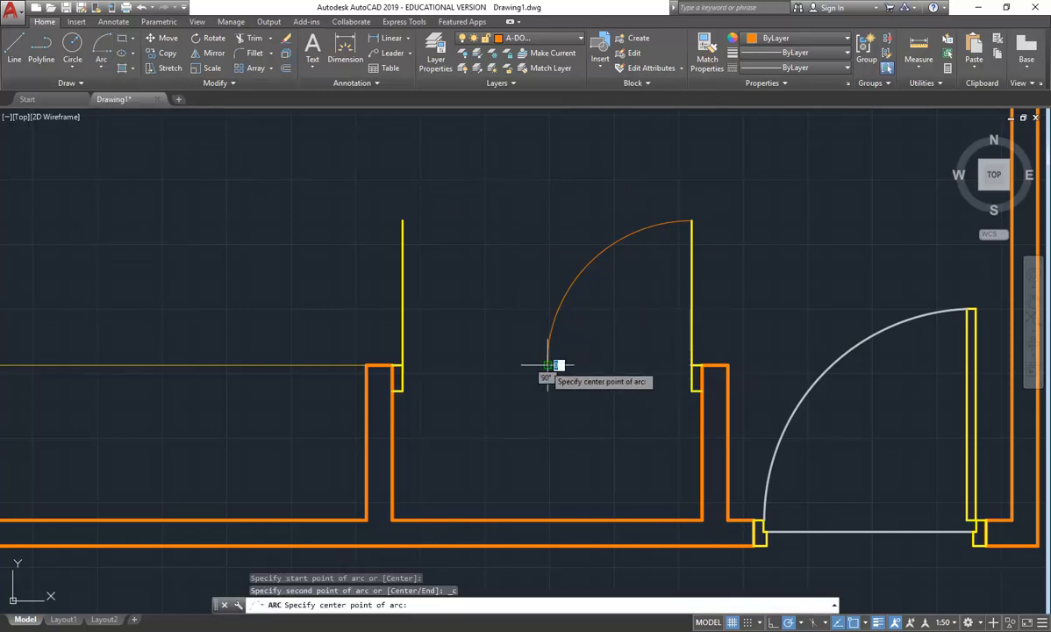
left_click(402, 365)
left_click(402, 216)
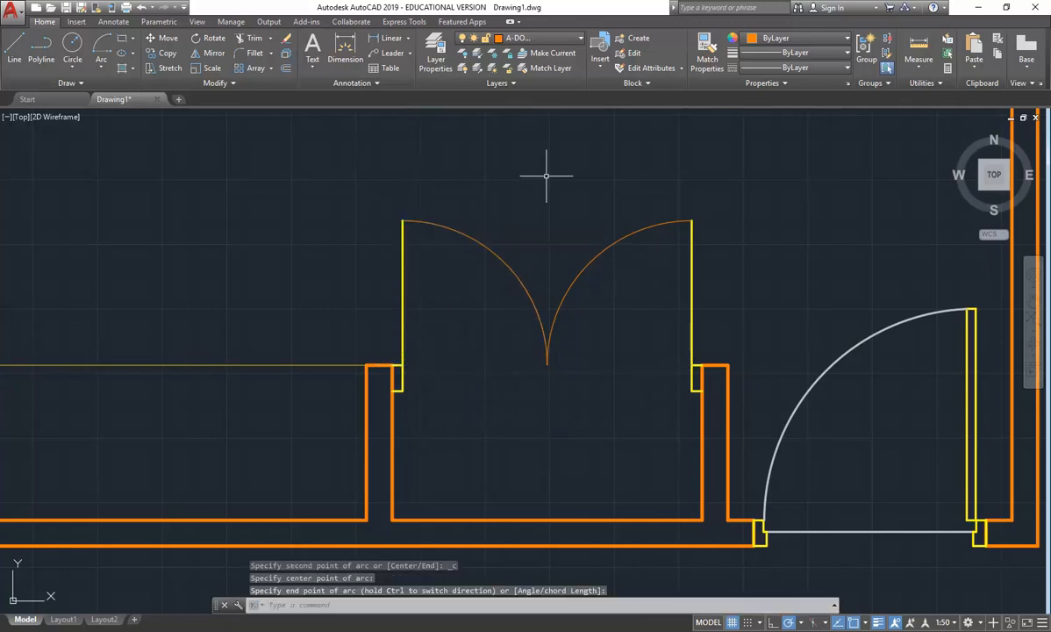
Delete the left door leaf's swing arc
left_click(534, 196)
left_click(483, 276)
key("Delete")
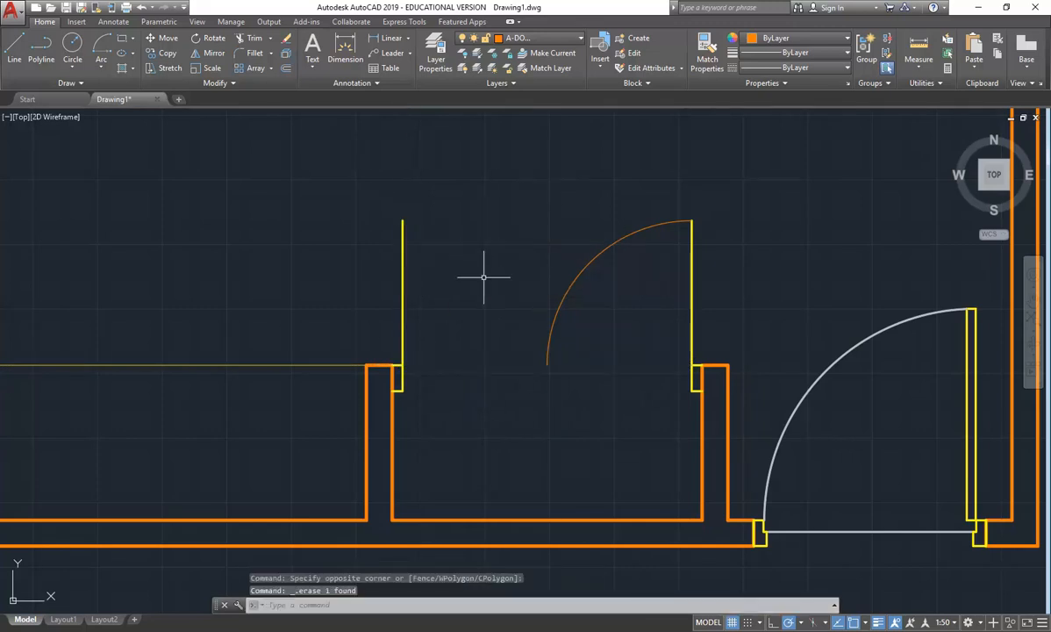
Mirror the right leaf's swing arc about a vertical line through its lower end, keeping the source arc
left_click(656, 293)
left_click(478, 171)
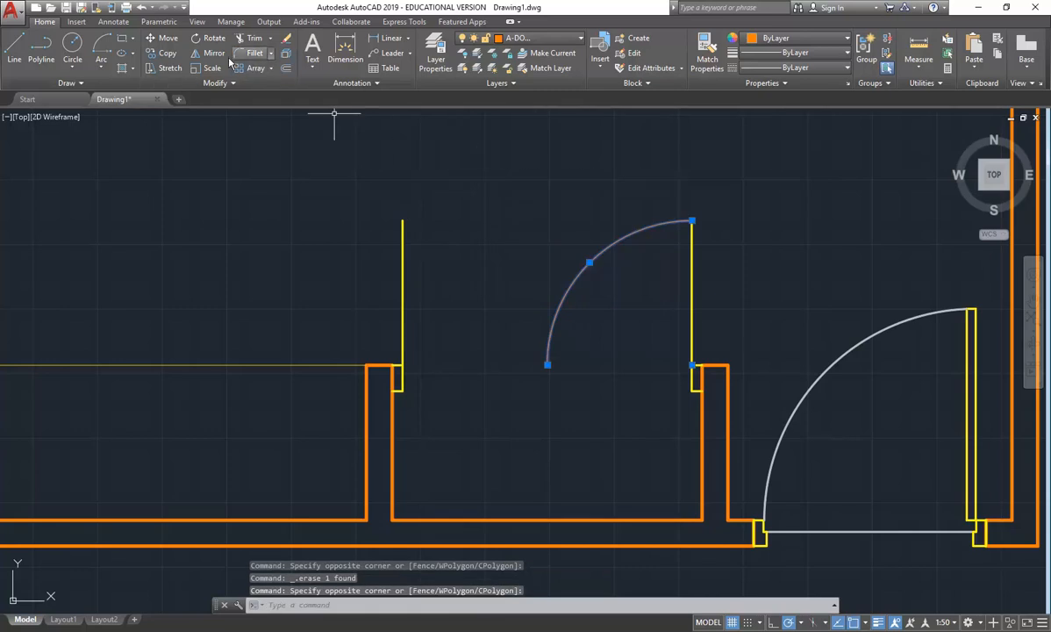
left_click(195, 54)
left_click(547, 364)
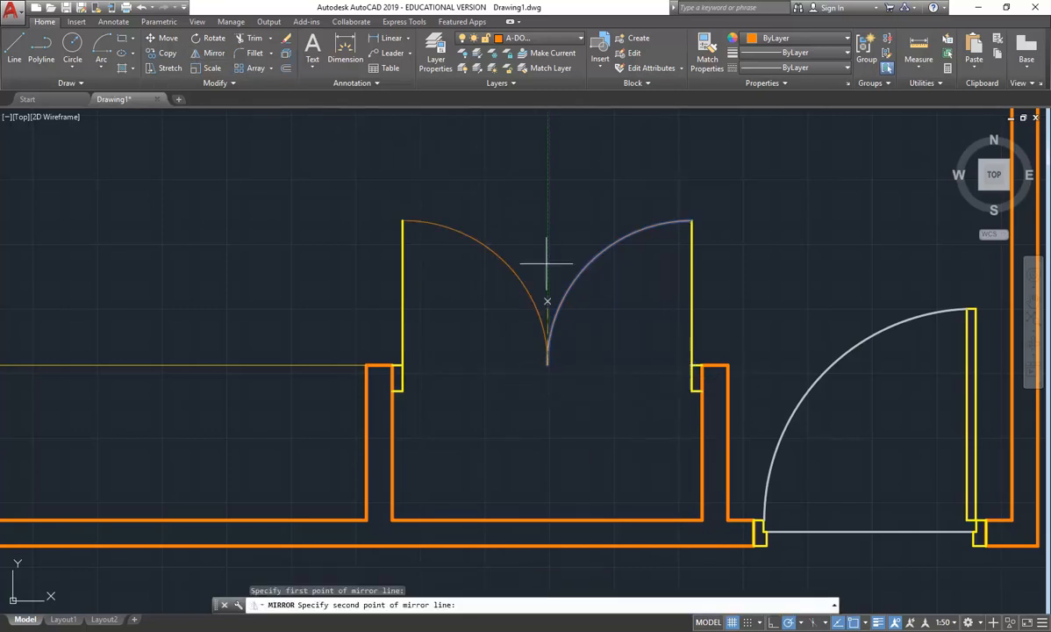
left_click(548, 206)
right_click(547, 205)
left_click(588, 213)
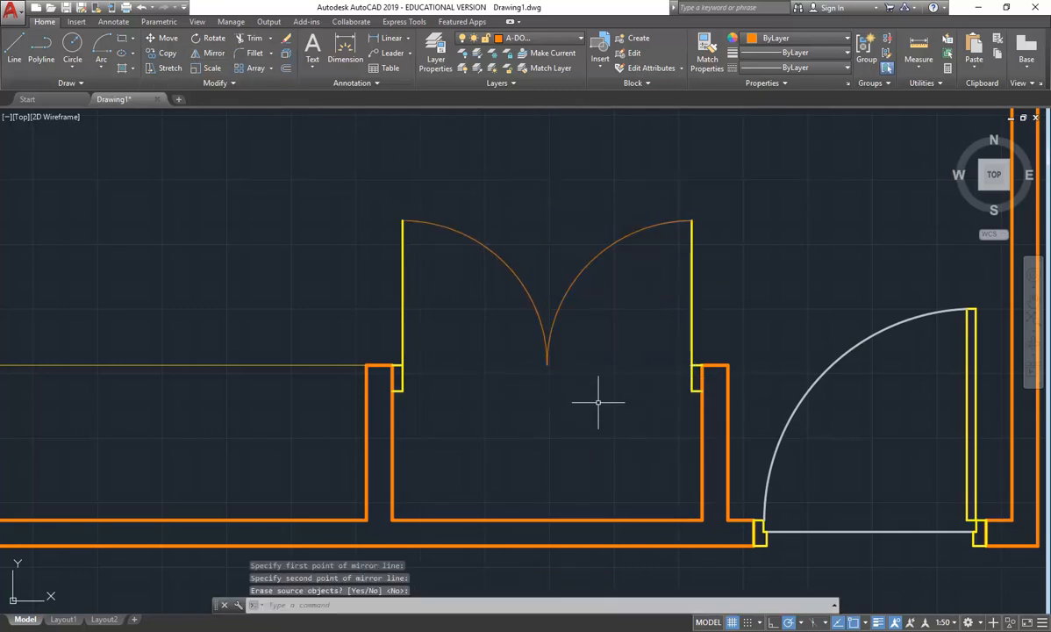
scroll(598, 403, "down", 2)
mouse_move(327, 237)
middle_mouse_down()
mouse_move(368, 248)
mouse_move(516, 402)
middle_mouse_up()
scroll(368, 248, "down", 6)
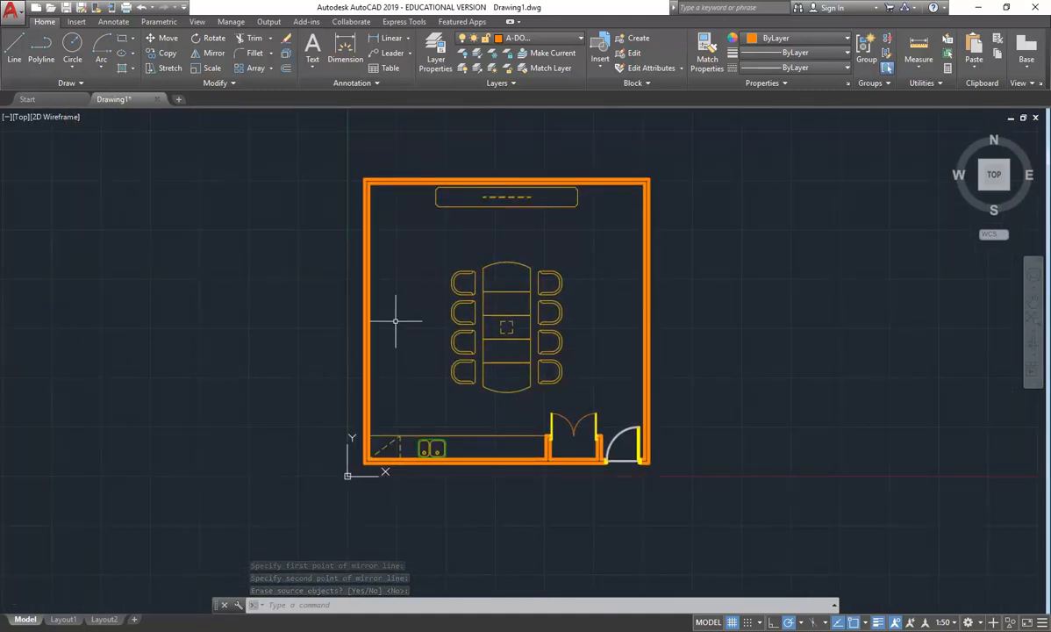